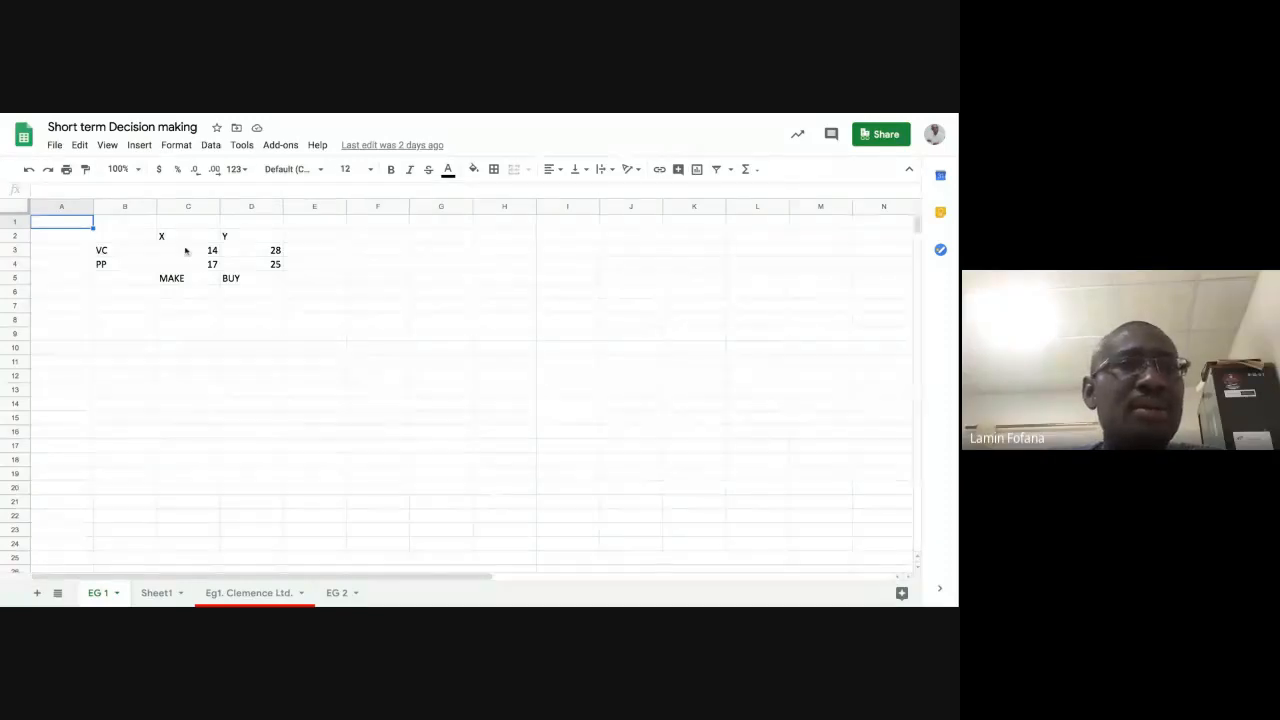
Set the zoom to 150% and add a new blank sheet after EG 1.
click(125, 169)
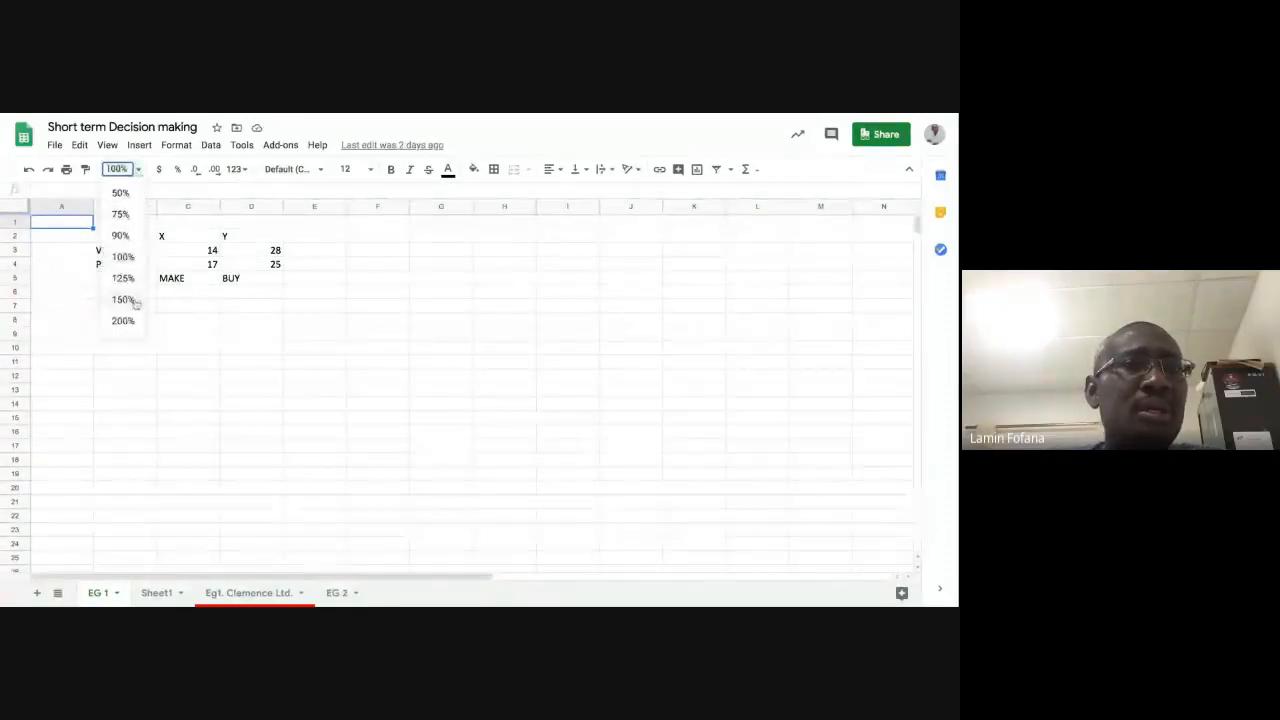
click(134, 299)
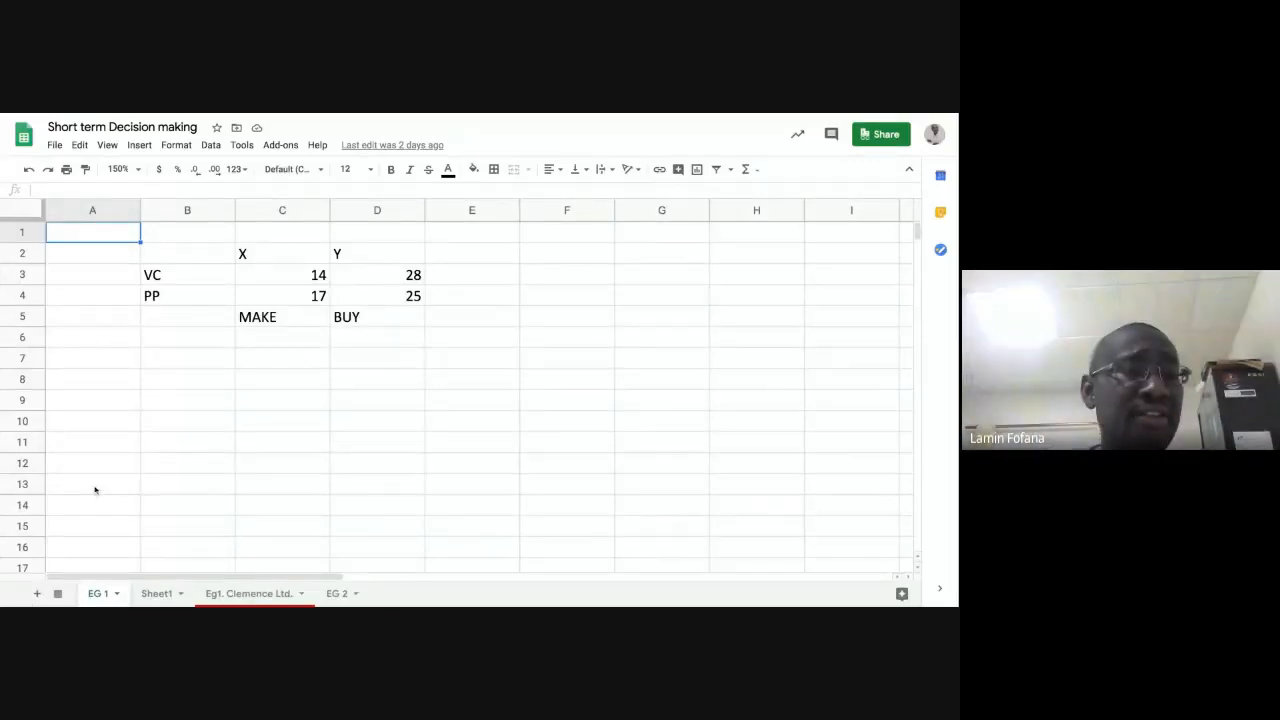
click(36, 594)
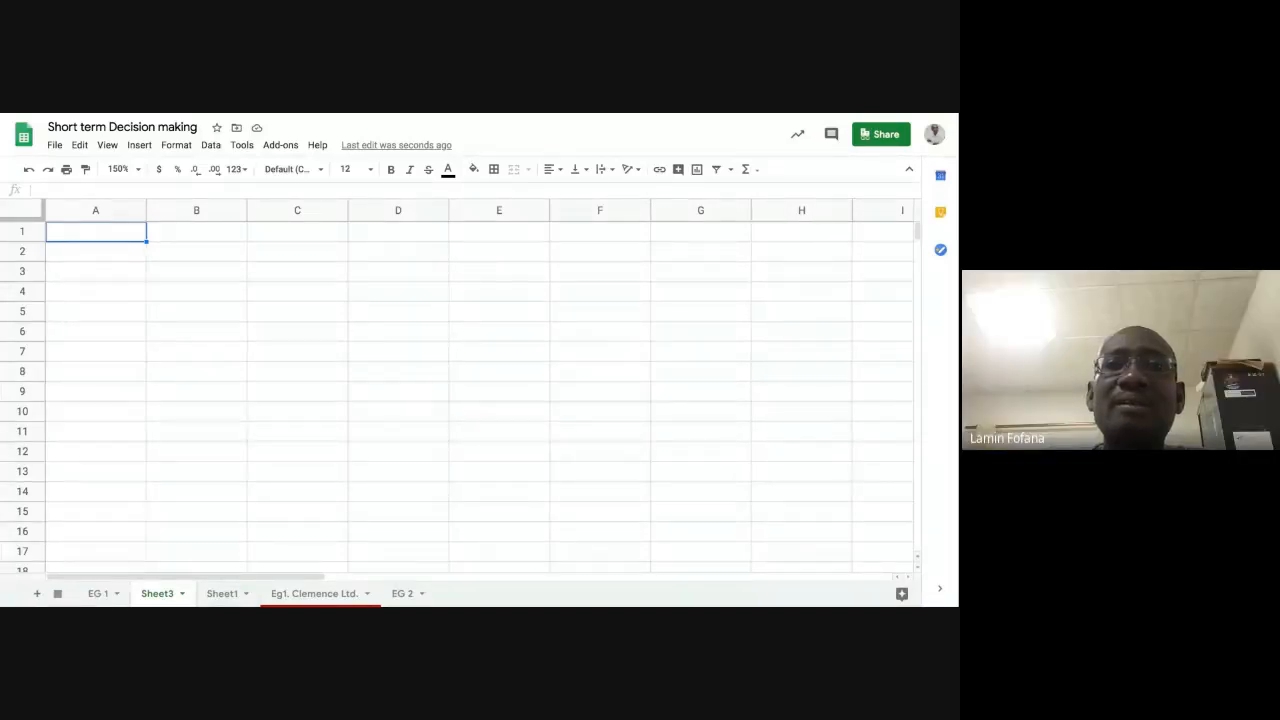
Rename the new sheet as "Eg 3 Central Ltd.".
right_click(168, 596)
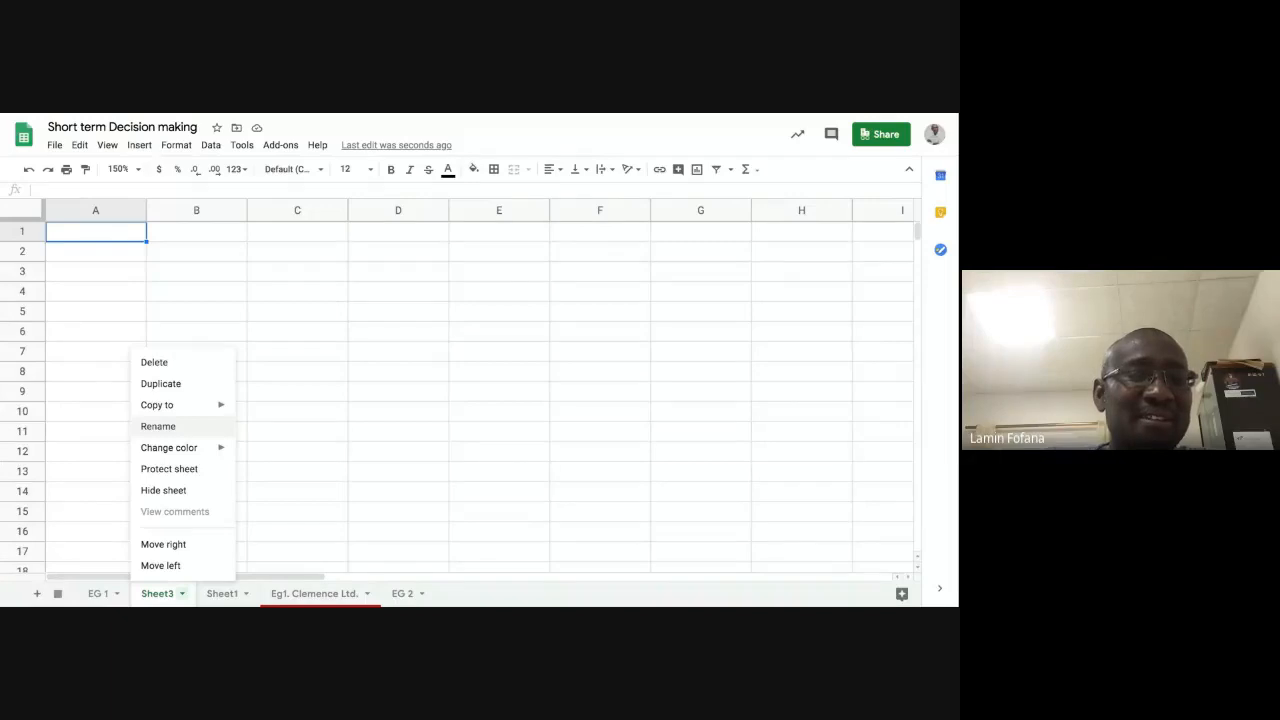
click(158, 426)
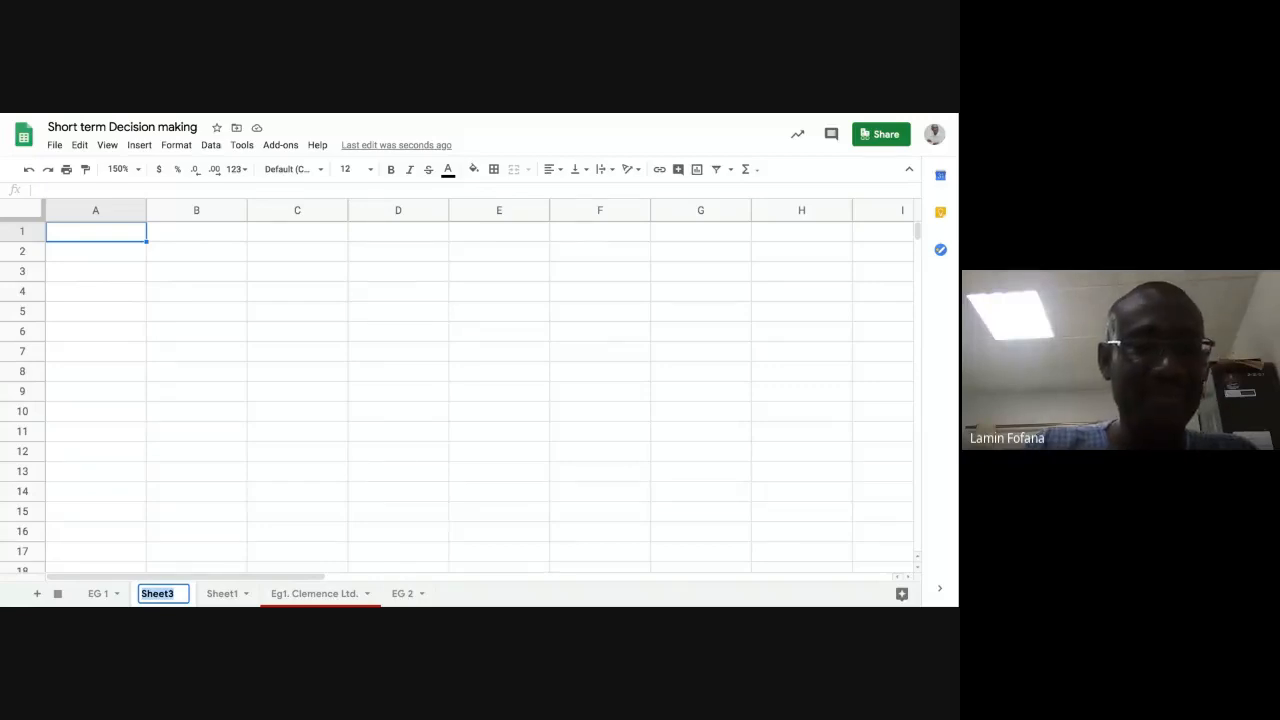
text(E)
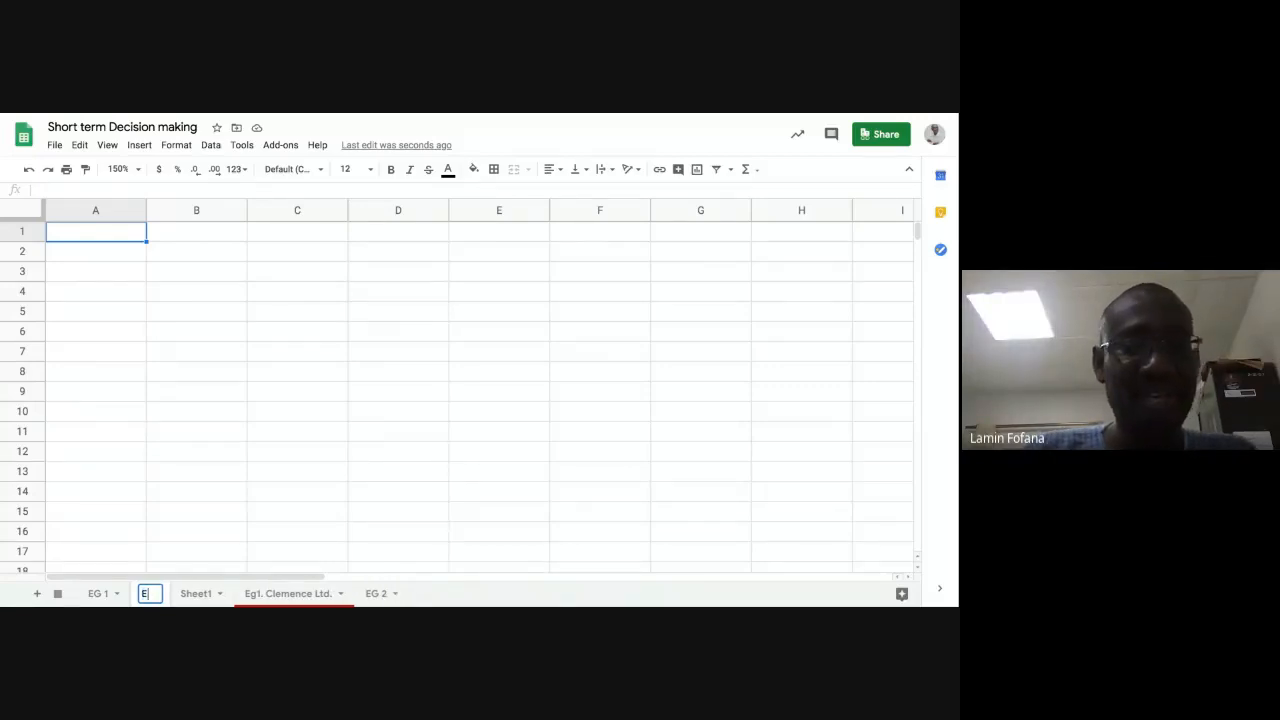
text(g 3)
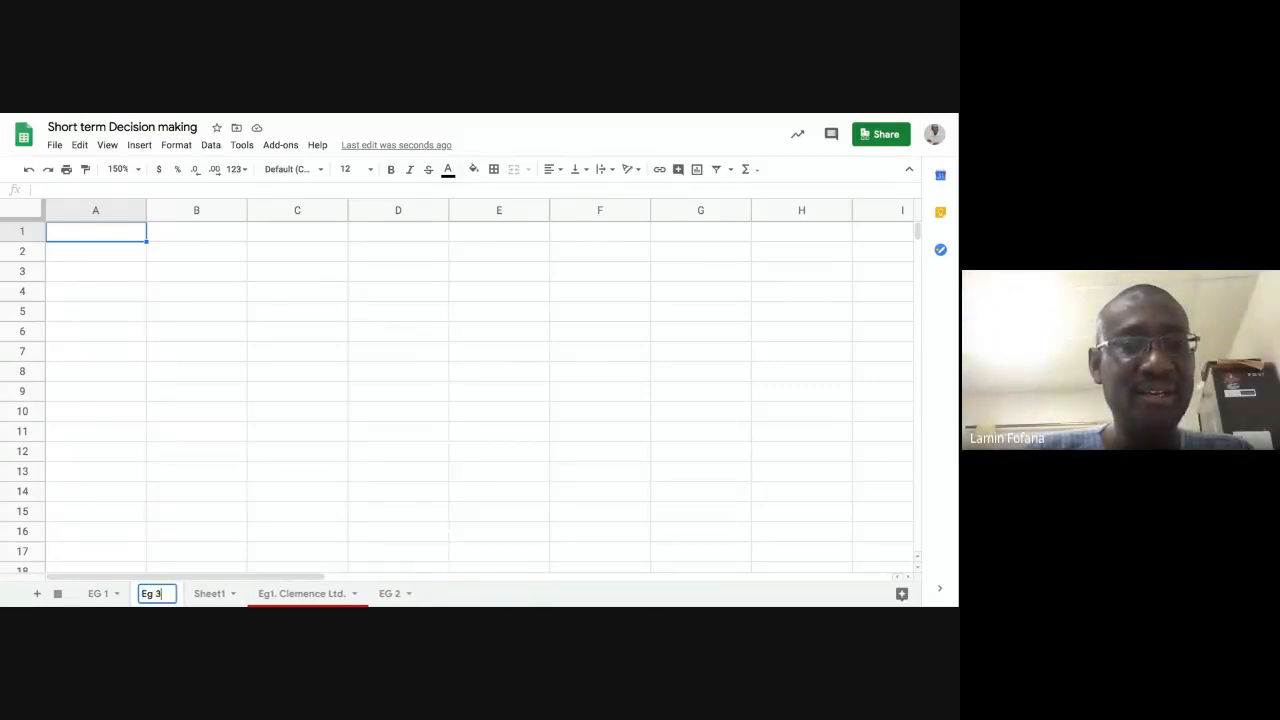
text( Ce)
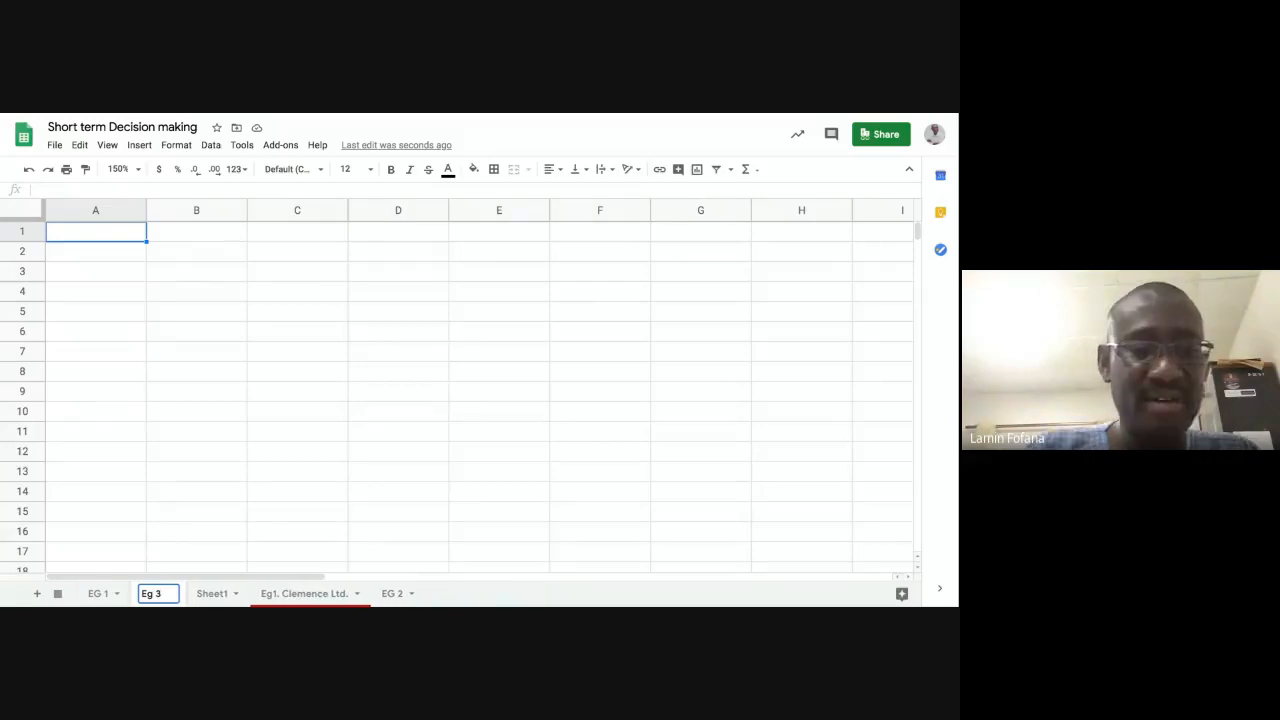
text(ntral )
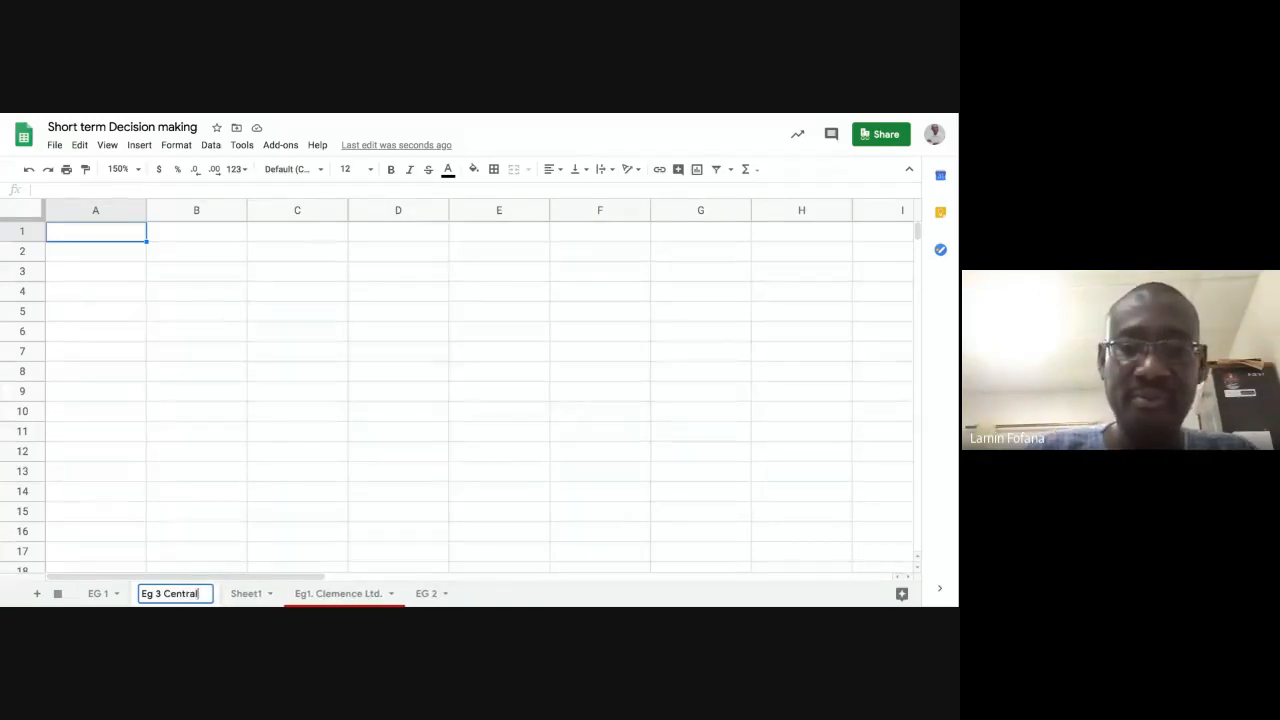
text(Ltdf)
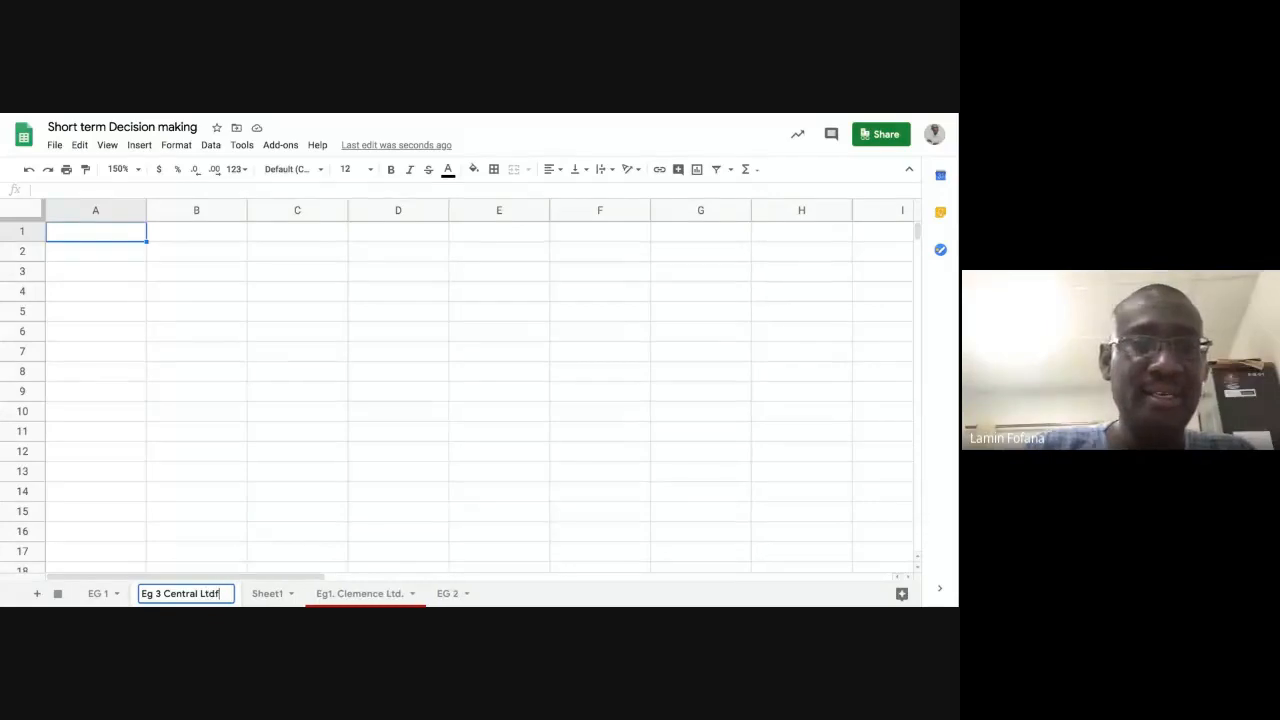
key(BackSpace)
text(.)
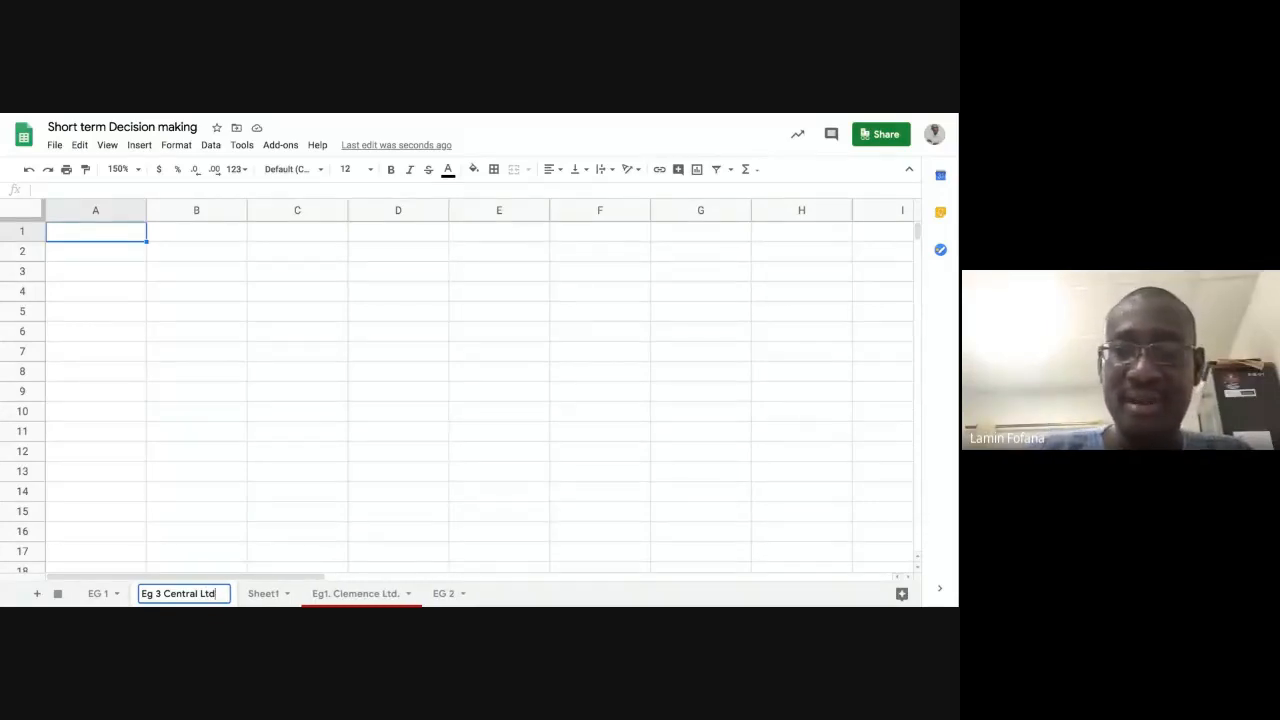
key(Return)
click(196, 312)
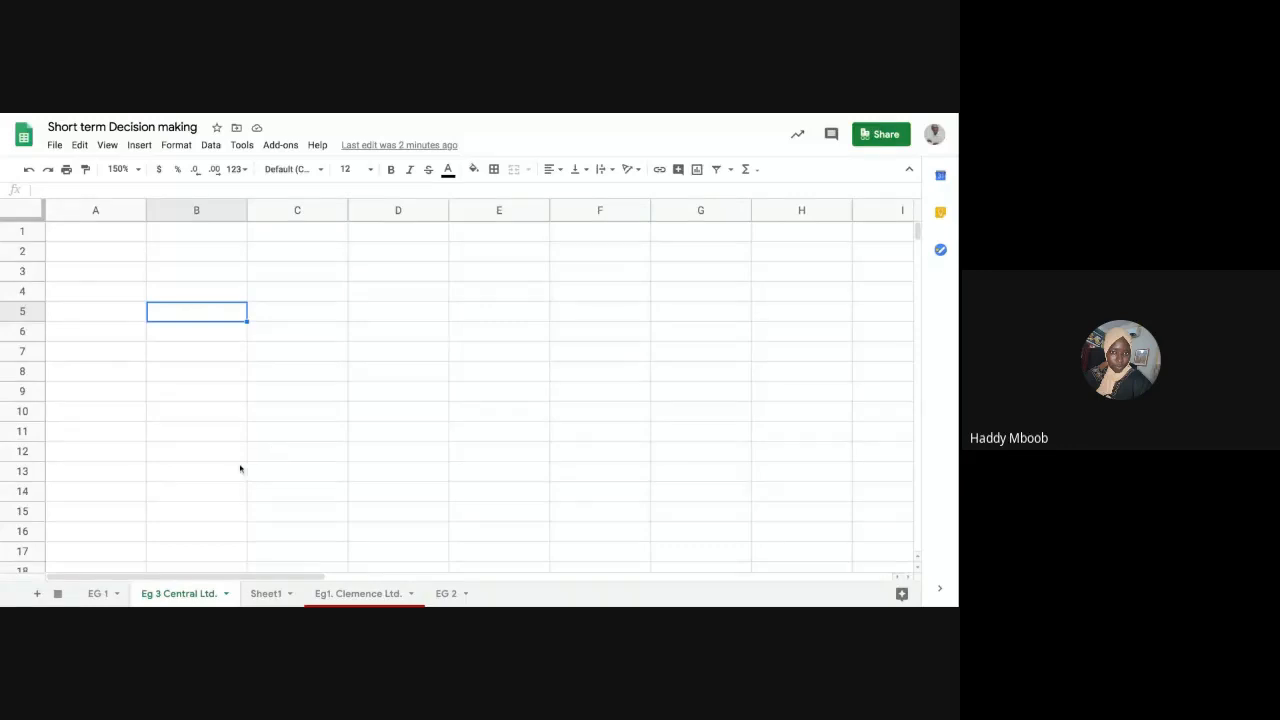
Colour the Eg 3 Central Ltd. sheet tab green and move it ahead of EG 1.
click(226, 594)
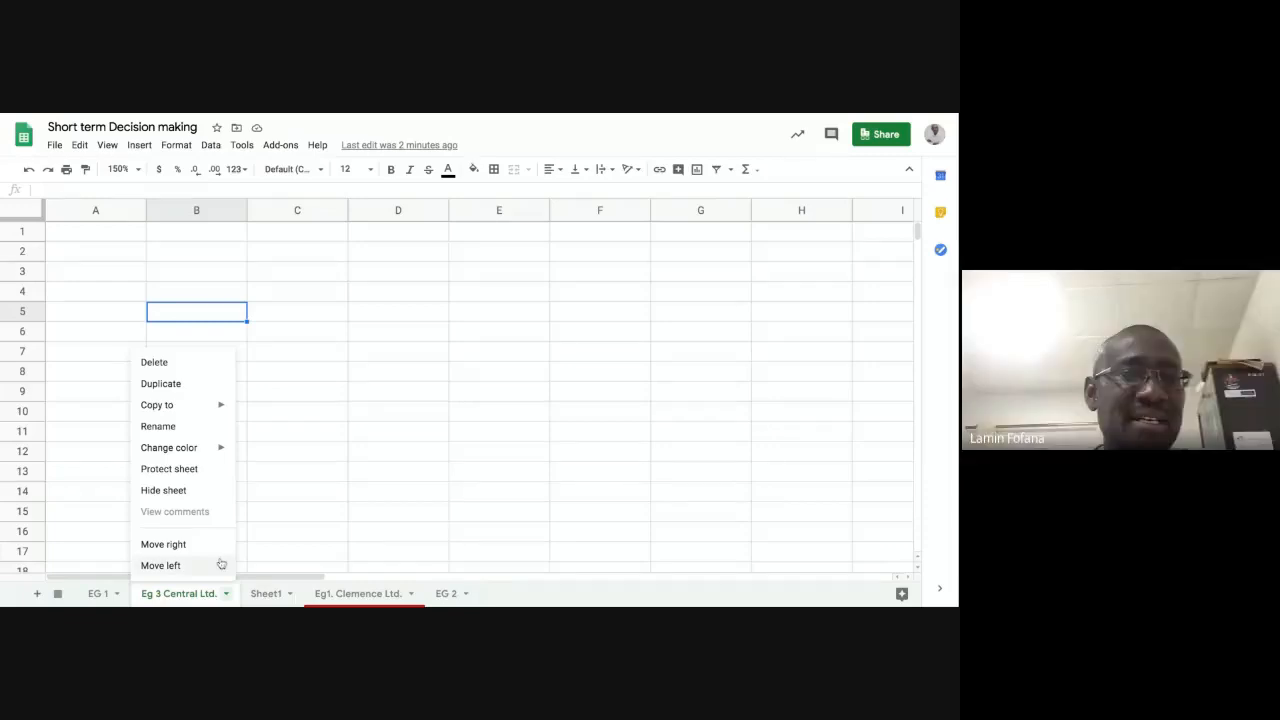
mouse_move(200, 453)
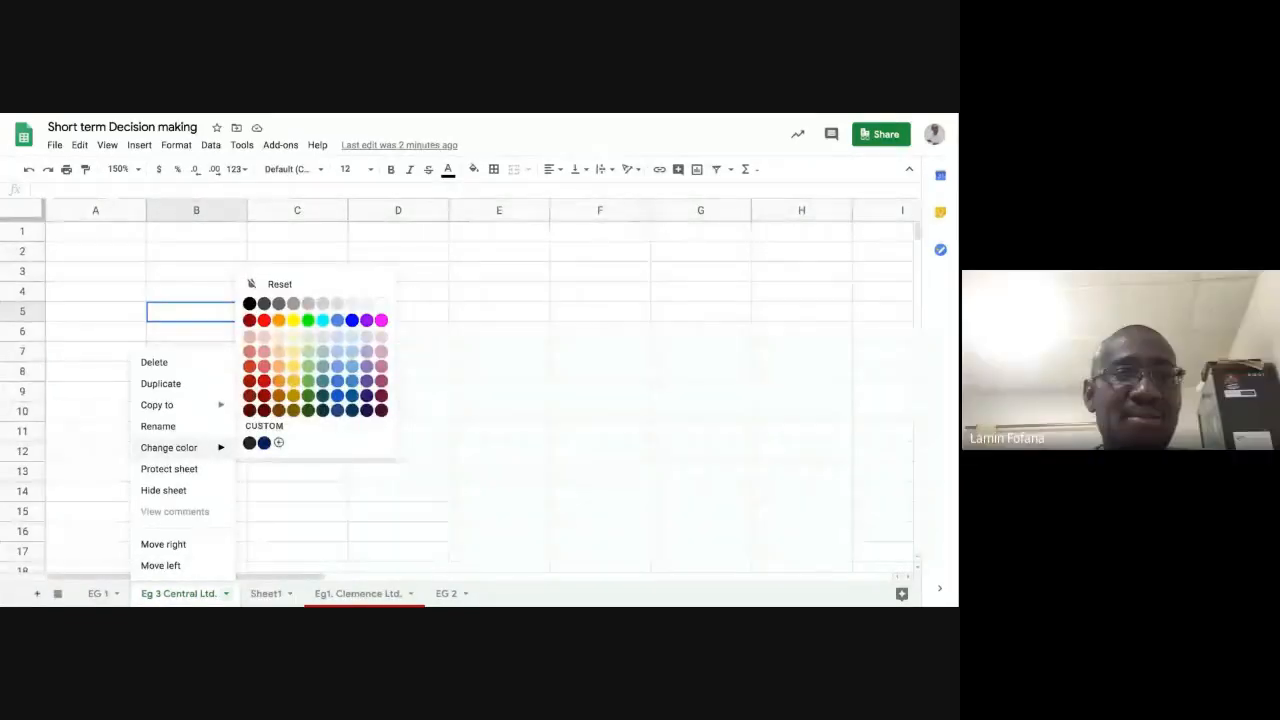
click(308, 320)
click(381, 440)
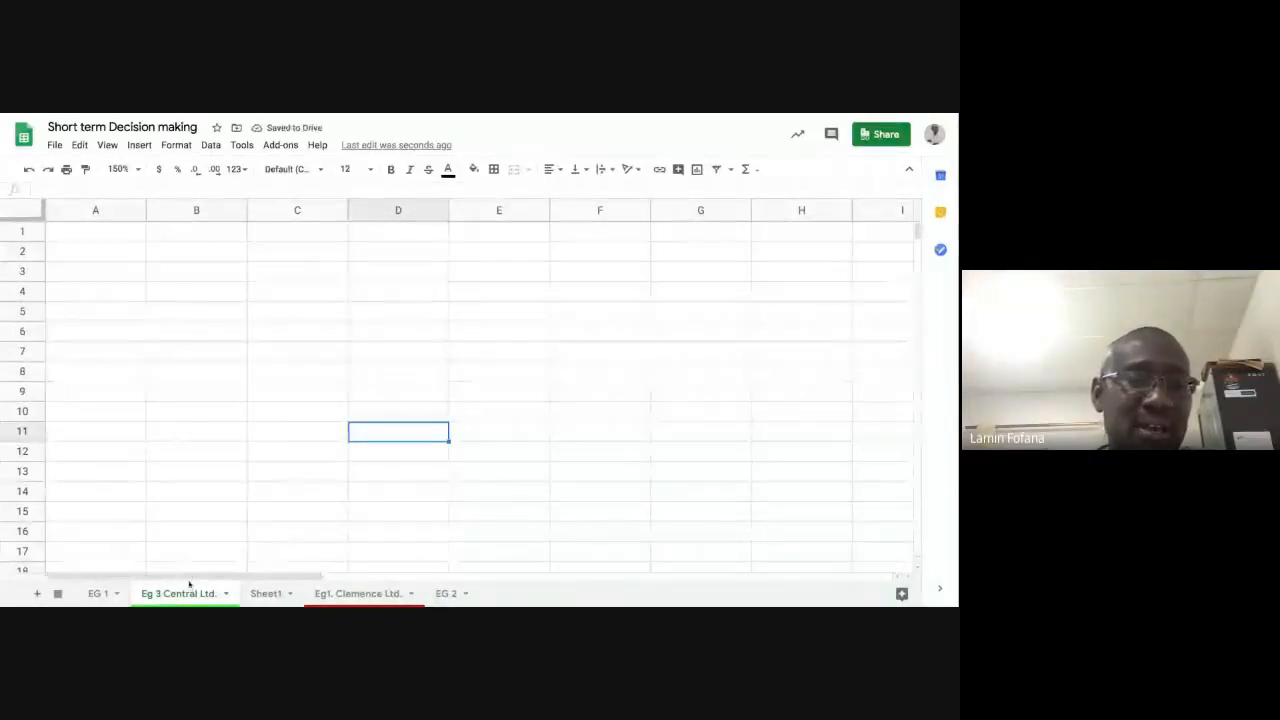
drag(184, 598, 126, 598)
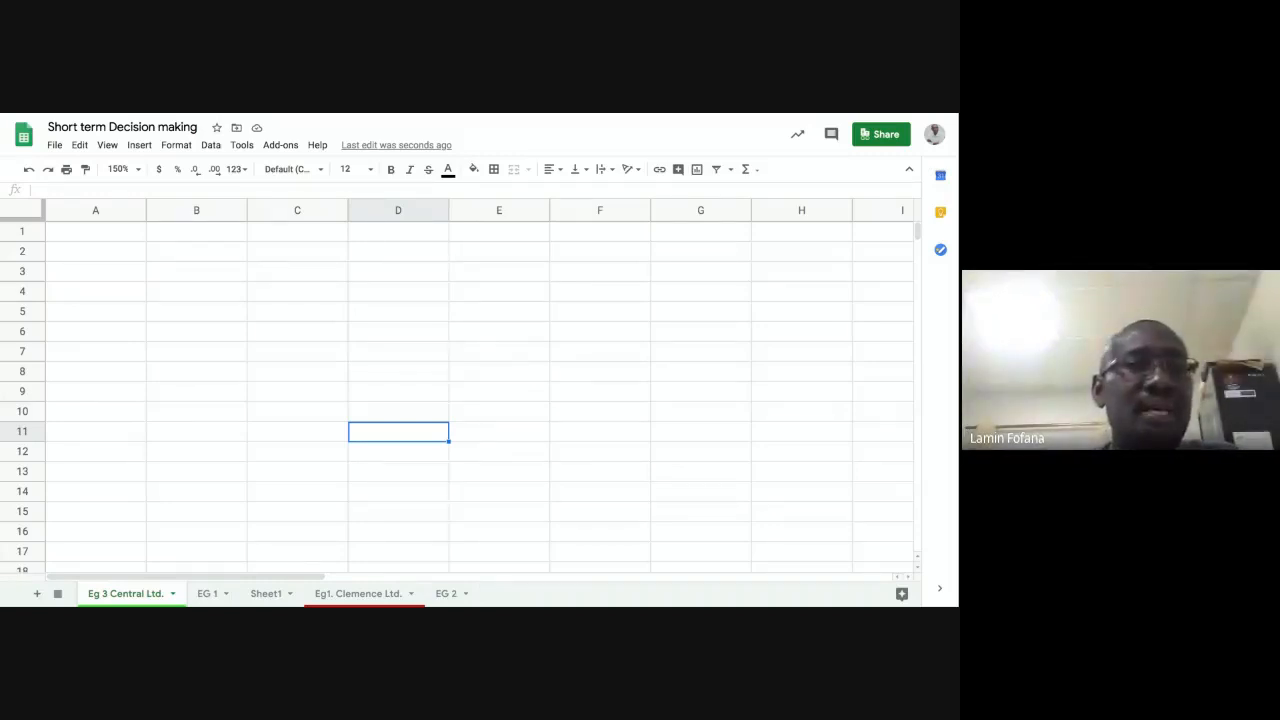
Narrow column A to about half its width and enter the heading "CENTRAL LTD." in cell B2.
click(125, 256)
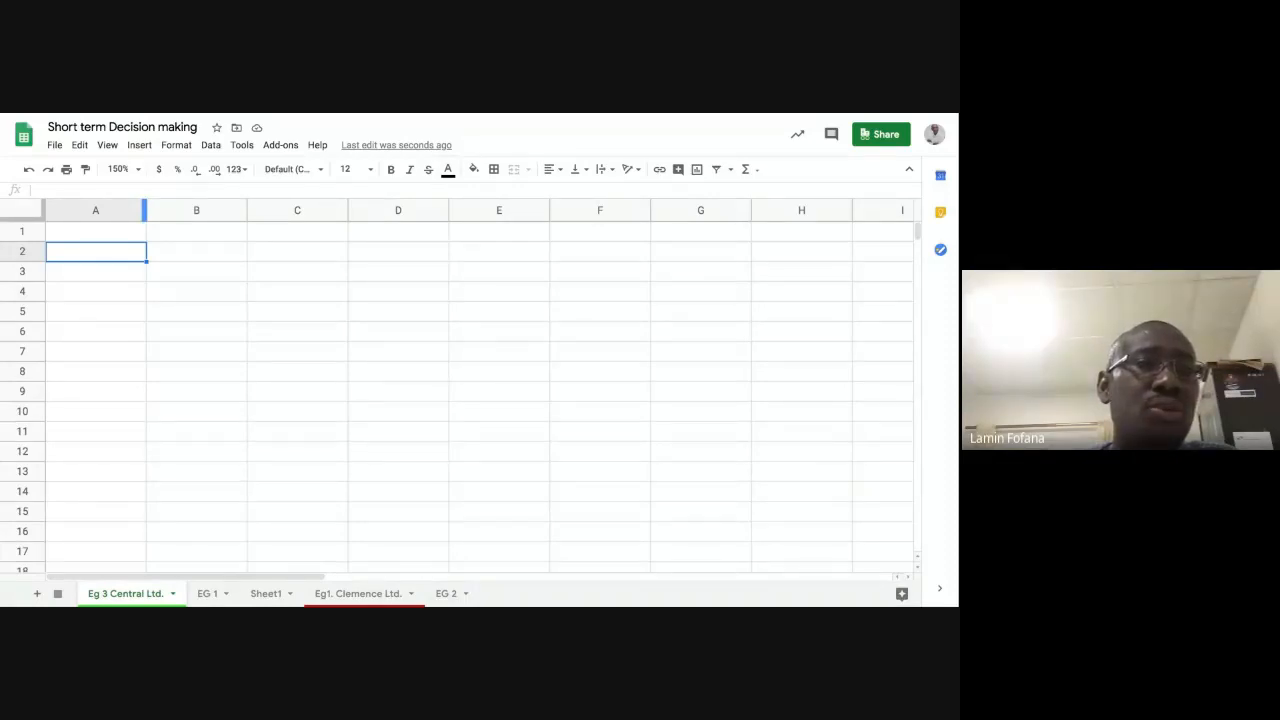
drag(146, 210, 100, 286)
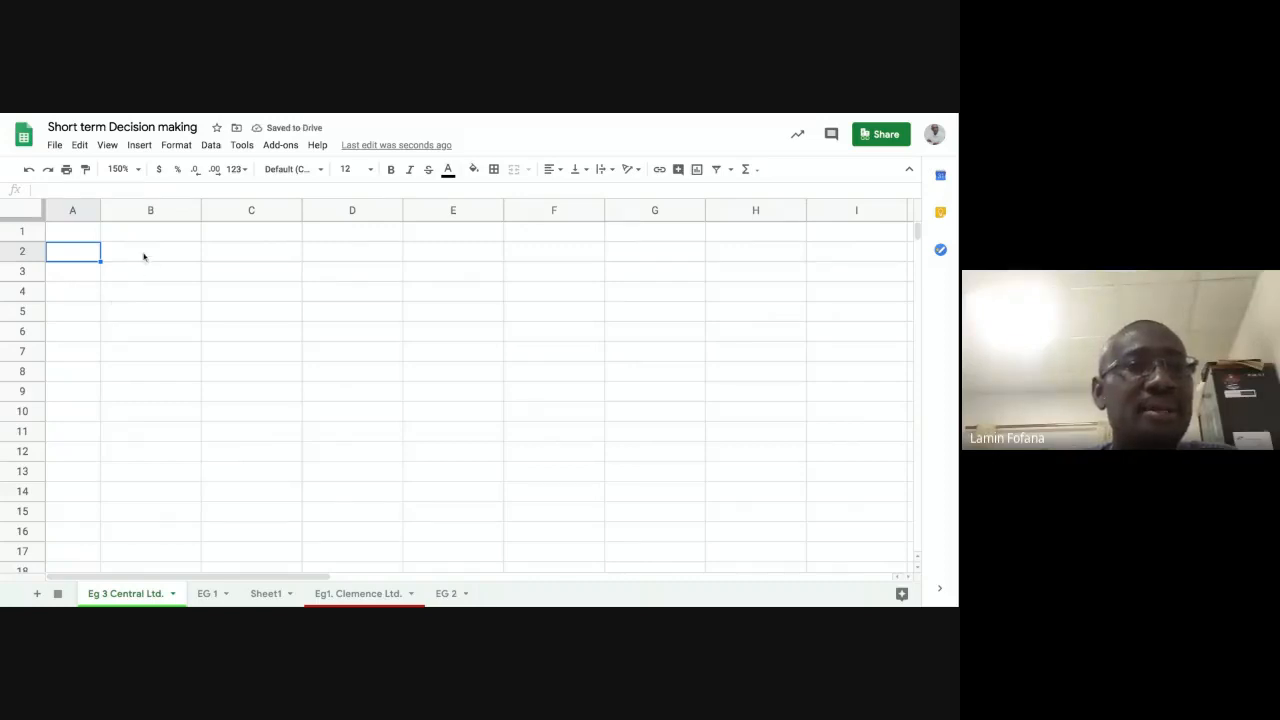
click(143, 257)
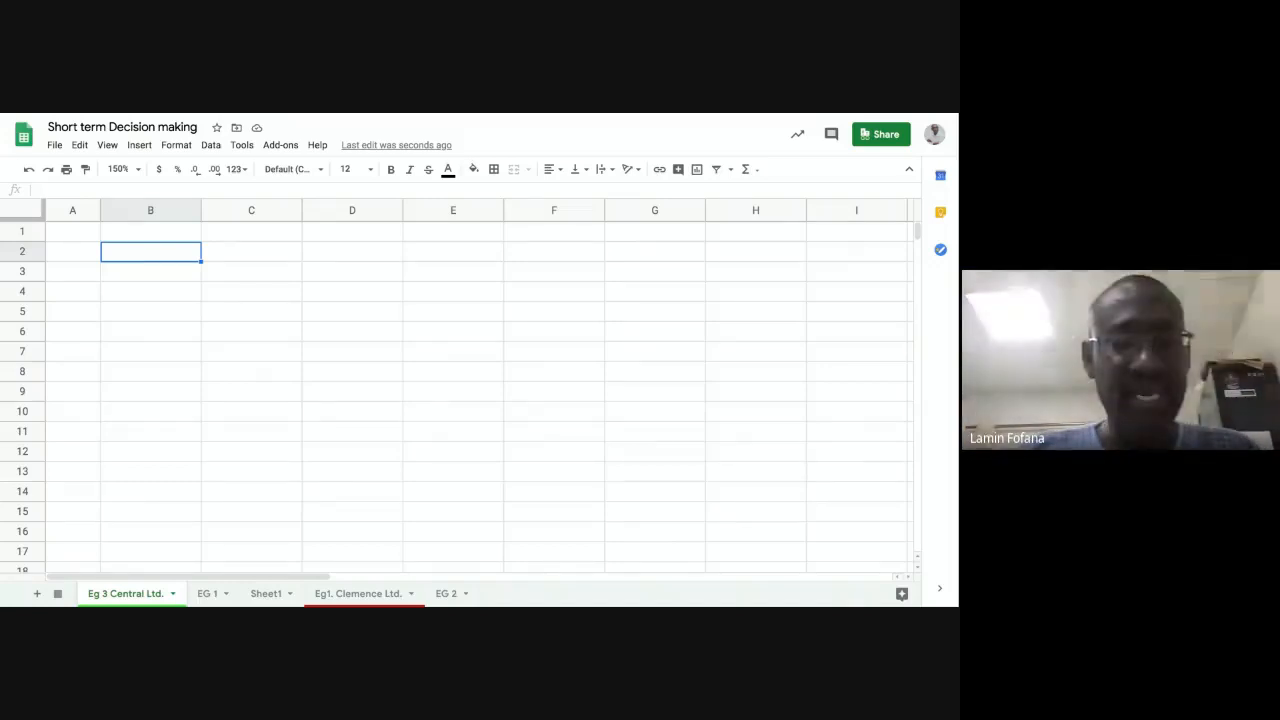
text(CENT)
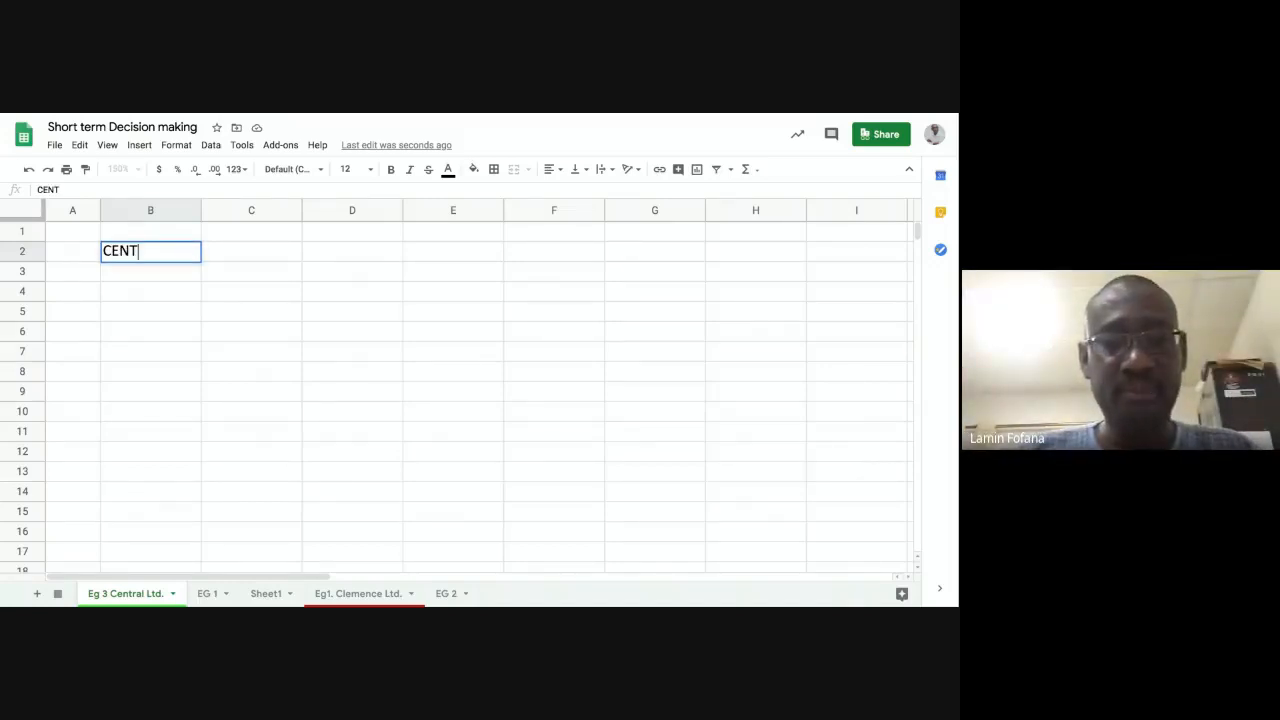
text(RAL L)
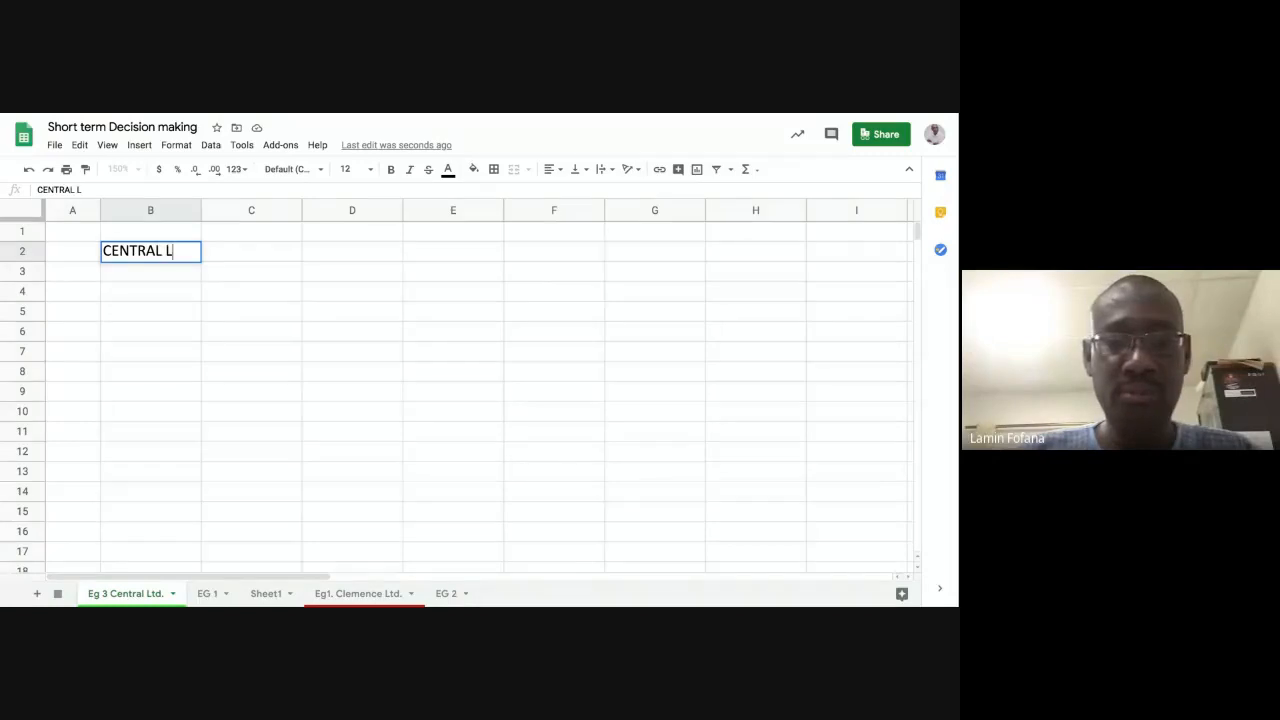
text(TD)
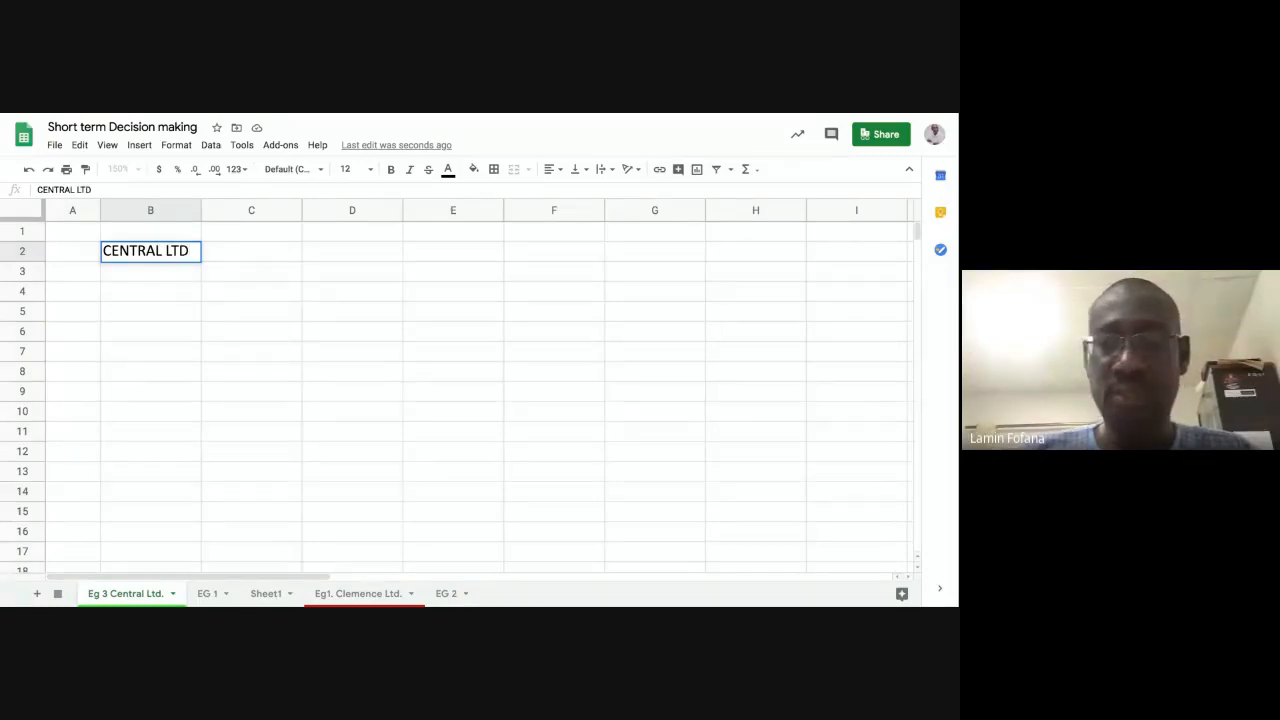
text(.)
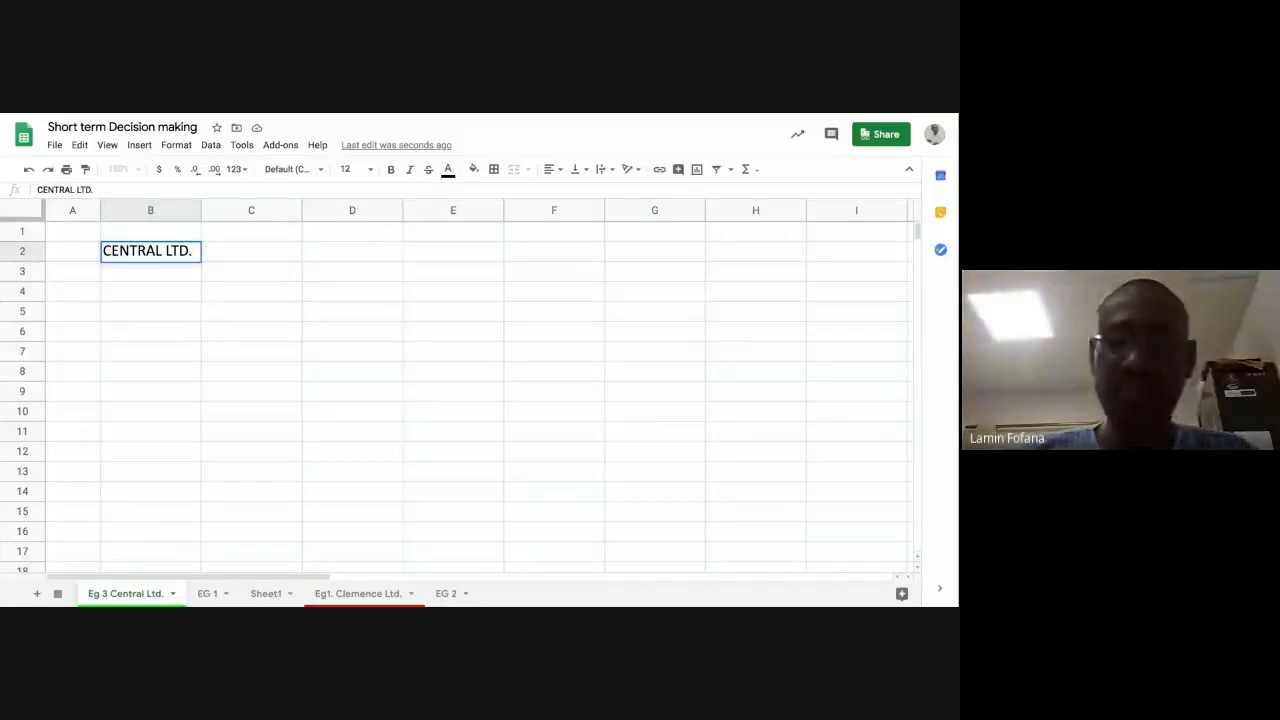
key(Return)
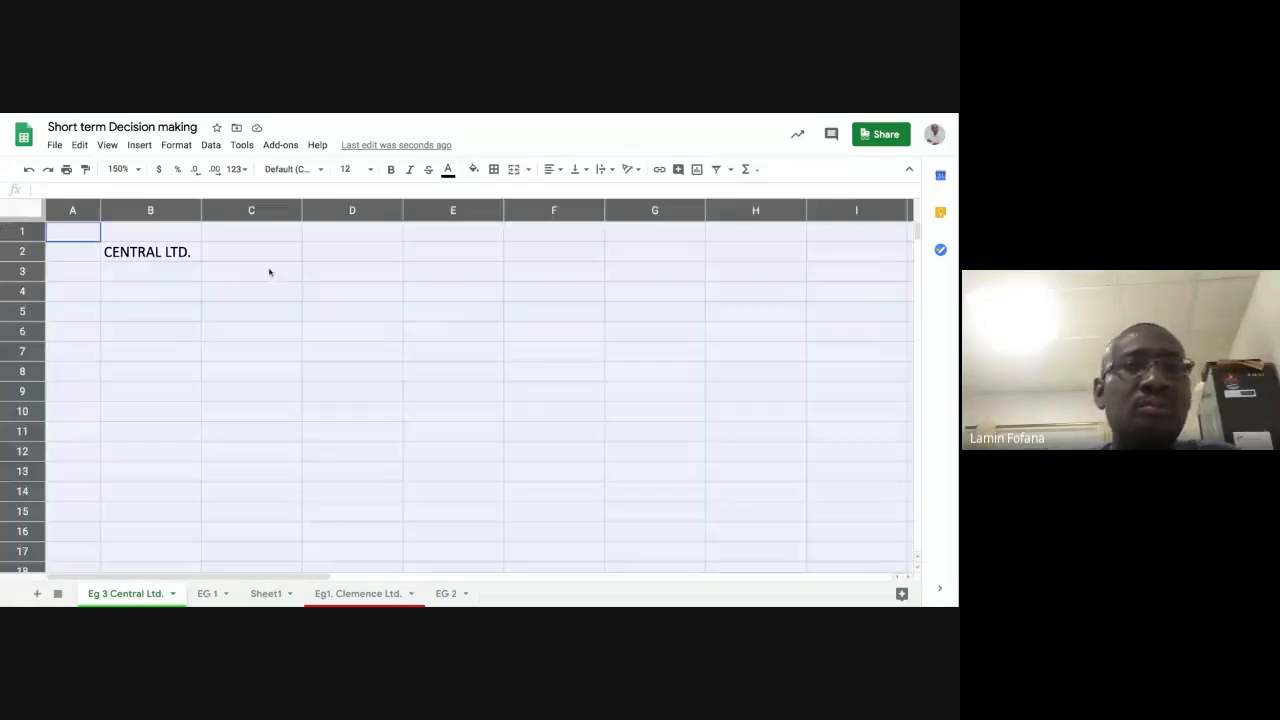
Set the font size of the entire sheet to 14.
click(10, 212)
click(364, 170)
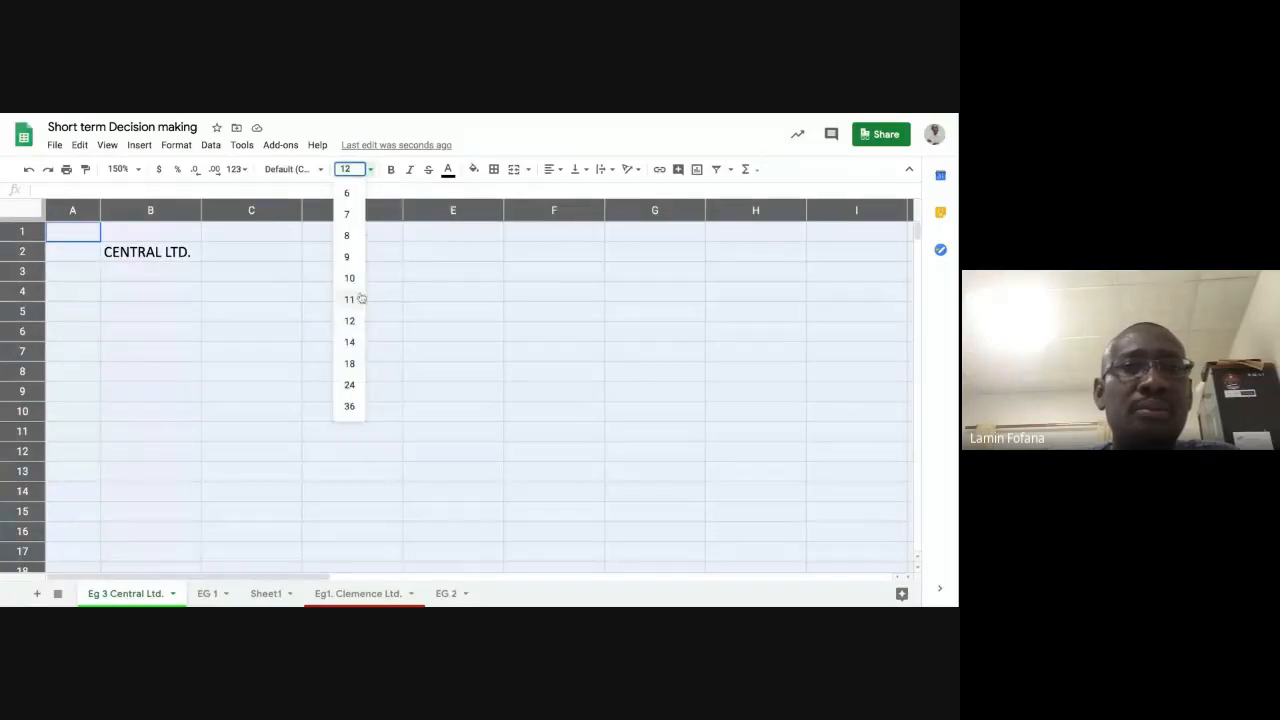
click(349, 342)
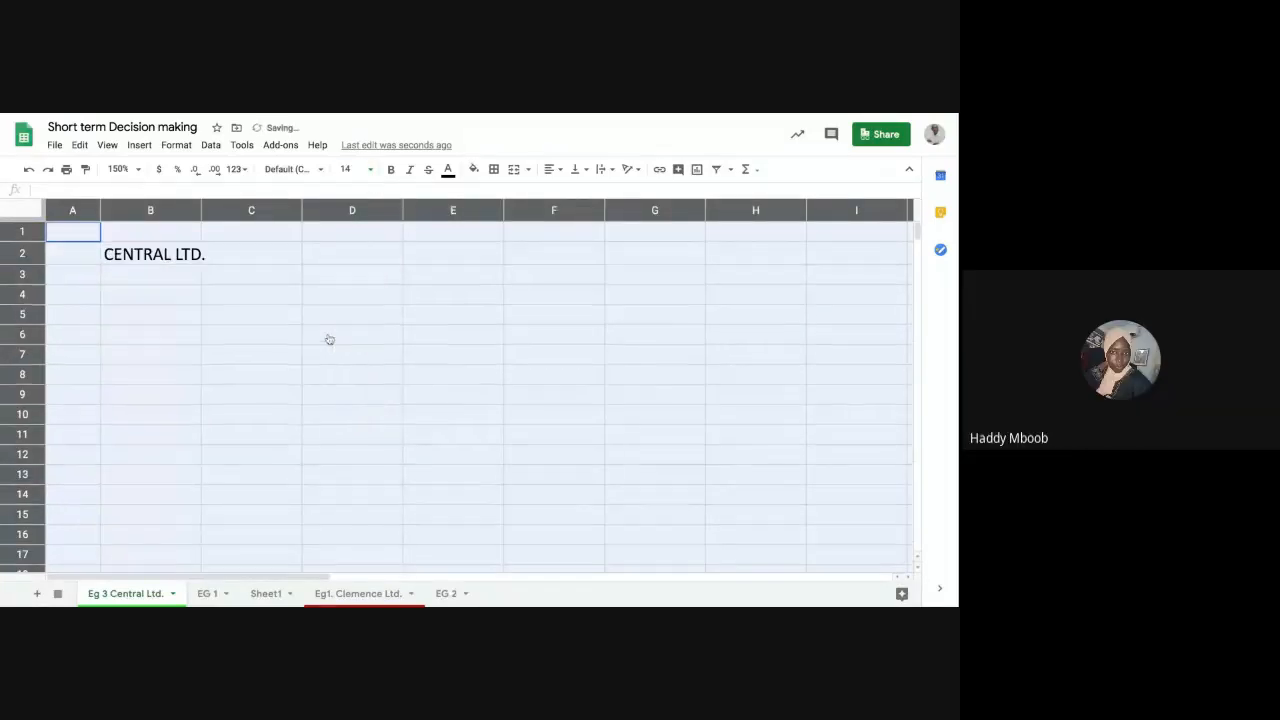
click(180, 277)
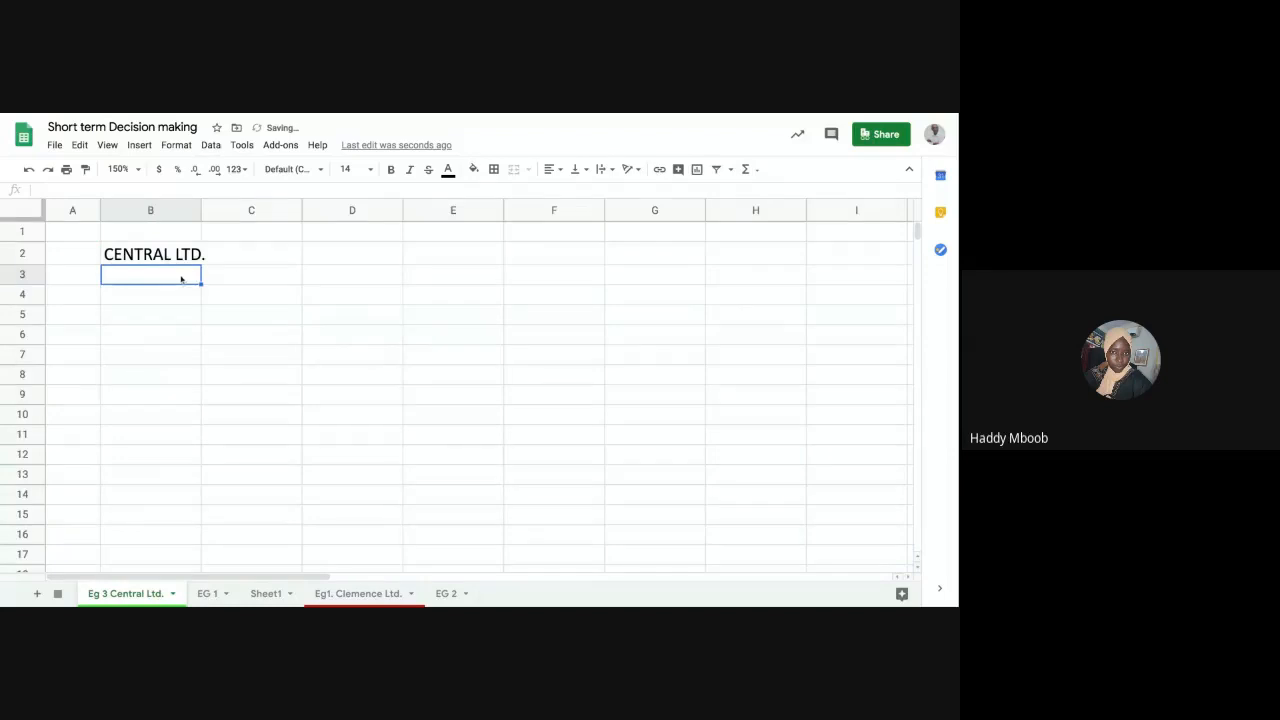
Enter the title "STATEMENT ON MAKE OR BUY DECISION" in cell B4.
click(179, 294)
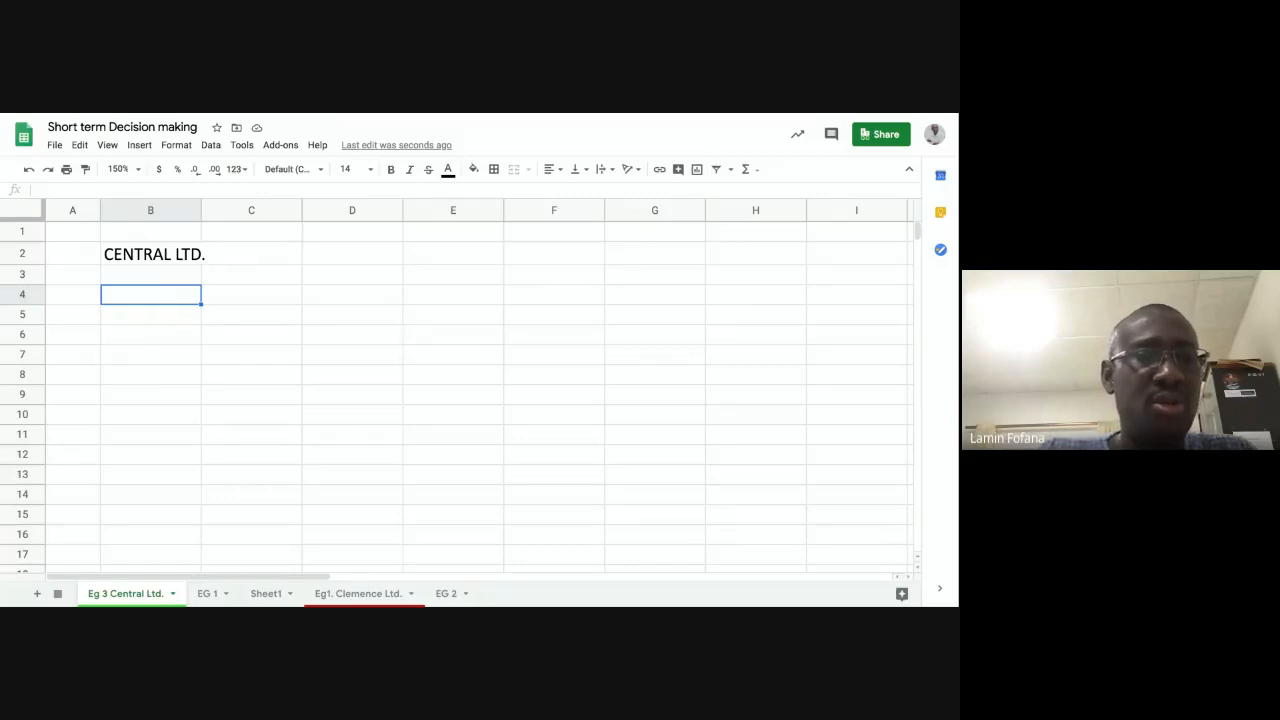
text(STA)
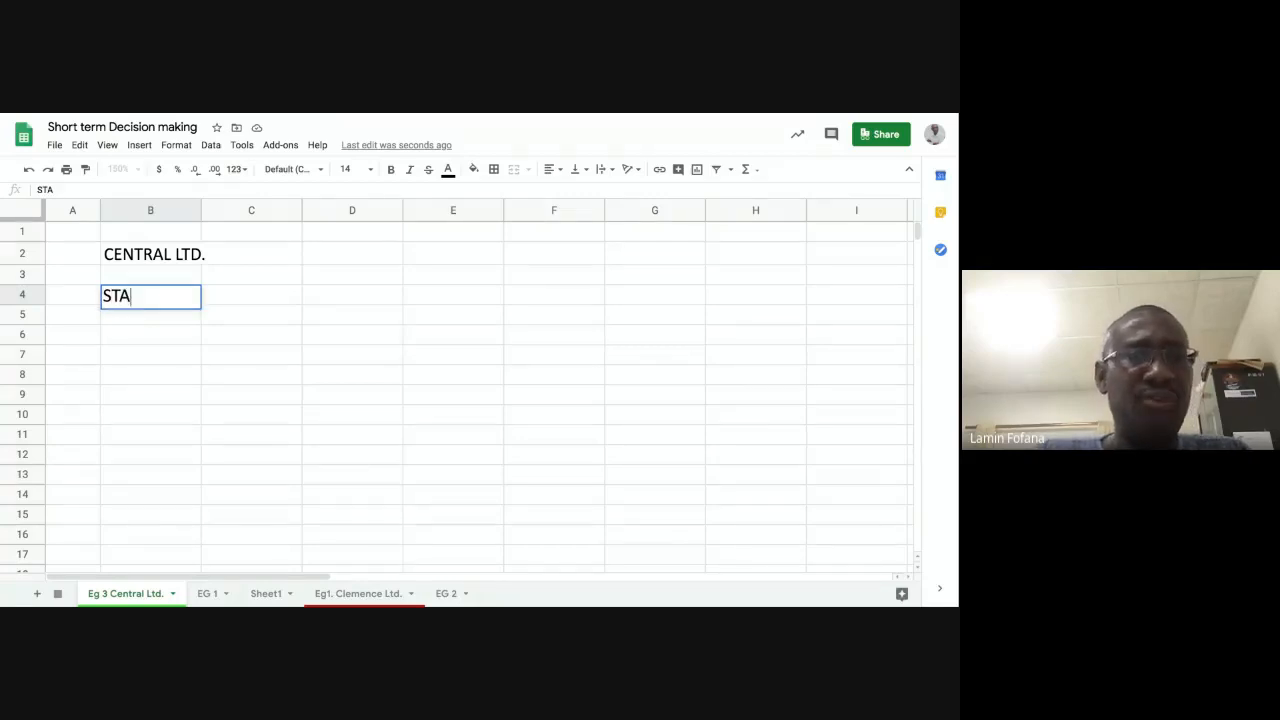
text(TE)
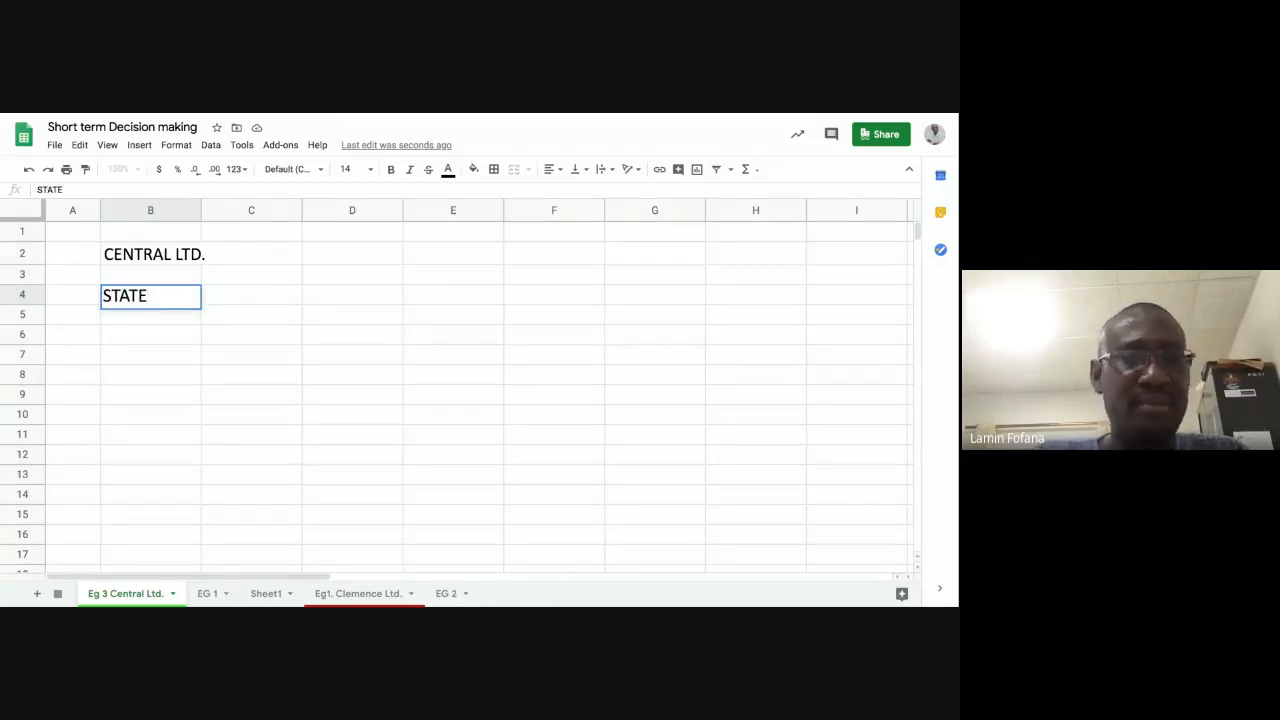
text(MENT)
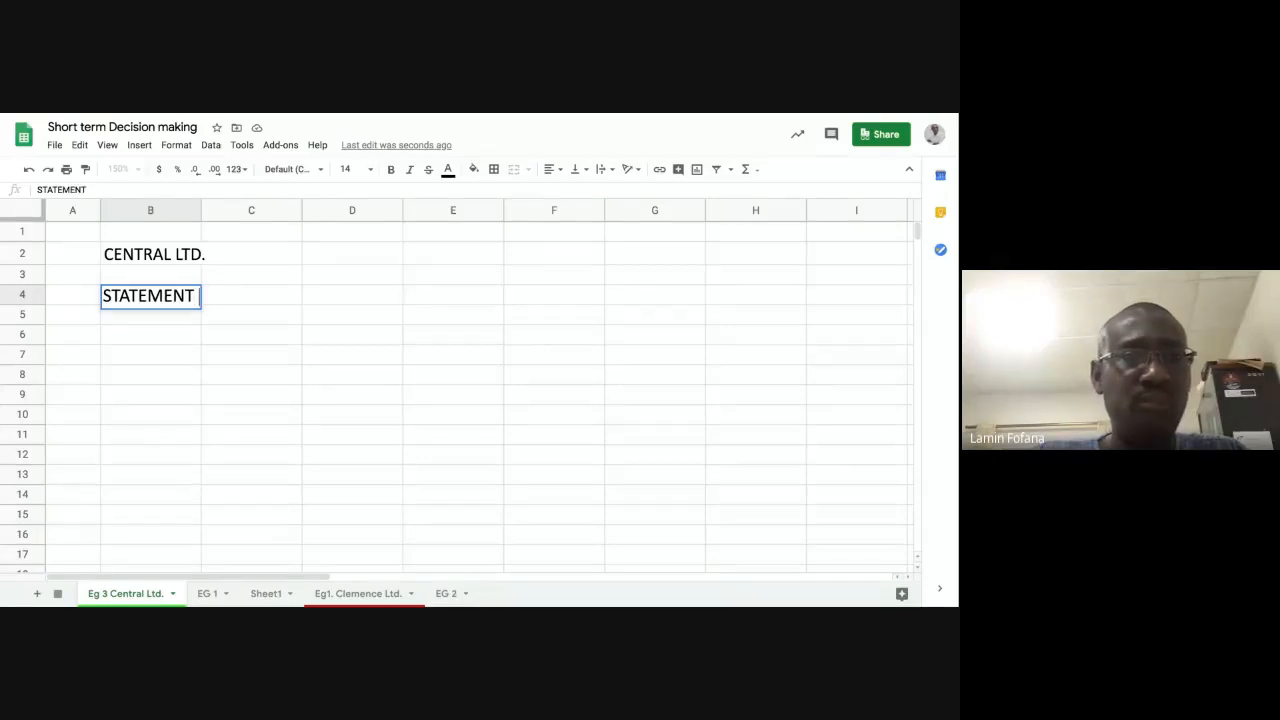
text( ON )
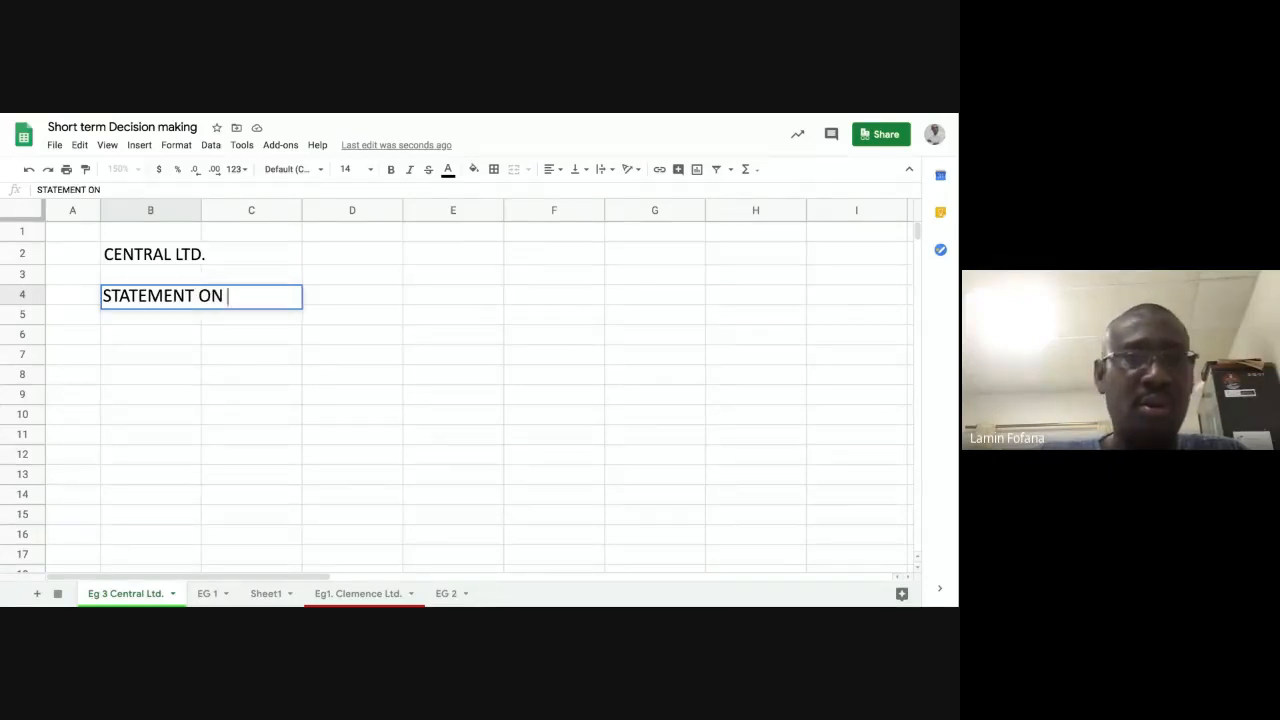
text(MAKIE)
key(BackSpace)
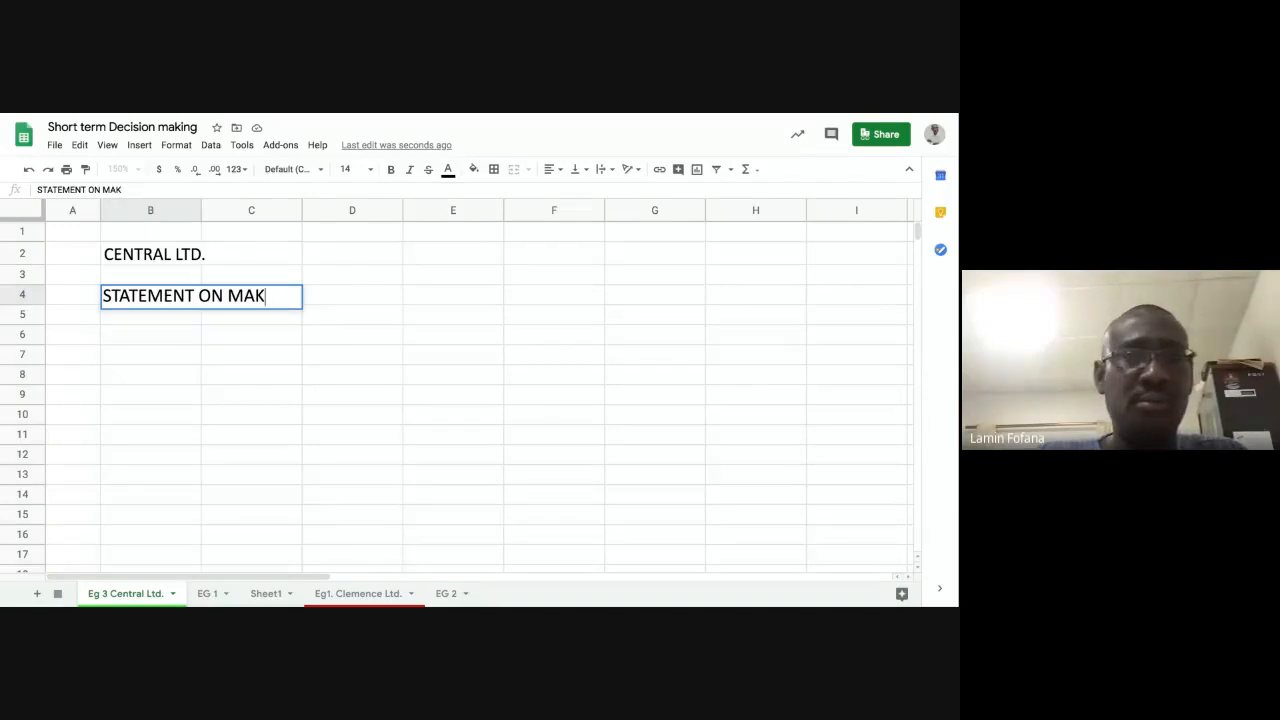
text(E OF)
key(BackSpace)
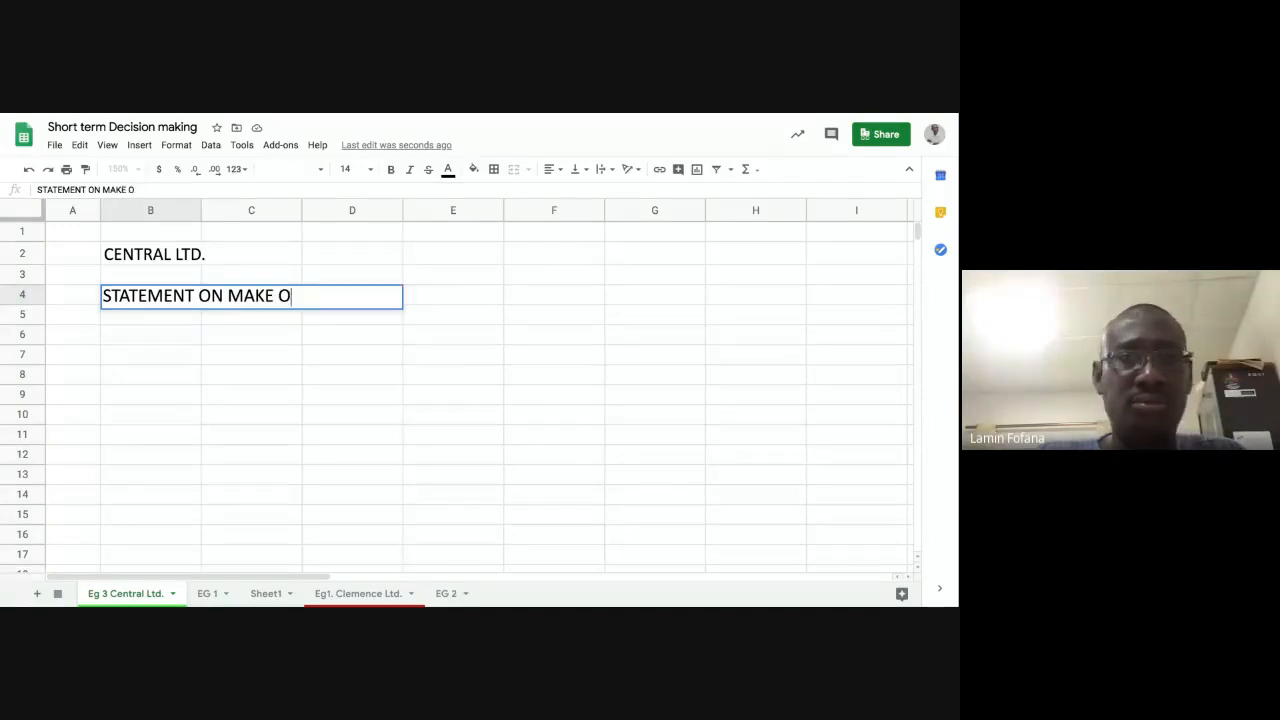
text(R BUY )
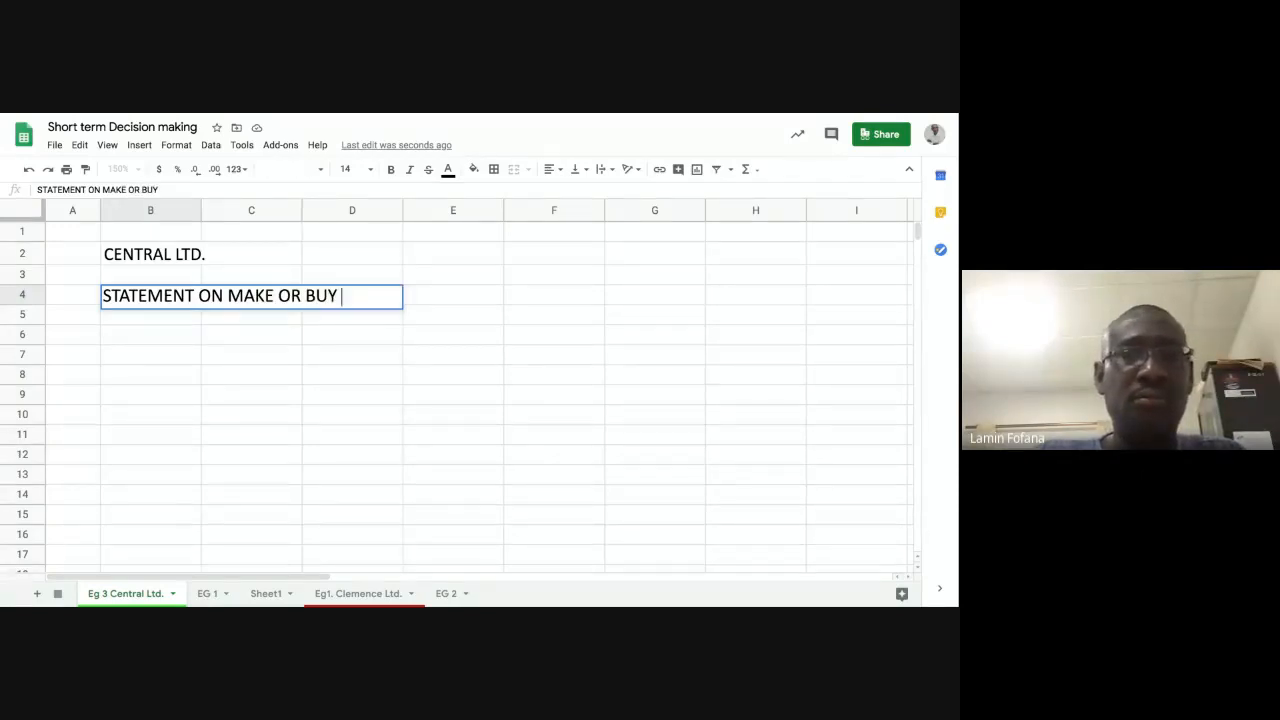
text(DECISION)
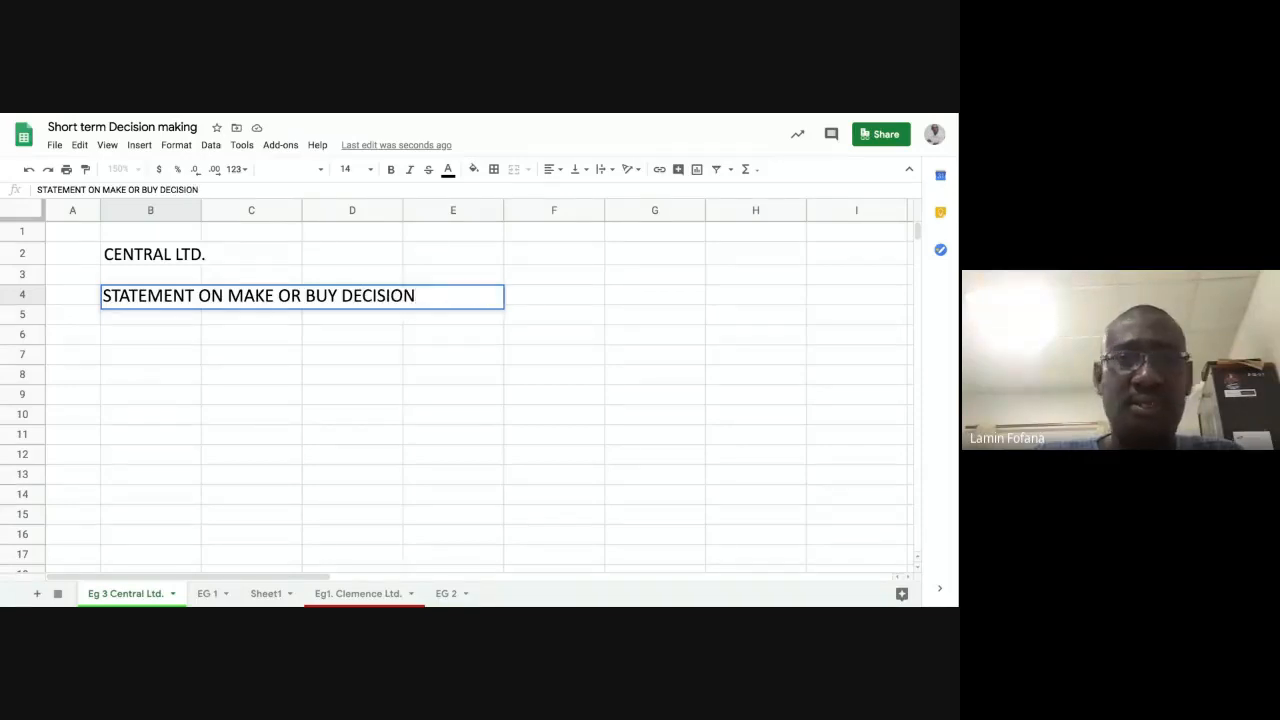
key(Return)
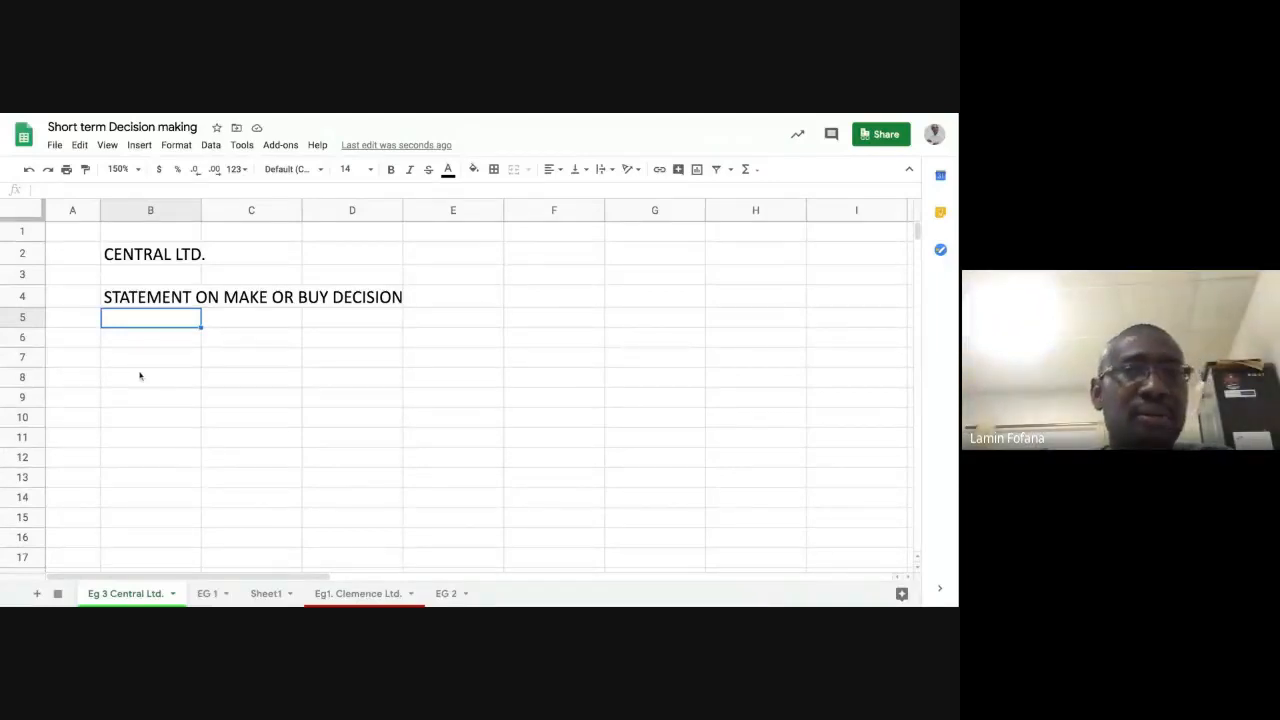
Enter the column headings W, X, Y and Z in cells C6 to F6.
click(237, 340)
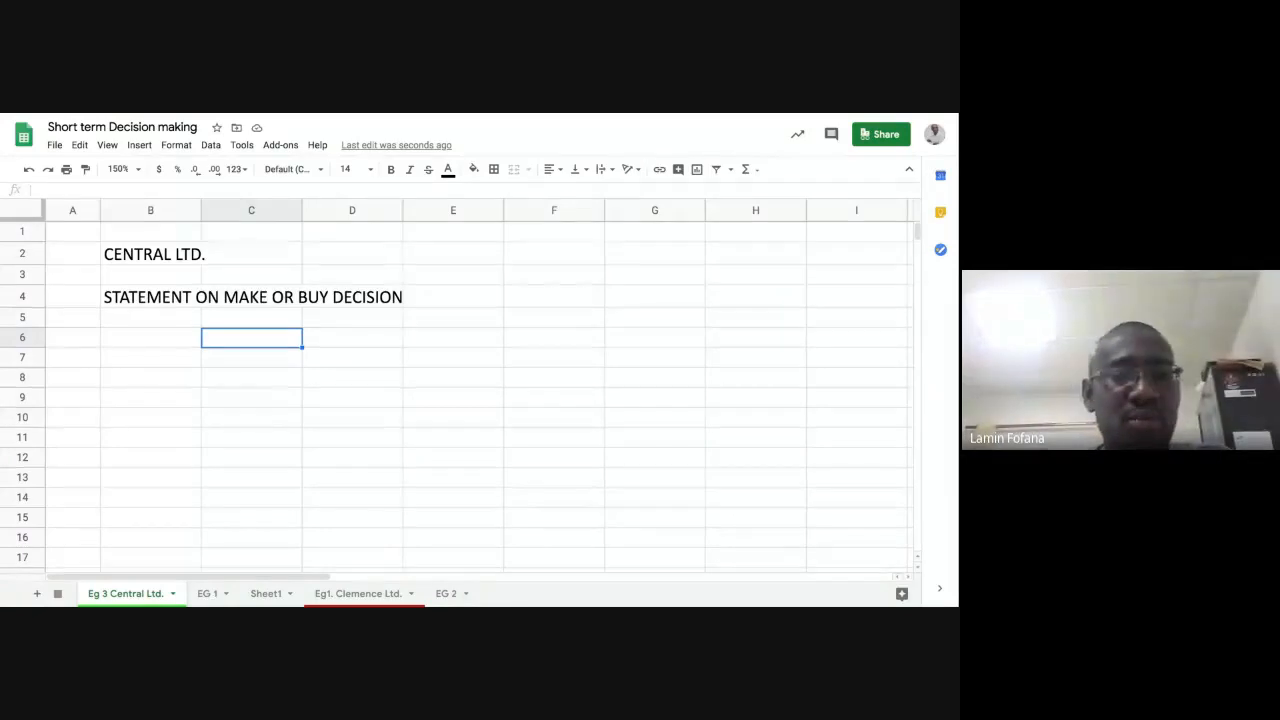
text(W)
key(Tab)
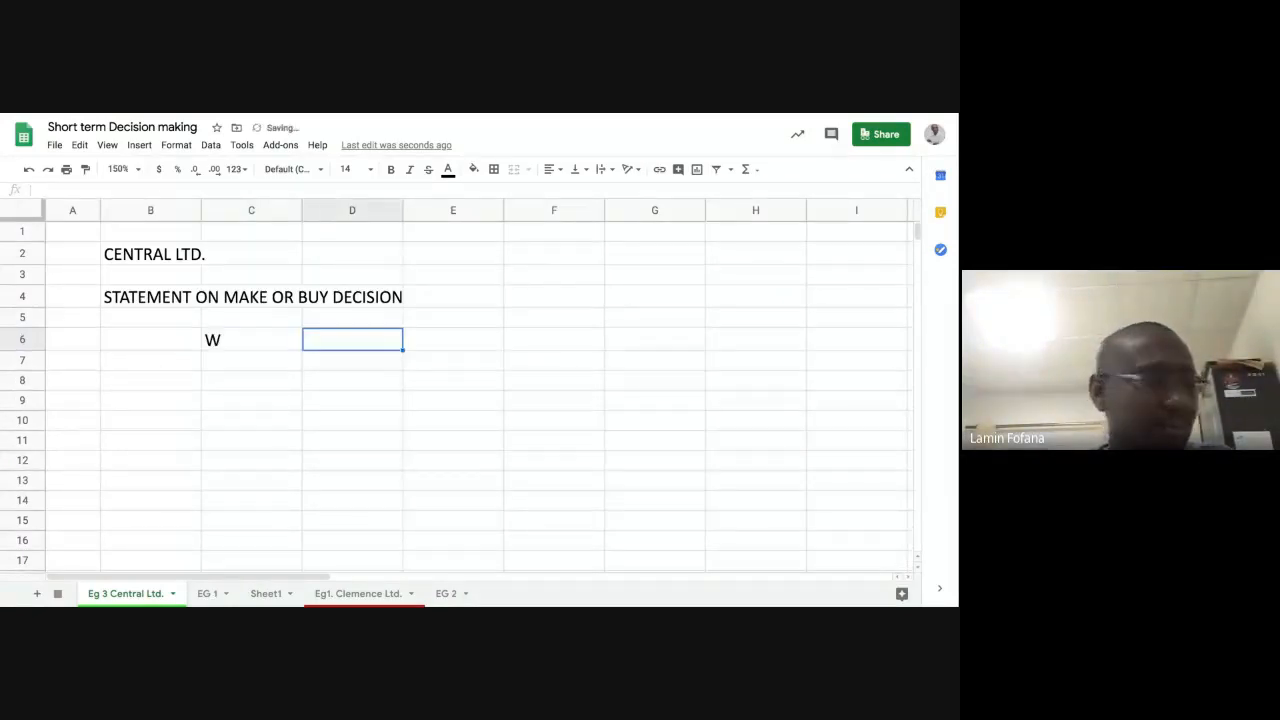
text(X)
key(Tab)
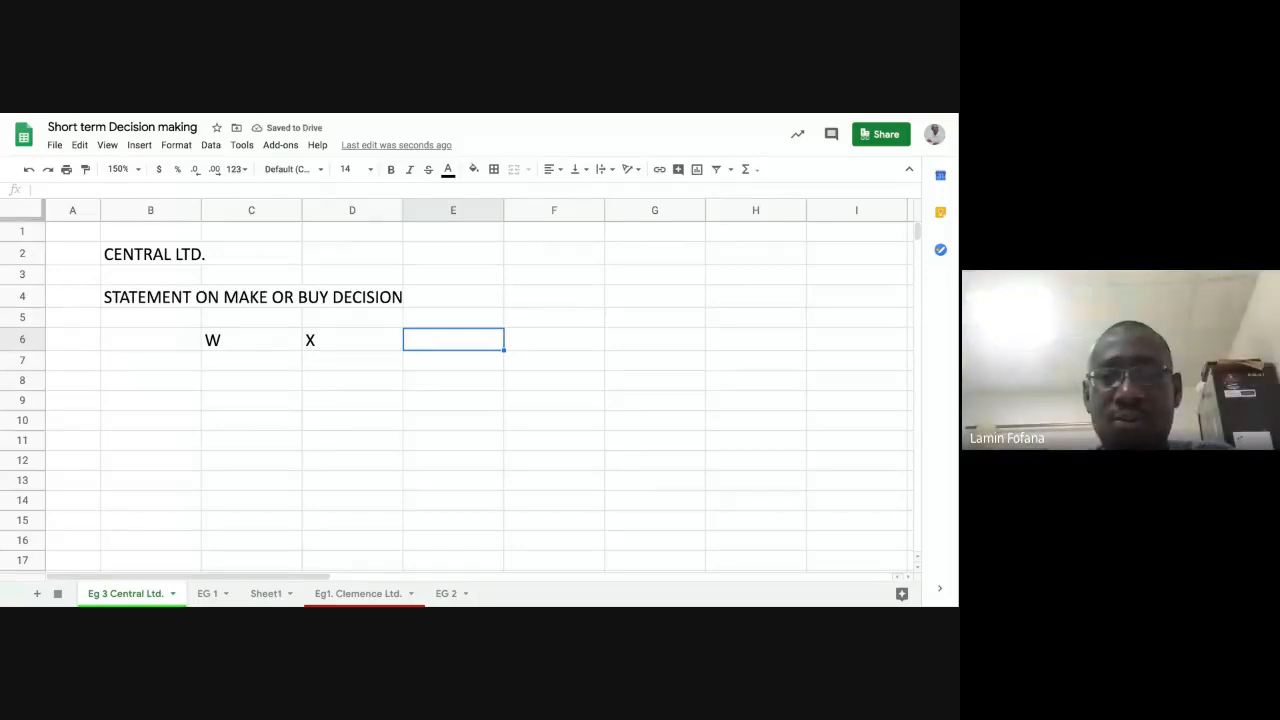
text(Y)
key(Tab)
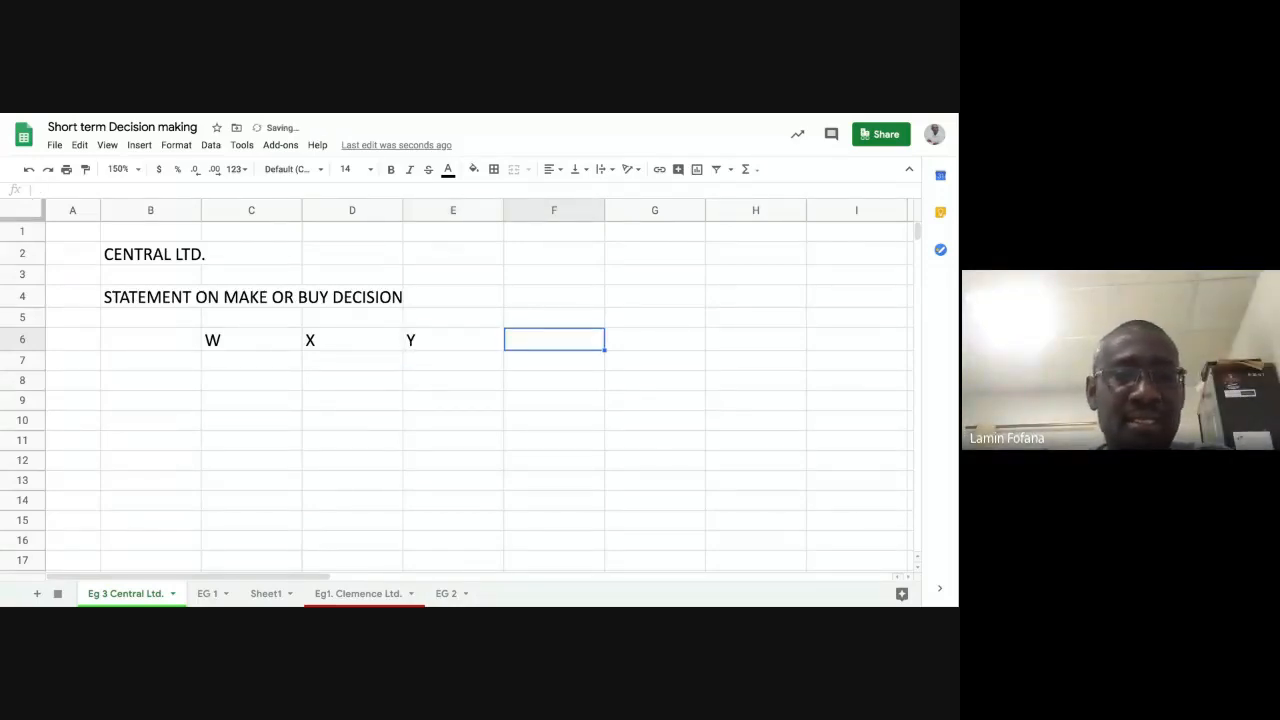
text(Z)
key(Return)
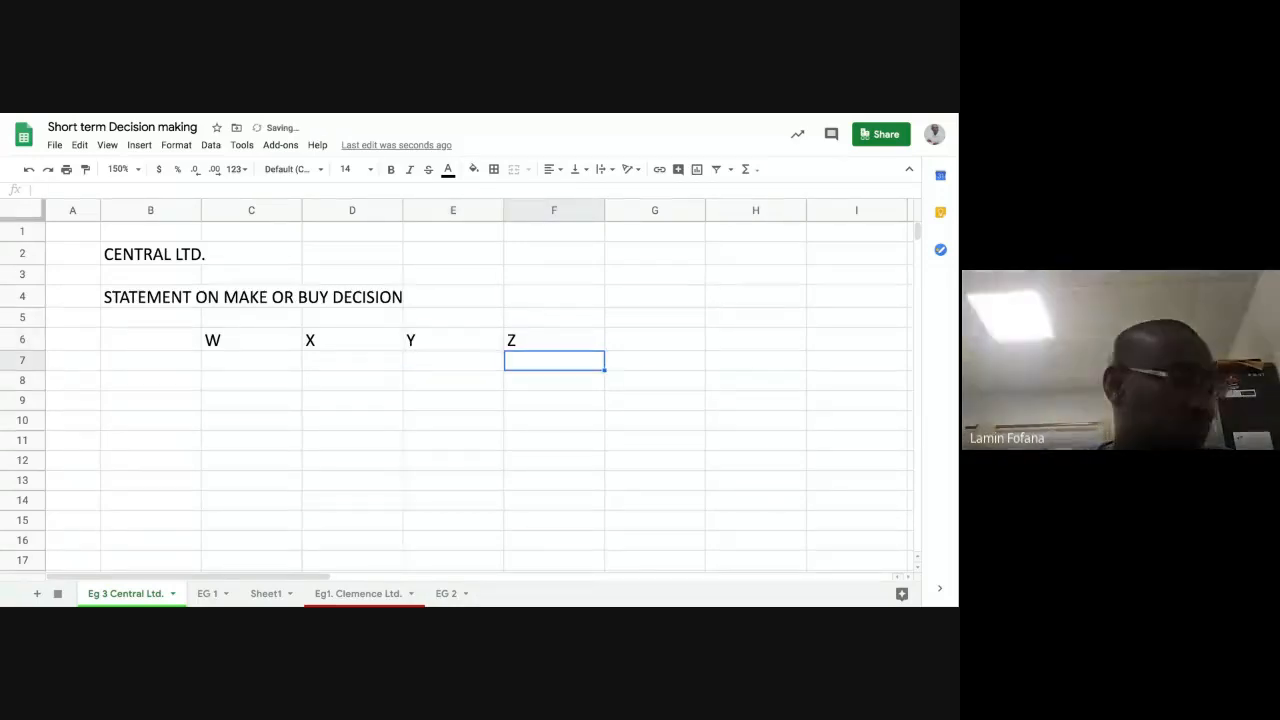
click(258, 365)
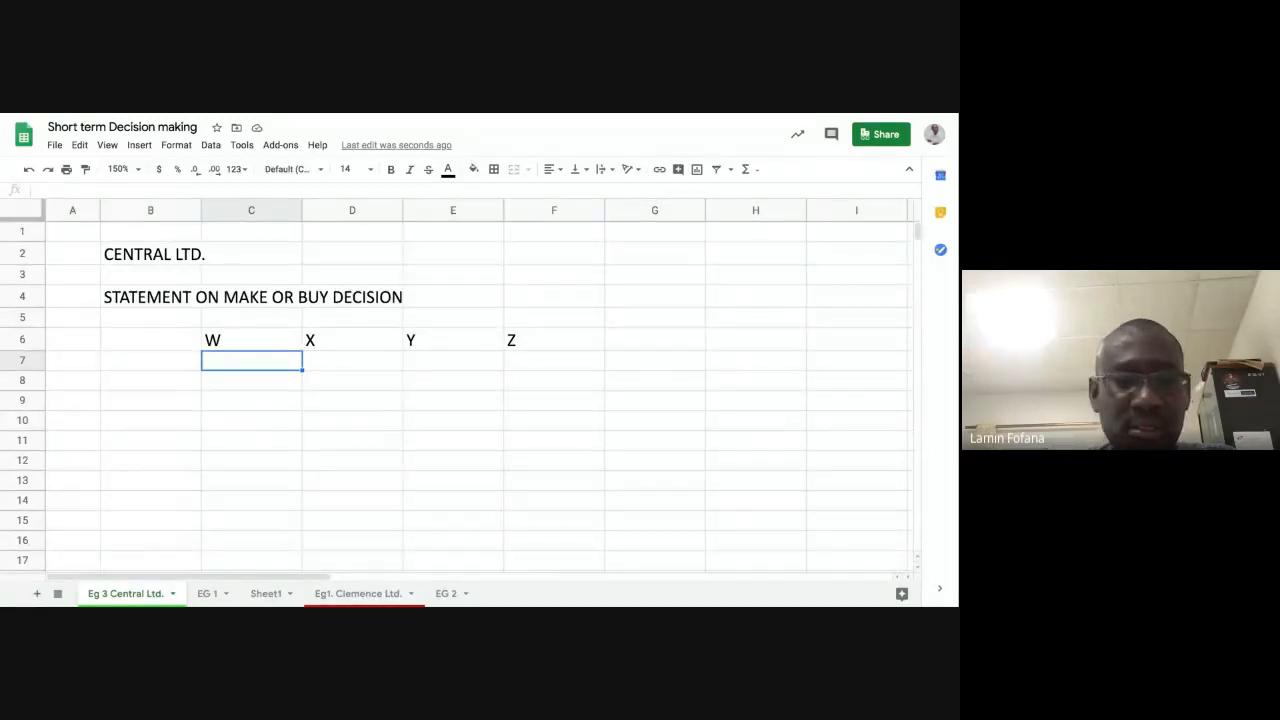
text(PO)
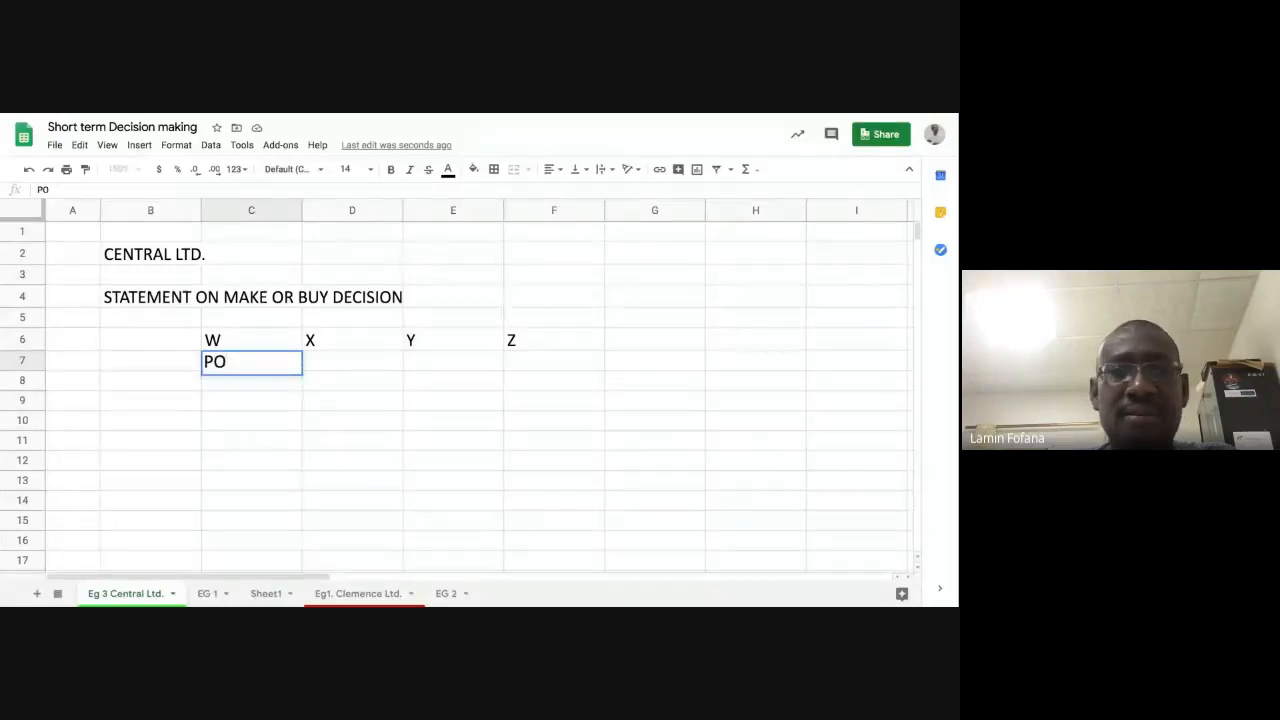
key(BackSpace)
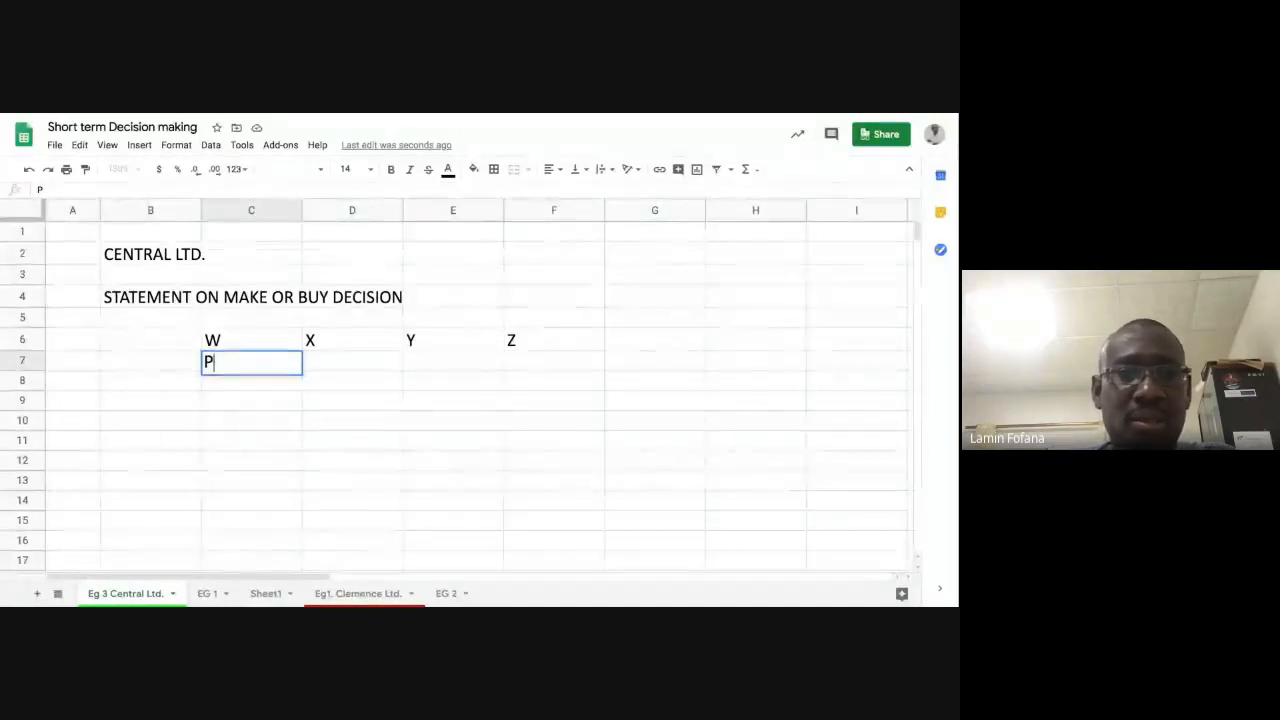
key(BackSpace)
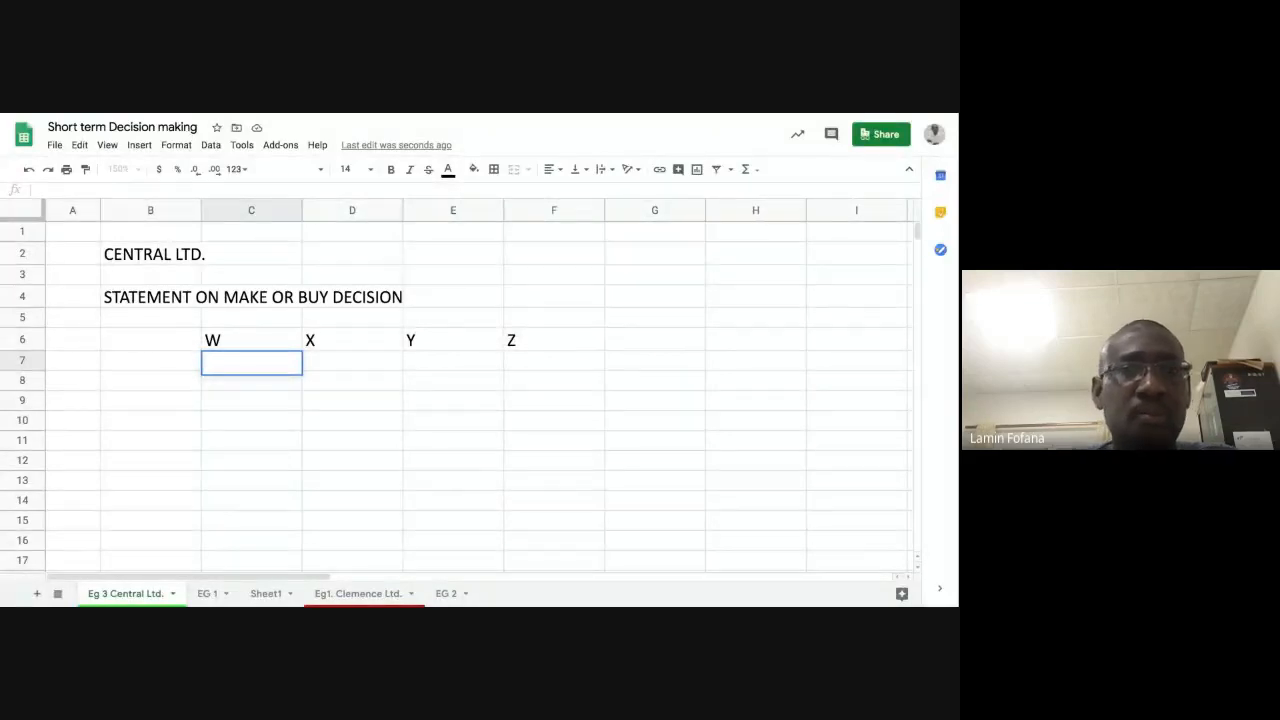
click(397, 419)
Format cells C7 to F7 with the Egyptian Pound custom currency, using the £1,000.00 format.
click(266, 363)
key(shift+Right)
key(shift+Right)
key(shift+Right)
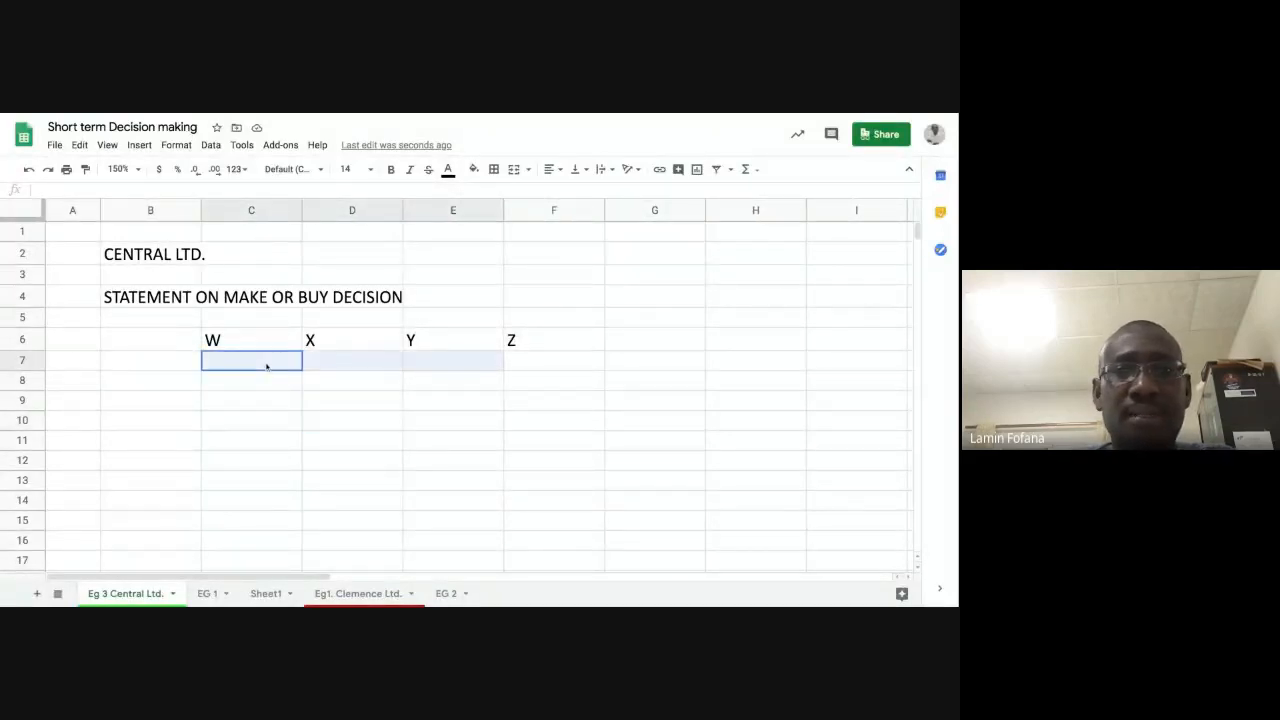
click(177, 146)
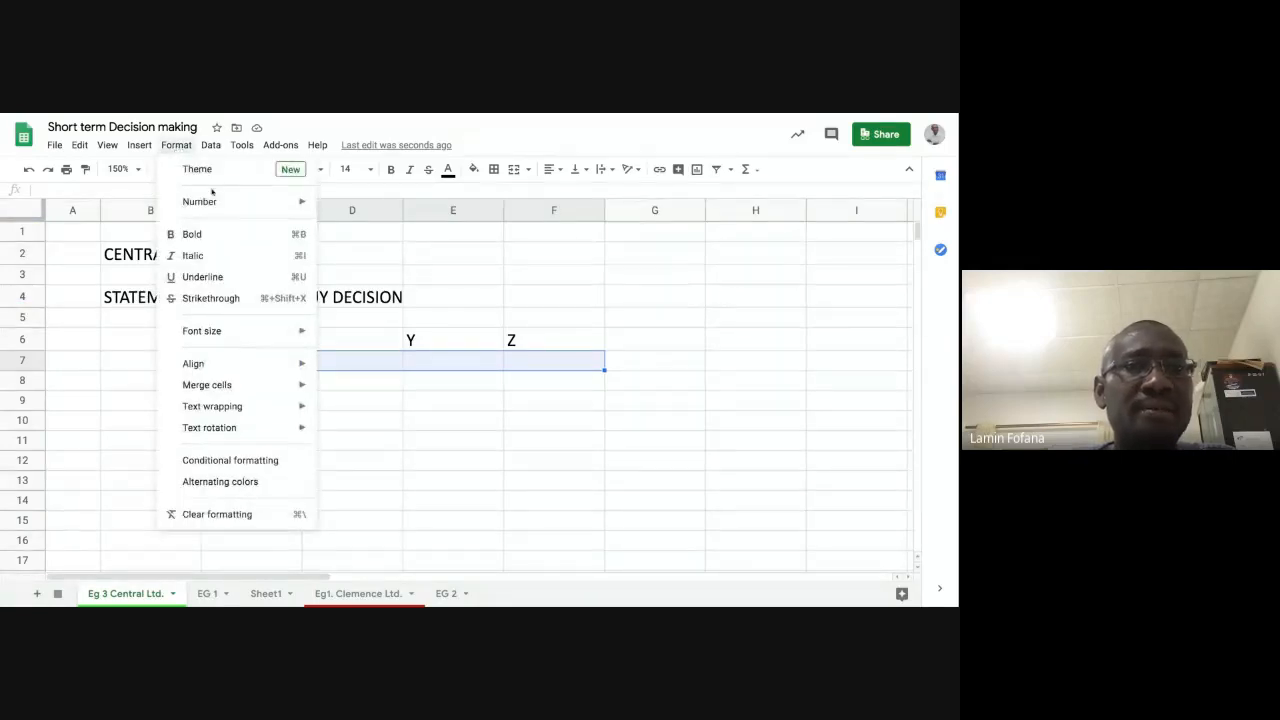
mouse_move(217, 204)
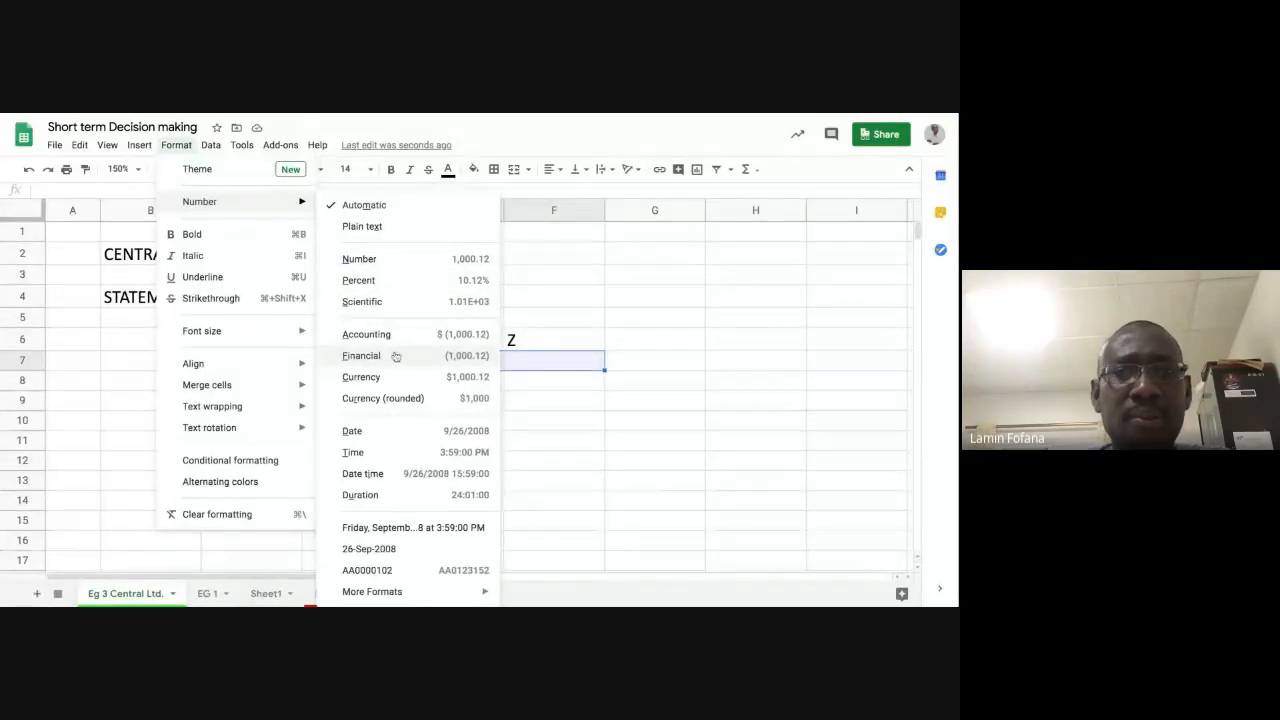
mouse_move(469, 594)
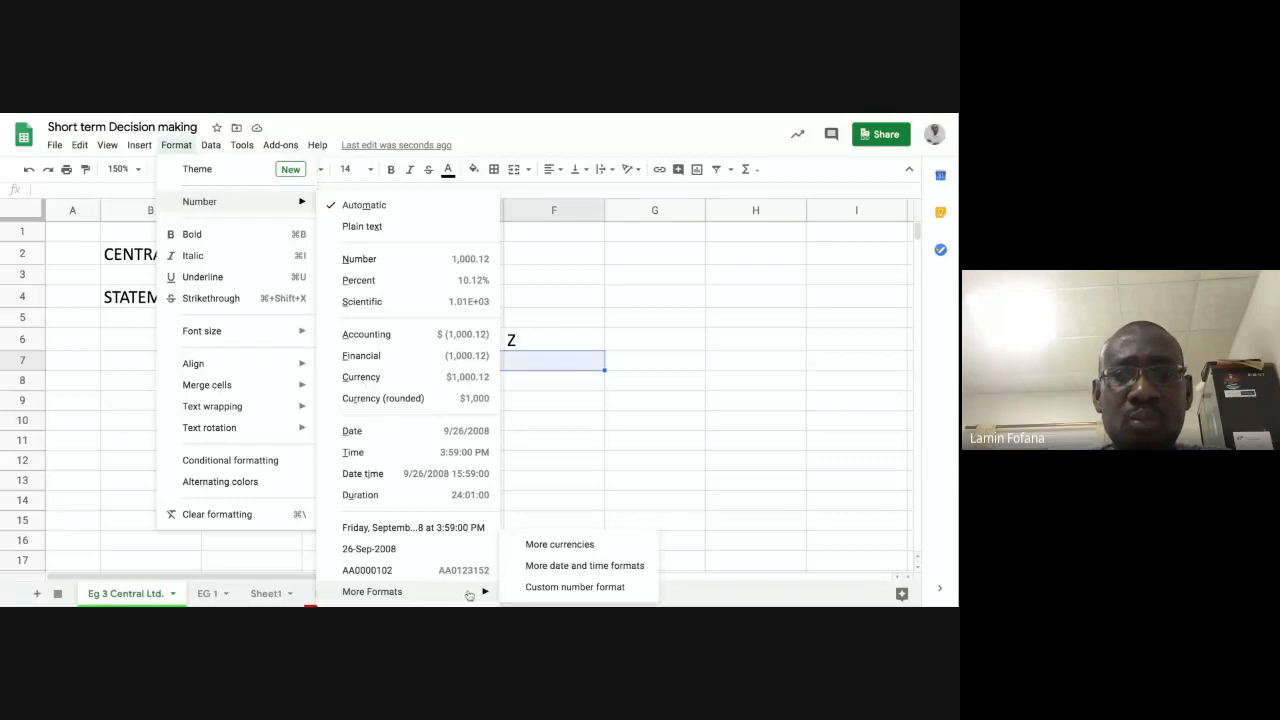
click(551, 544)
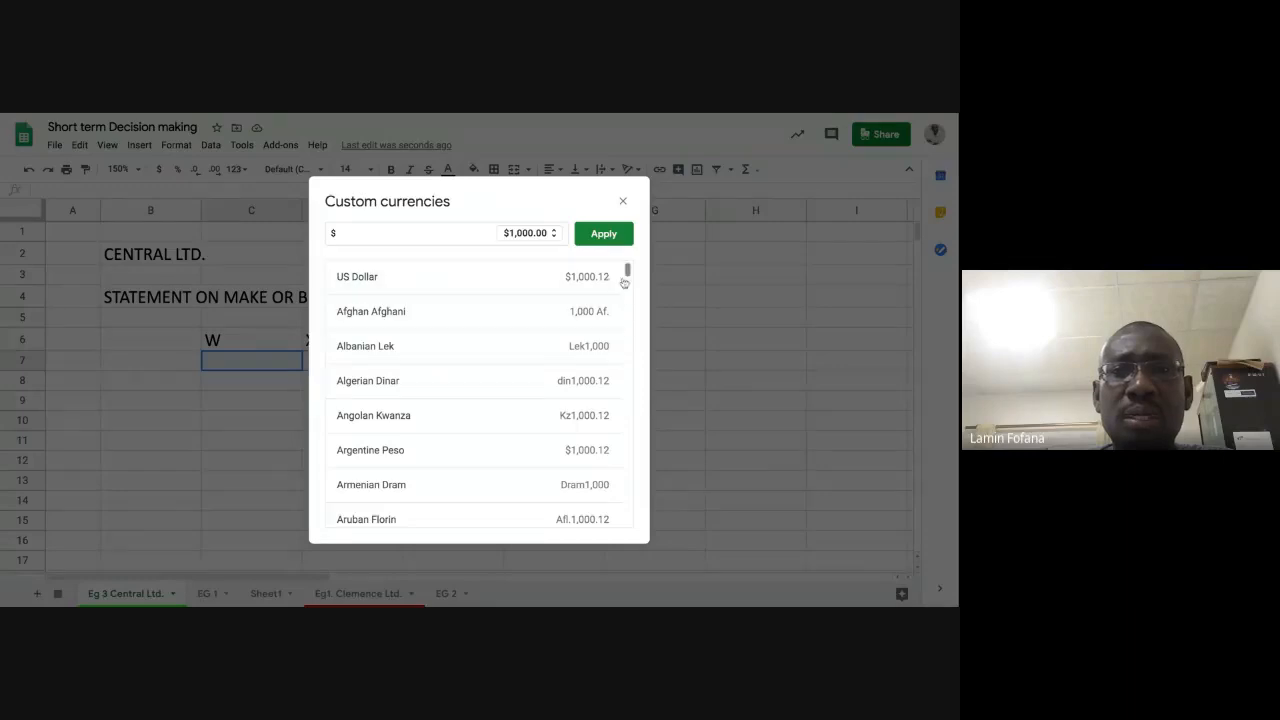
mouse_move(628, 272)
mouse_down()
mouse_move(628, 285)
mouse_move(627, 269)
mouse_up()
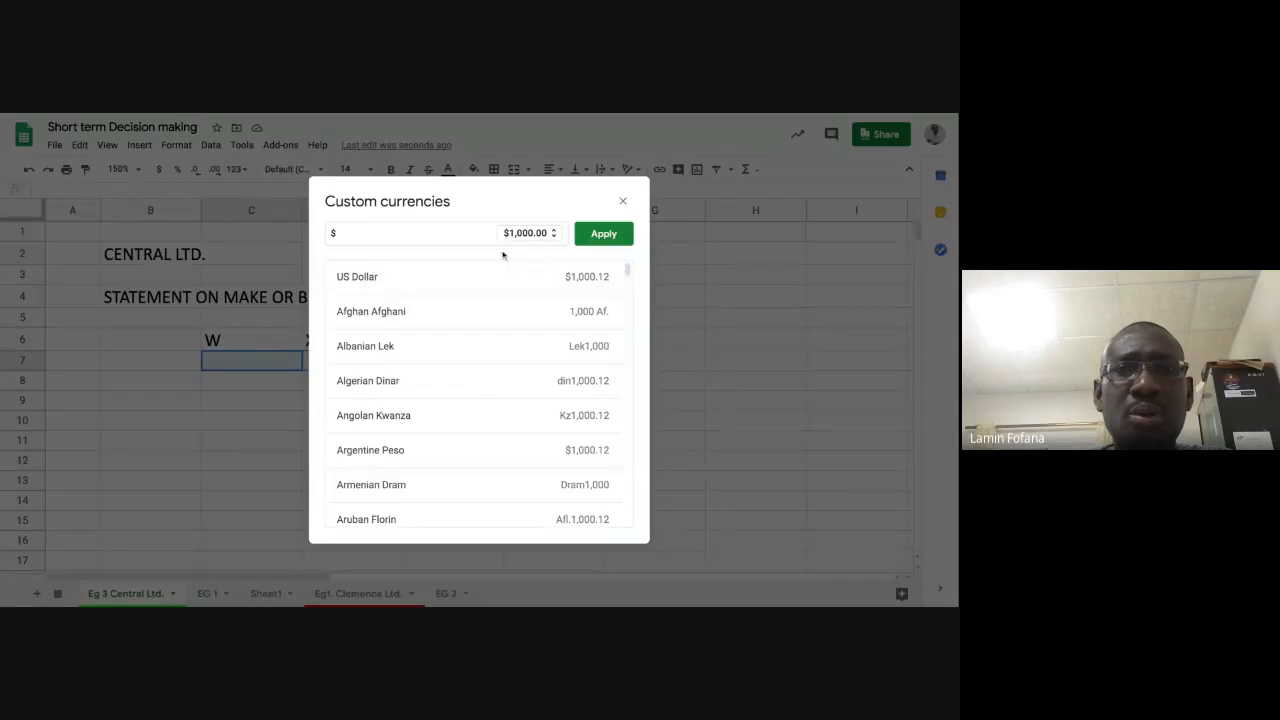
scroll(628, 277, down, 10)
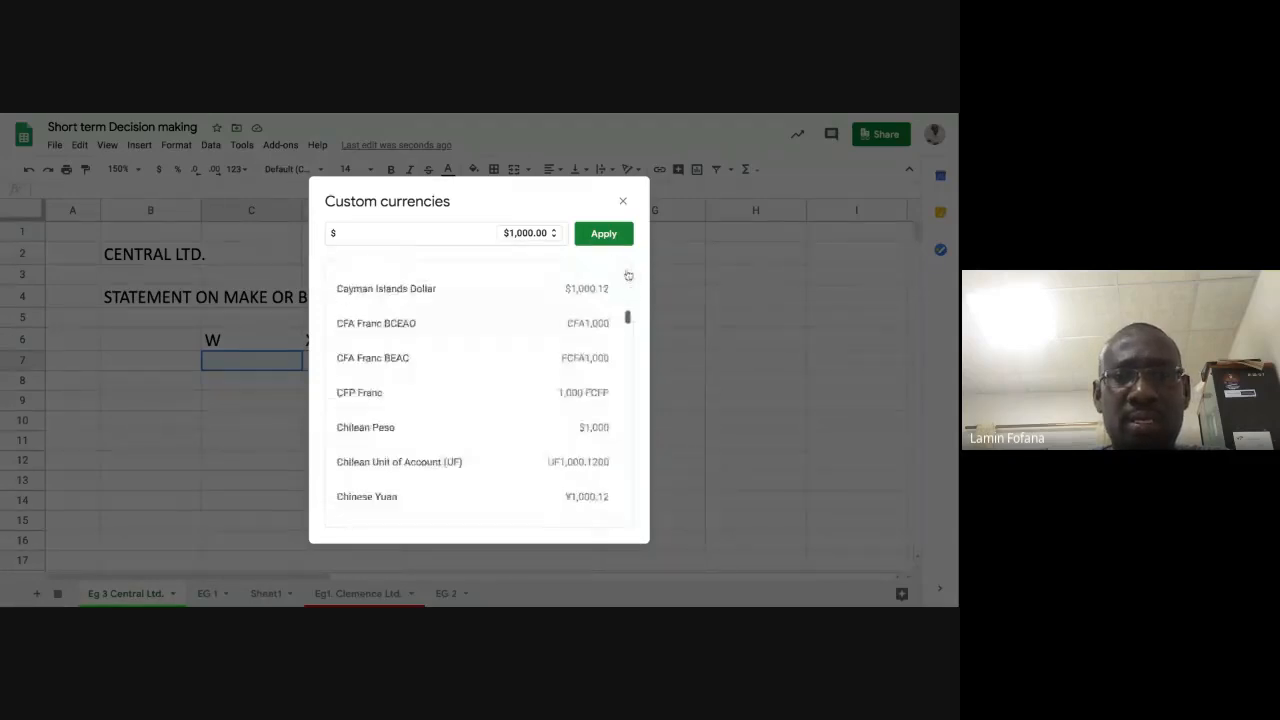
scroll(470, 390, down, 5)
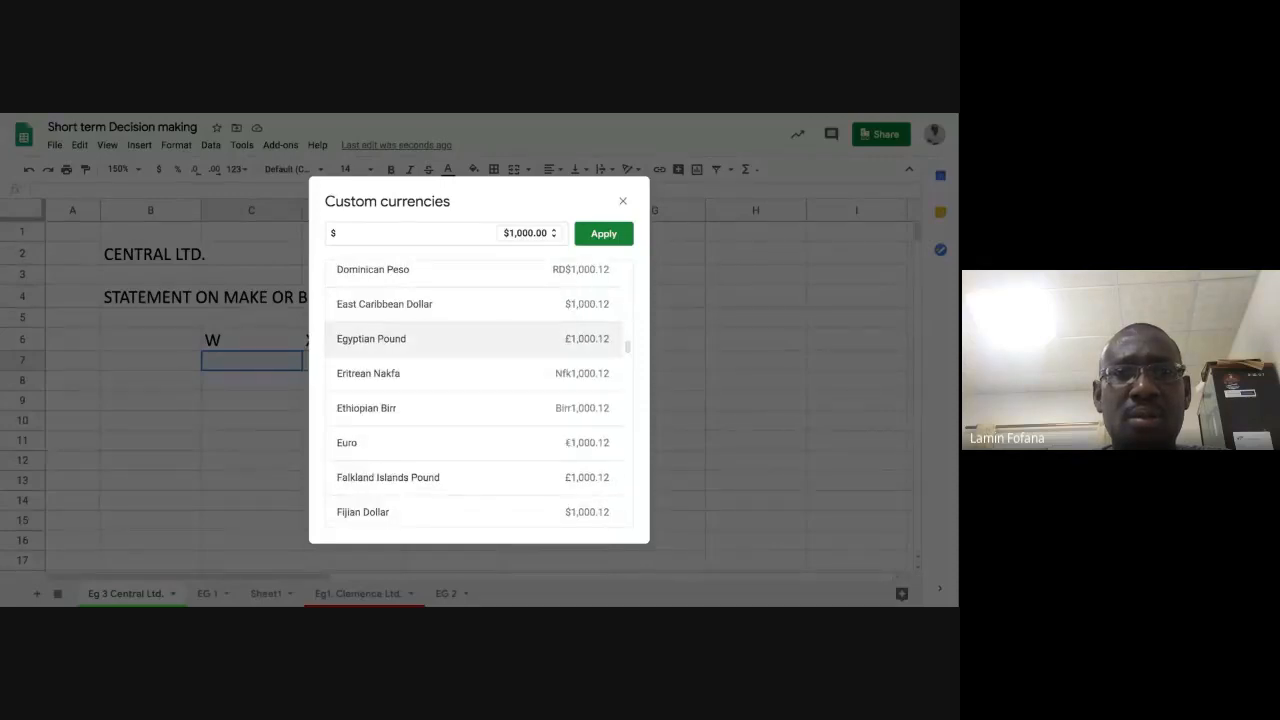
click(584, 345)
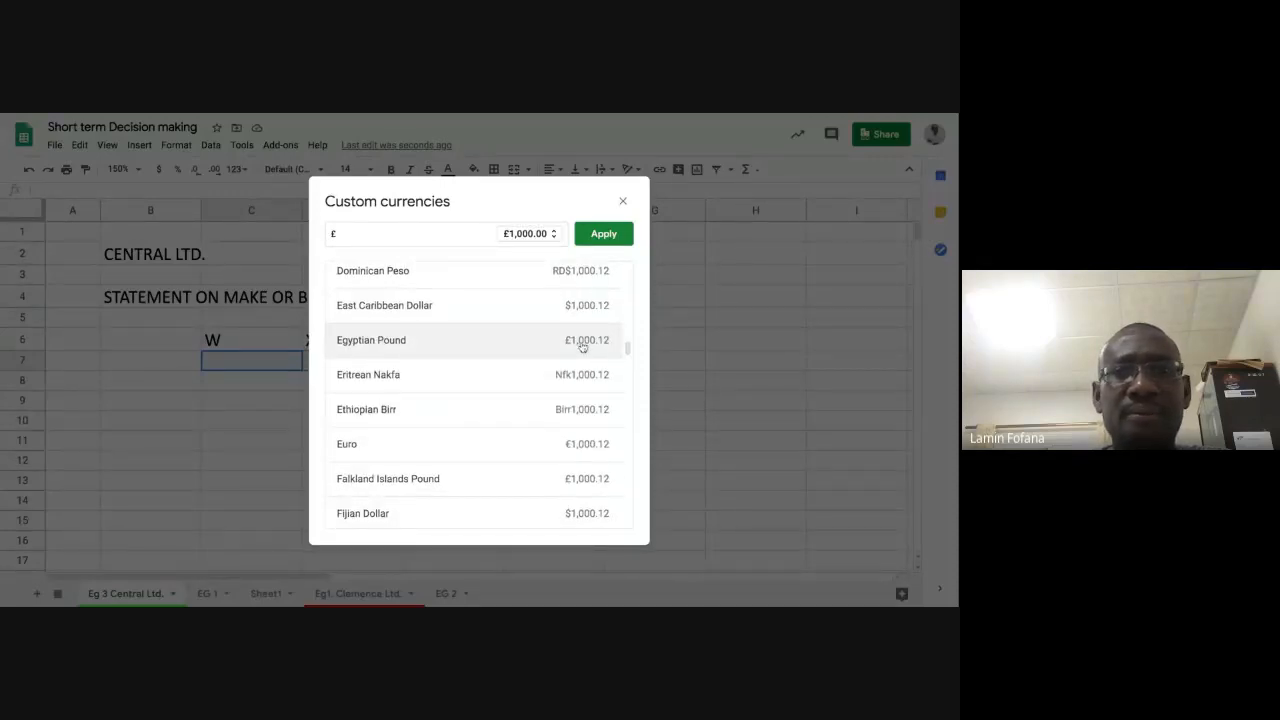
click(597, 236)
click(330, 408)
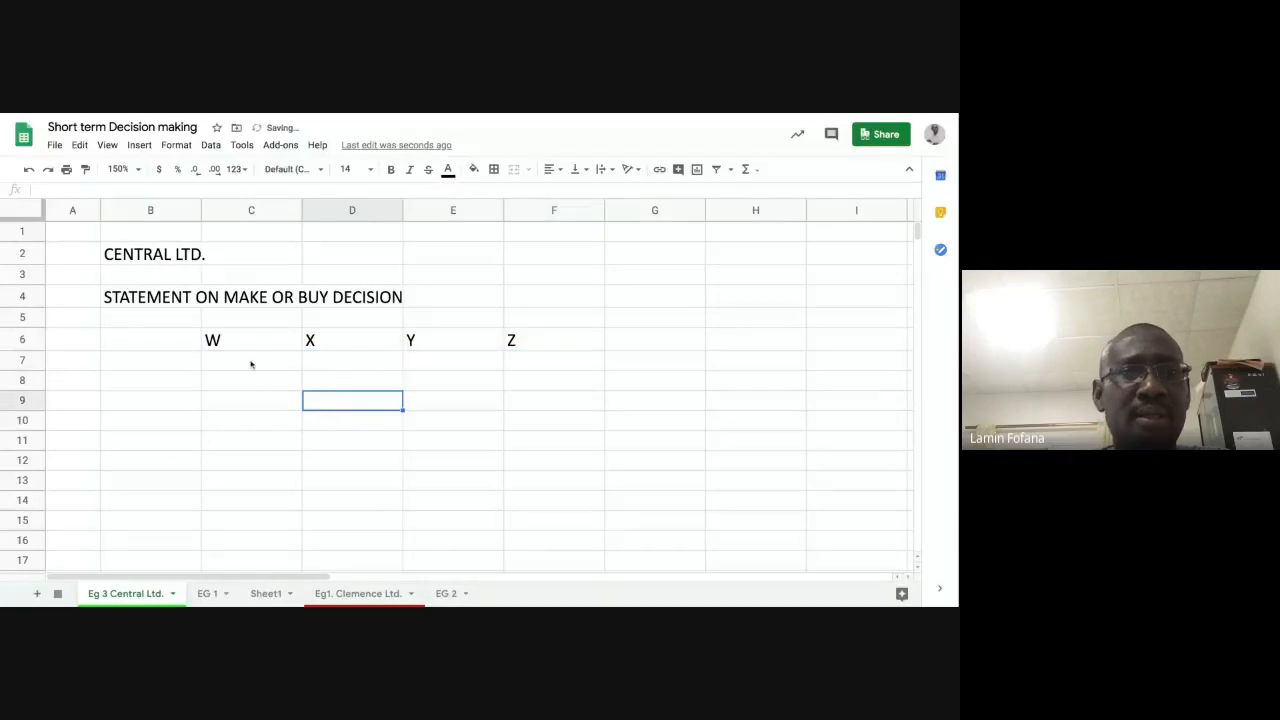
Enter 0 in each of the cells C7 to F7 beneath the W, X, Y and Z headings.
click(251, 363)
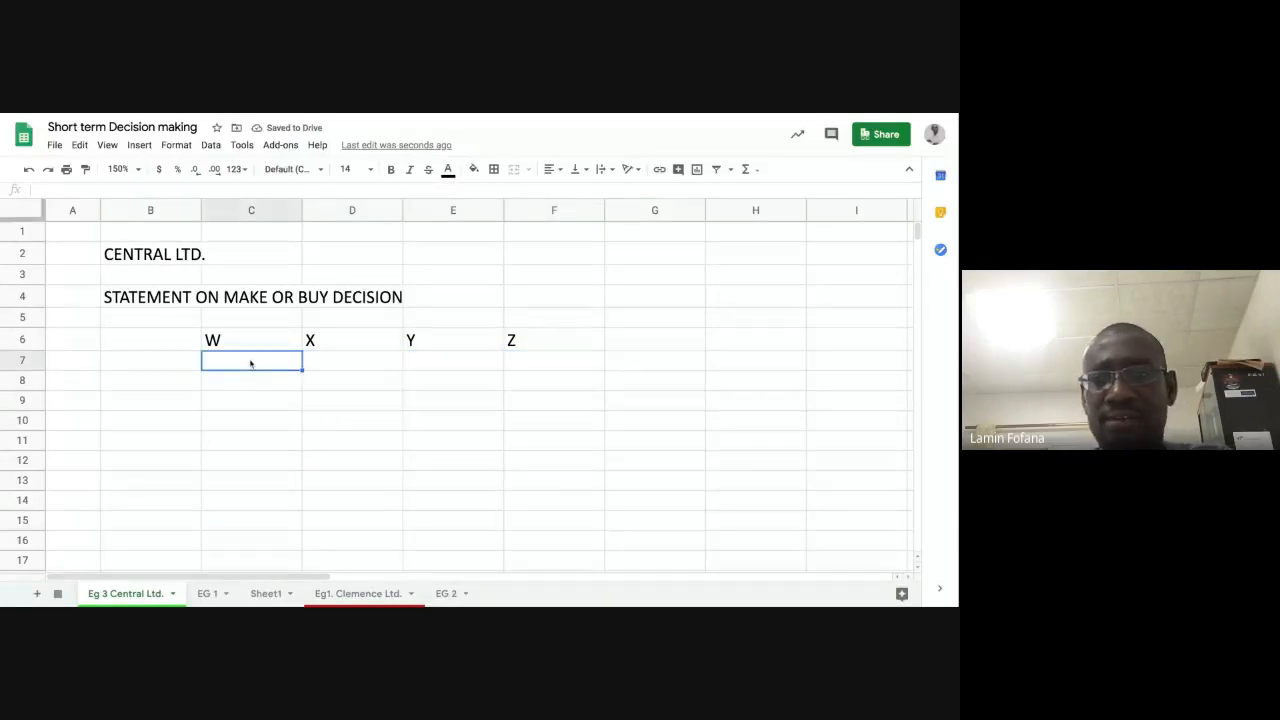
text(0)
key(Tab)
text(0)
key(Tab)
text(0)
key(Tab)
text(0)
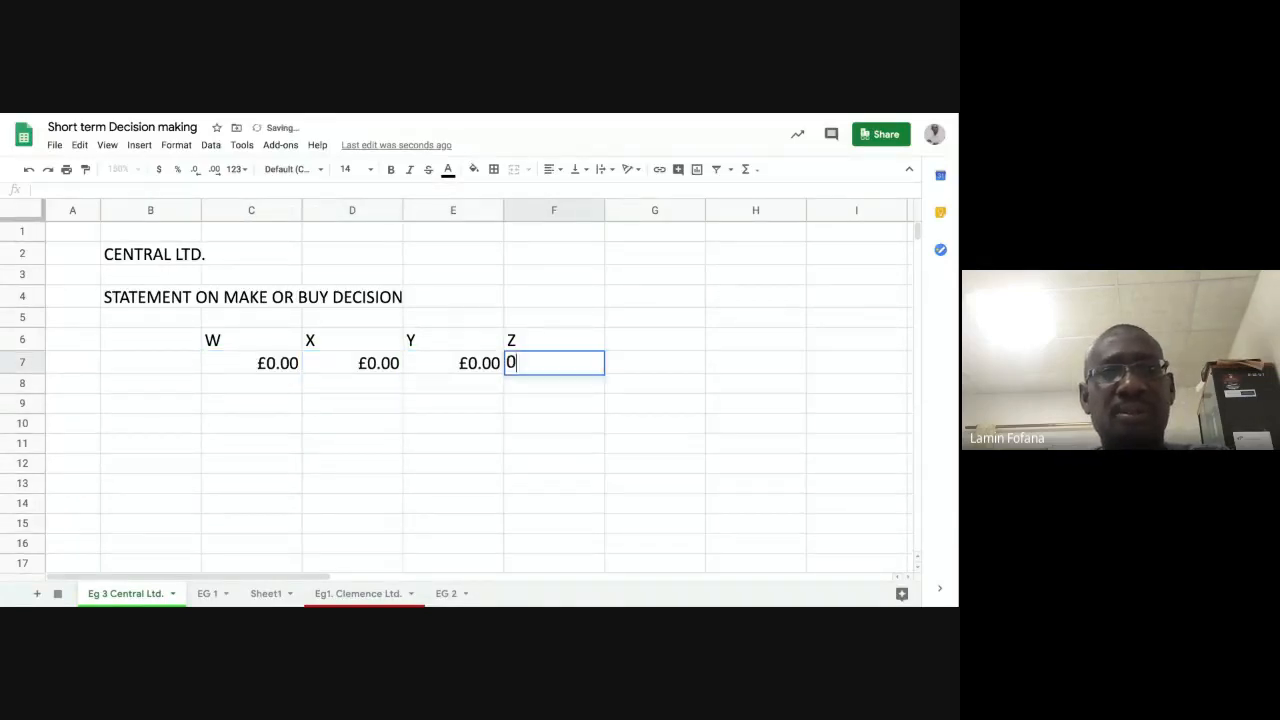
key(Tab)
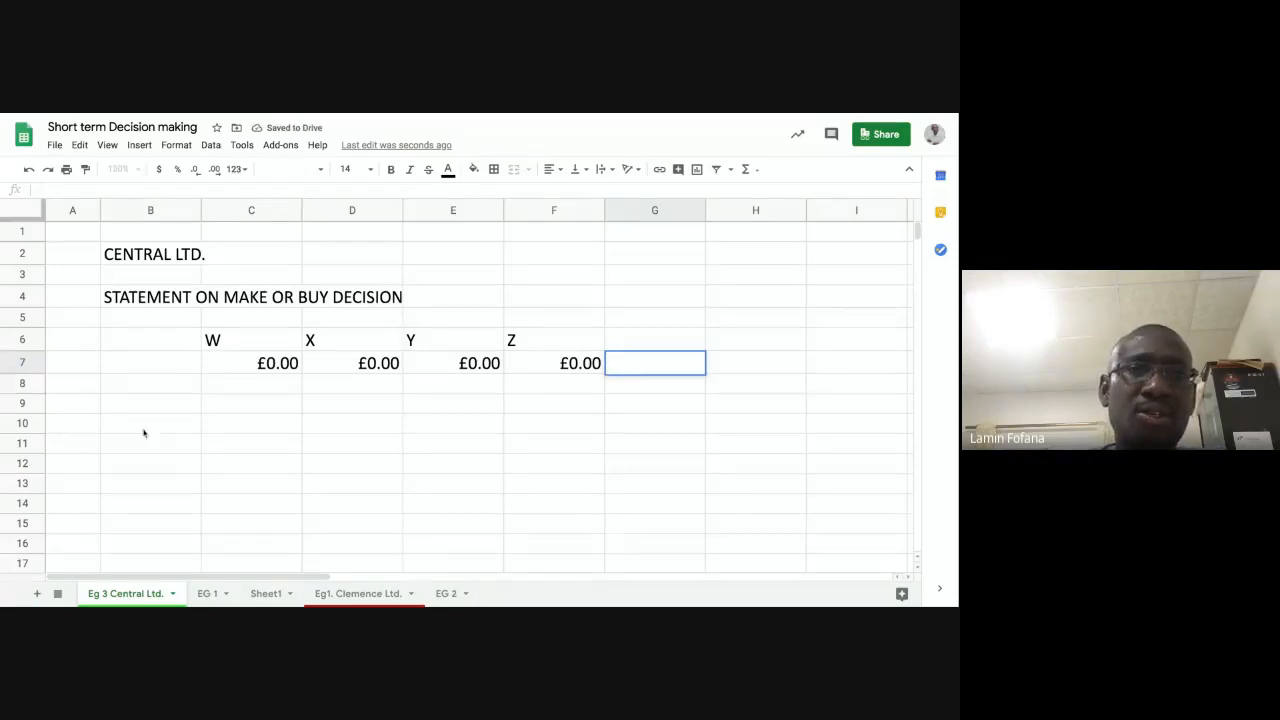
click(253, 386)
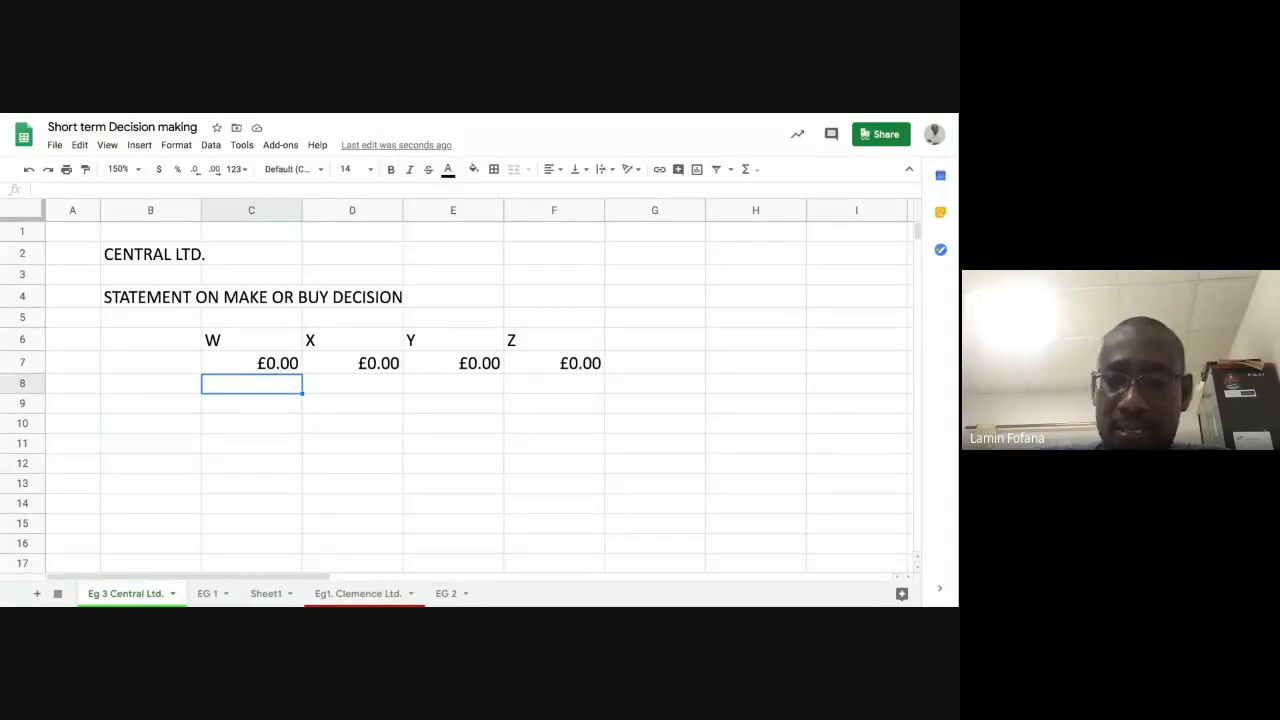
click(251, 404)
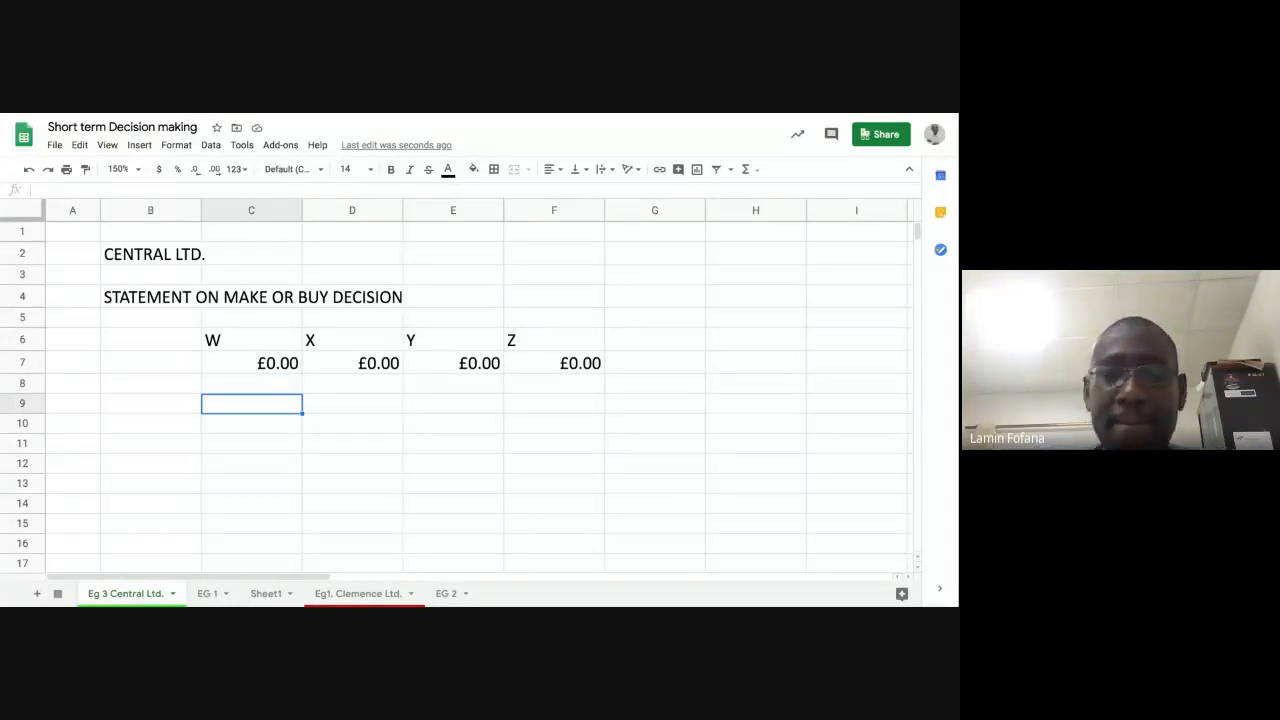
click(151, 404)
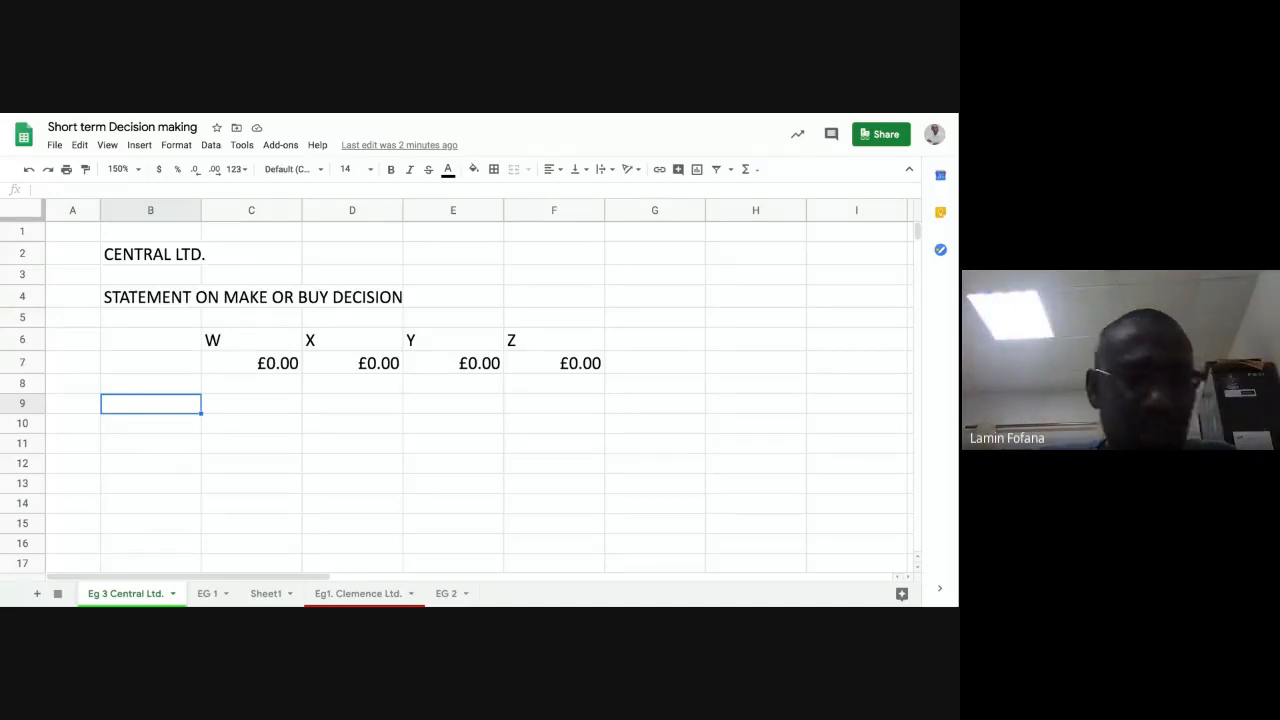
Enter the row label "Unit VC of making" in cell B9.
text(Uni)
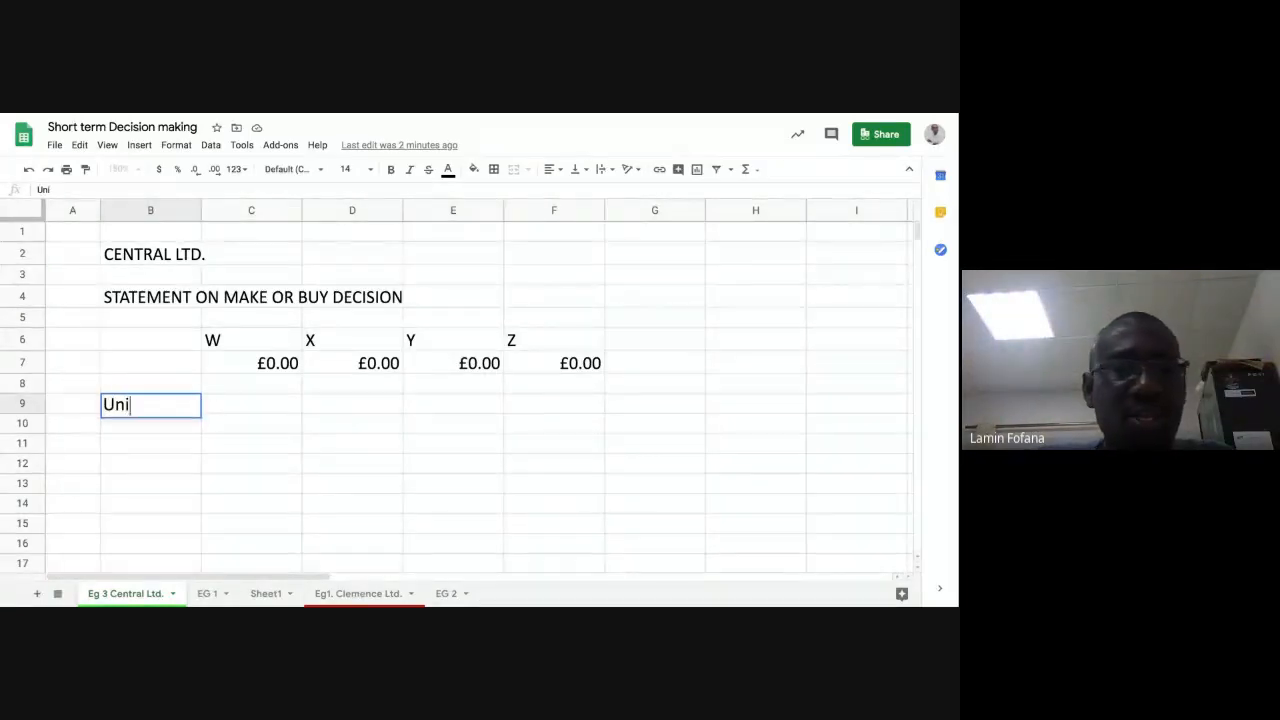
text(t)
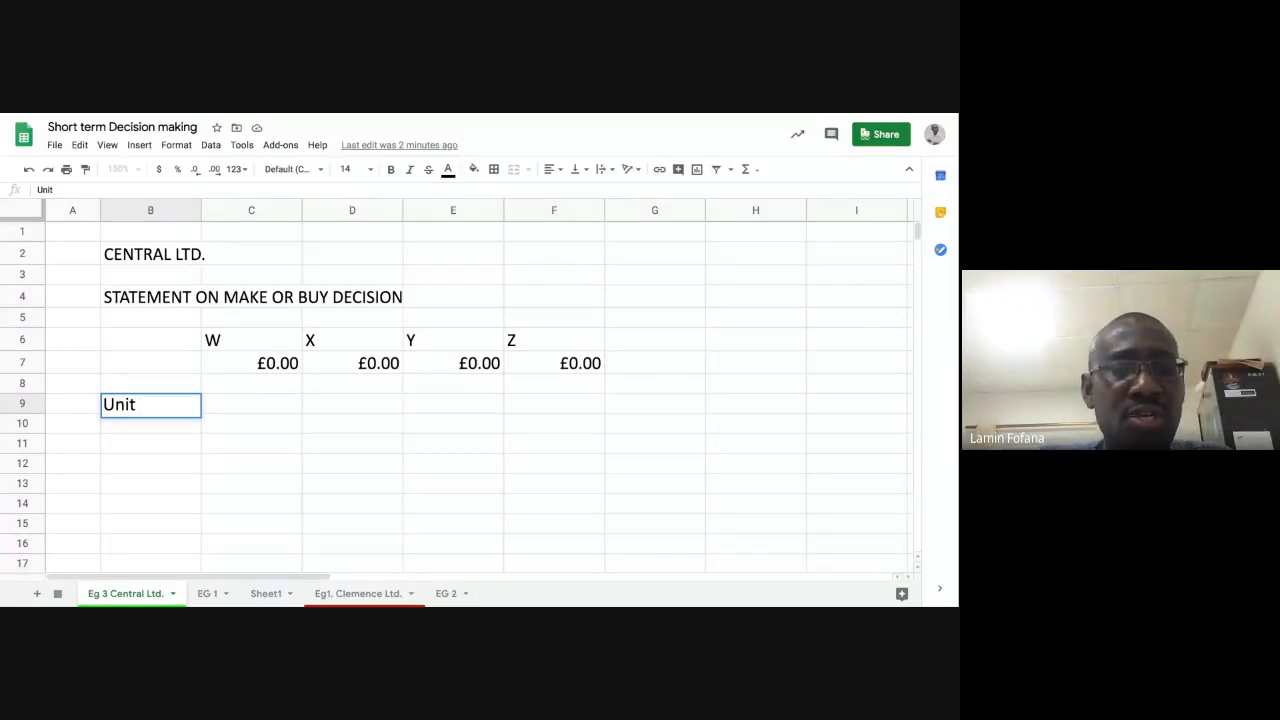
text( VC)
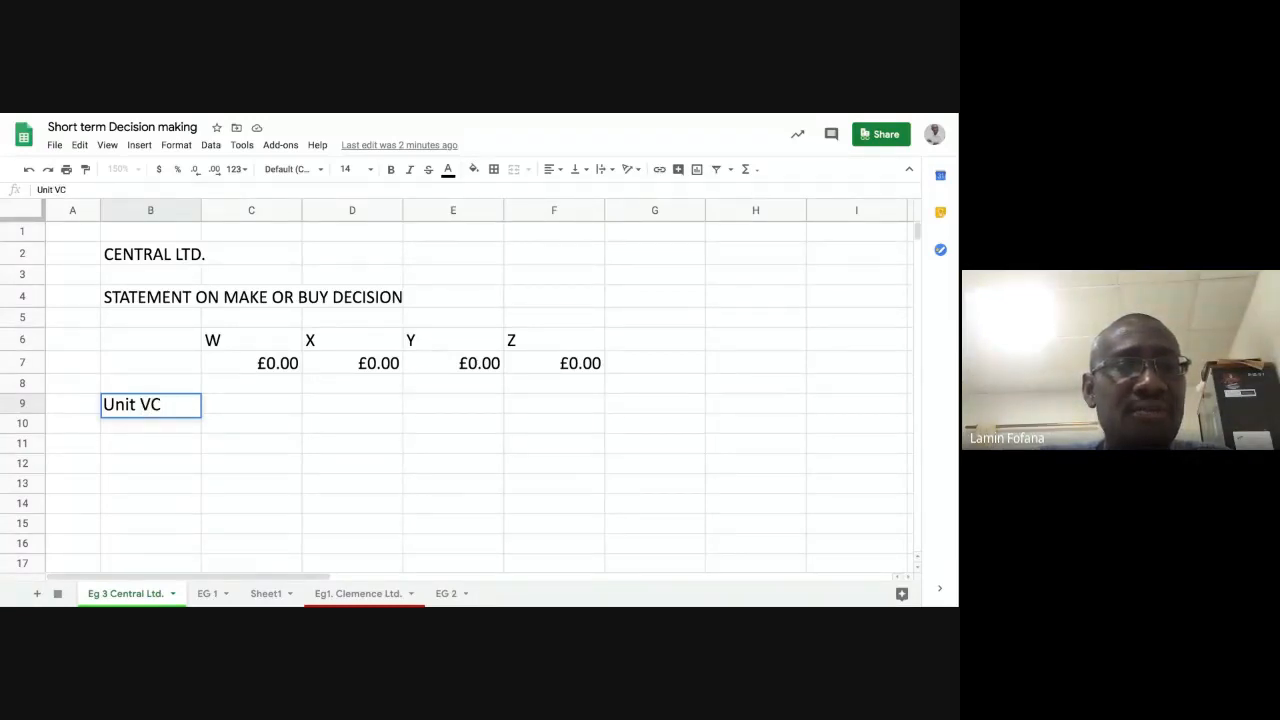
text( o)
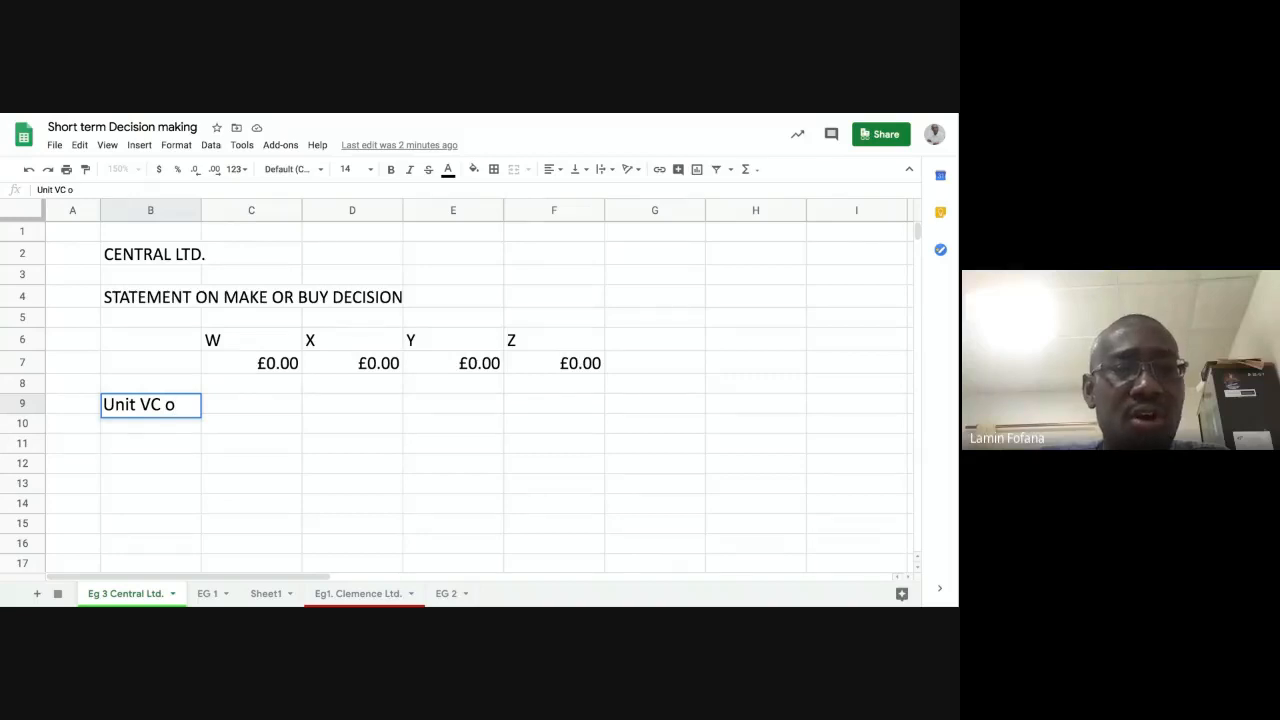
text(f makin)
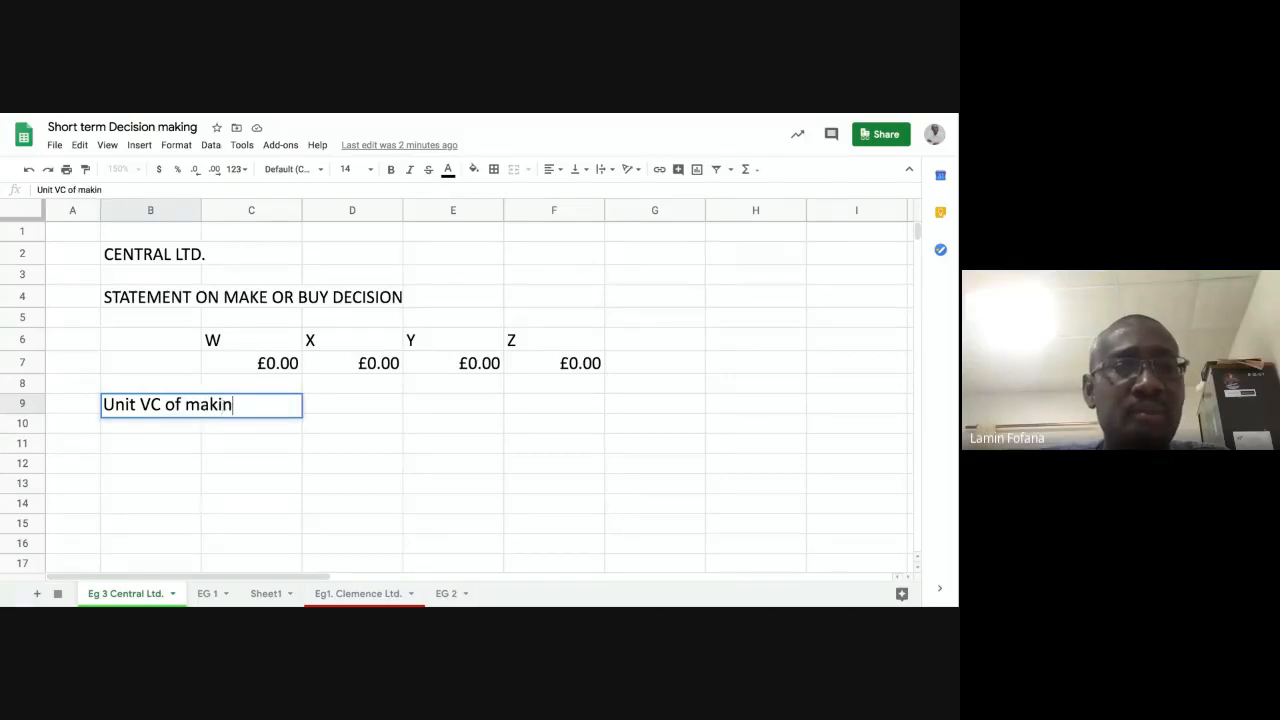
text(g)
key(Return)
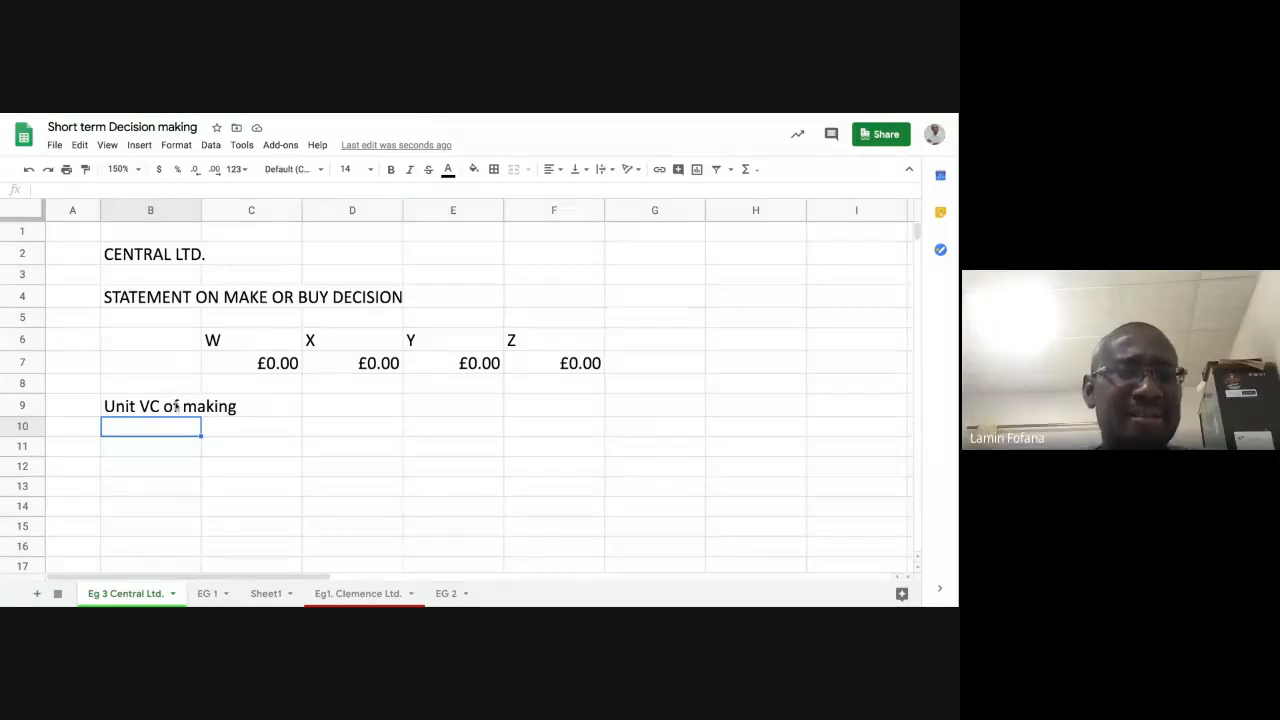
Widen column B until the "Unit VC of making" label fits, and undo the resize.
click(176, 406)
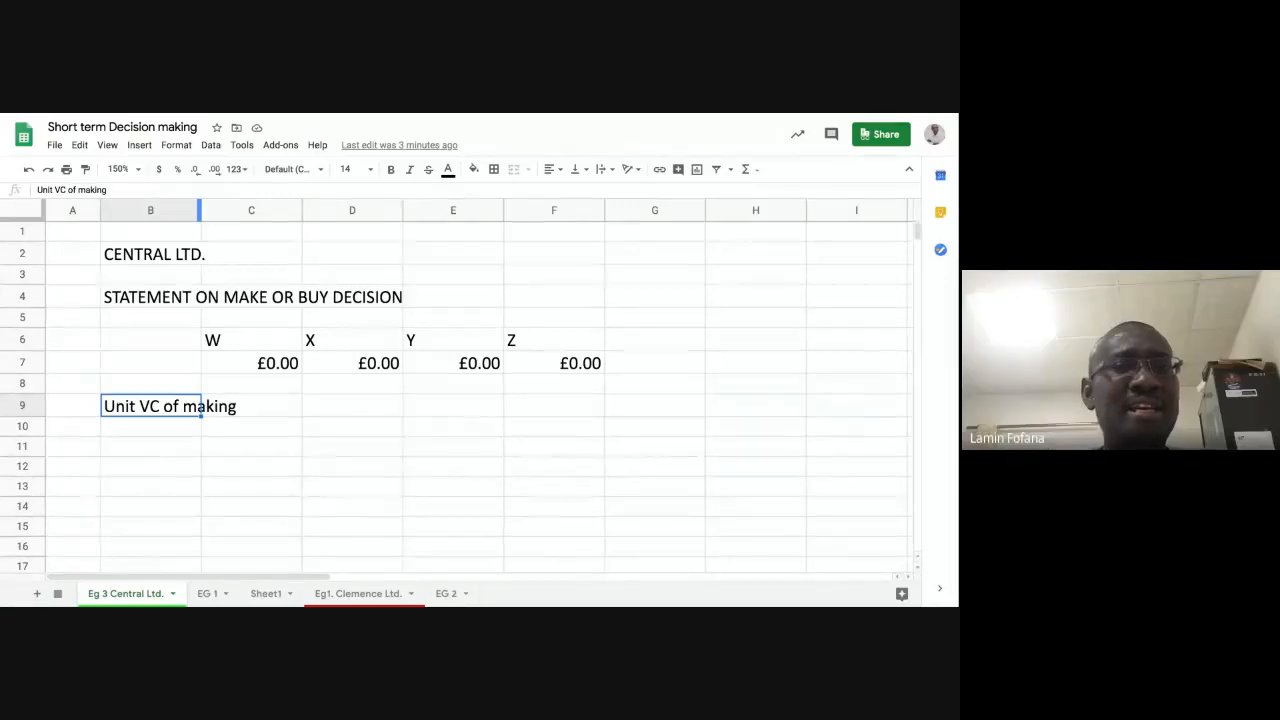
drag(199, 210, 273, 210)
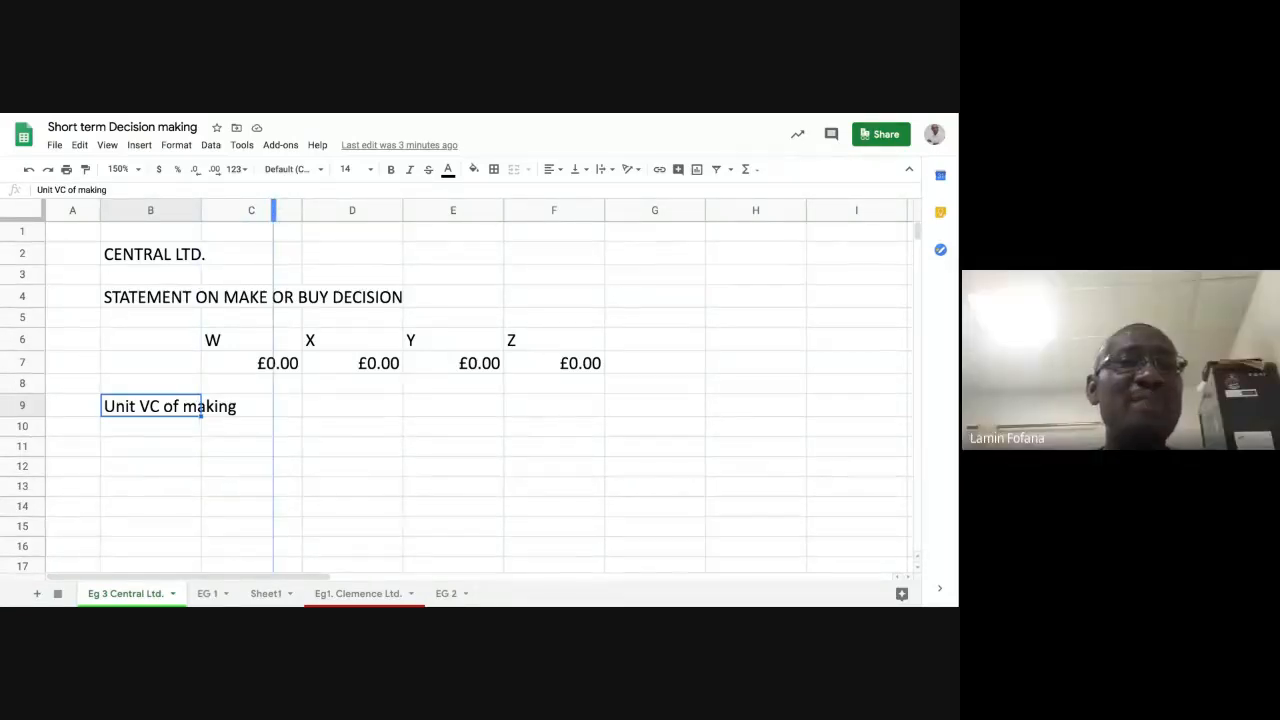
mouse_move(273, 210)
mouse_down()
mouse_move(154, 210)
mouse_move(263, 210)
mouse_up()
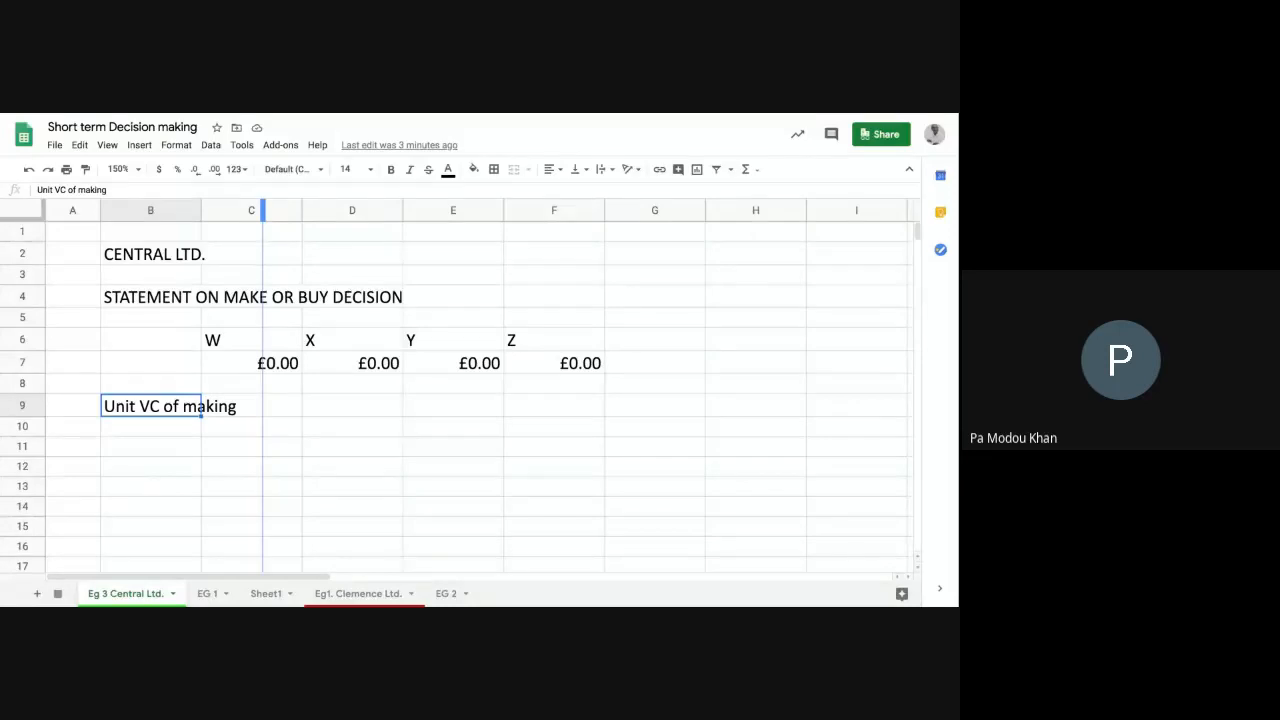
drag(263, 210, 265, 210)
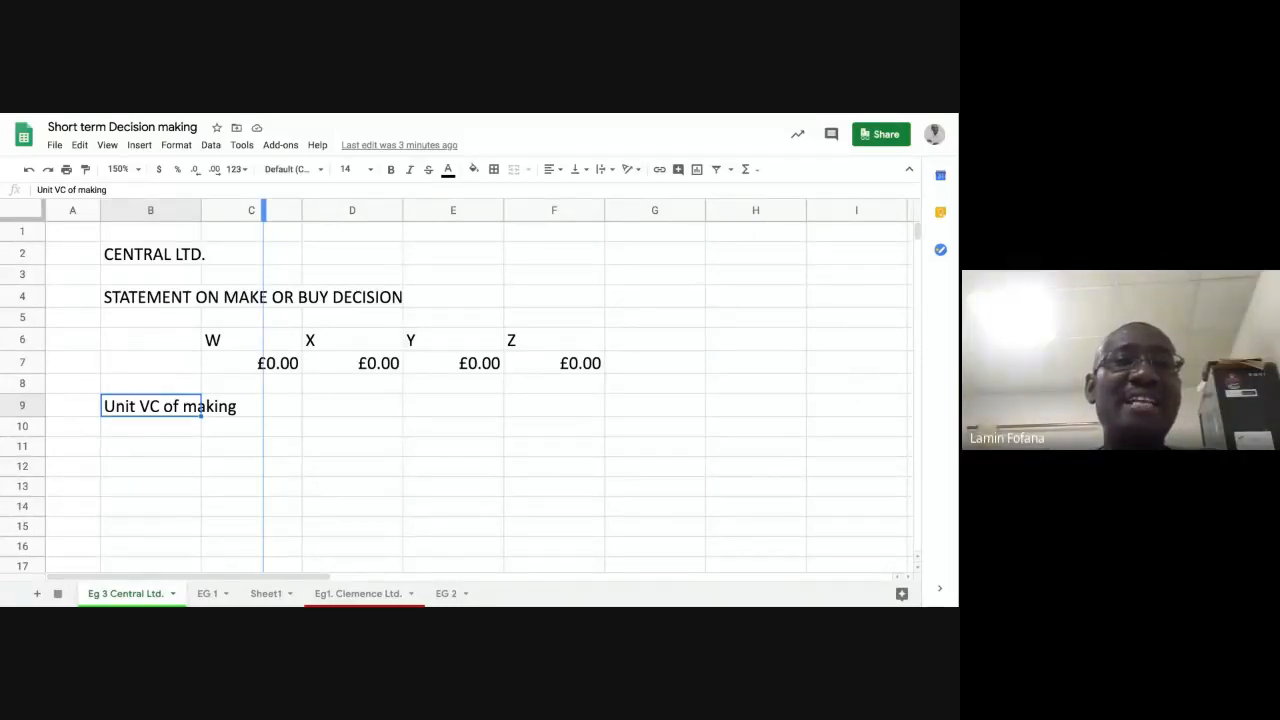
drag(263, 210, 264, 210)
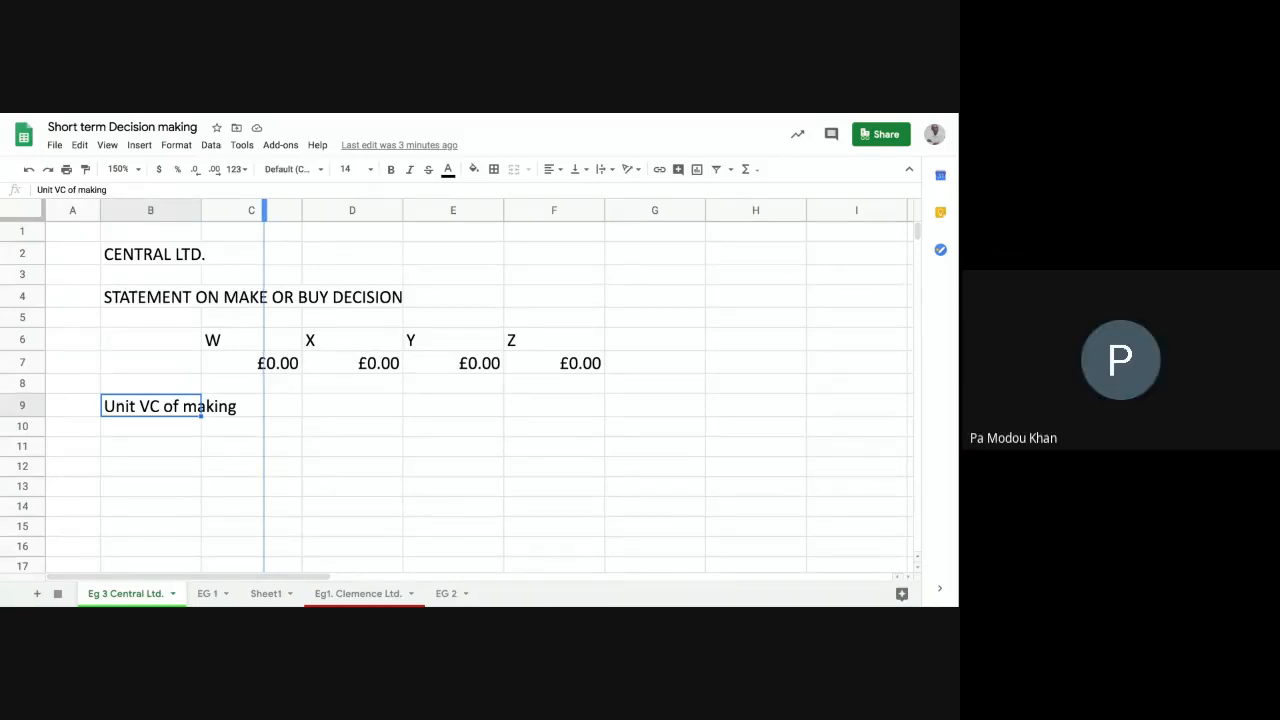
drag(264, 210, 267, 210)
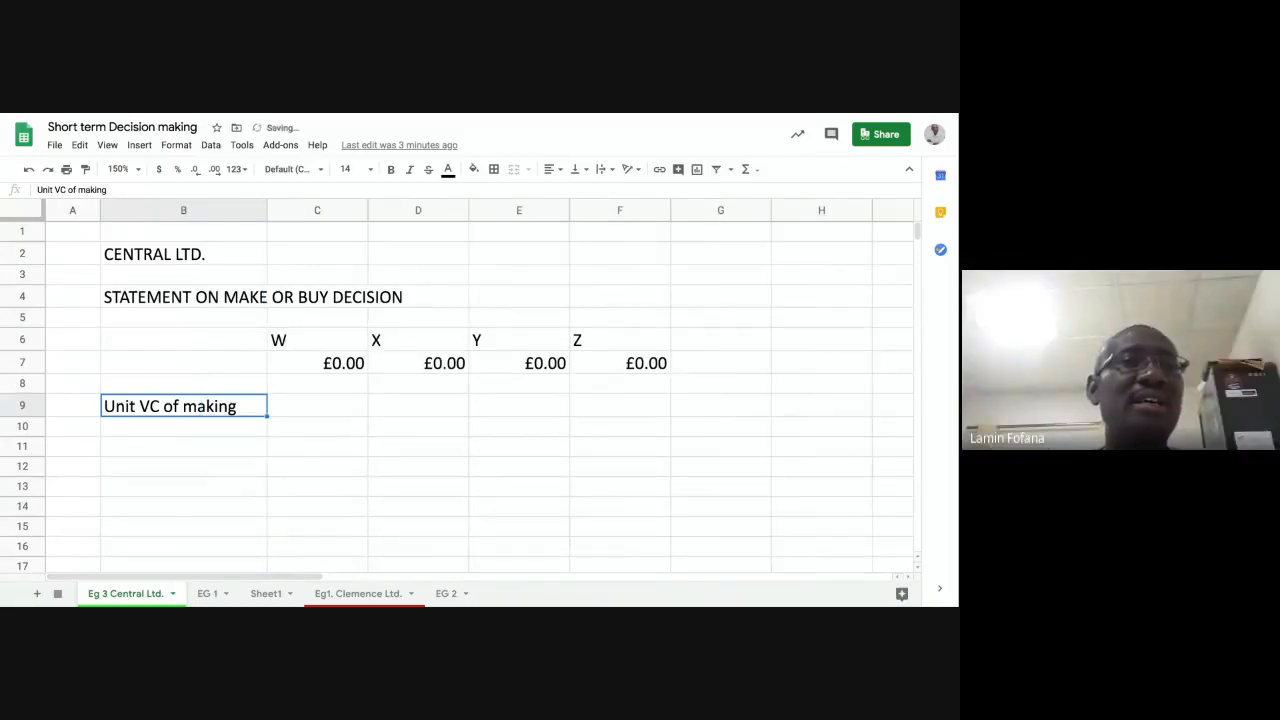
click(29, 169)
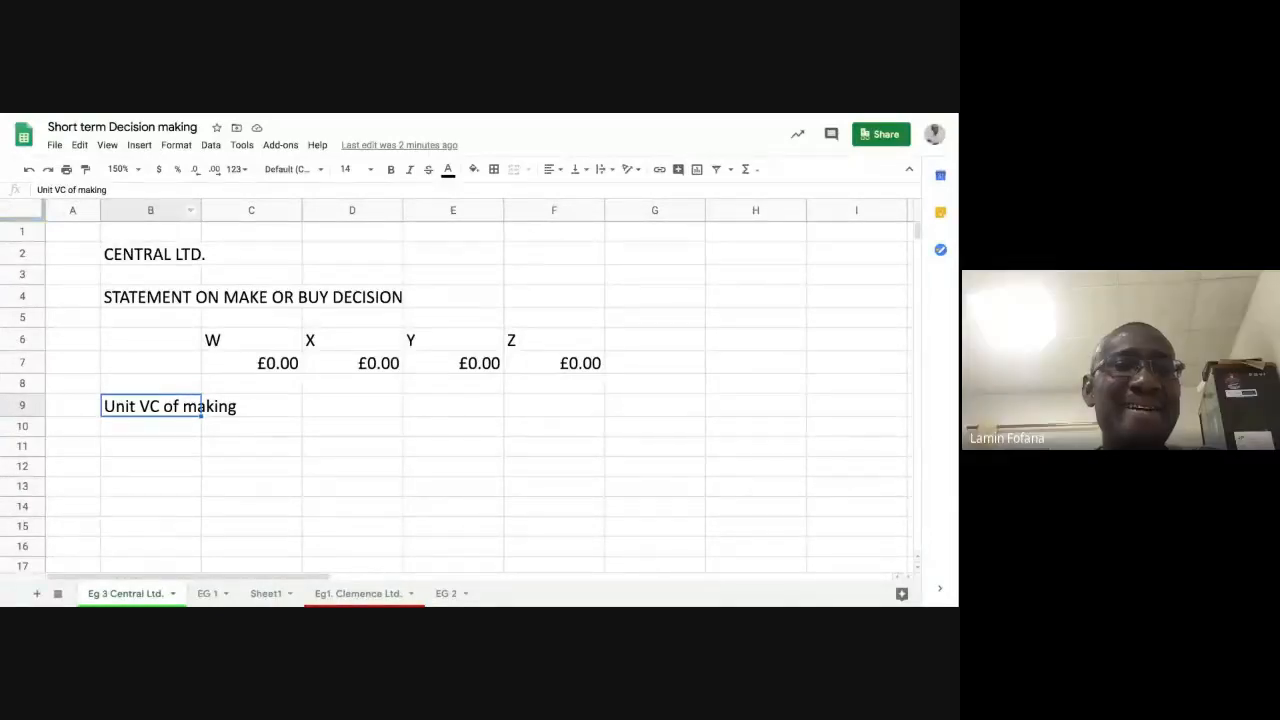
Auto-fit column B to its longest entry, the statement title in B4.
click(160, 210)
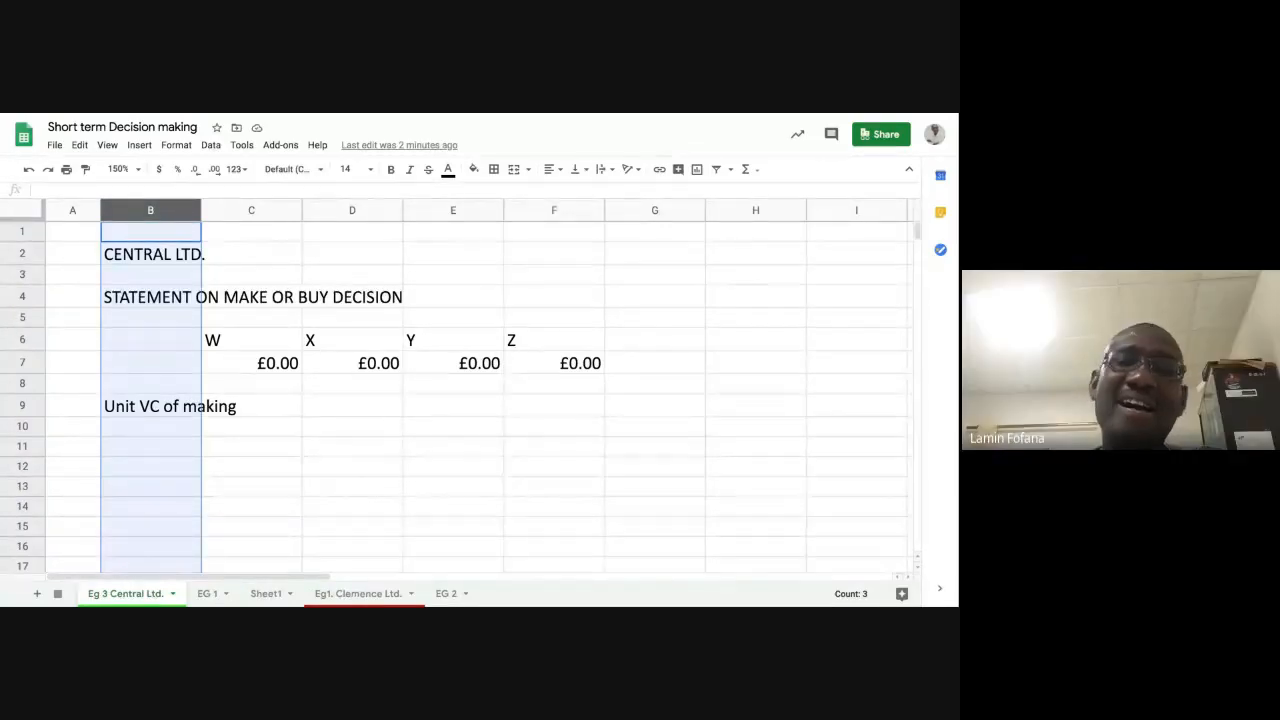
click(224, 211)
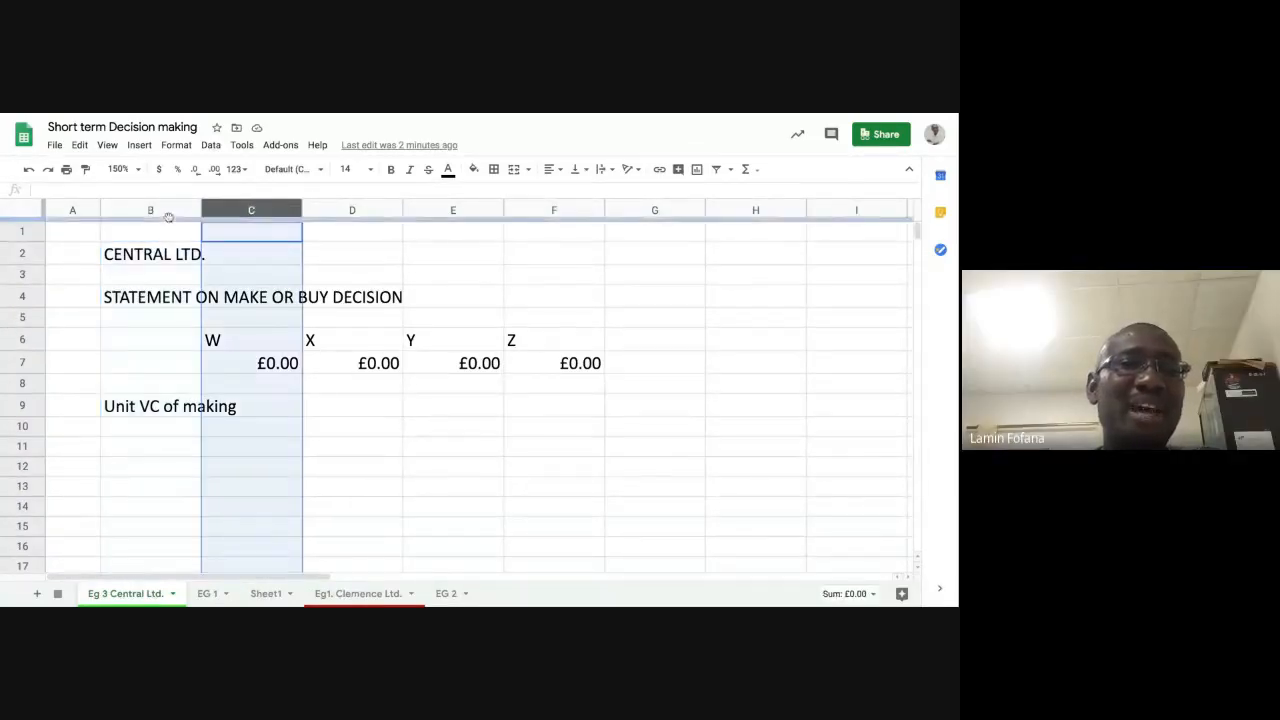
click(159, 212)
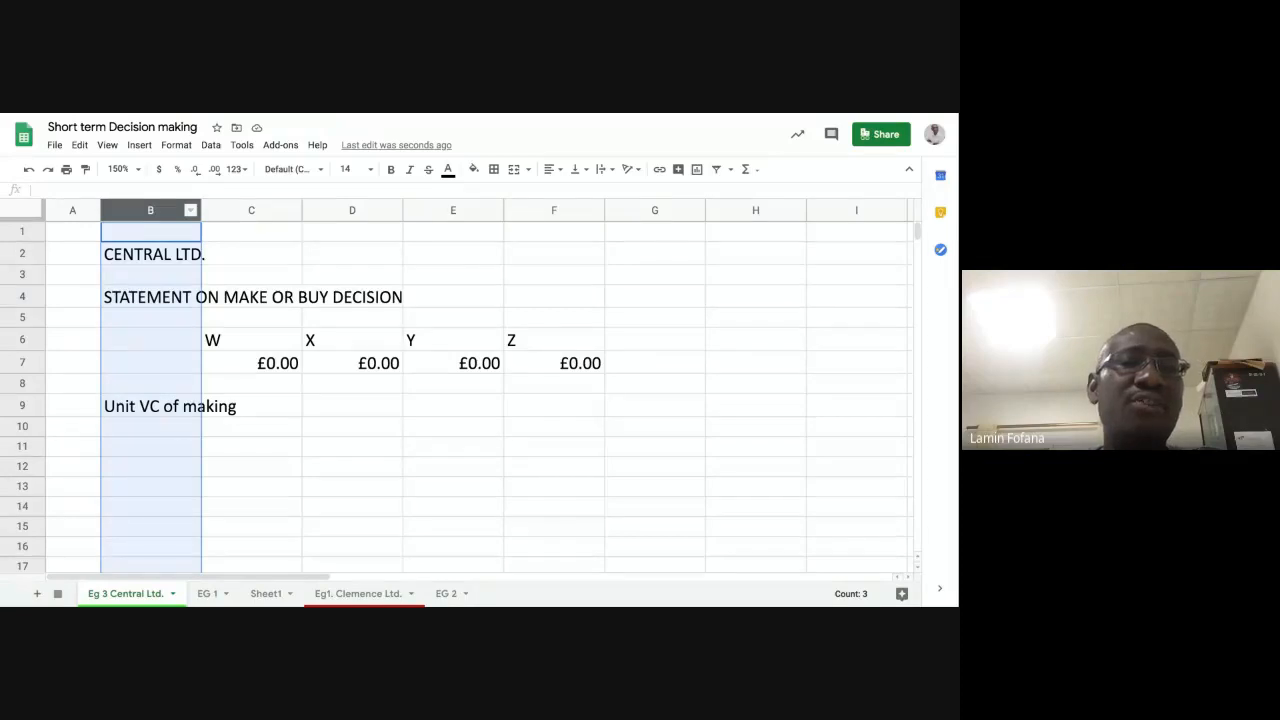
click(170, 256)
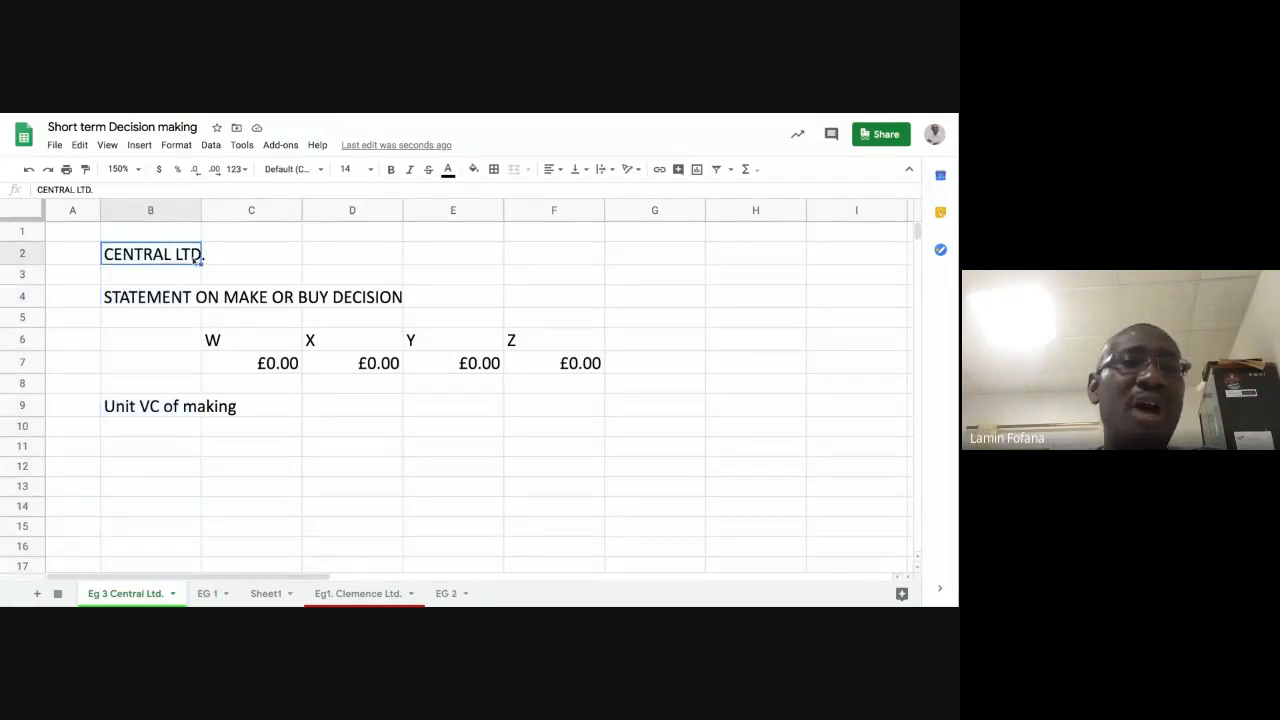
click(157, 214)
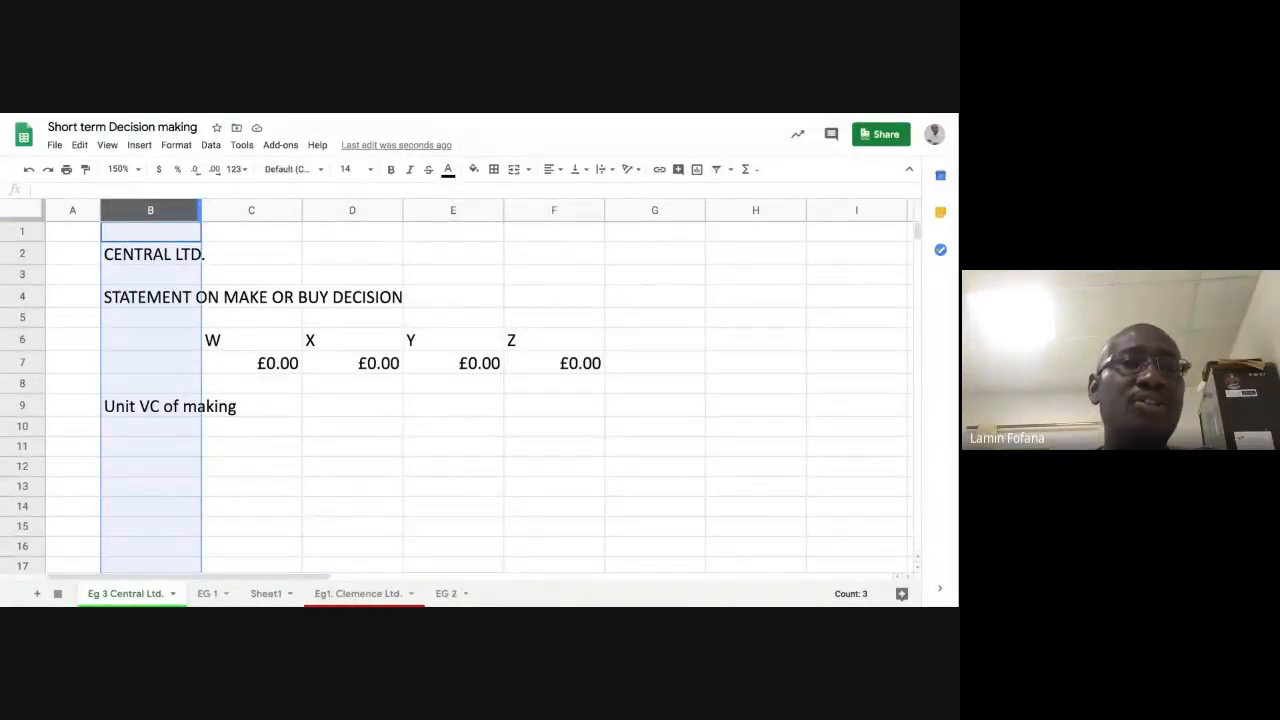
double_click(200, 210)
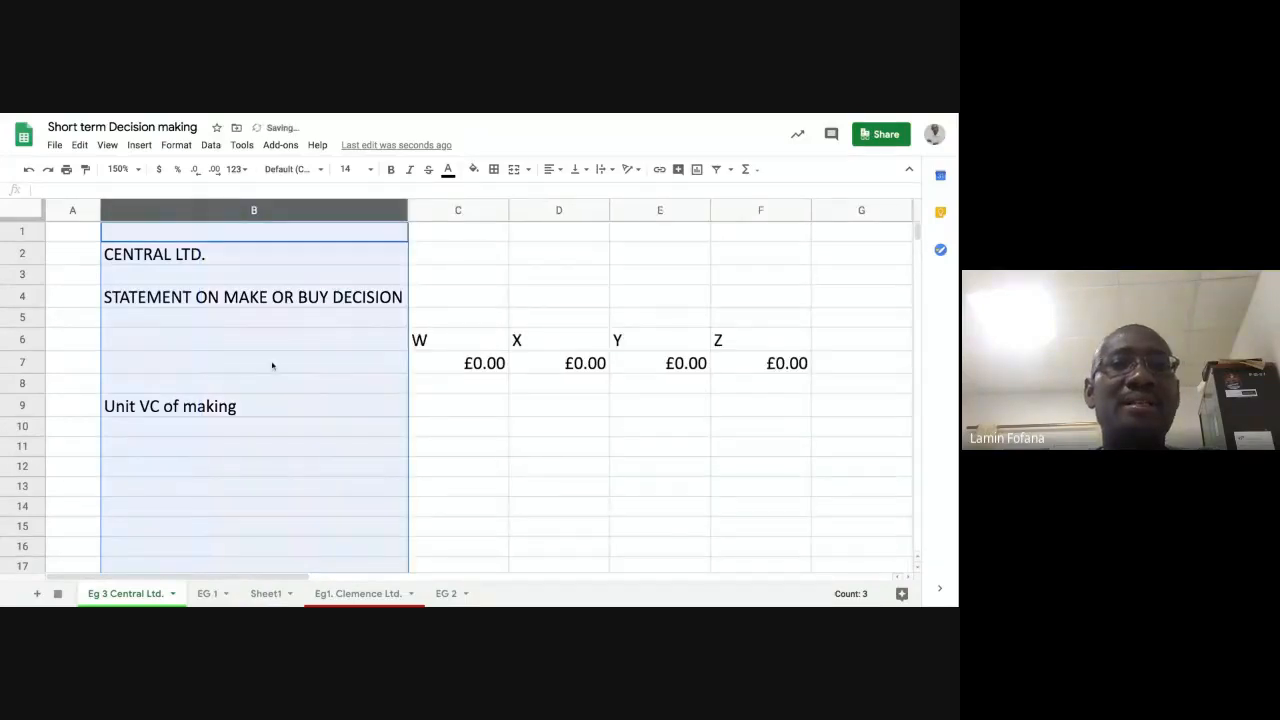
Resize column B so it ends slightly beyond the "Unit VC of making" label in B9.
click(269, 406)
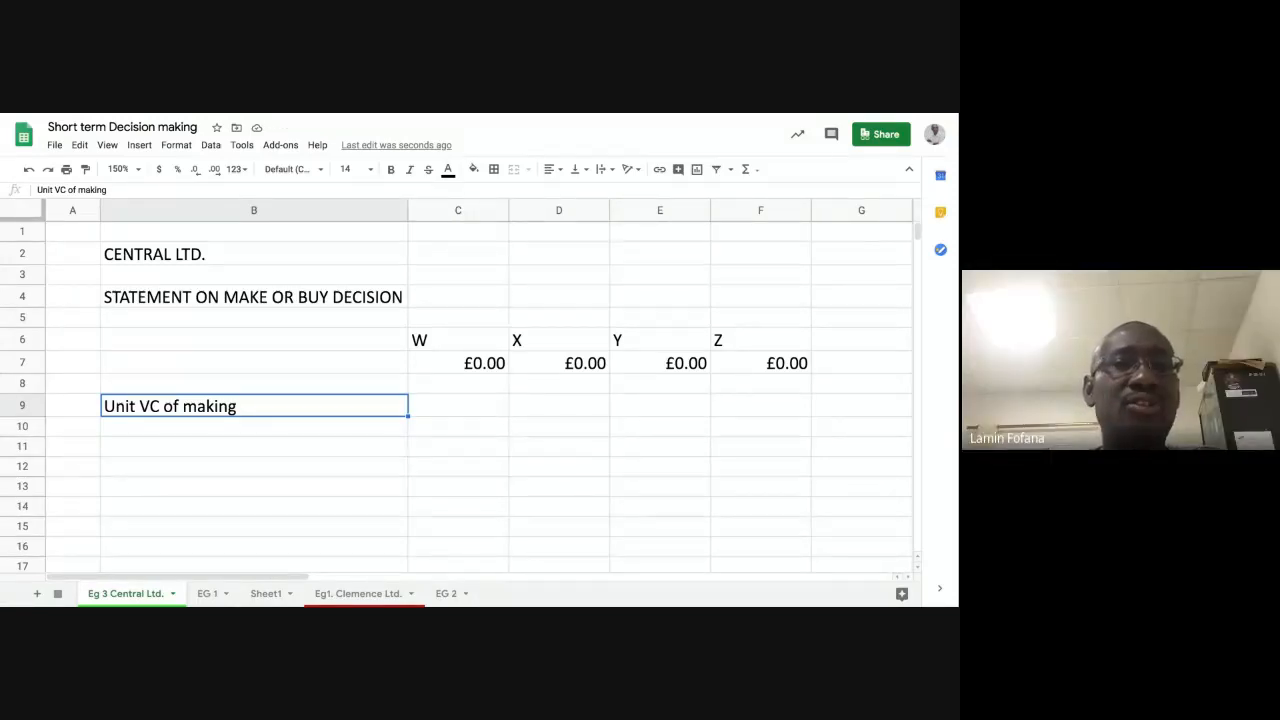
click(253, 297)
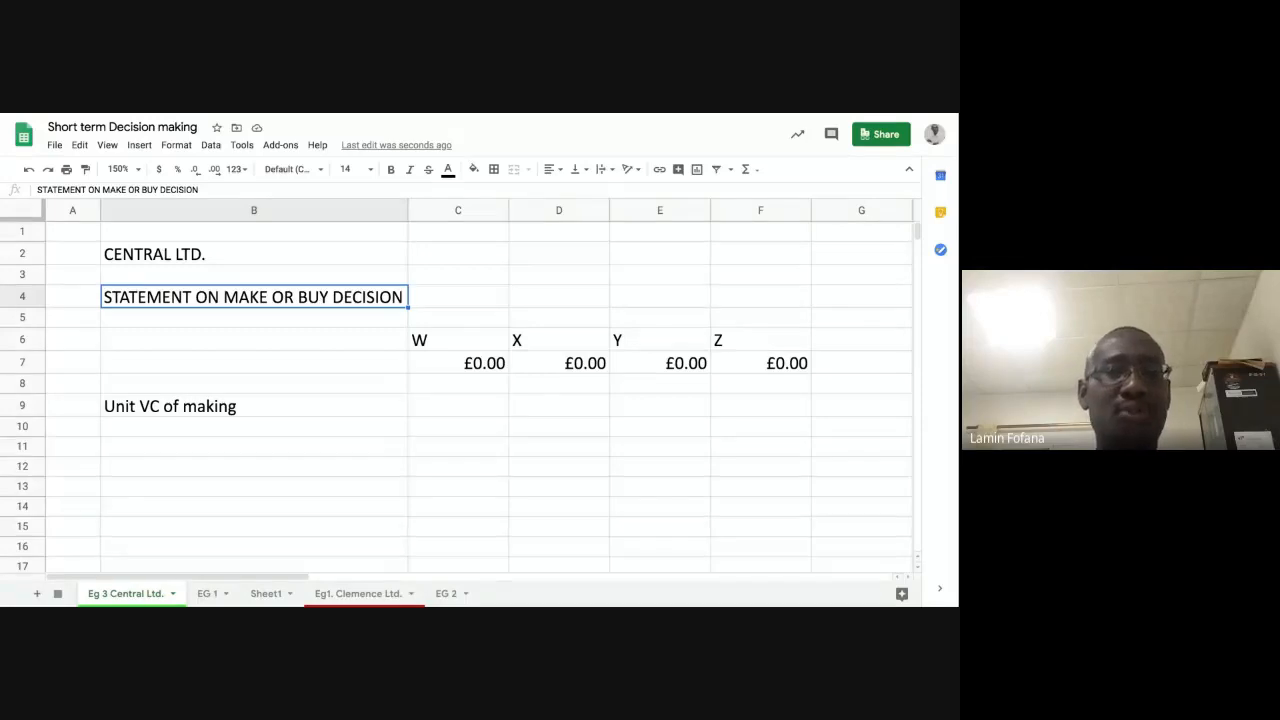
click(325, 368)
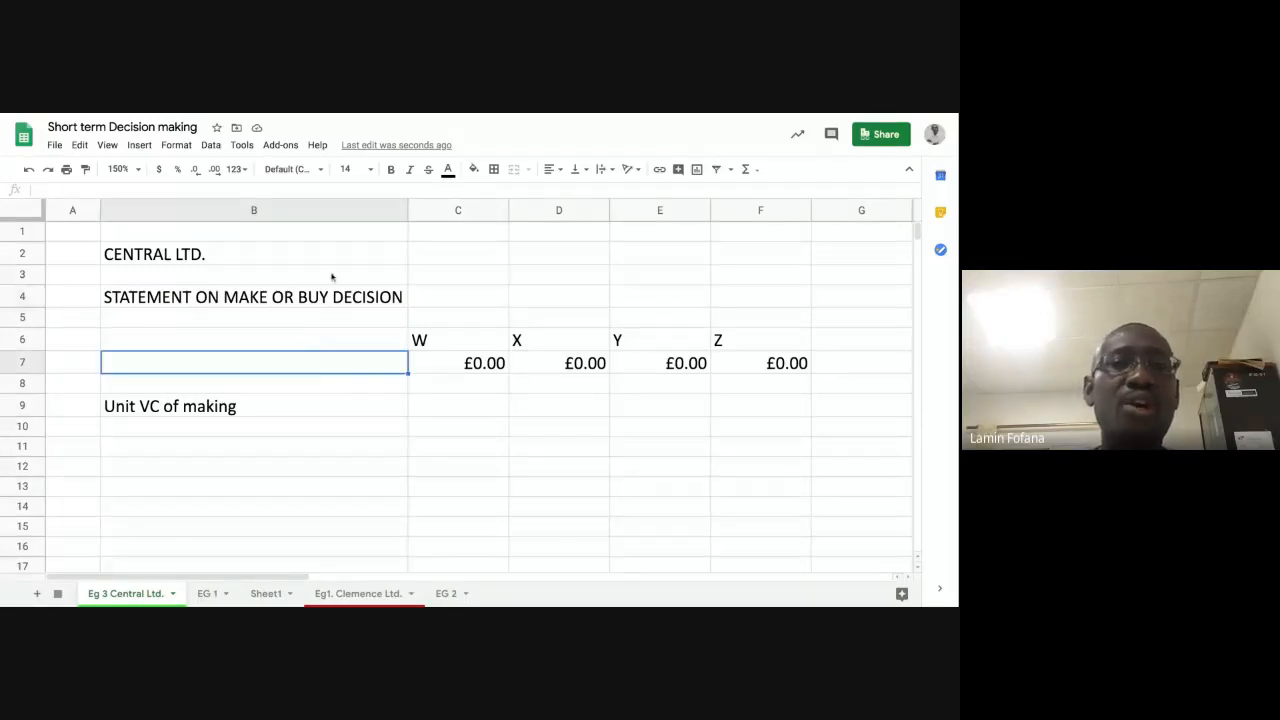
click(284, 405)
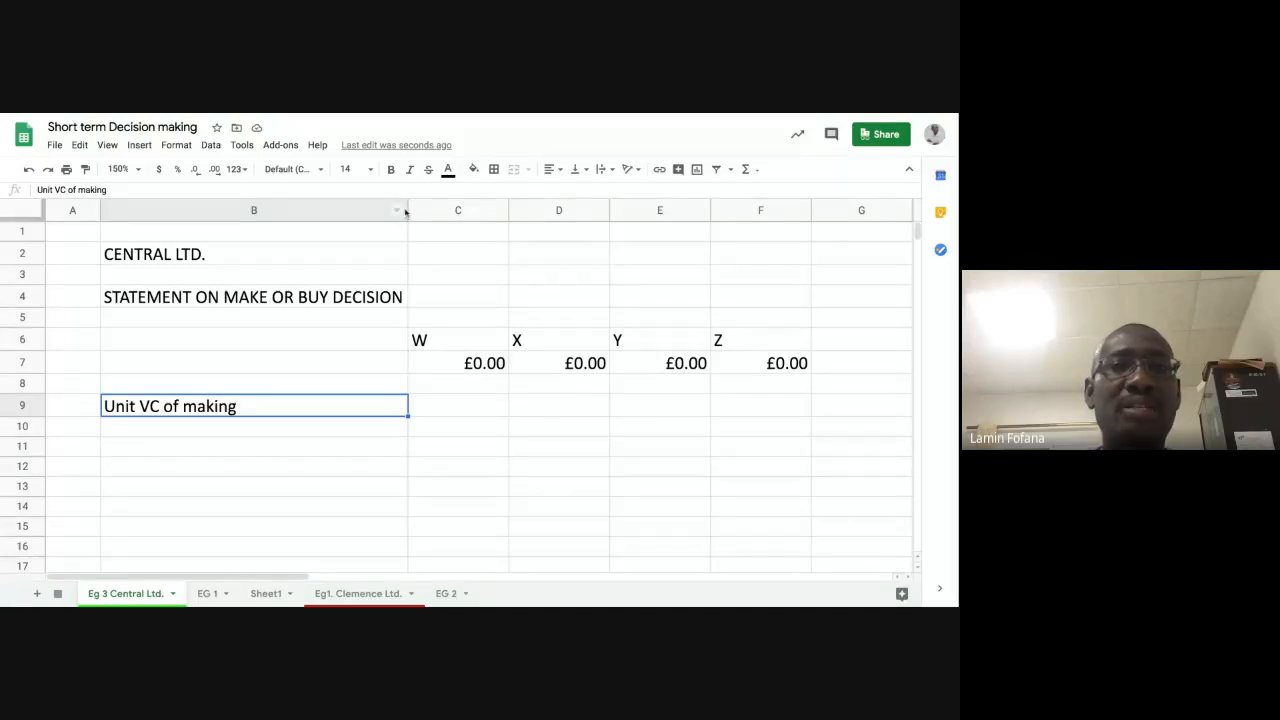
drag(405, 209, 279, 209)
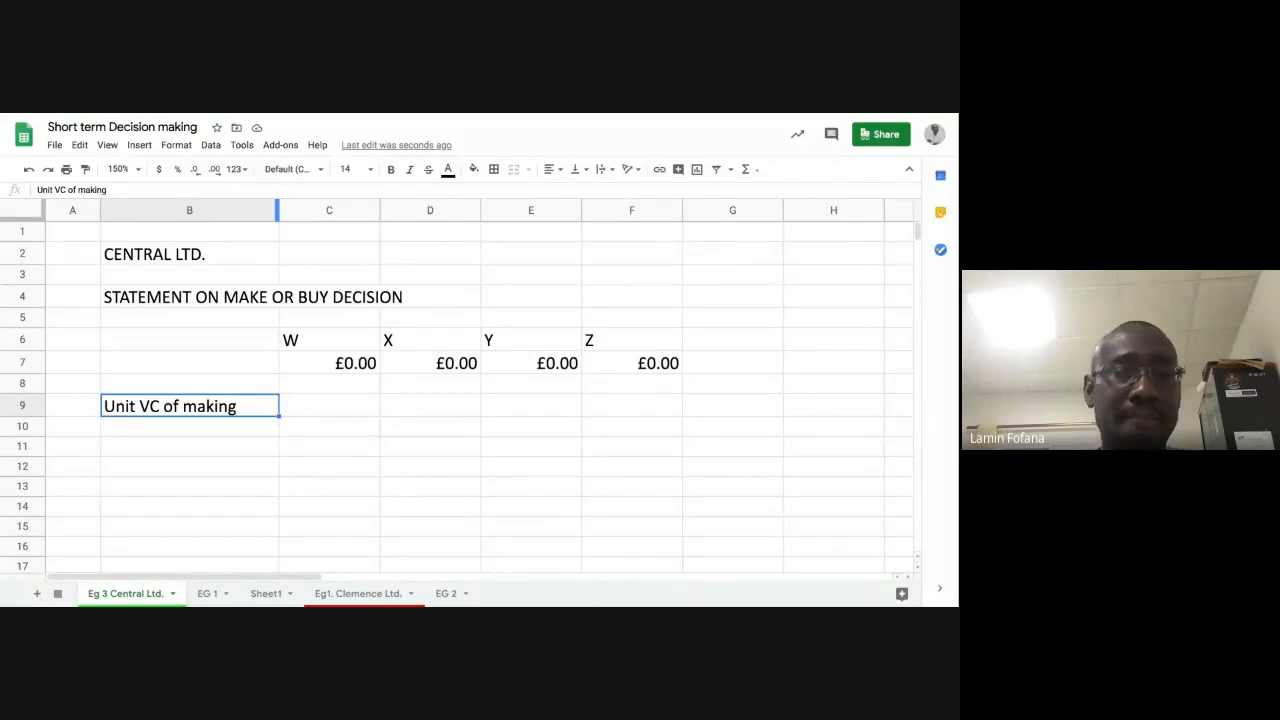
Enter the unit variable costs of making 14, 17, 7 and 12 for W, X, Y and Z in cells C9 to F9.
click(335, 411)
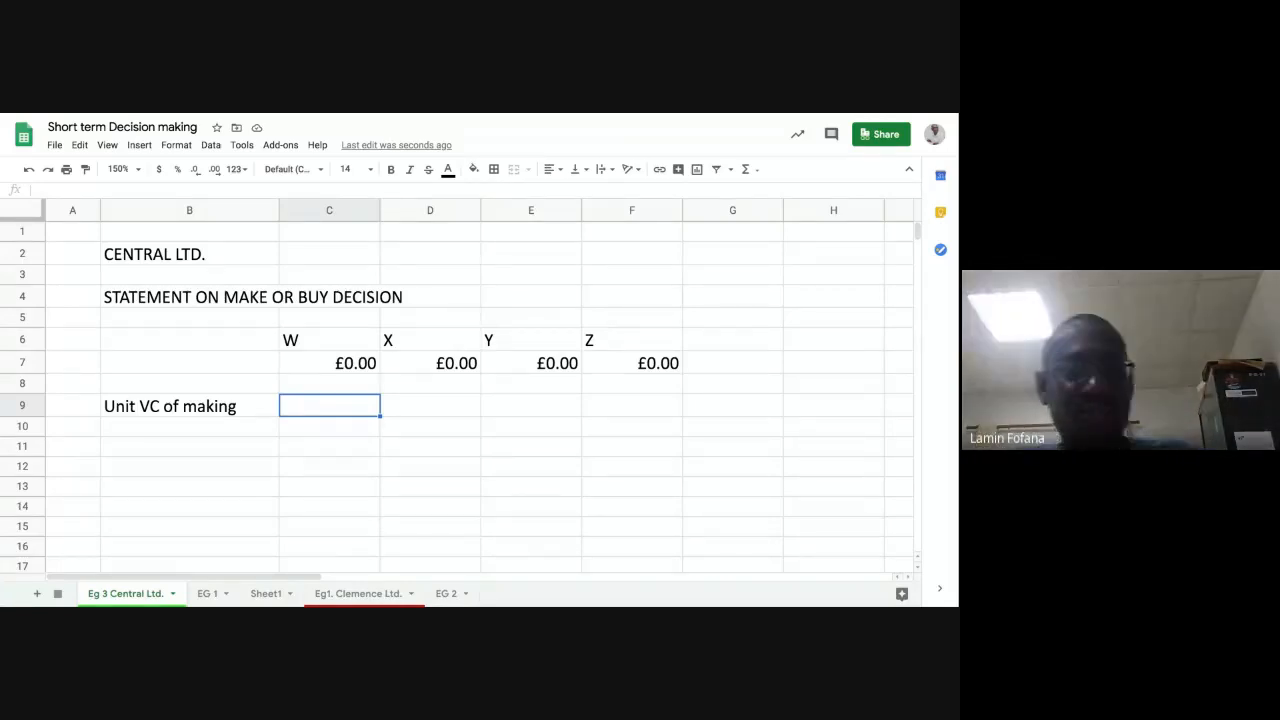
text(14)
key(Tab)
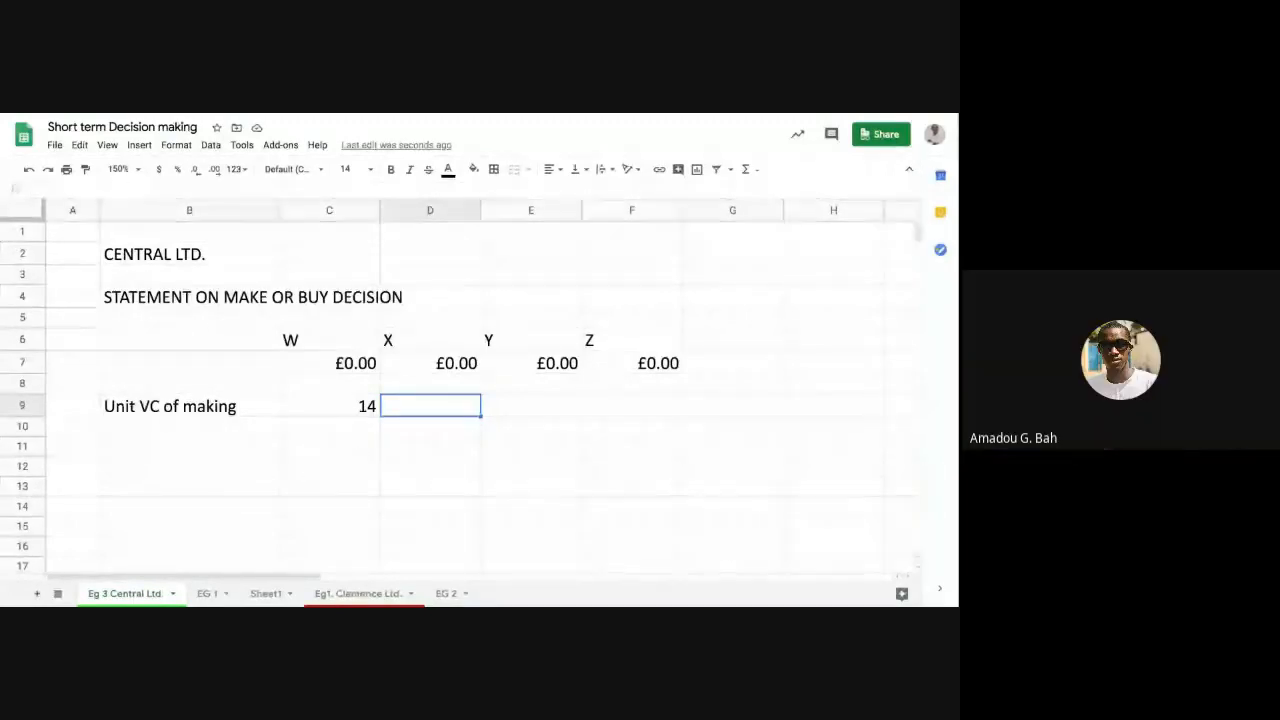
text(17)
key(Tab)
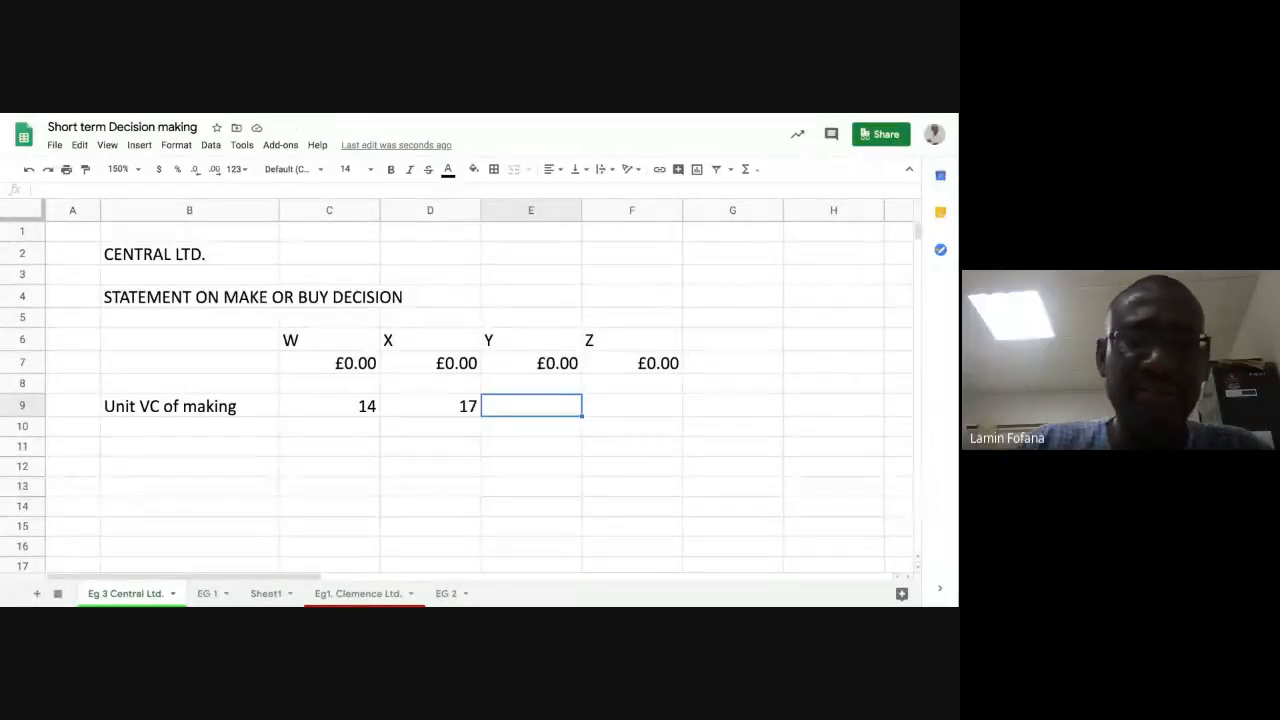
text(7)
key(Tab)
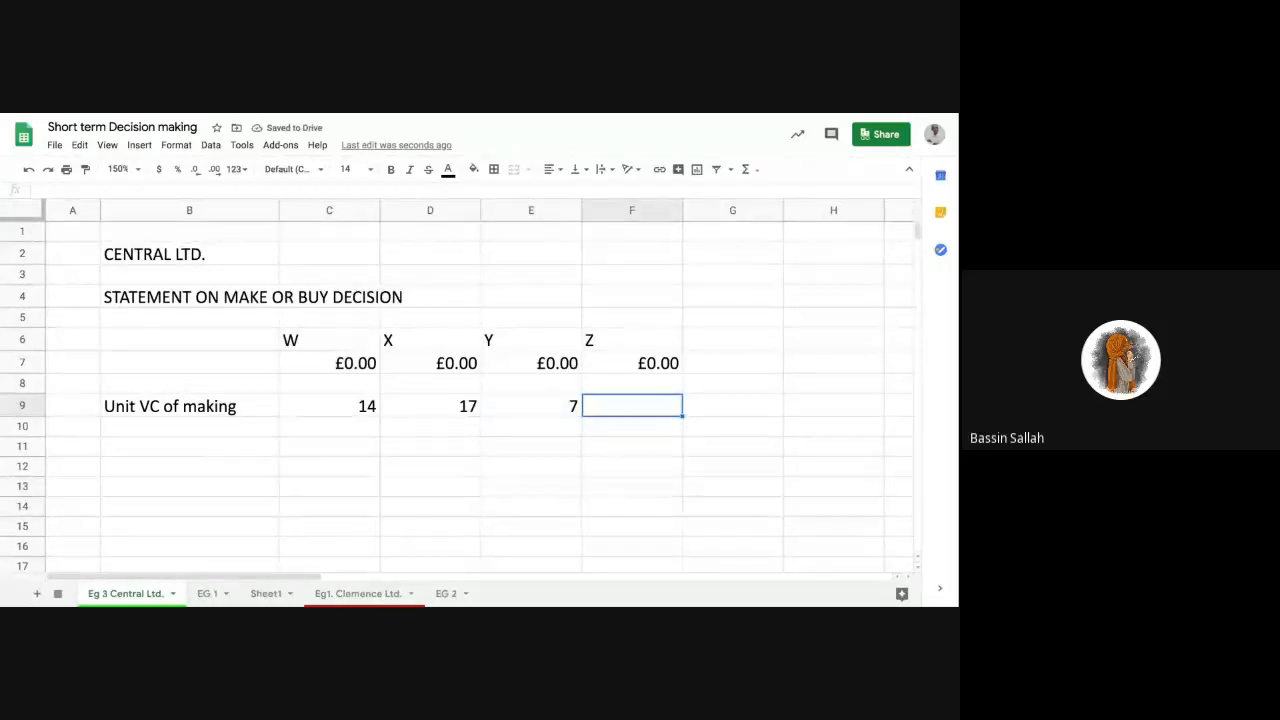
text(12)
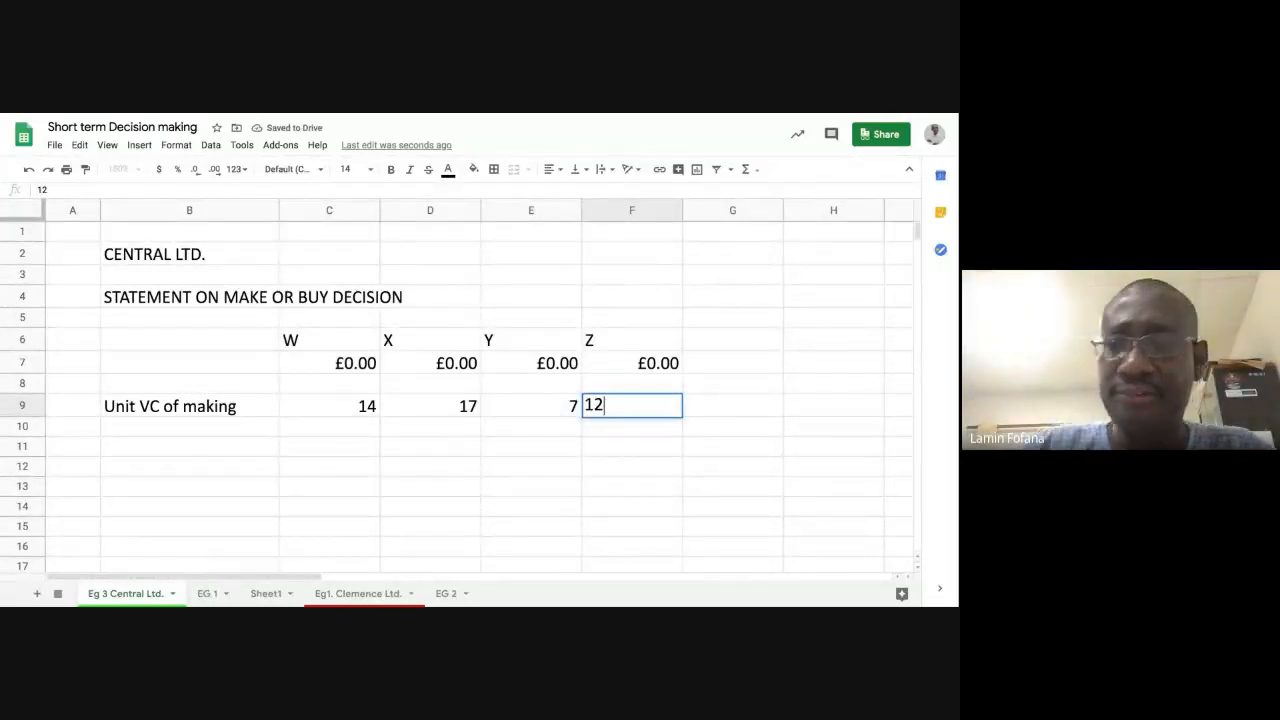
key(Return)
Enter the row label "Annual units" in cell B10.
click(135, 430)
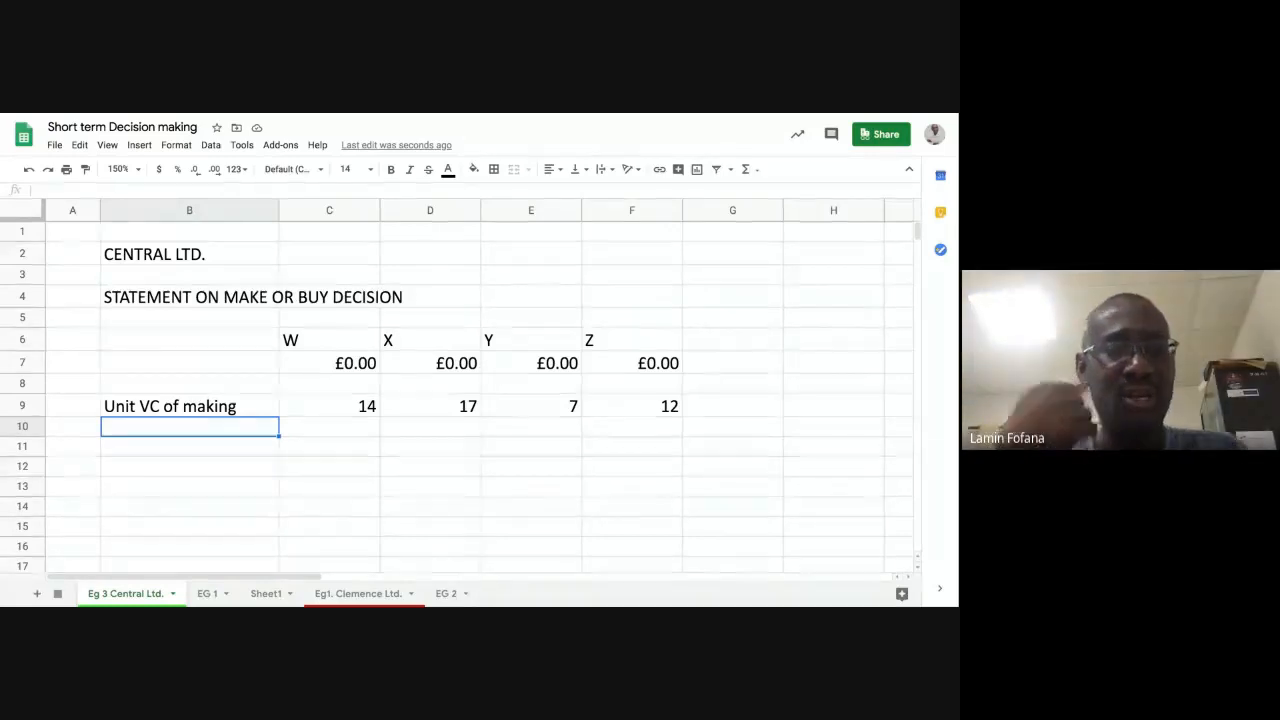
text(A)
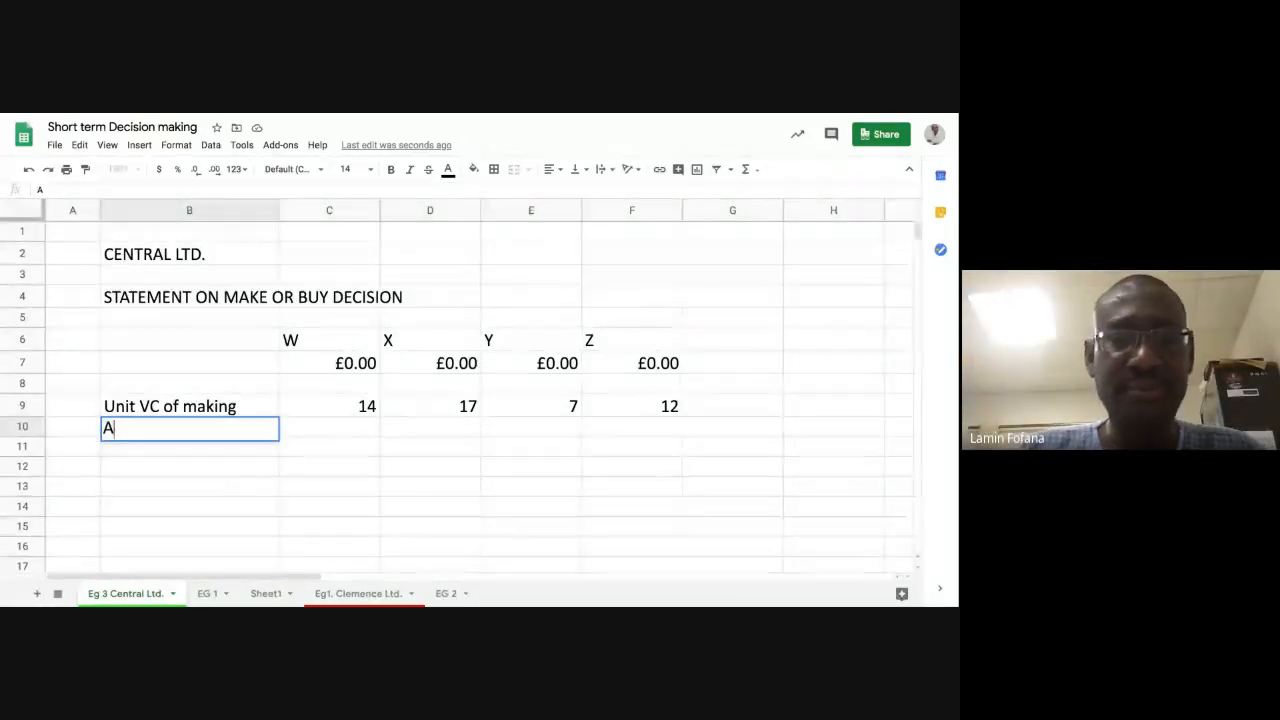
text(nnua)
key(BackSpace)
key(BackSpace)
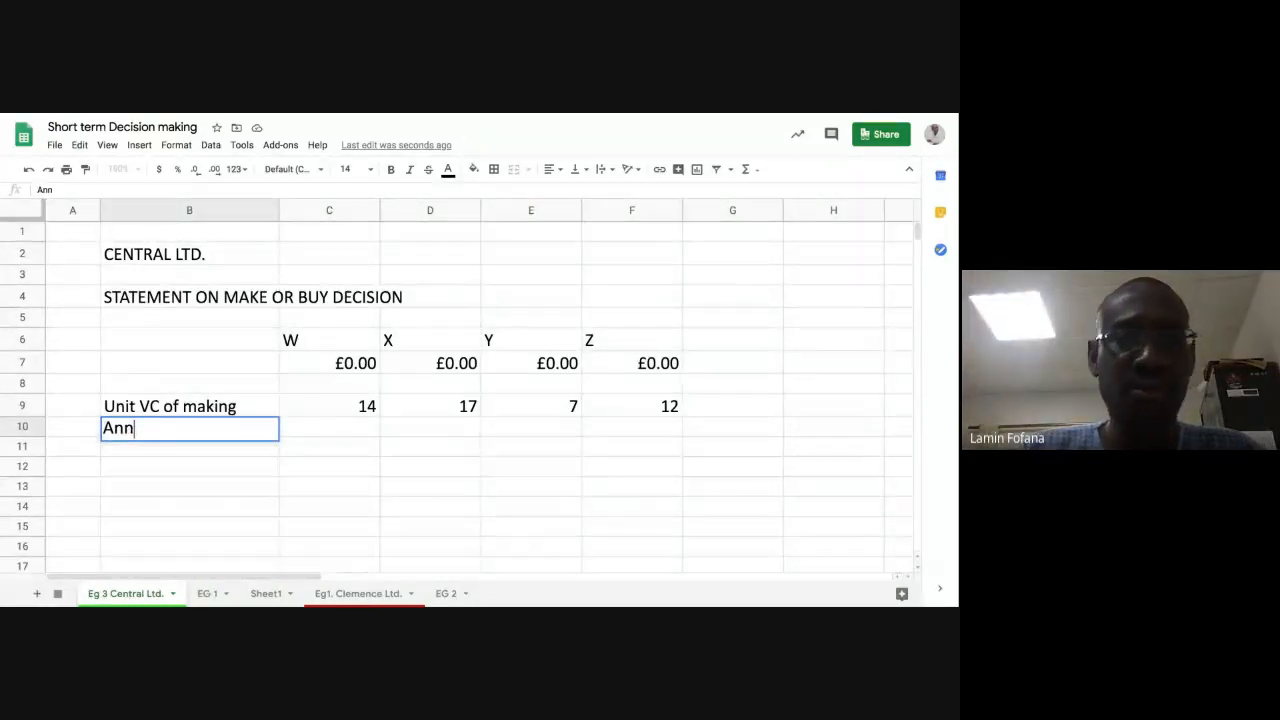
text(ual)
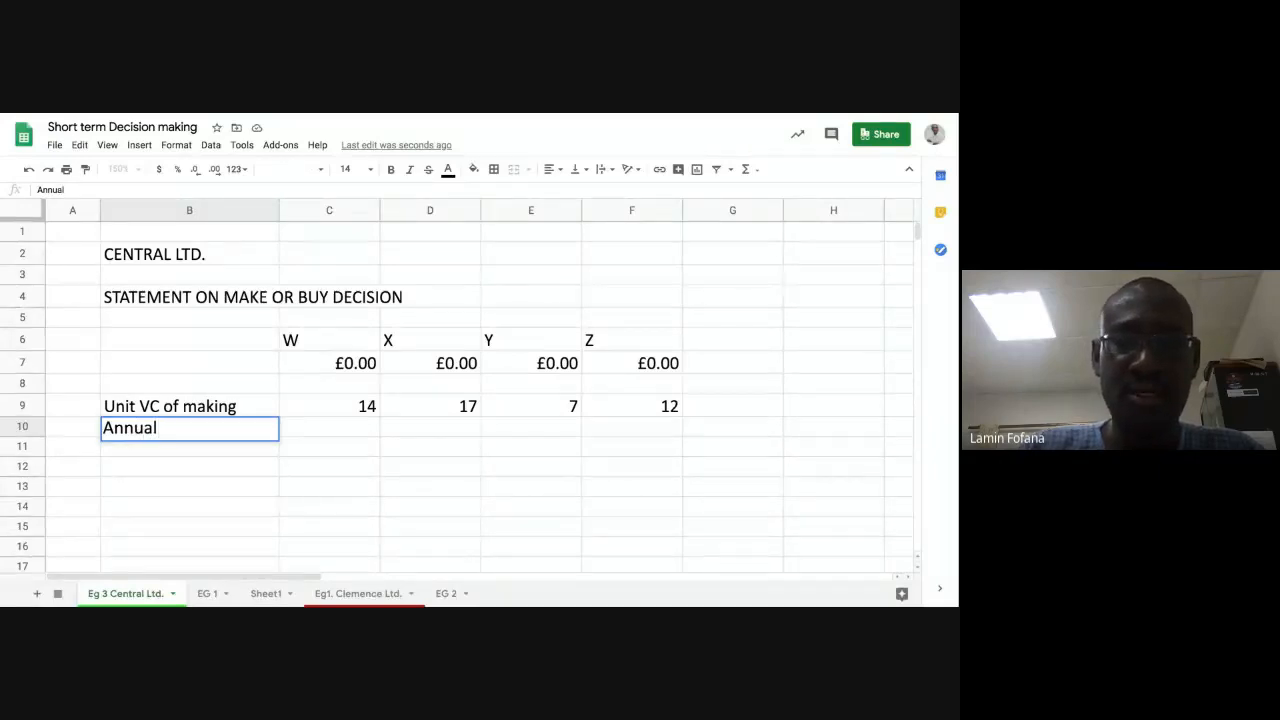
text( units)
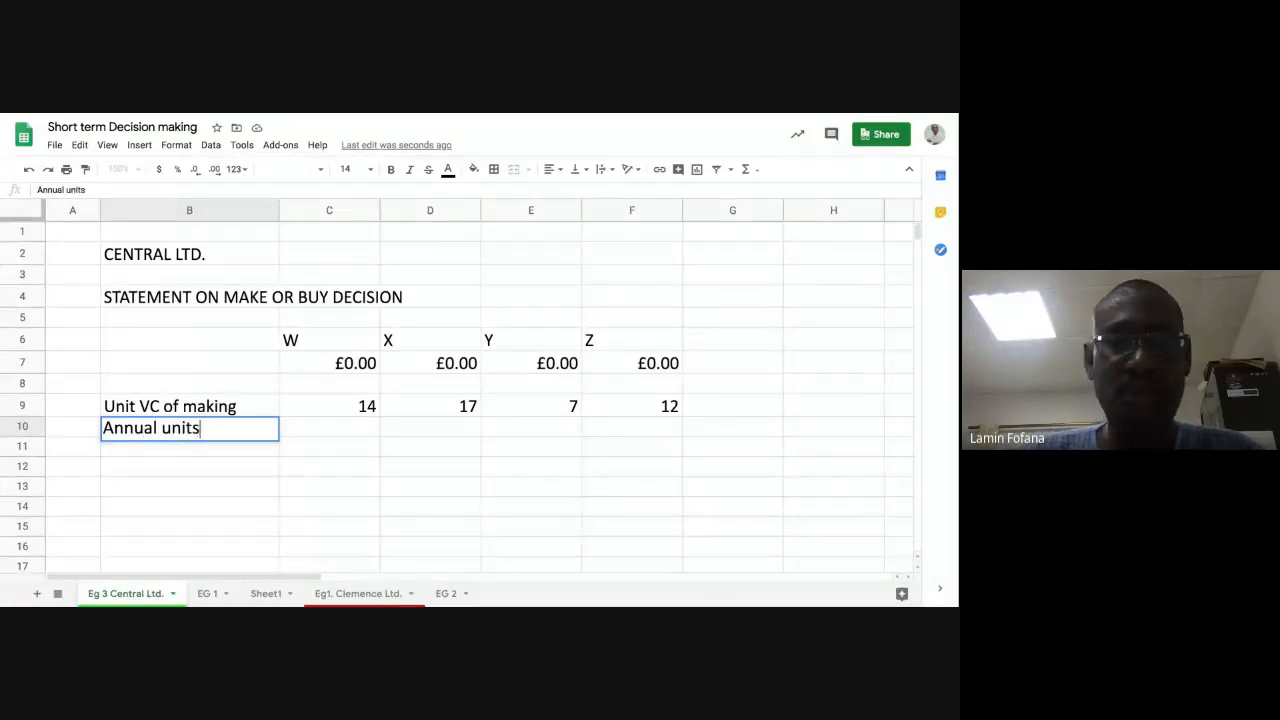
key(Tab)
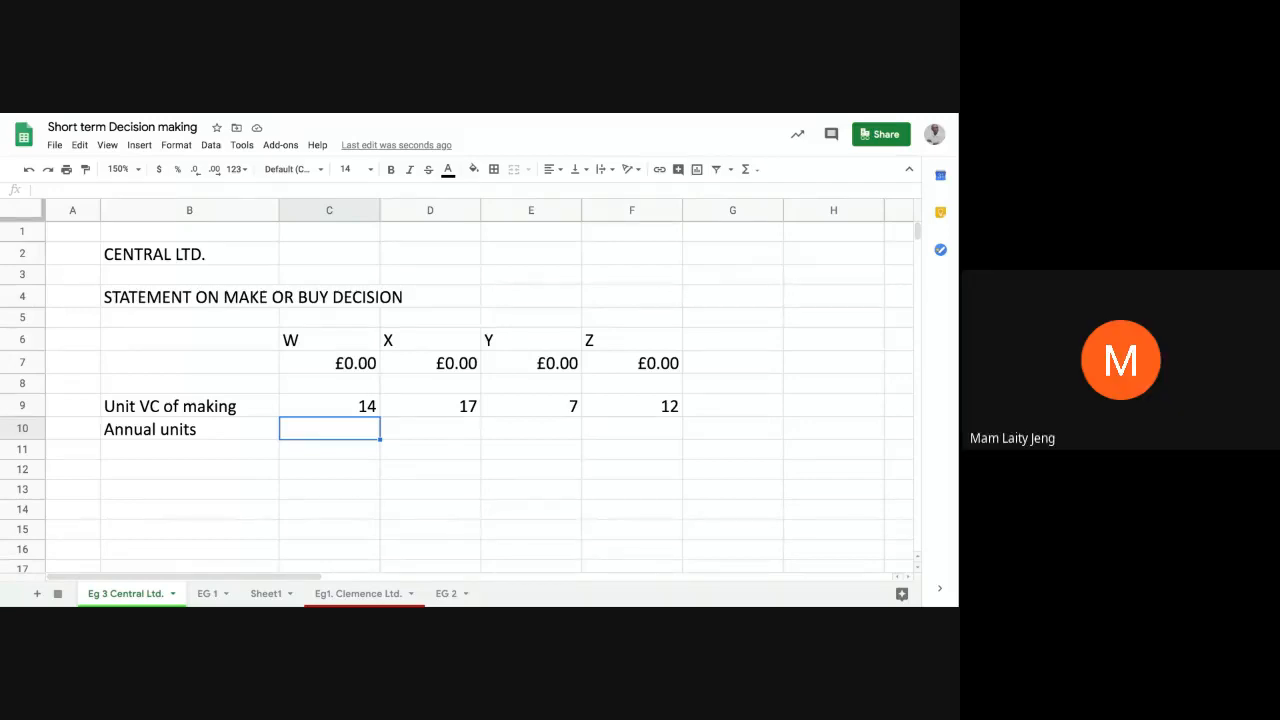
Enter the annual units 1000, 2000, 4000 and 3000 for W, X, Y and Z in cells C10 to F10.
text(1000)
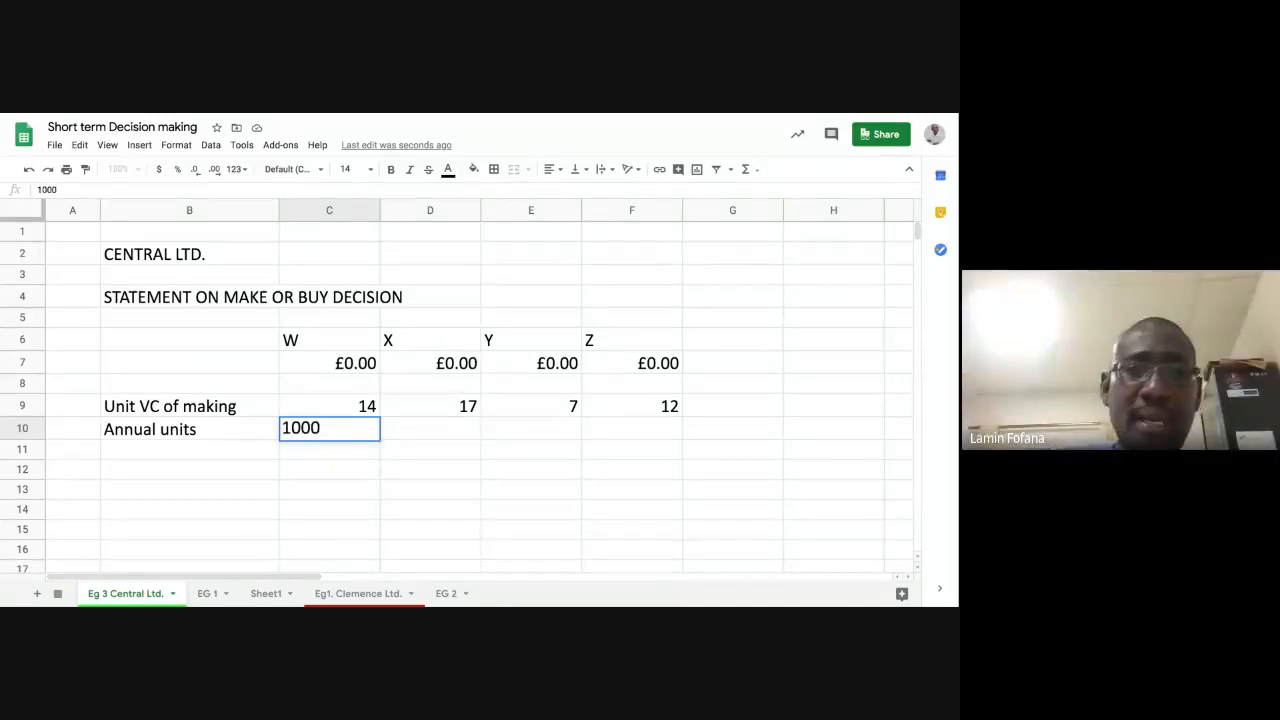
key(Tab)
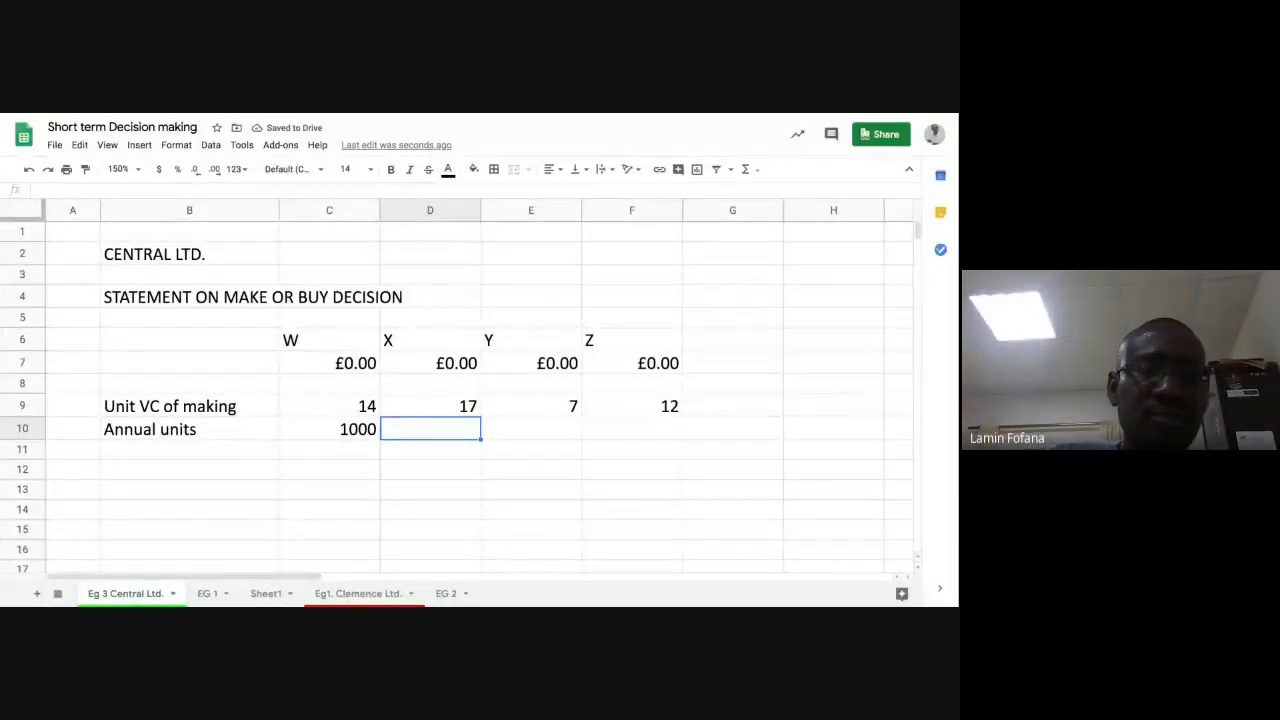
text(2)
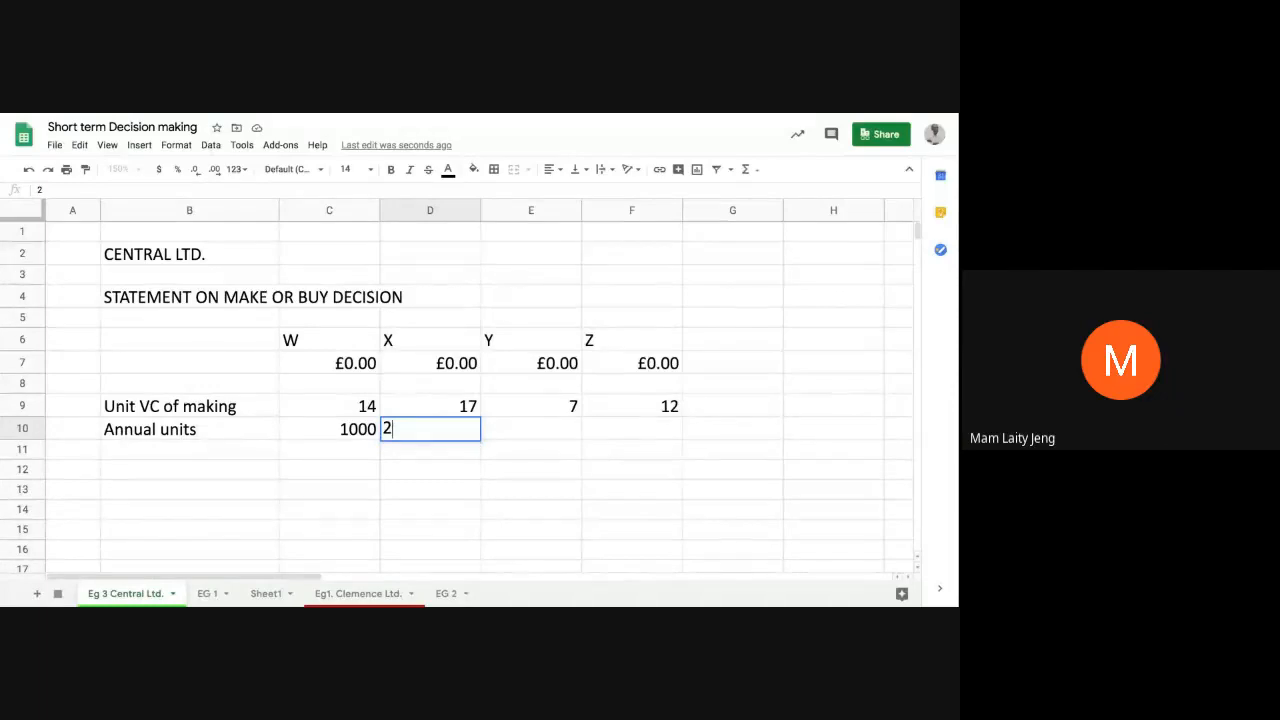
text(000)
key(Tab)
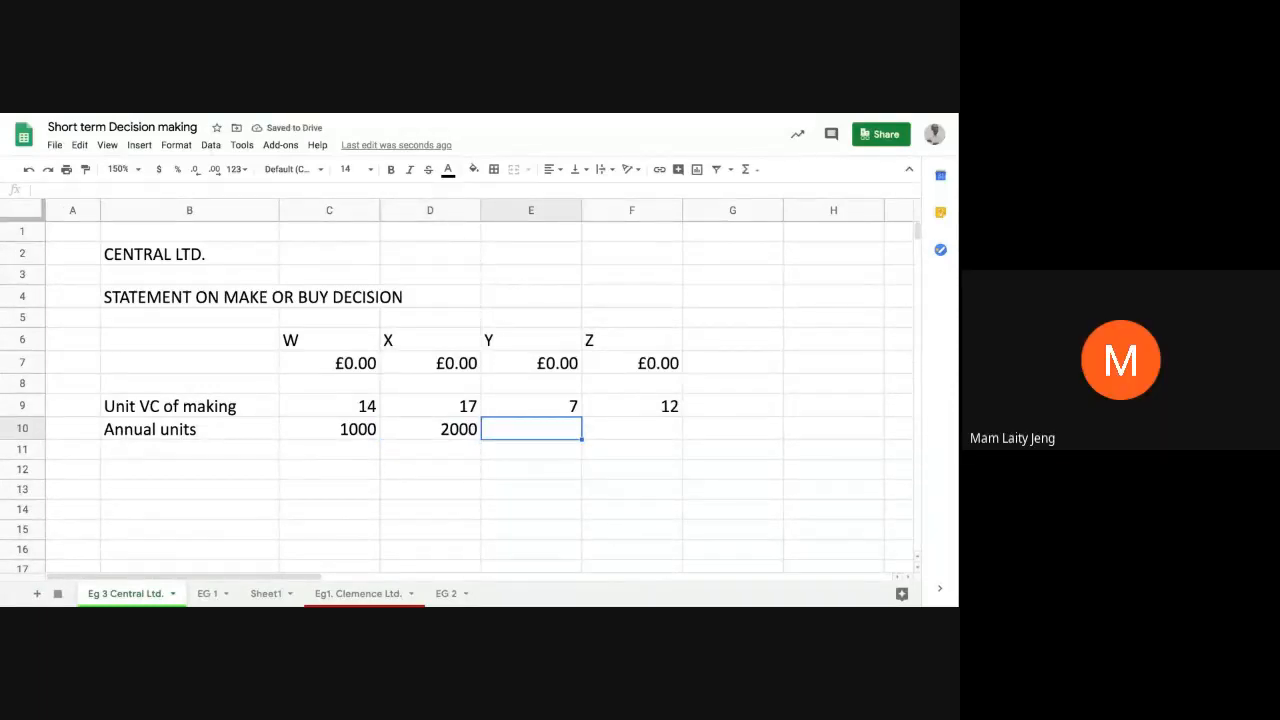
text(4000)
key(Tab)
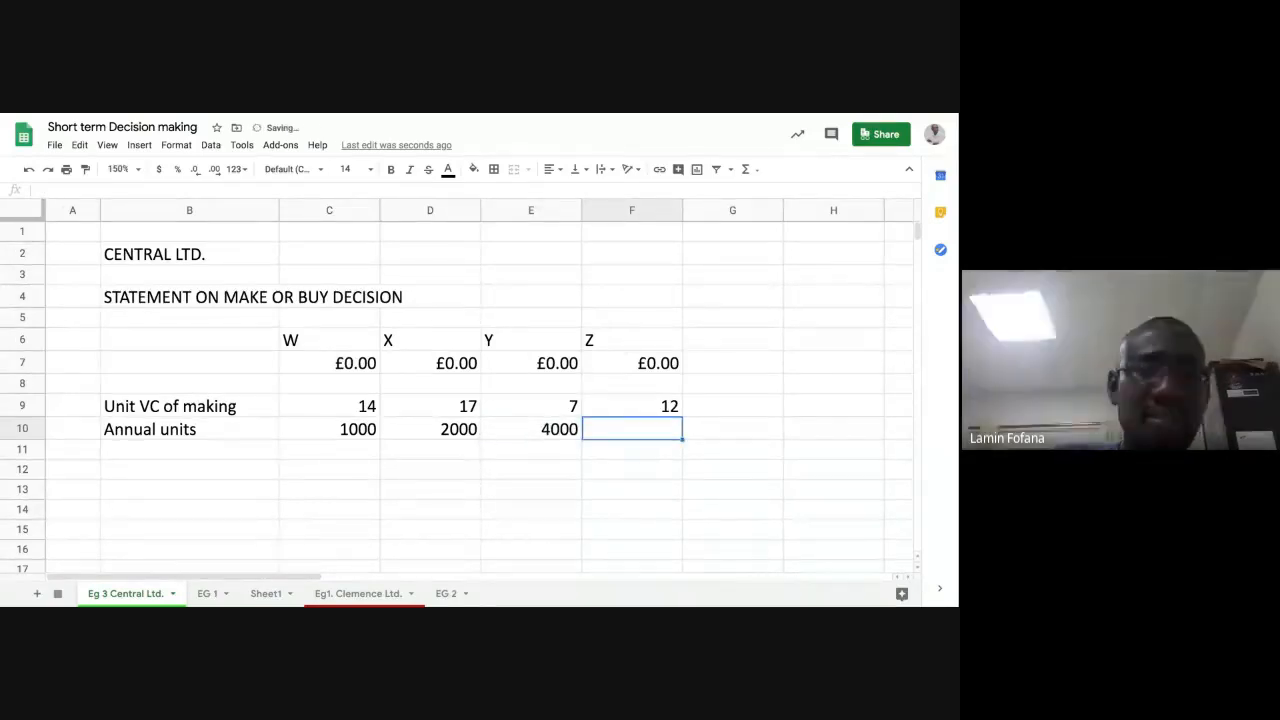
text(3000)
key(Return)
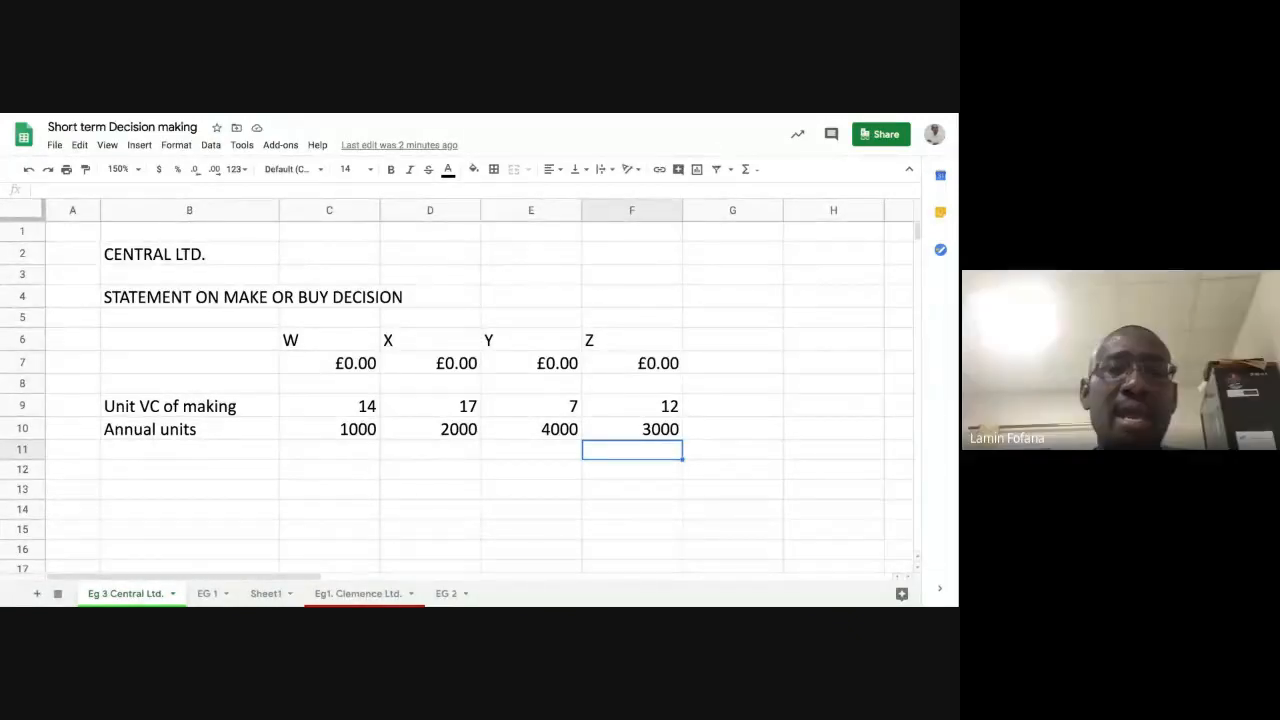
Apply the Financial number format to columns C to F and right-align their contents.
click(333, 211)
key(shift+Right)
key(shift+Right)
key(shift+Right)
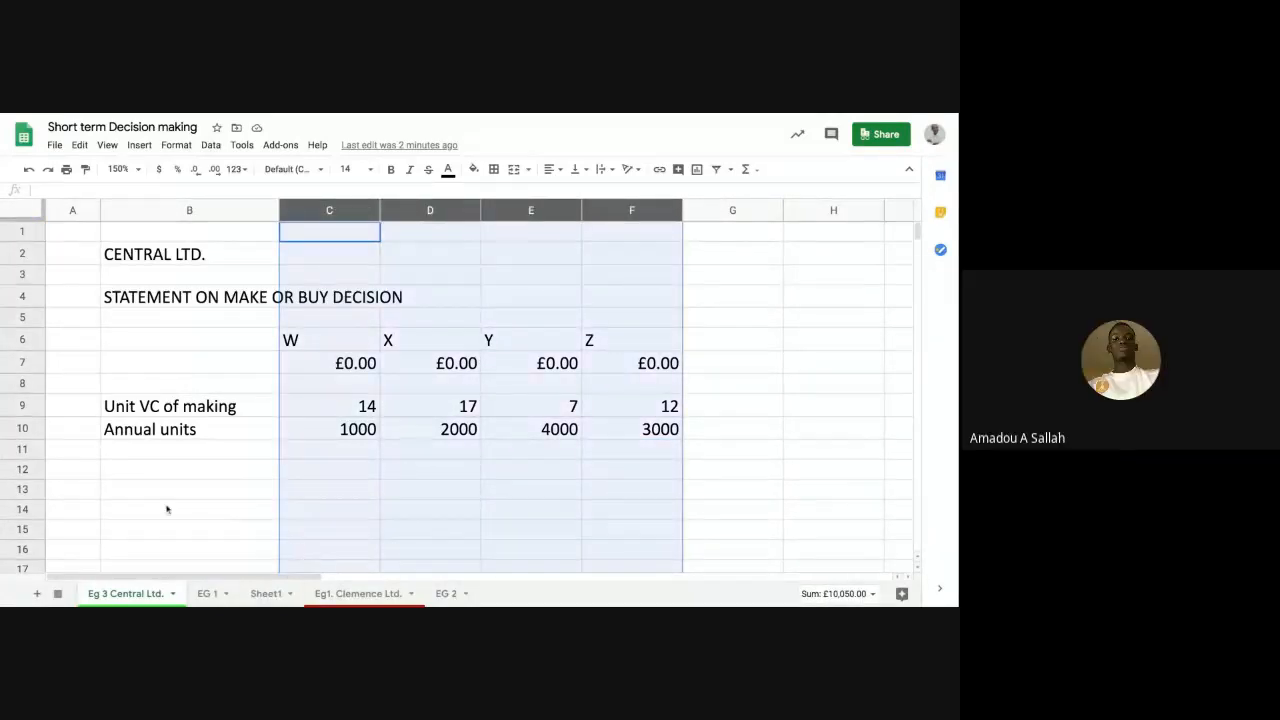
click(176, 145)
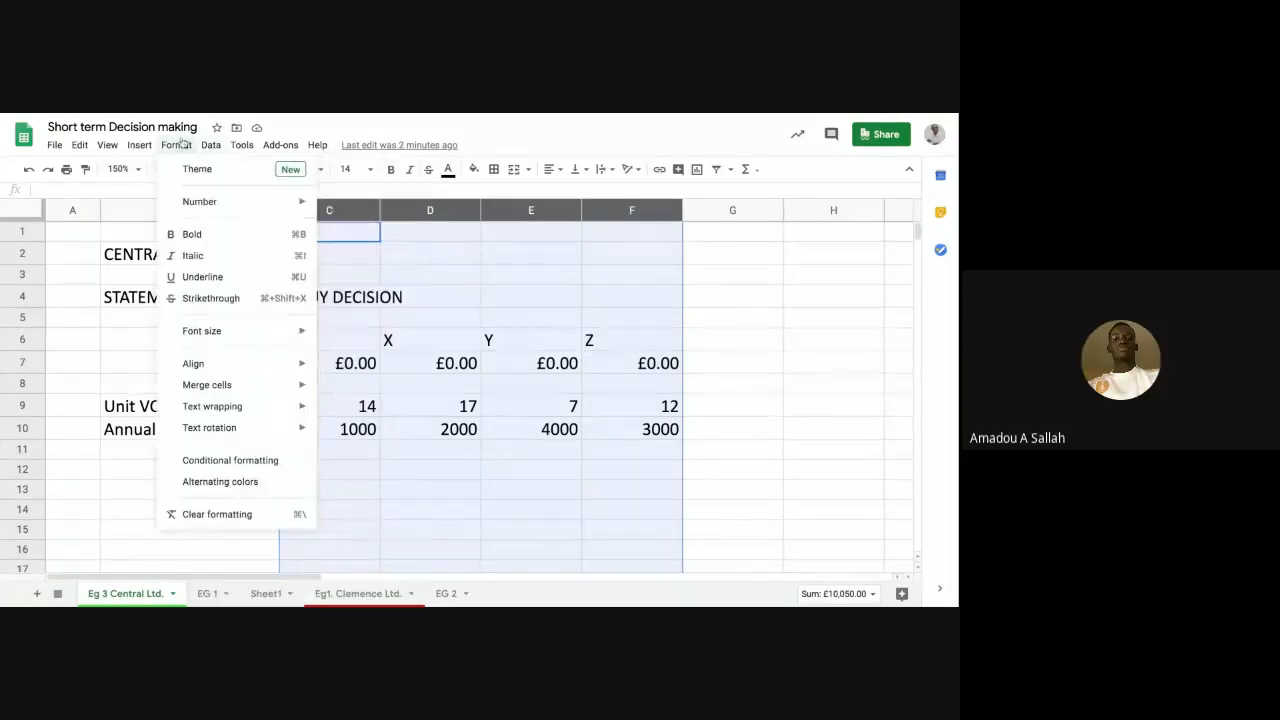
mouse_move(219, 211)
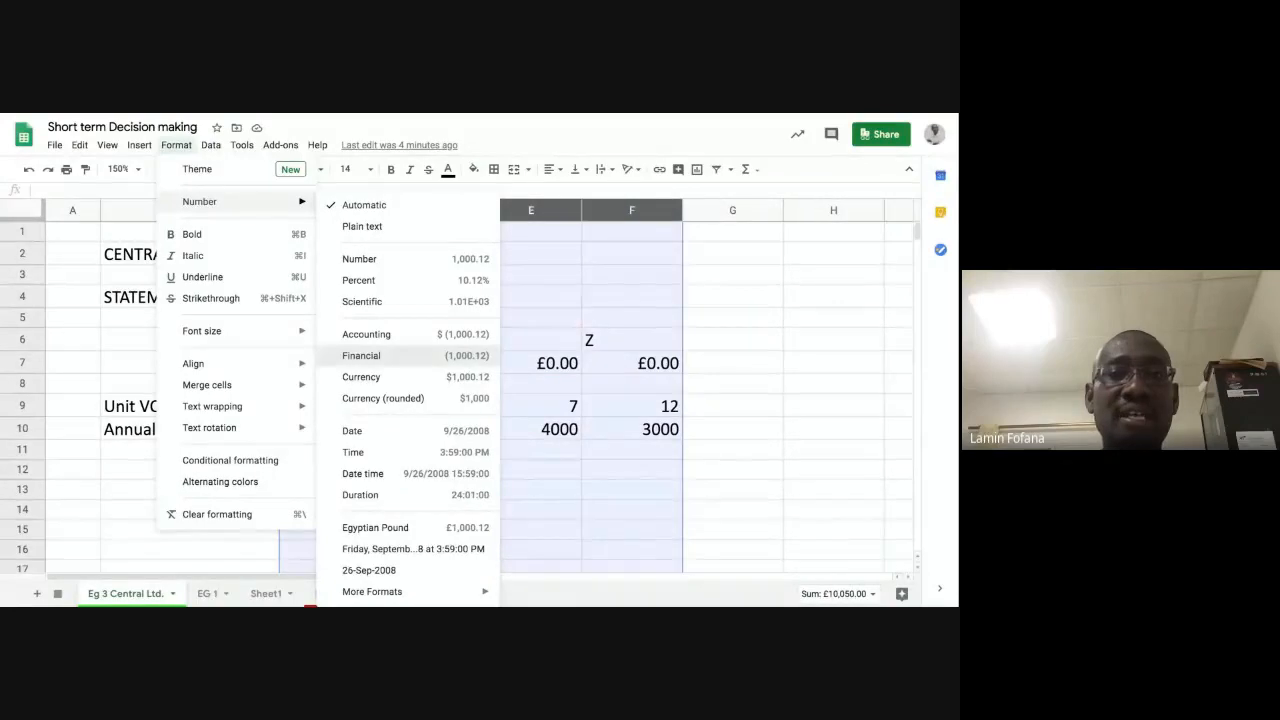
click(380, 355)
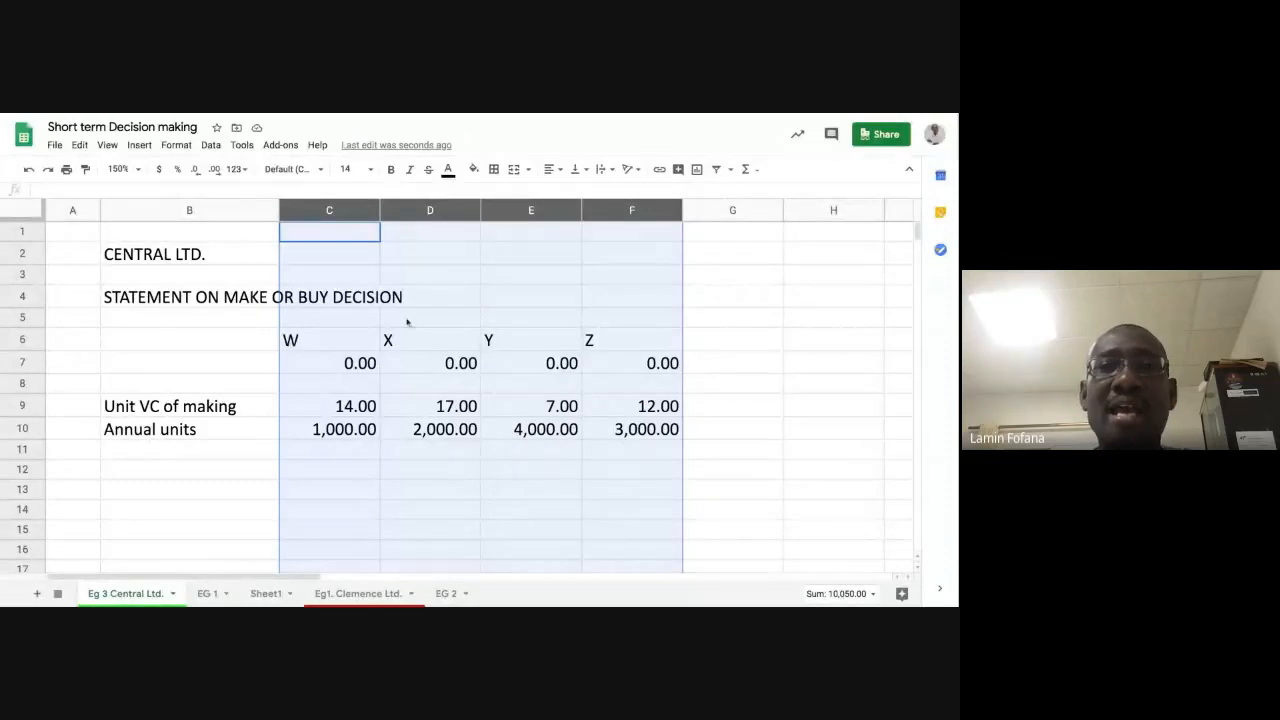
click(550, 169)
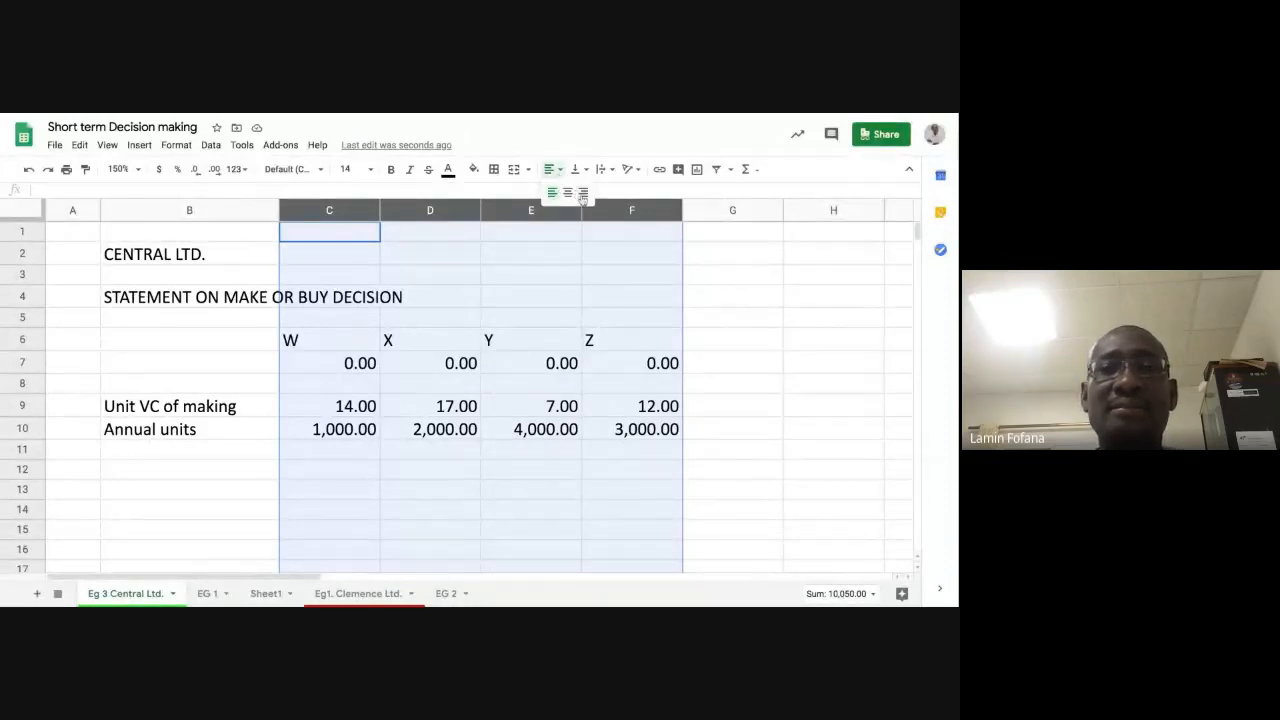
click(582, 193)
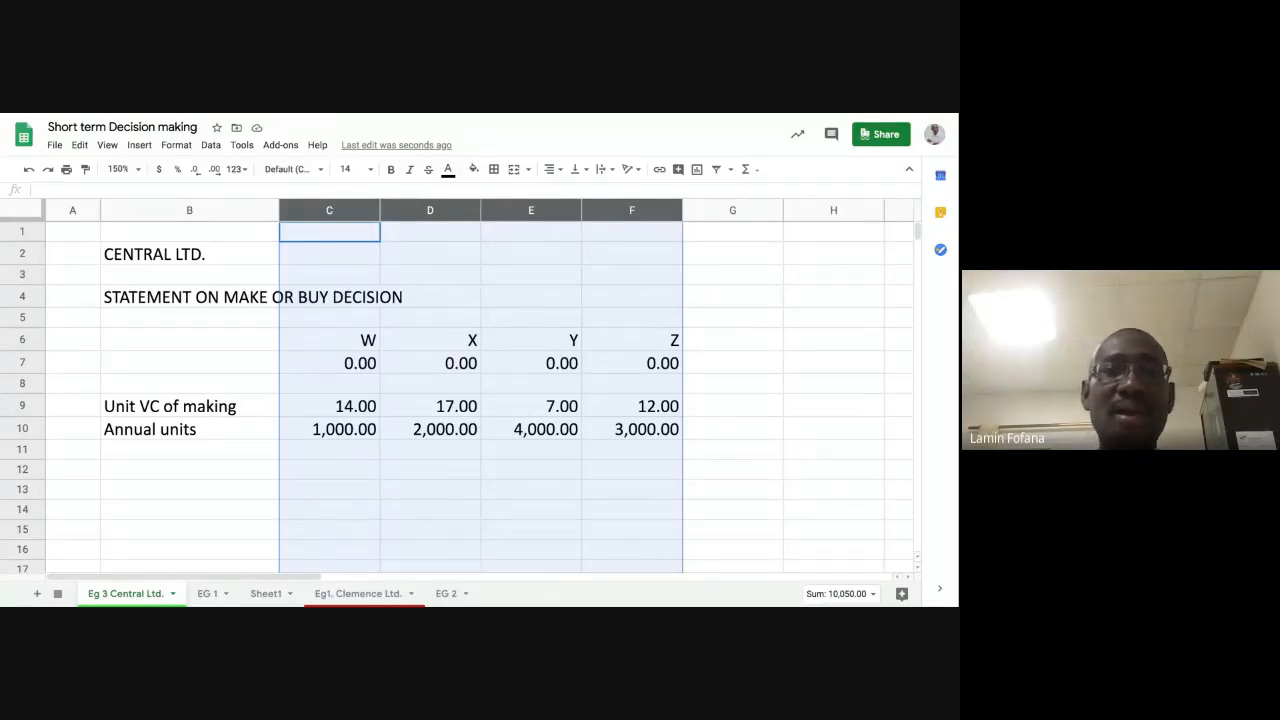
Format cells C7 to F7 below the product letters with the custom £ currency in the £1,000.00 style.
click(410, 372)
click(334, 365)
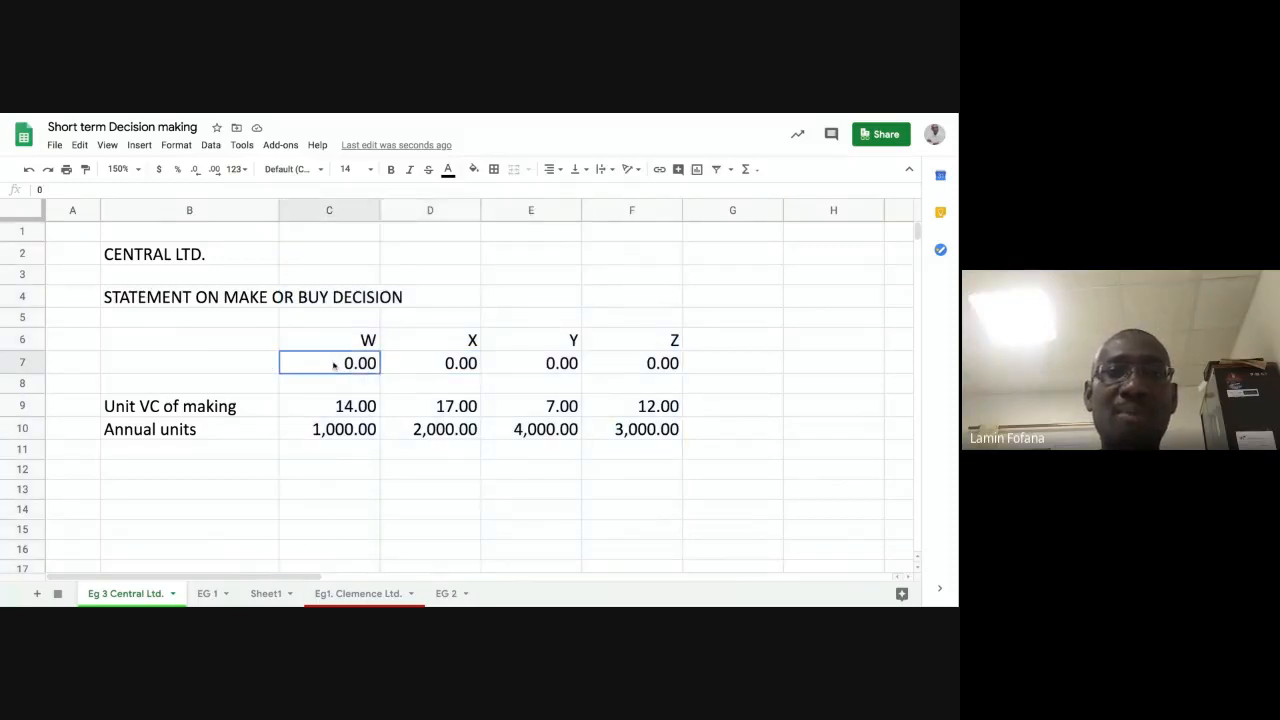
key(shift+Right)
key(shift+Right)
key(shift+Right)
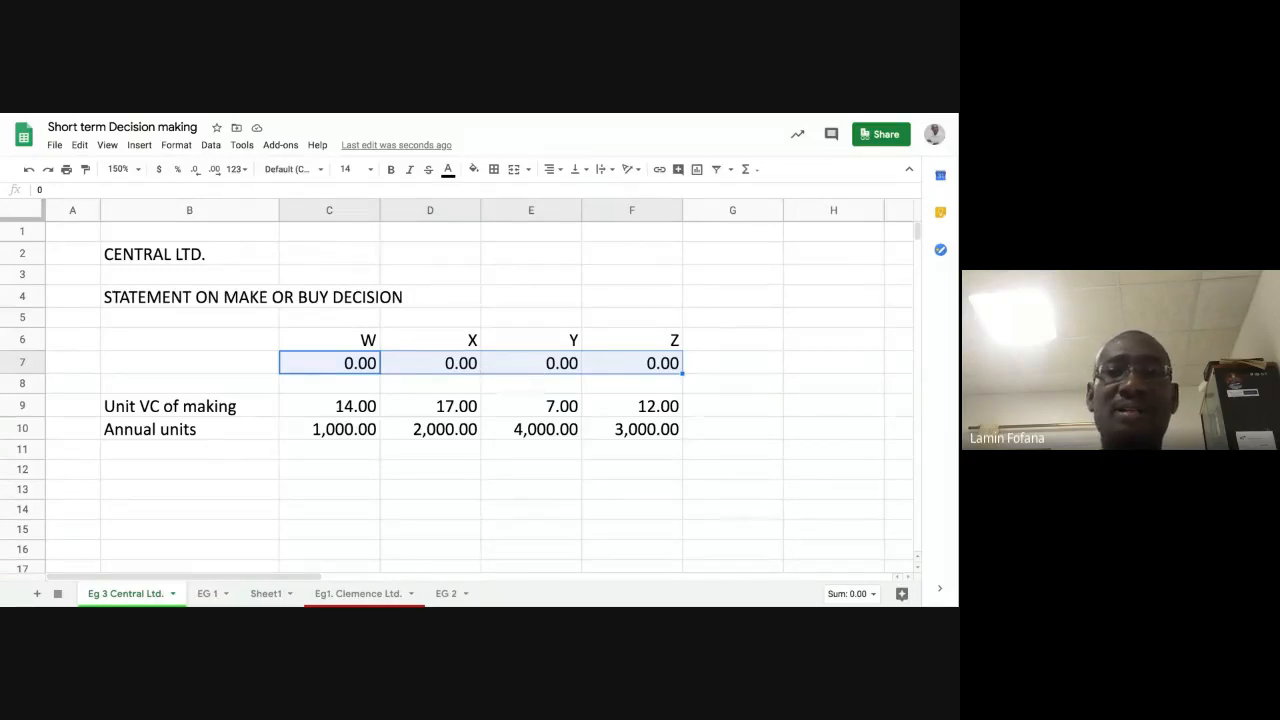
click(740, 390)
drag(341, 363, 639, 368)
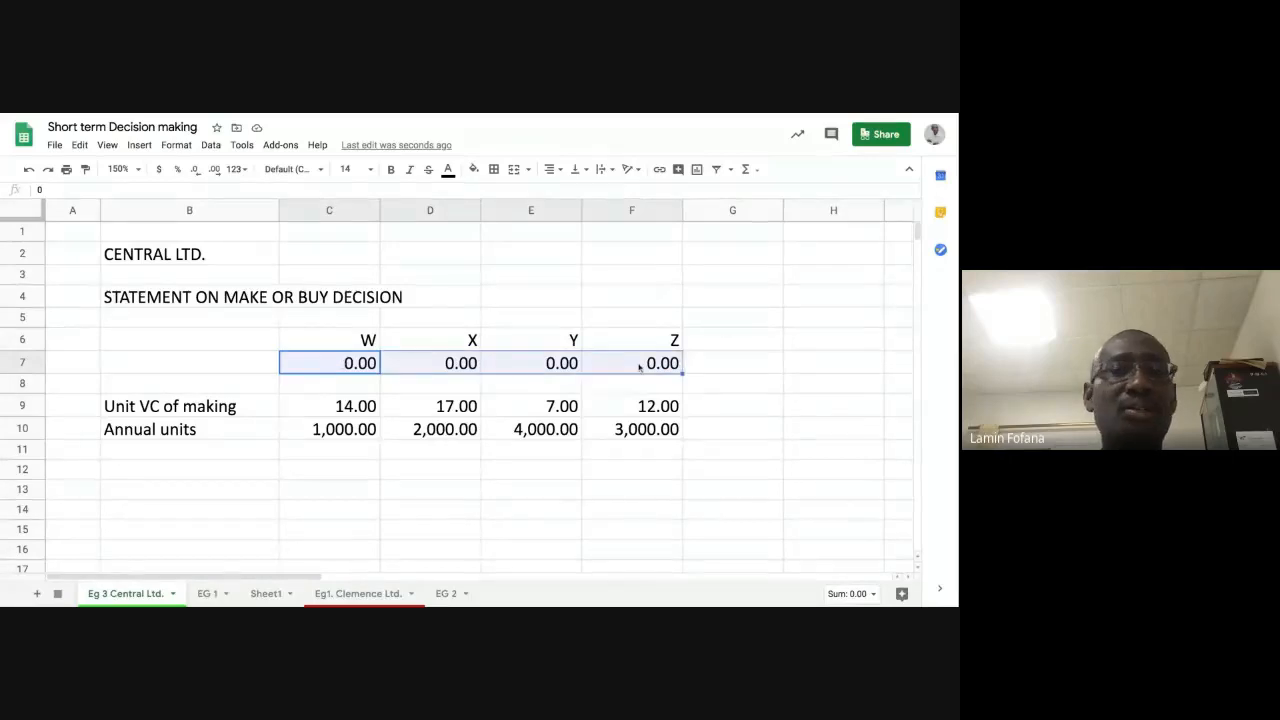
click(177, 146)
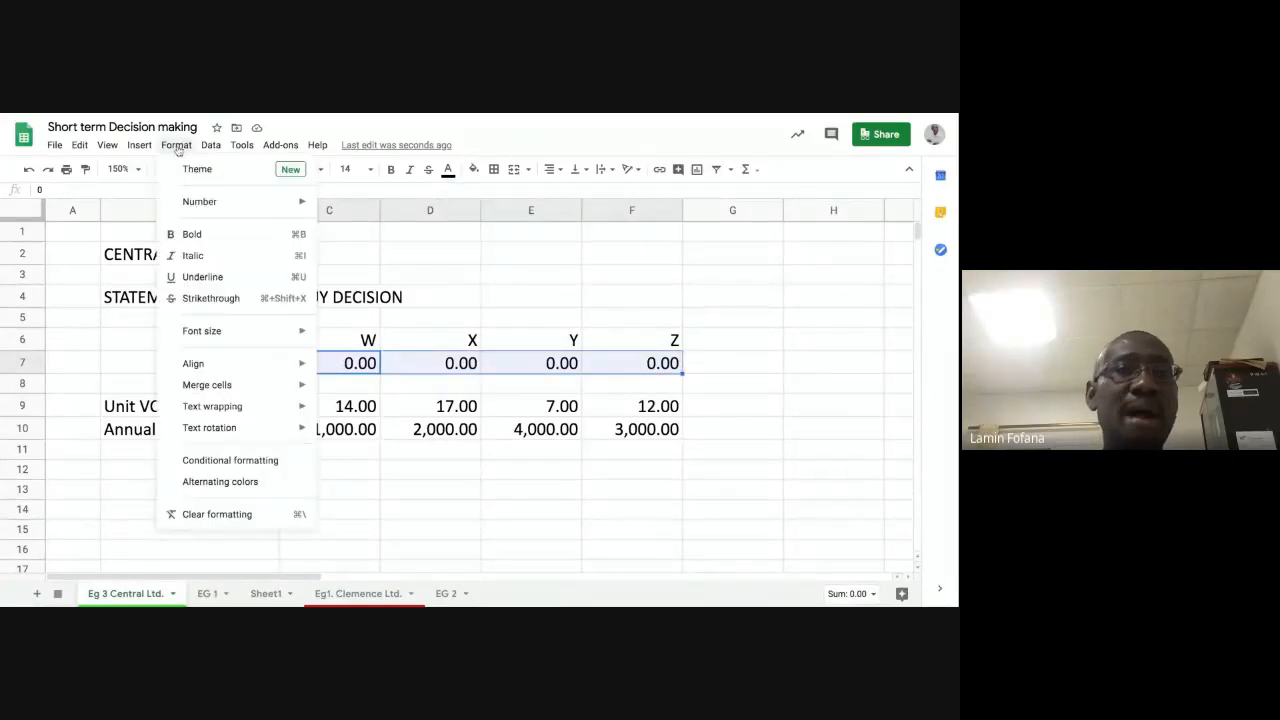
mouse_move(202, 206)
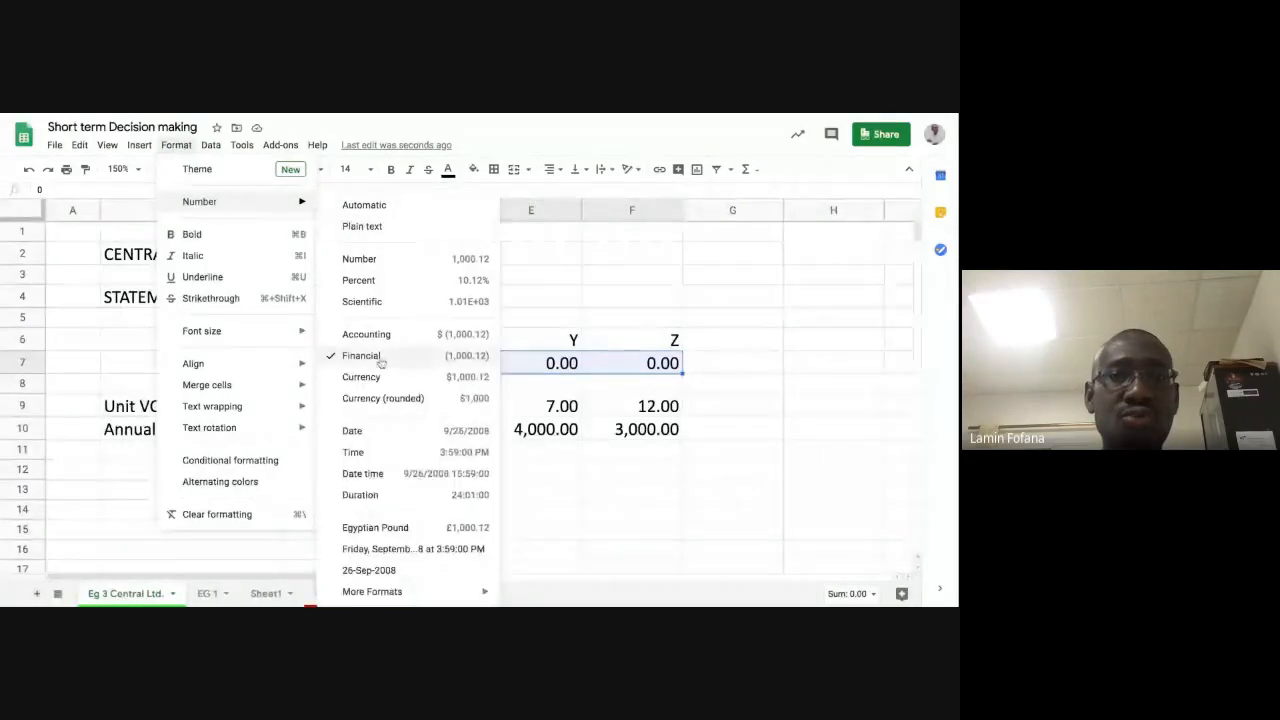
mouse_move(390, 592)
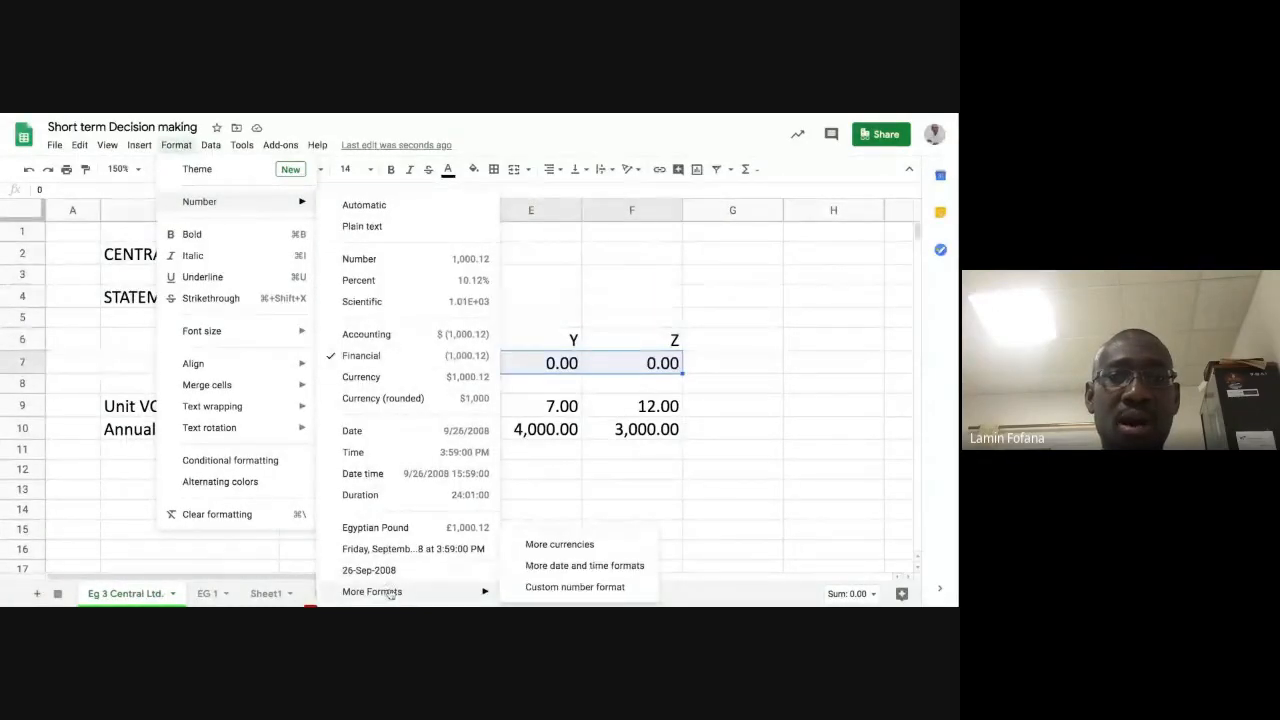
click(546, 545)
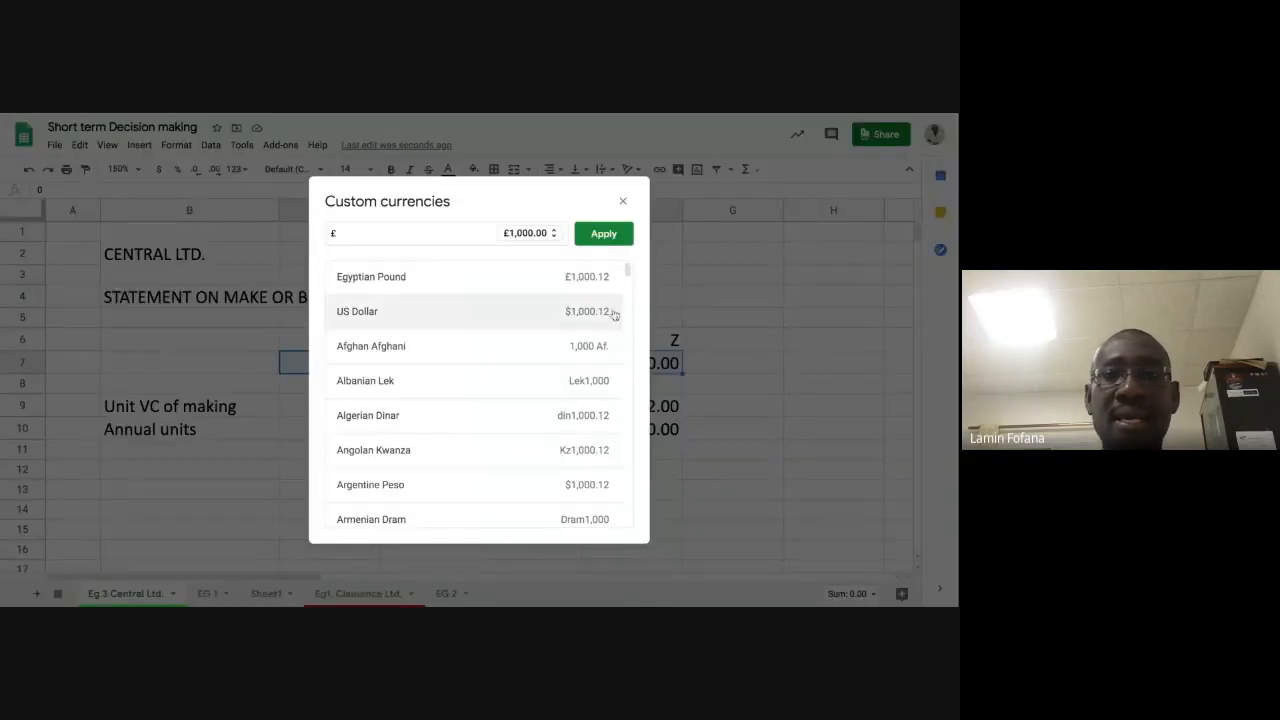
scroll(628, 268, down, 5)
scroll(631, 274, down, 9)
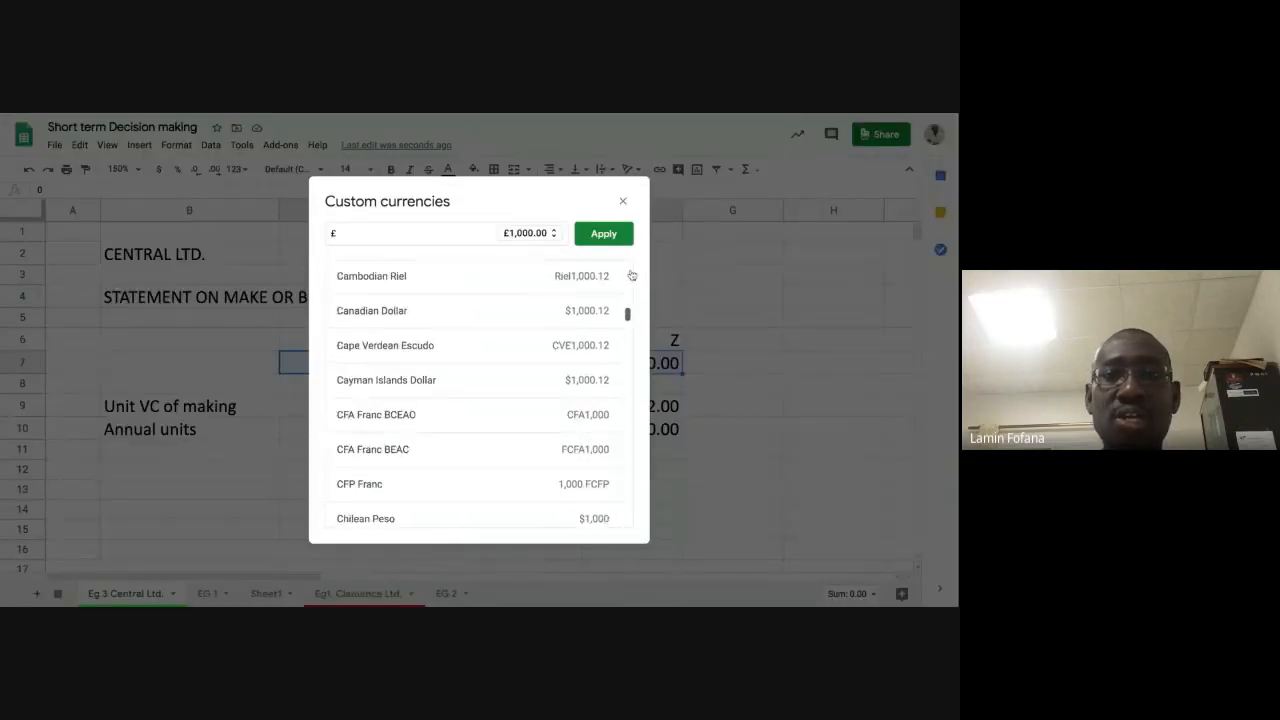
scroll(480, 400, down, 10)
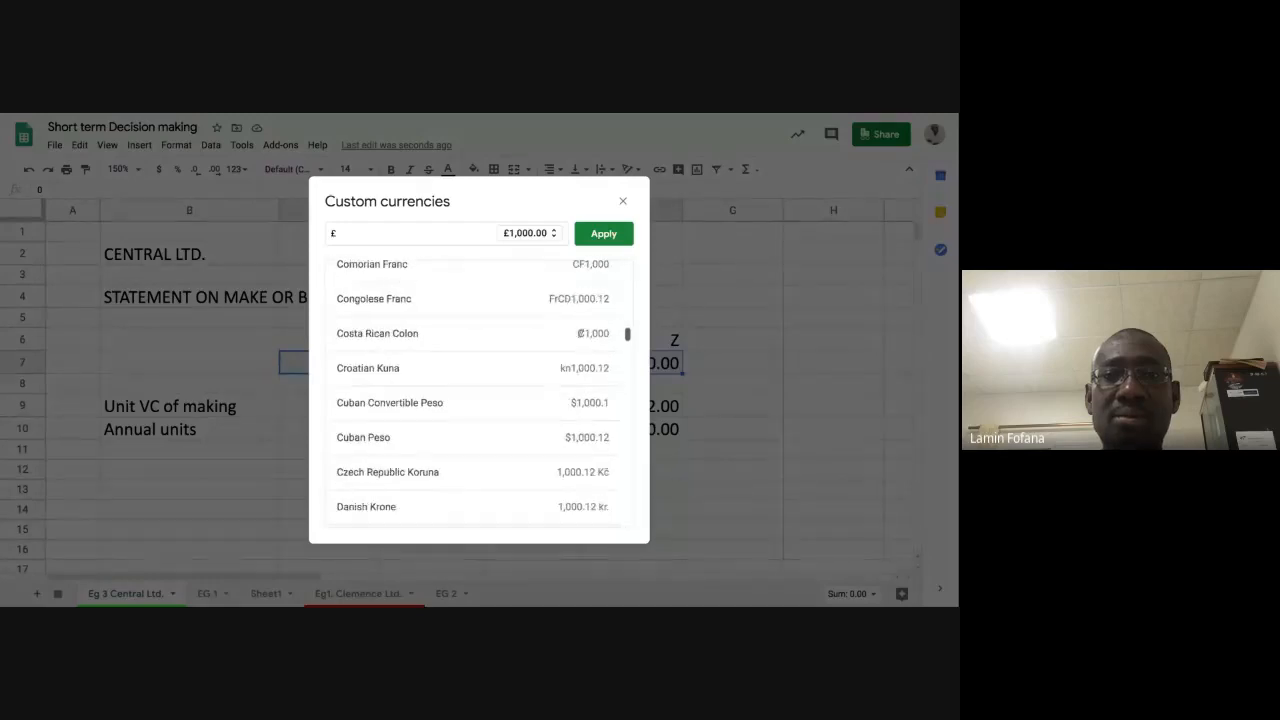
scroll(480, 400, down, 12)
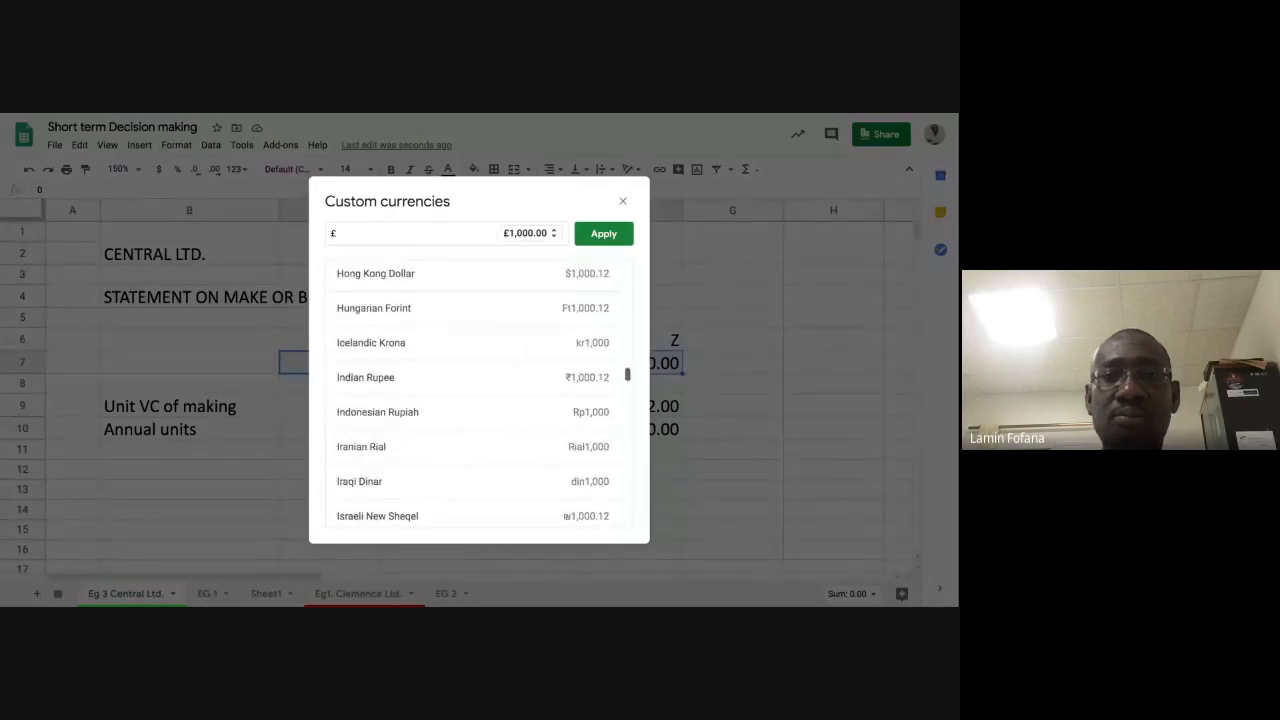
scroll(480, 400, down, 10)
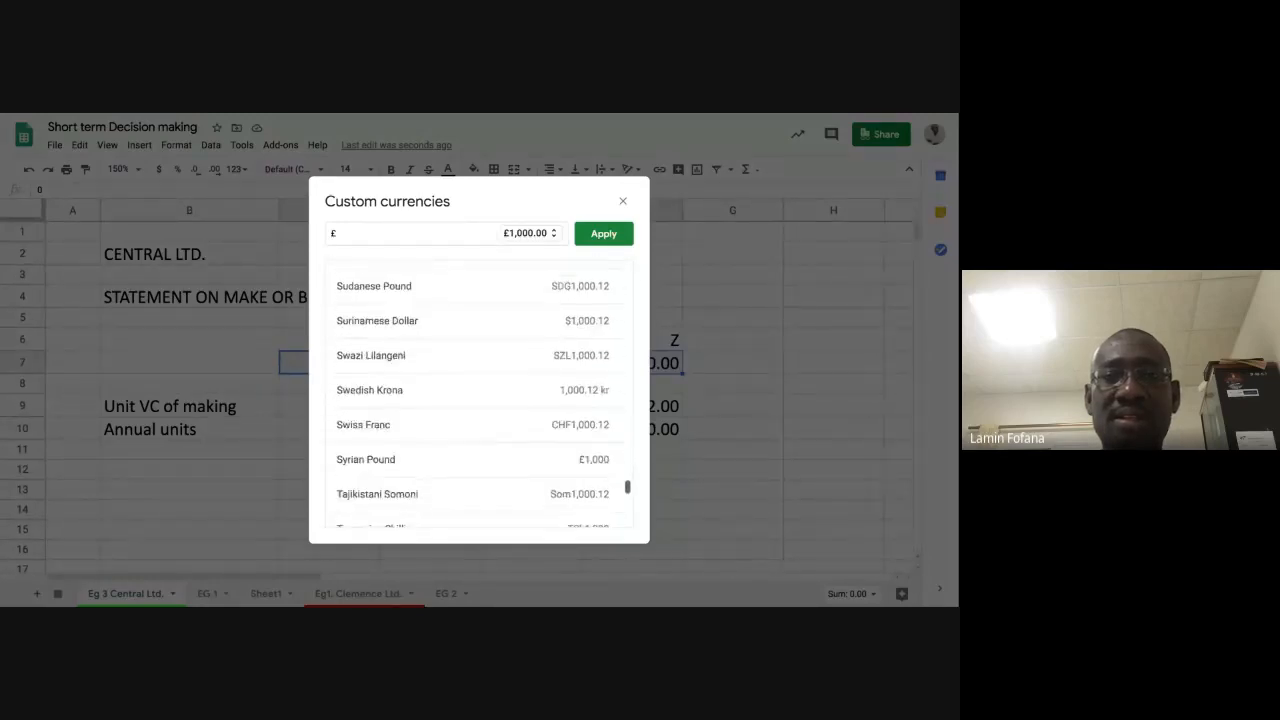
scroll(480, 400, down, 6)
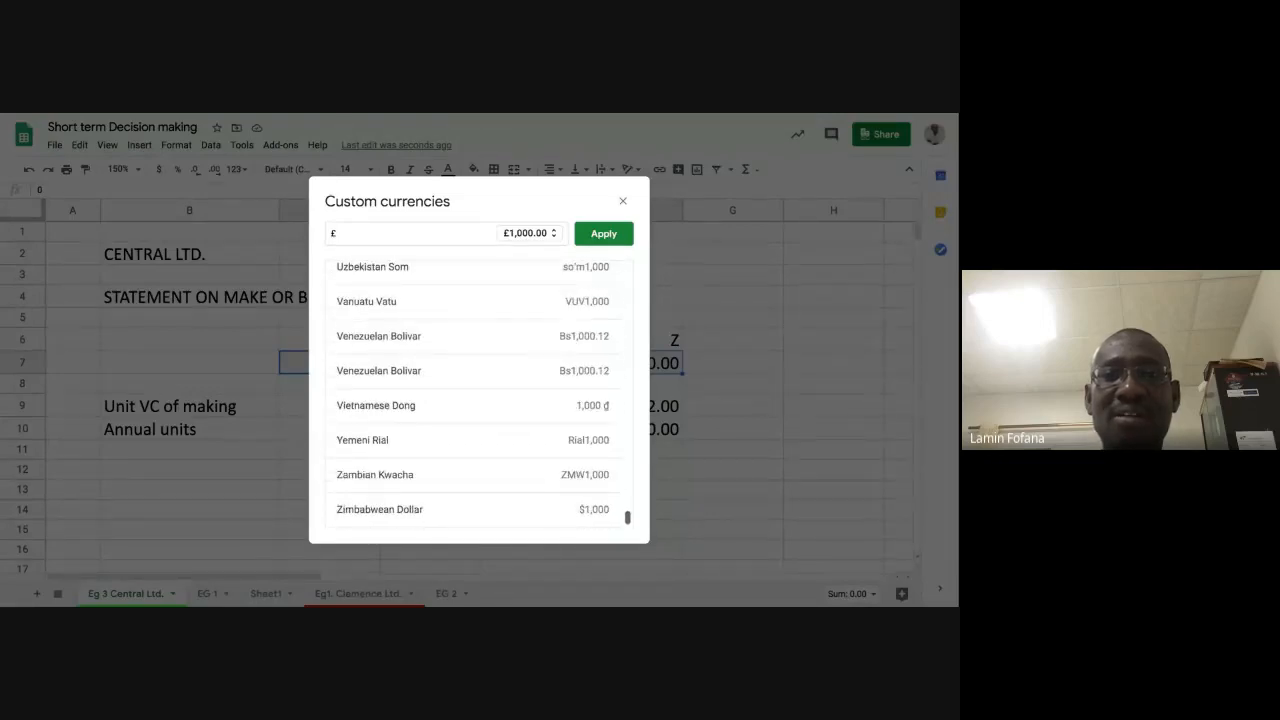
scroll(480, 400, up, 20)
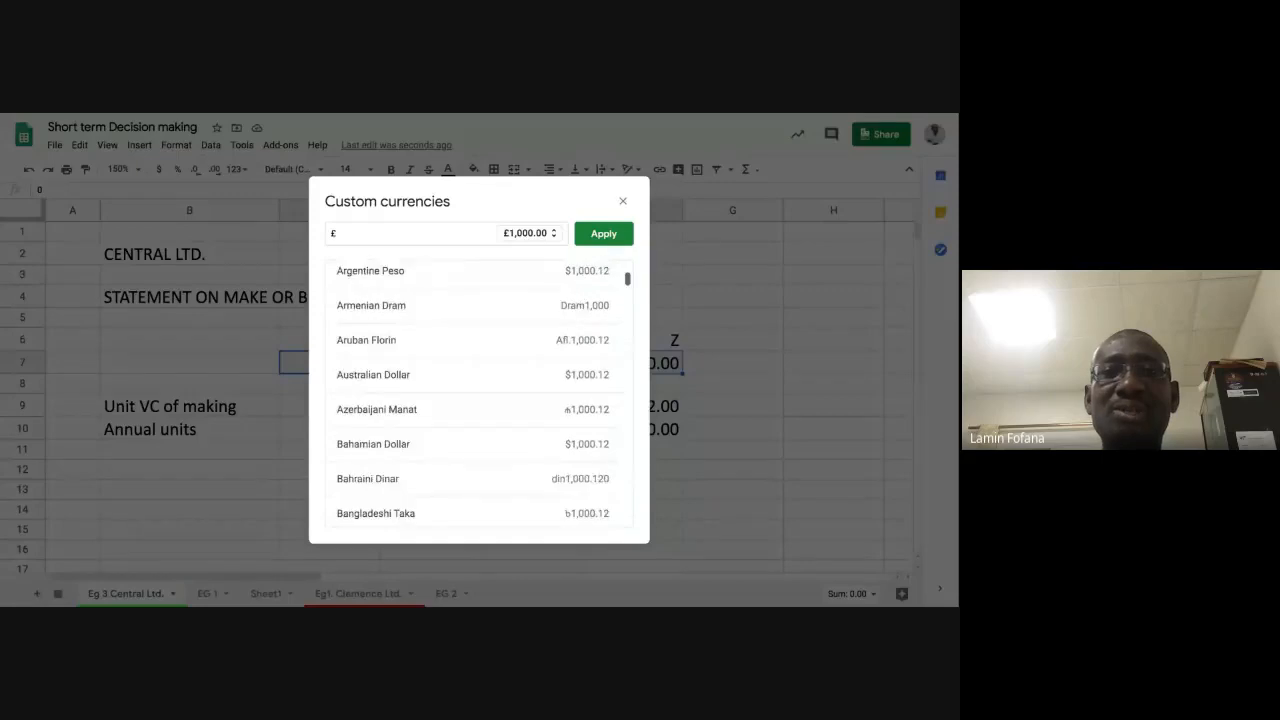
scroll(480, 400, up, 3)
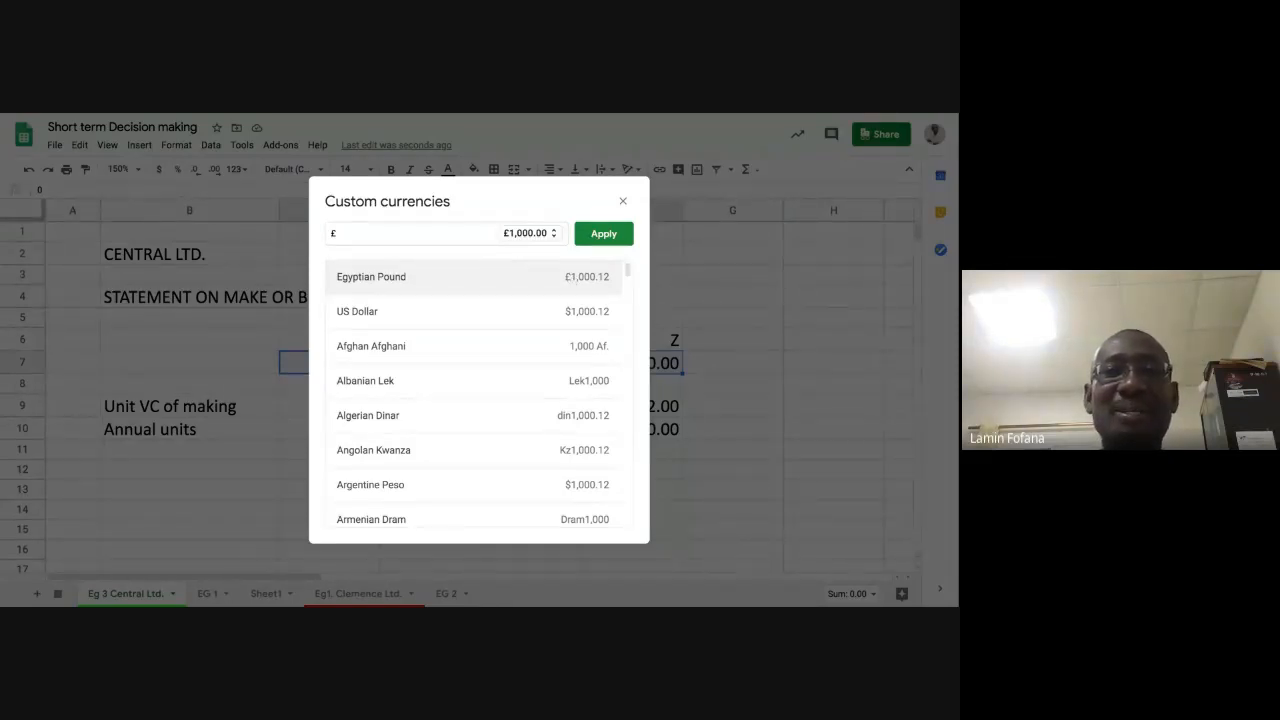
click(603, 233)
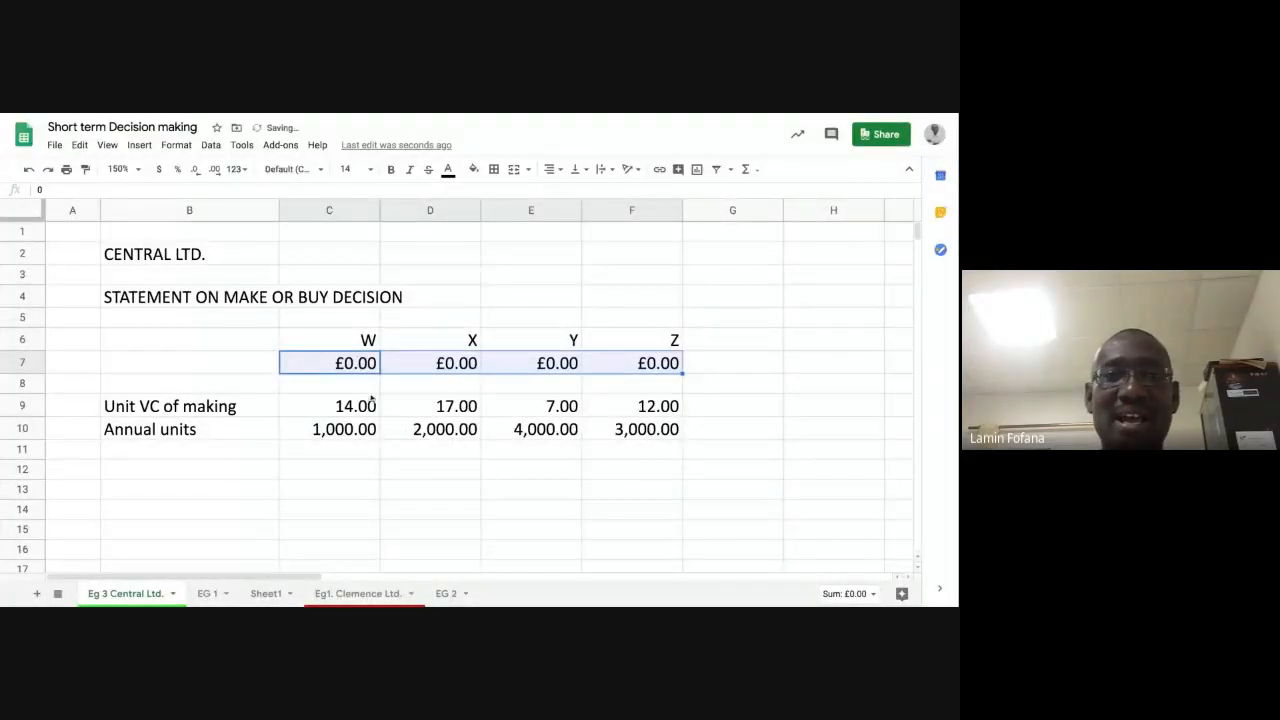
key(Down)
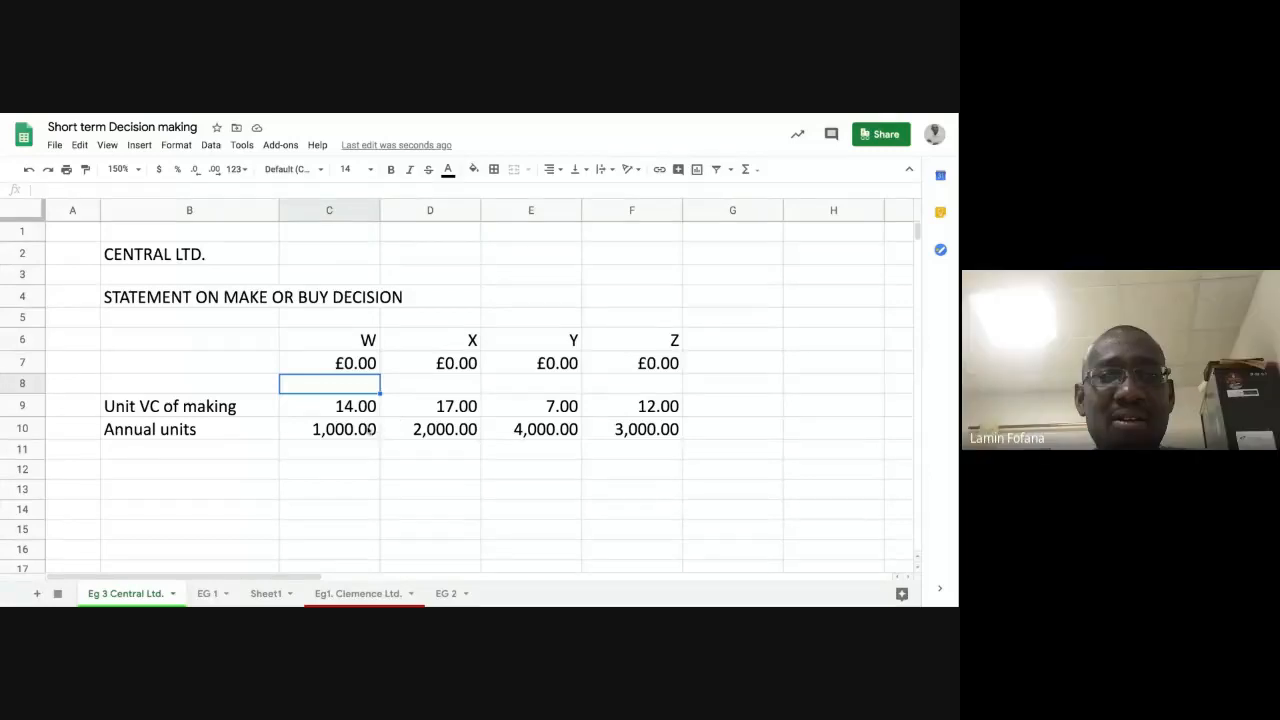
Reduce the £ amounts in cells C7 to F7 to no decimal places.
drag(353, 366, 640, 363)
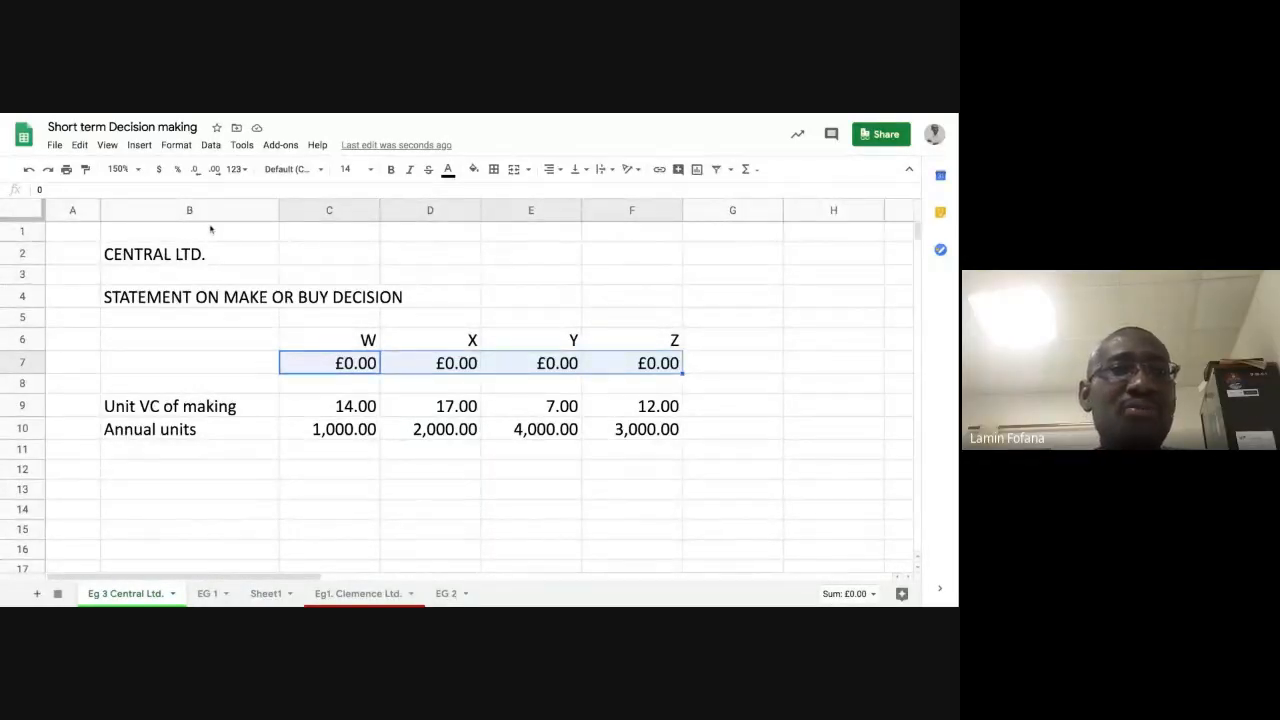
click(196, 171)
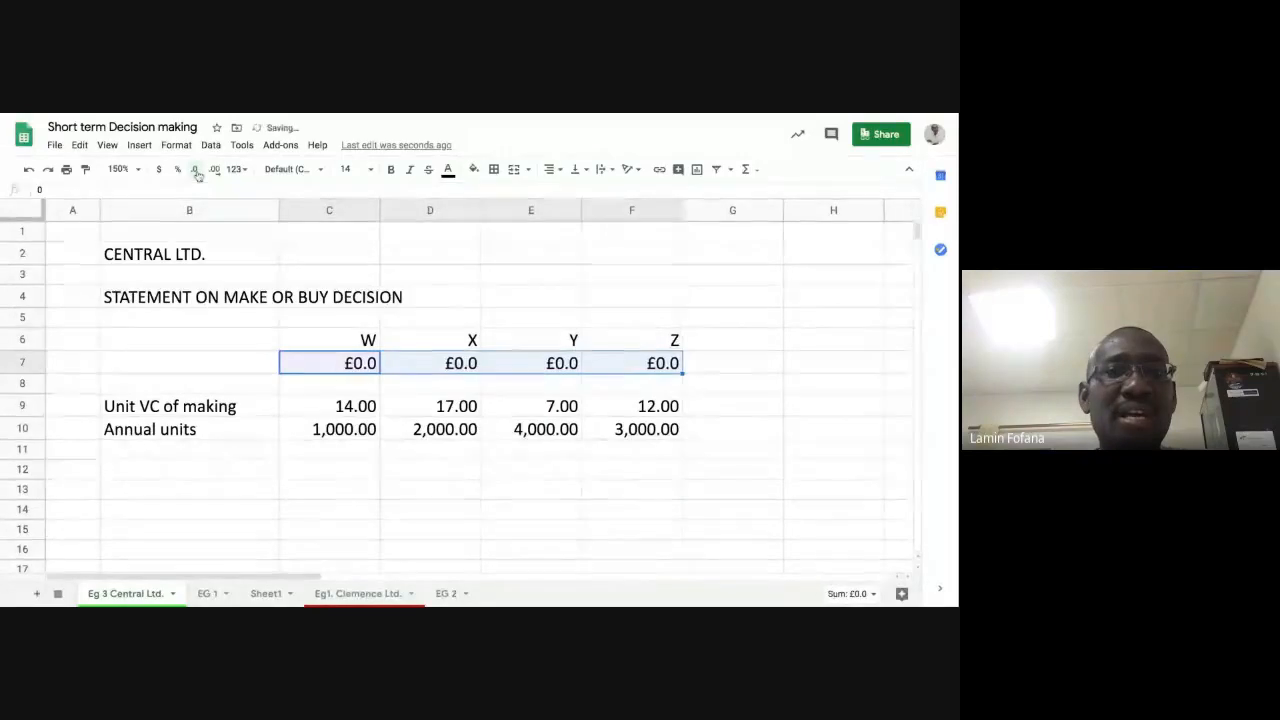
click(196, 171)
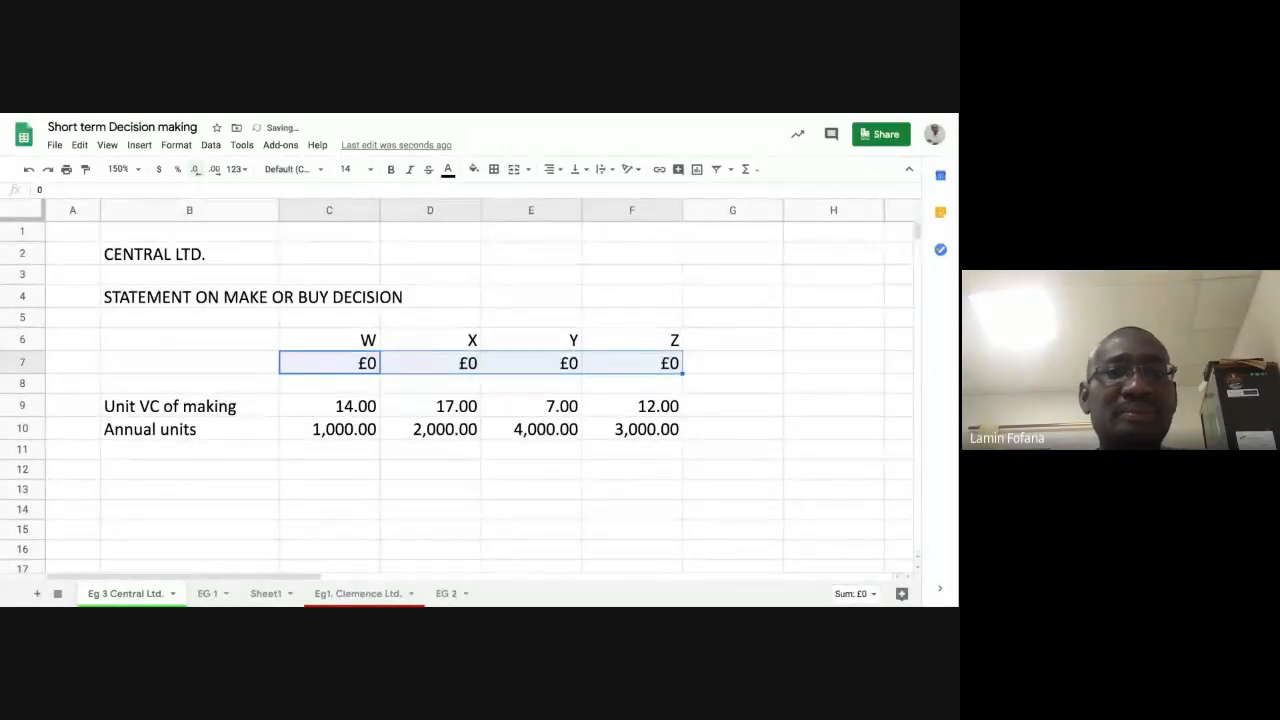
click(424, 457)
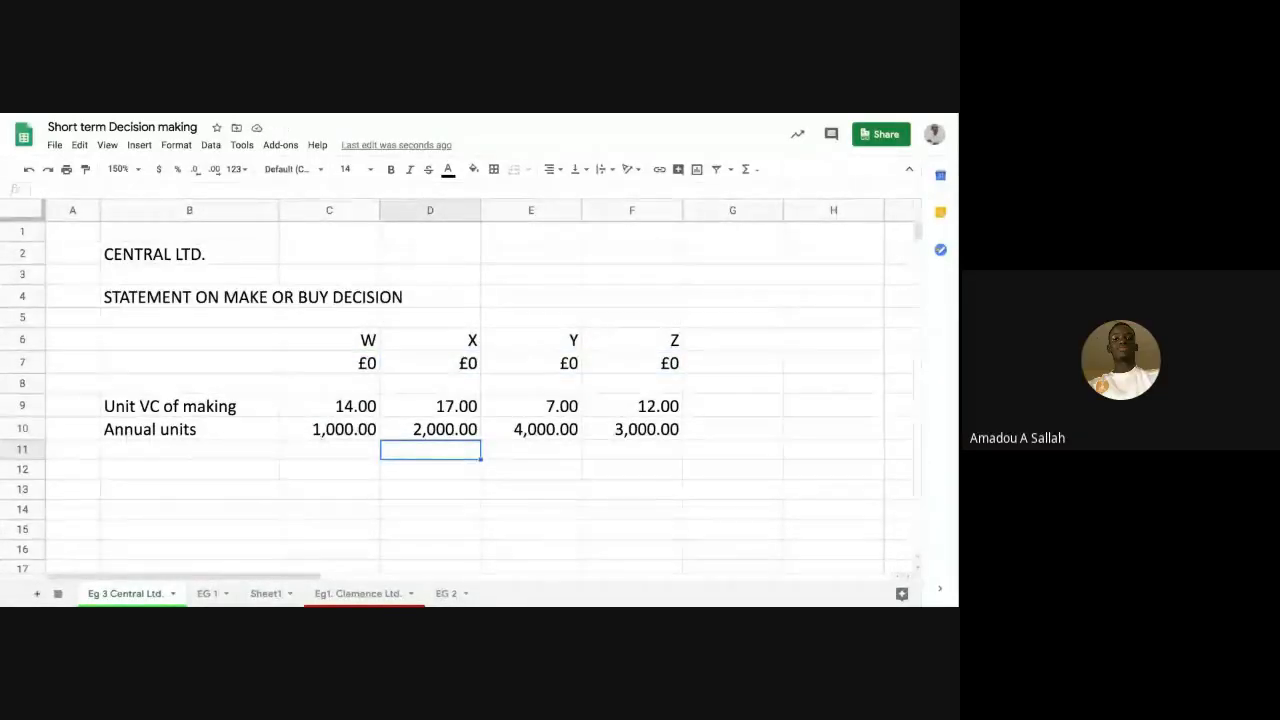
click(346, 368)
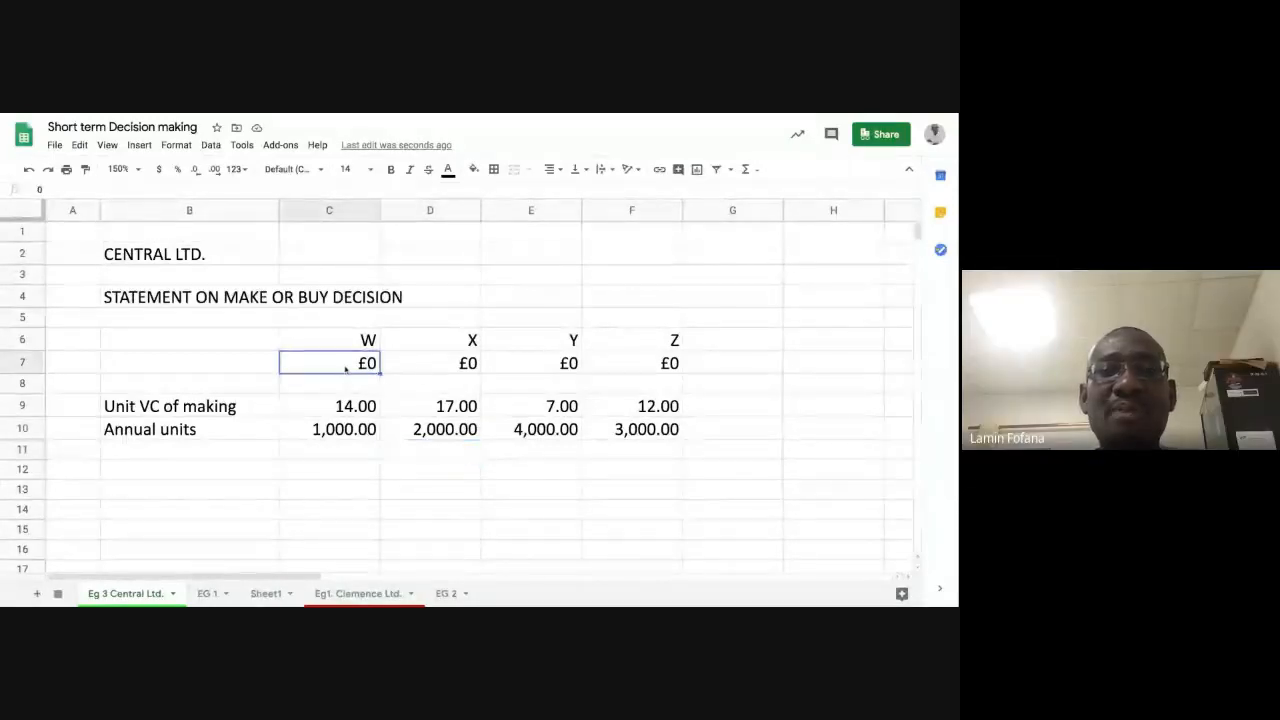
click(437, 363)
click(345, 365)
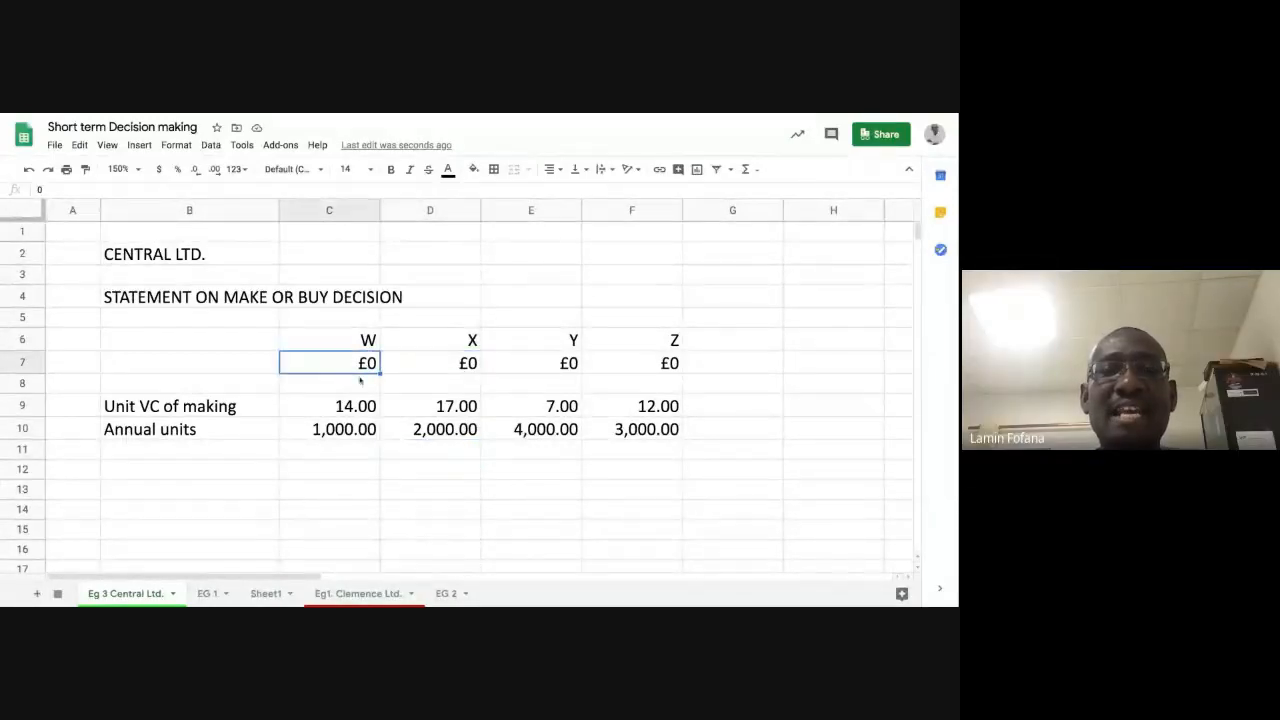
click(449, 364)
click(358, 367)
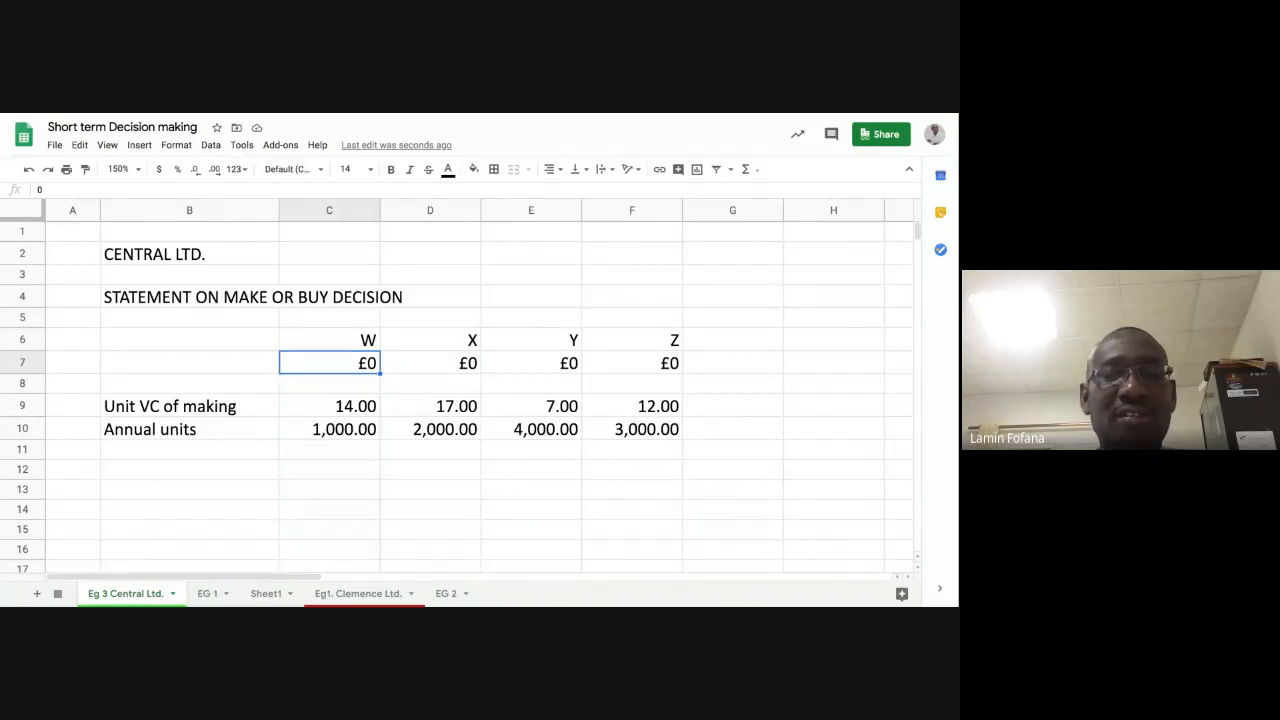
click(440, 367)
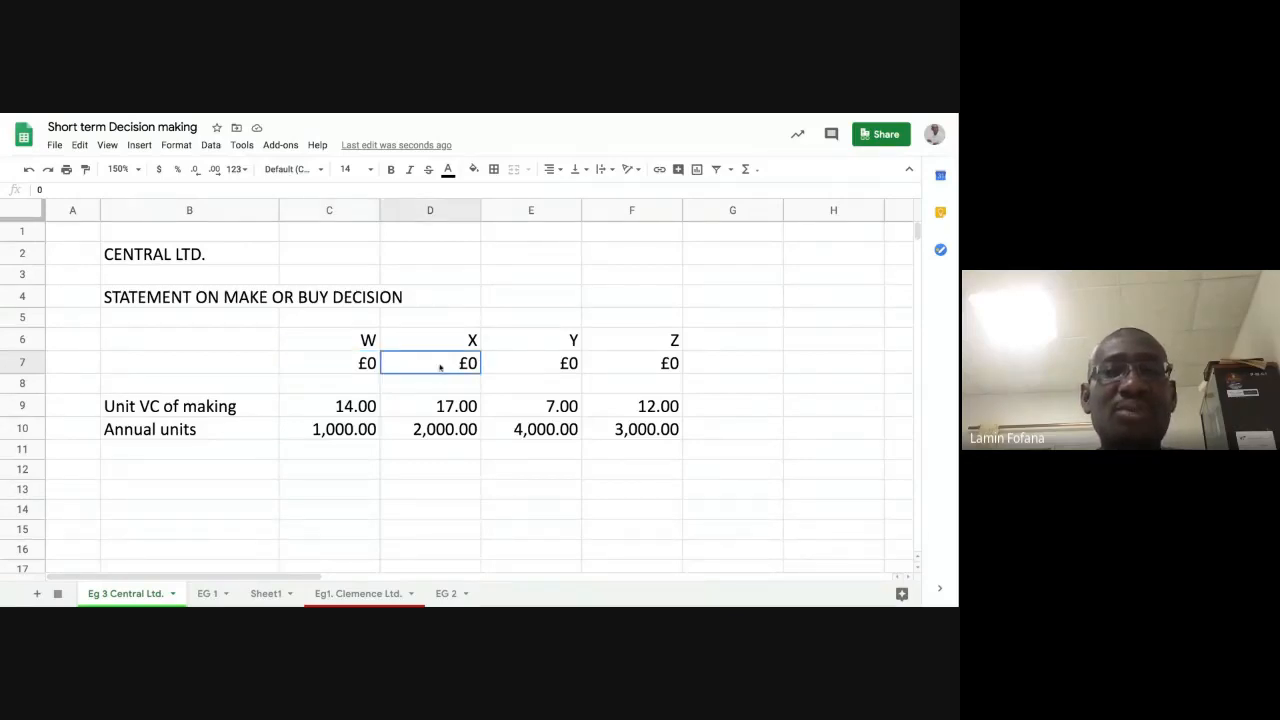
click(360, 368)
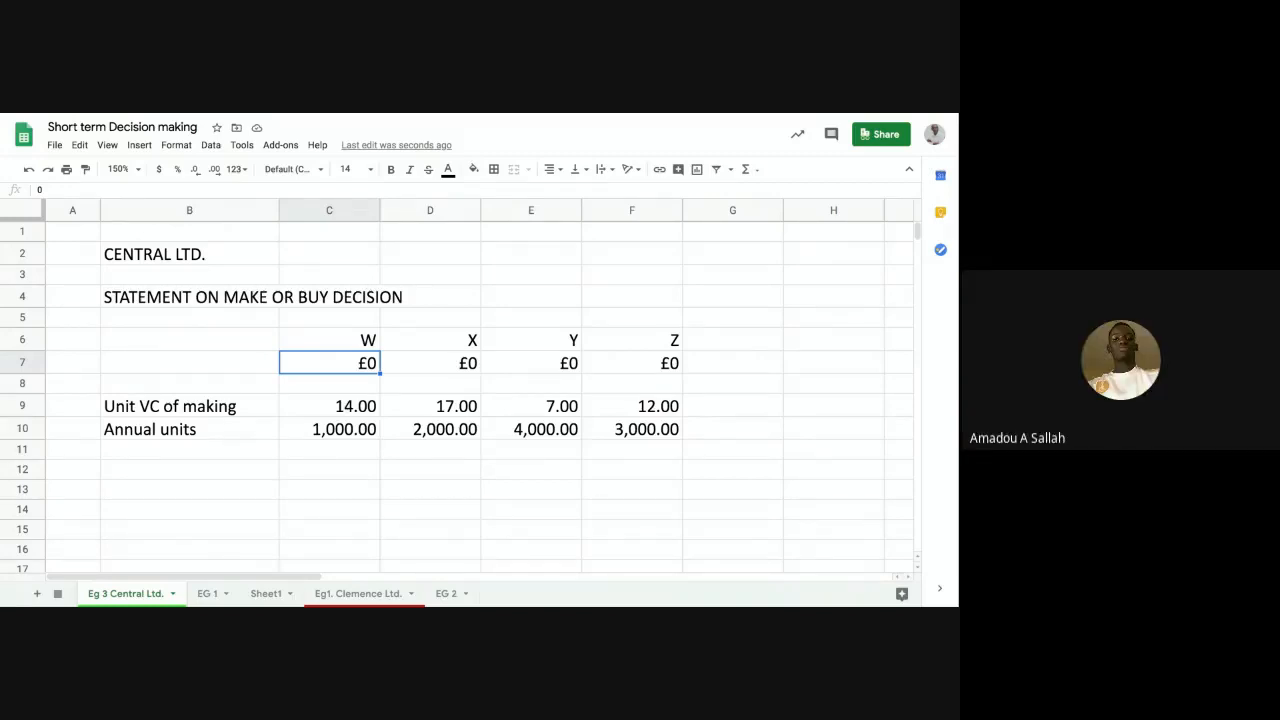
click(353, 390)
click(357, 368)
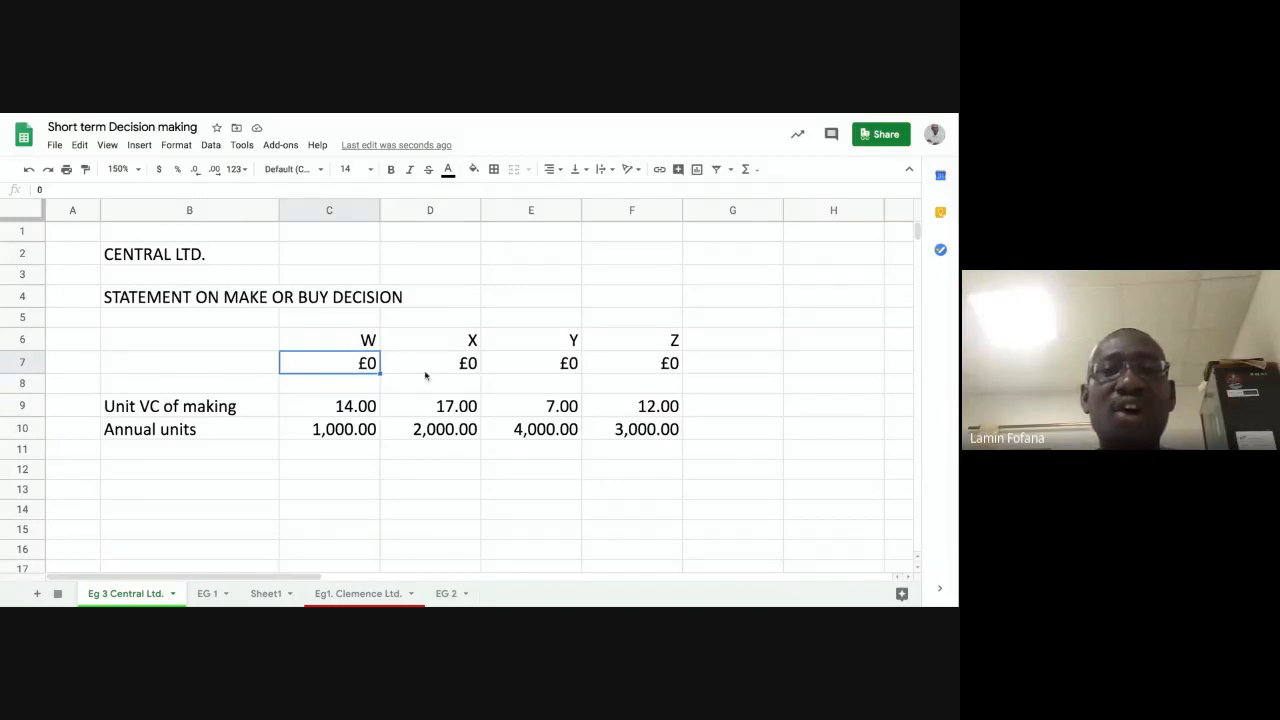
click(432, 367)
click(355, 366)
click(440, 364)
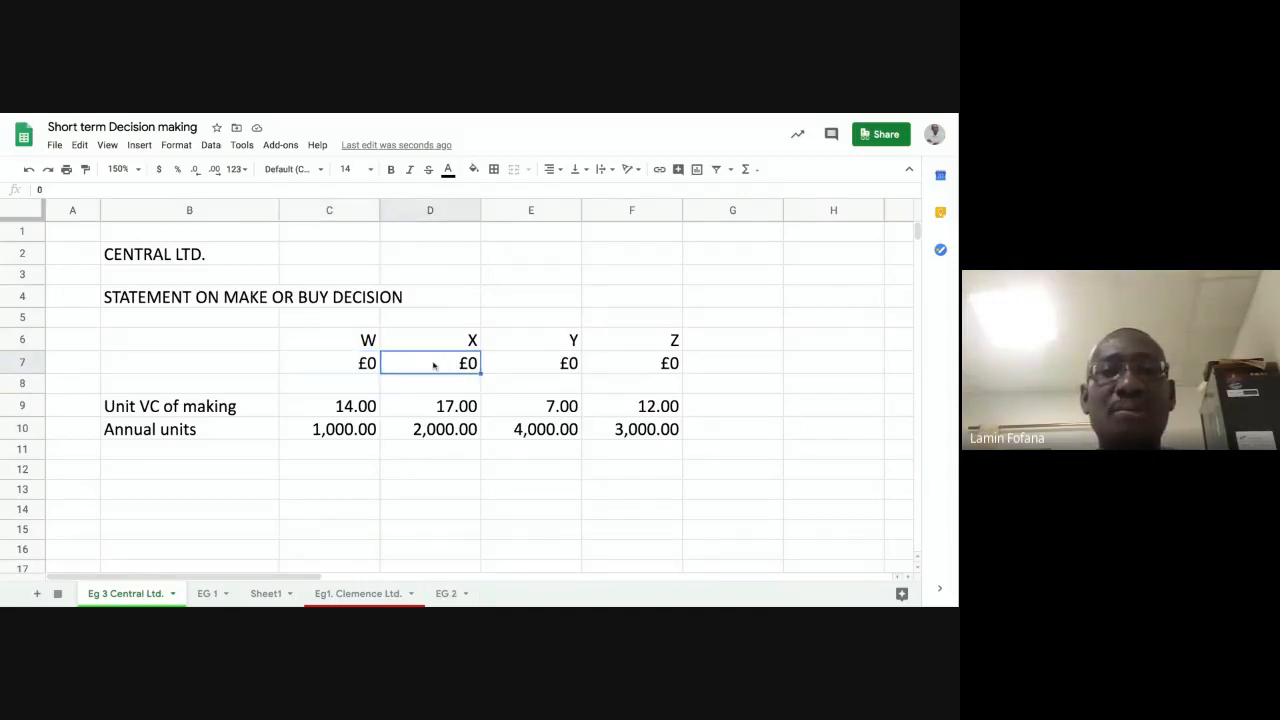
click(351, 364)
click(429, 366)
click(516, 366)
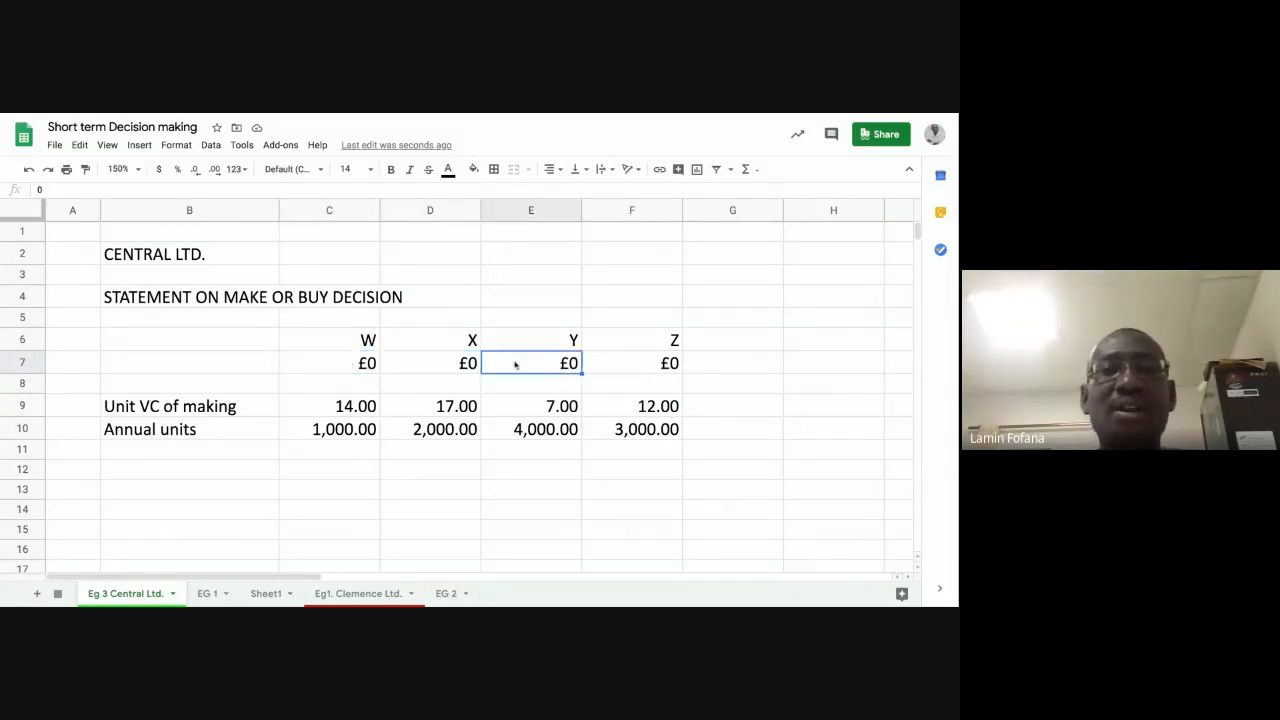
click(367, 364)
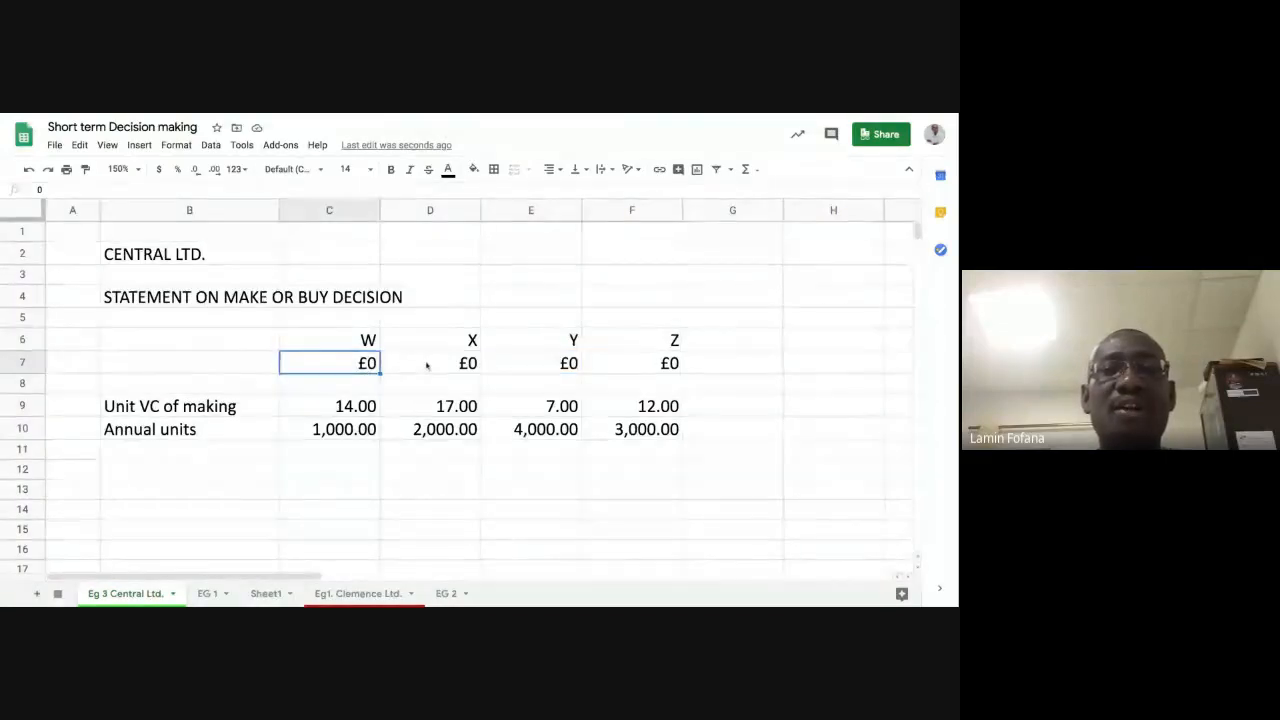
click(428, 364)
click(355, 366)
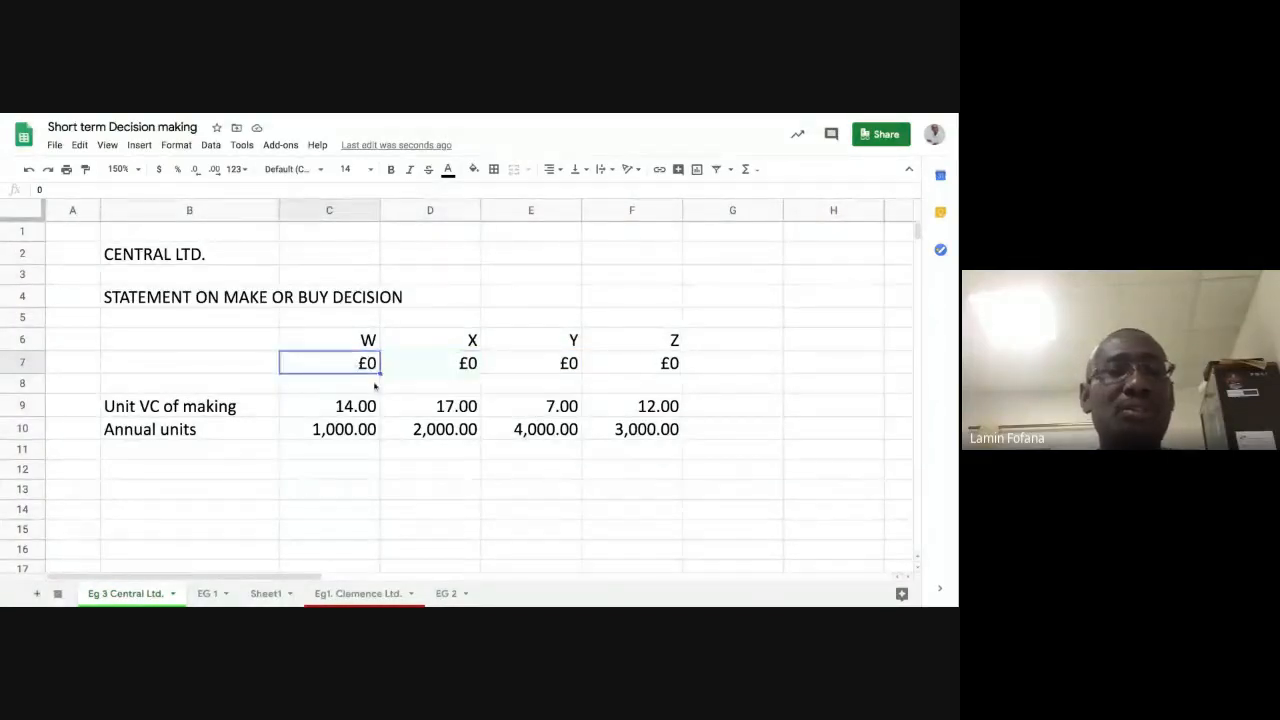
click(428, 366)
click(535, 368)
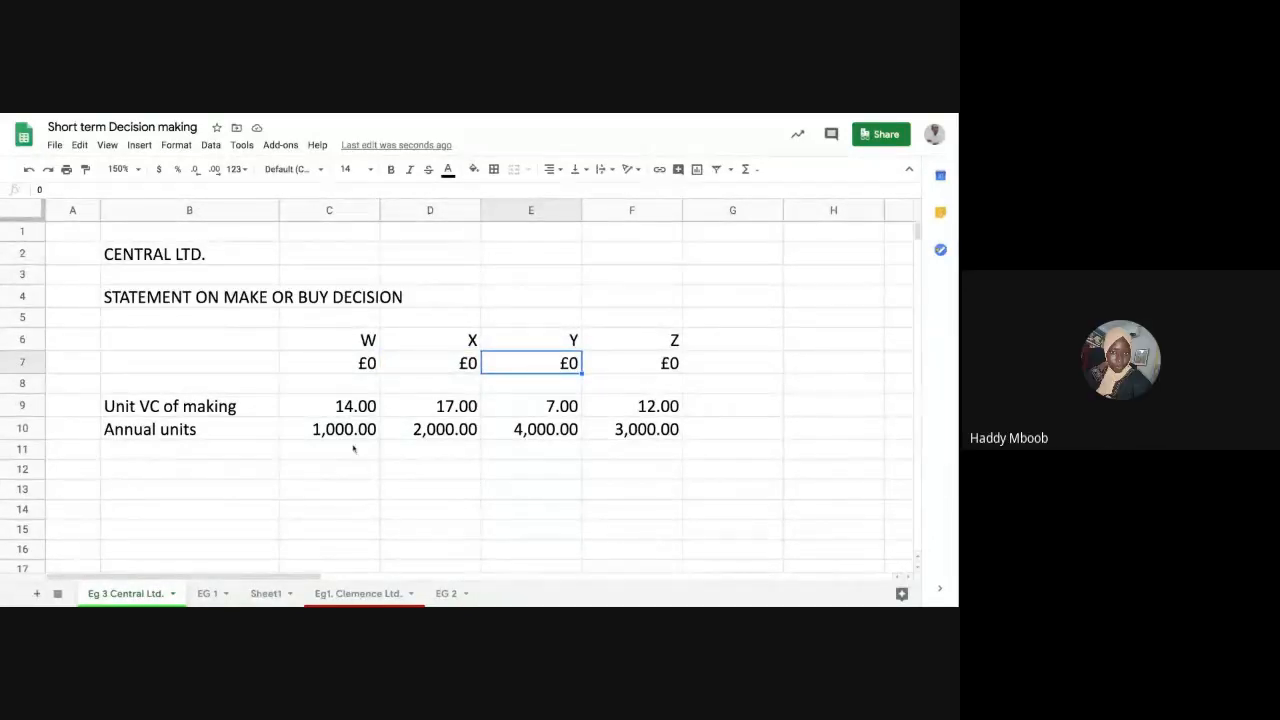
click(343, 406)
click(545, 408)
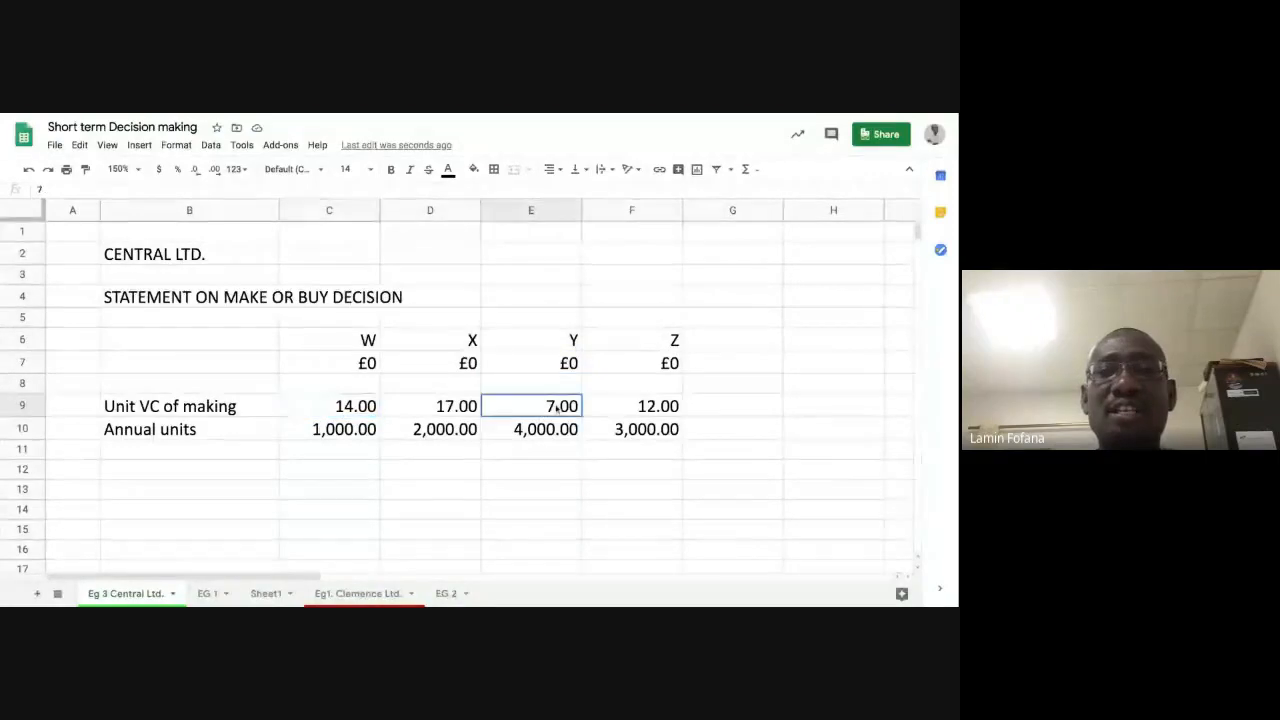
click(650, 414)
click(428, 414)
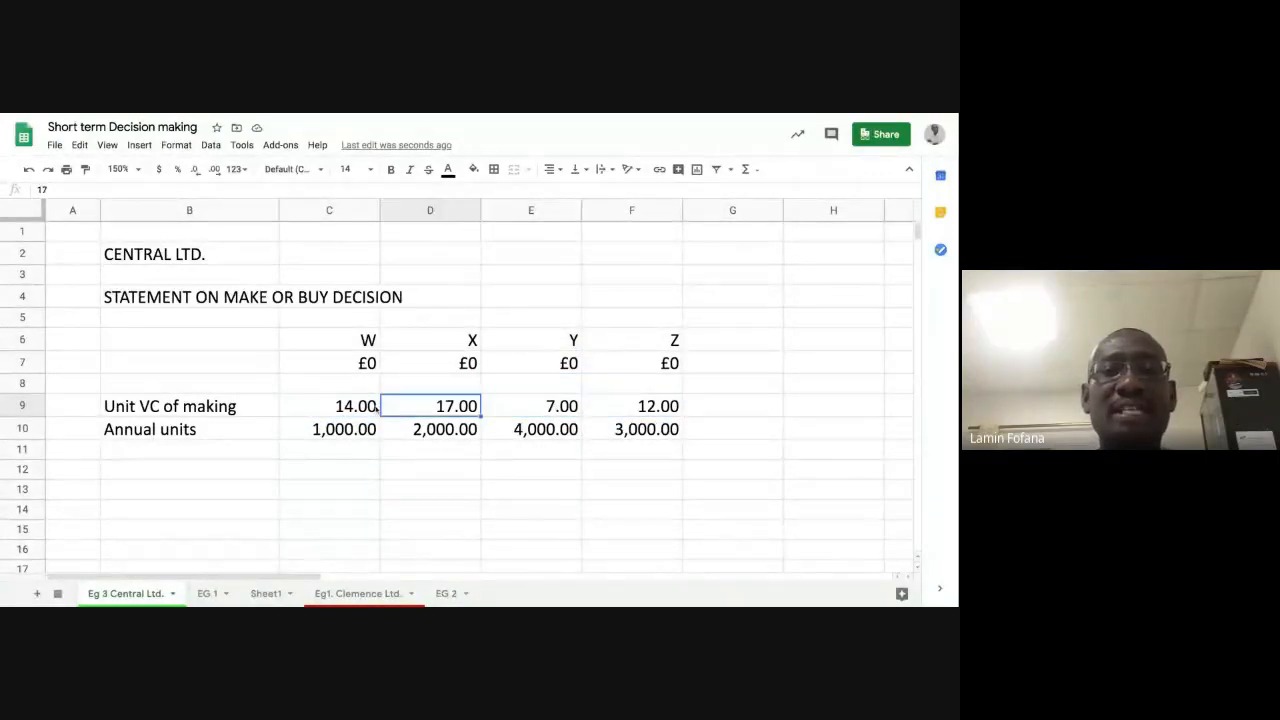
click(356, 418)
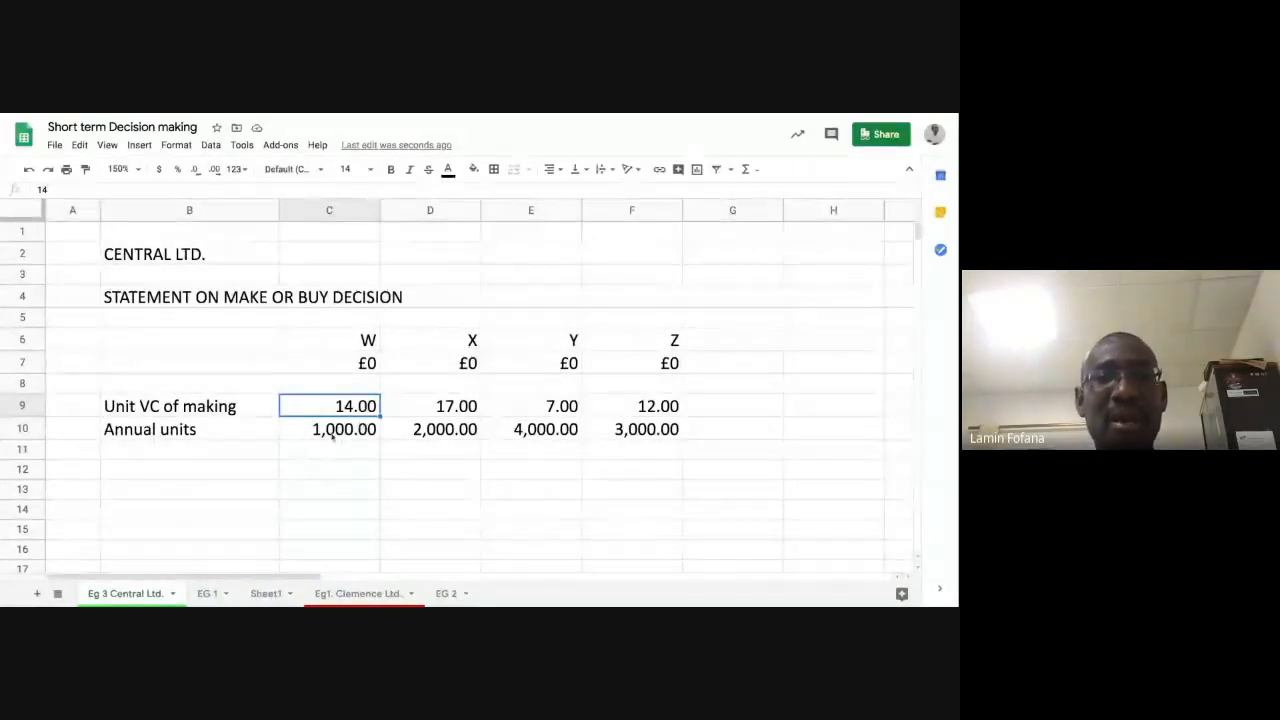
click(348, 365)
click(466, 364)
click(545, 364)
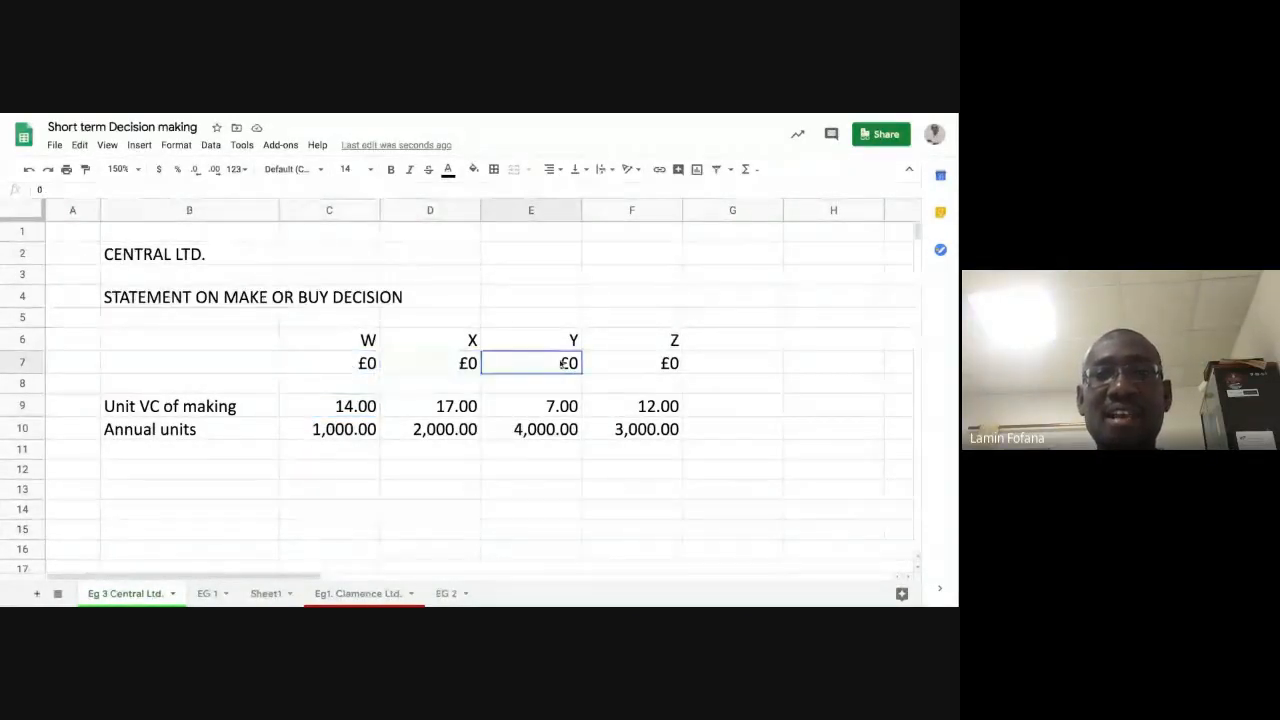
click(653, 368)
click(347, 368)
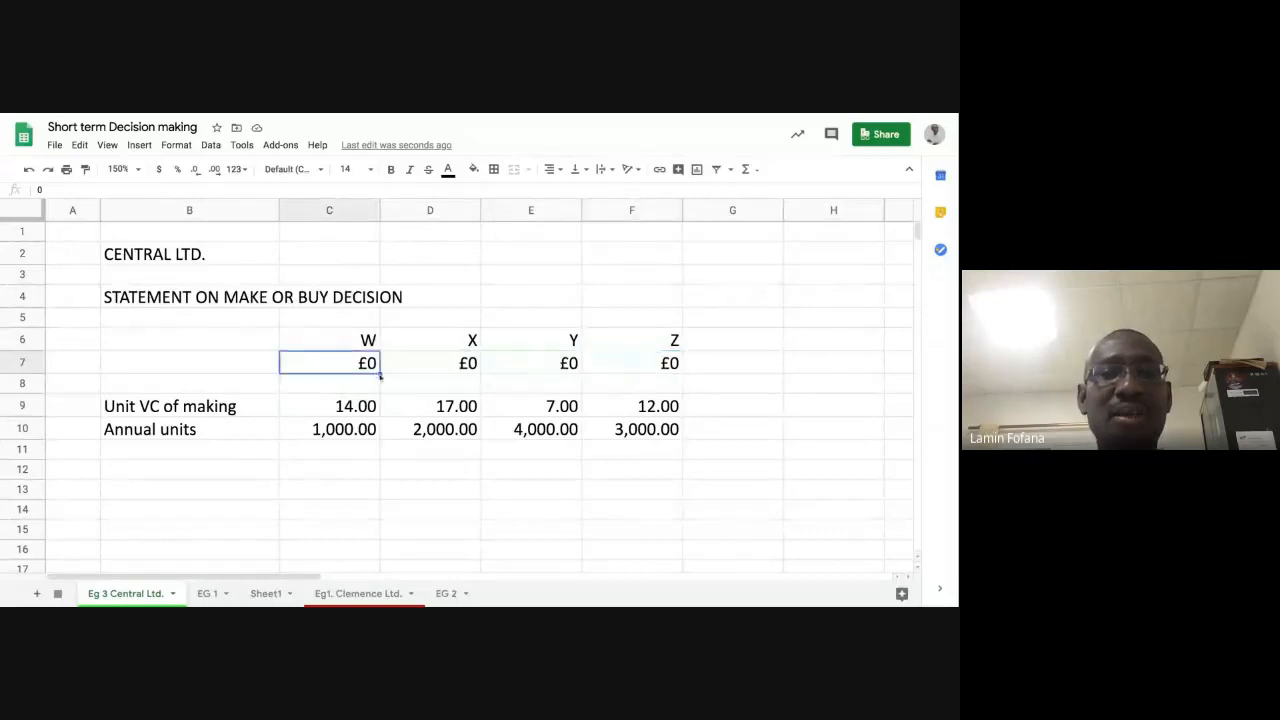
click(440, 369)
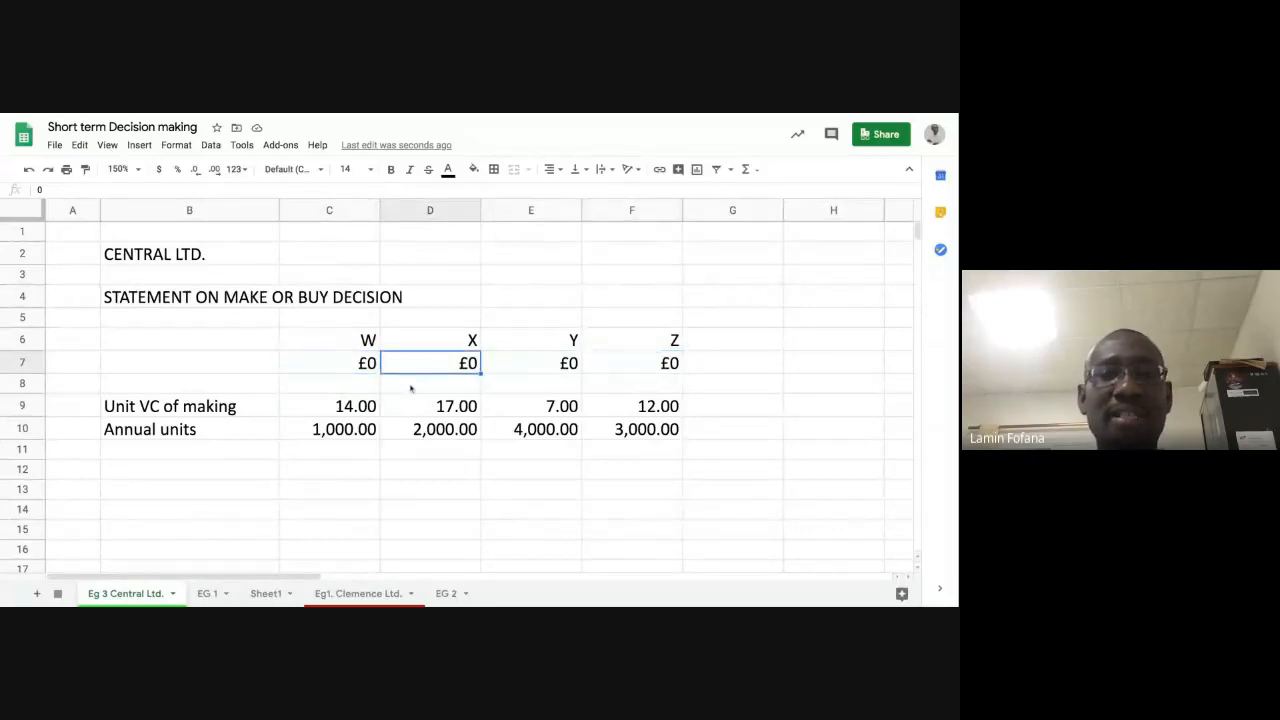
click(363, 366)
click(428, 365)
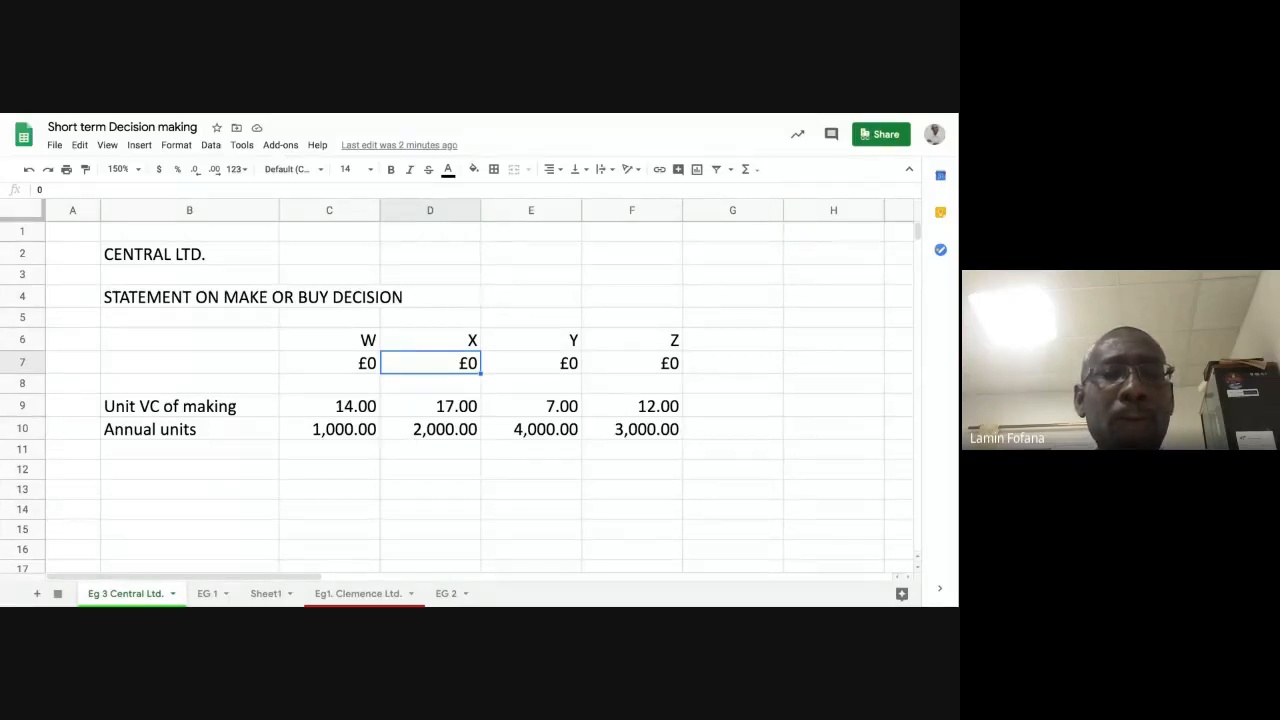
click(357, 455)
click(340, 434)
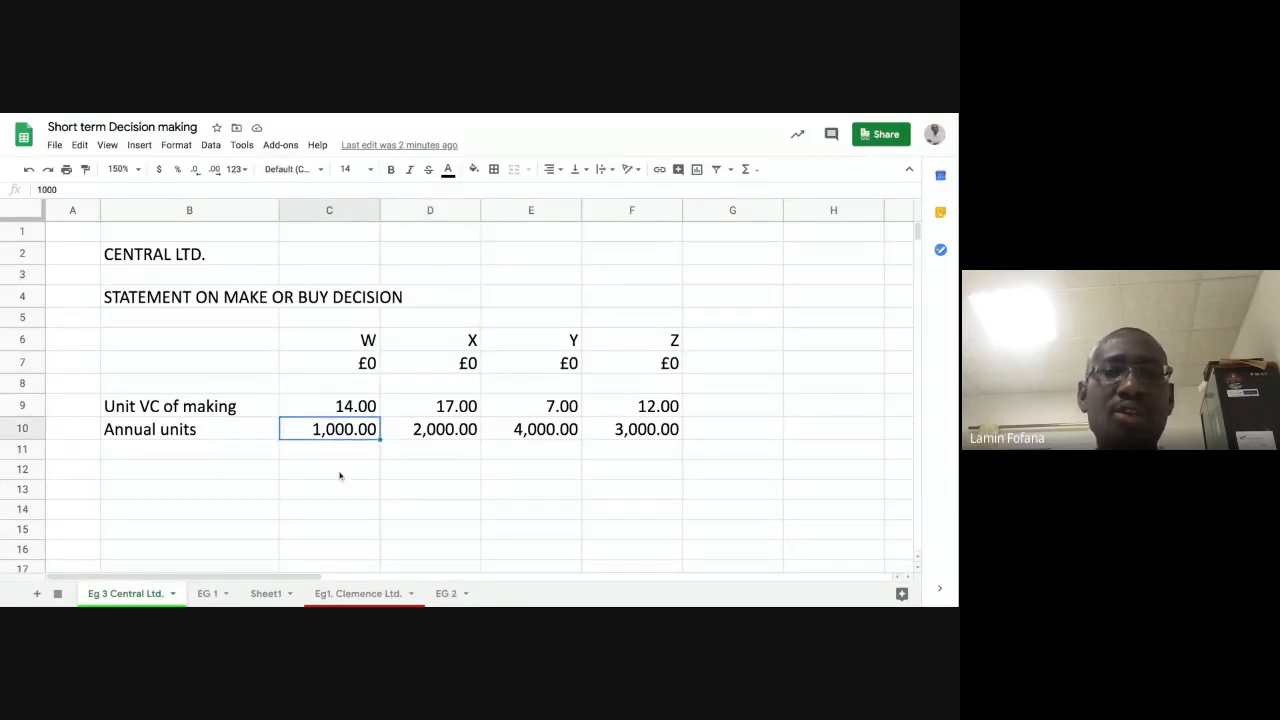
key(Down)
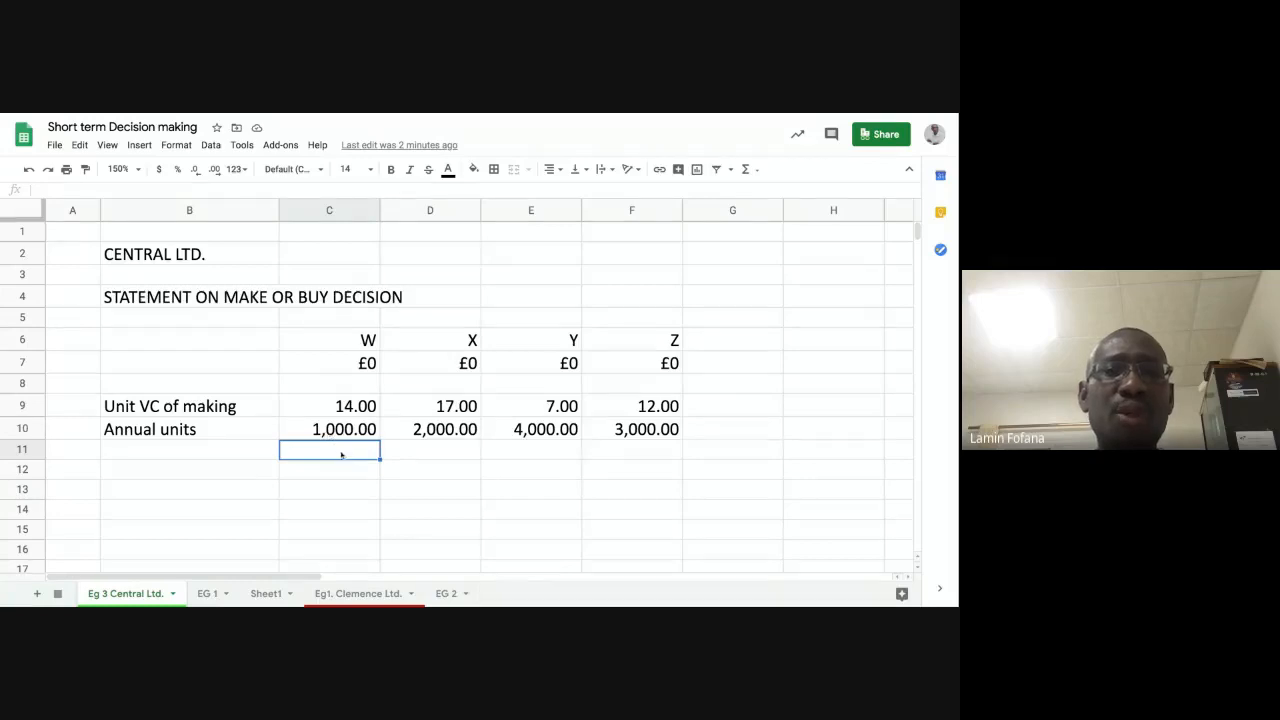
click(347, 469)
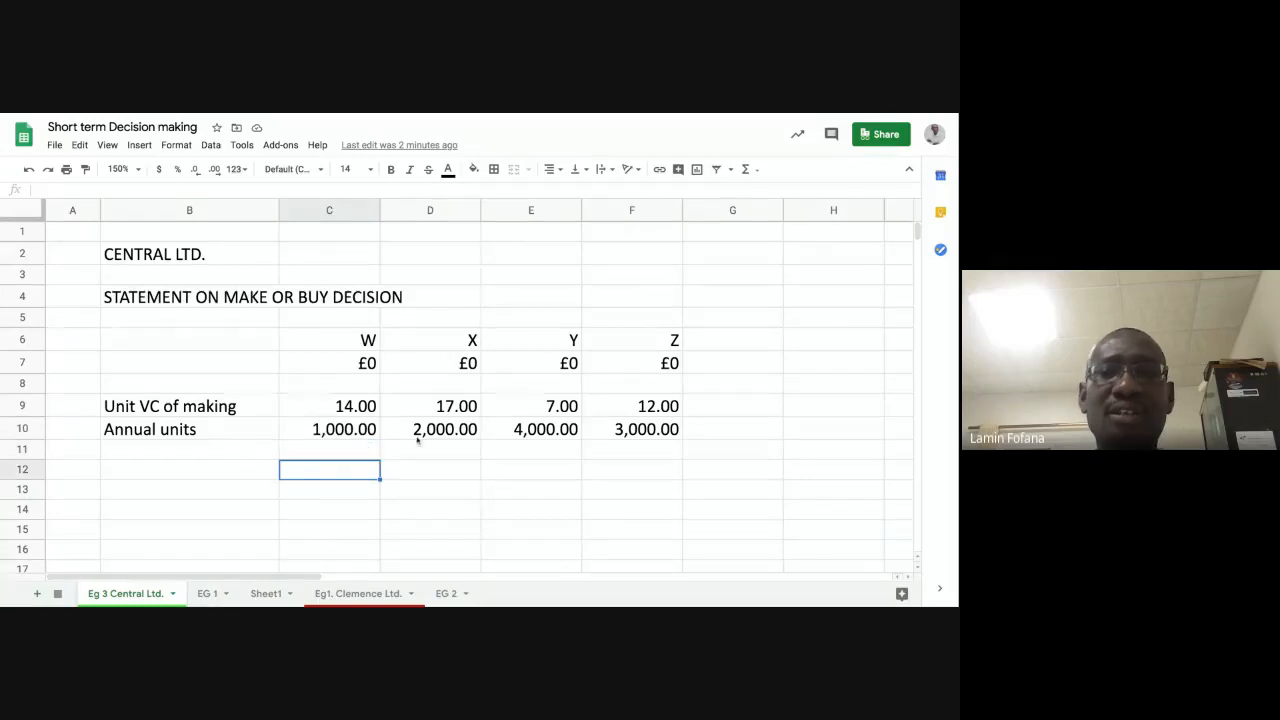
click(640, 432)
click(331, 450)
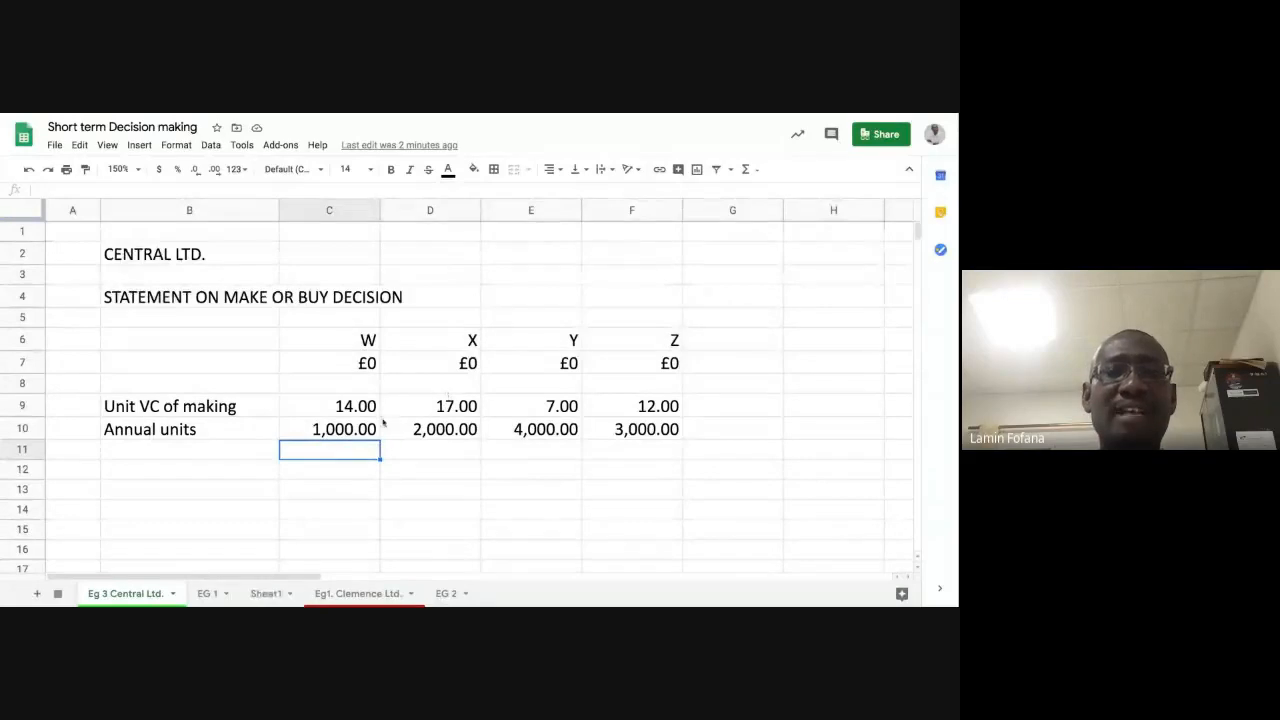
click(457, 470)
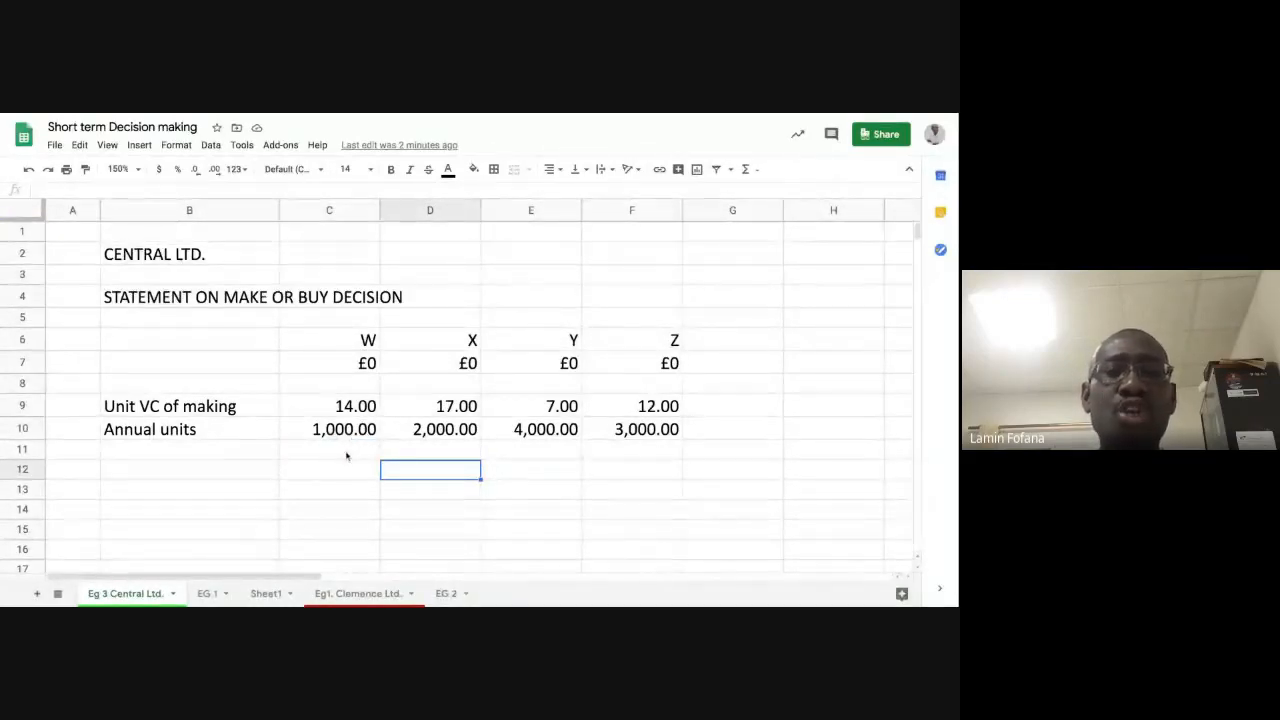
click(347, 455)
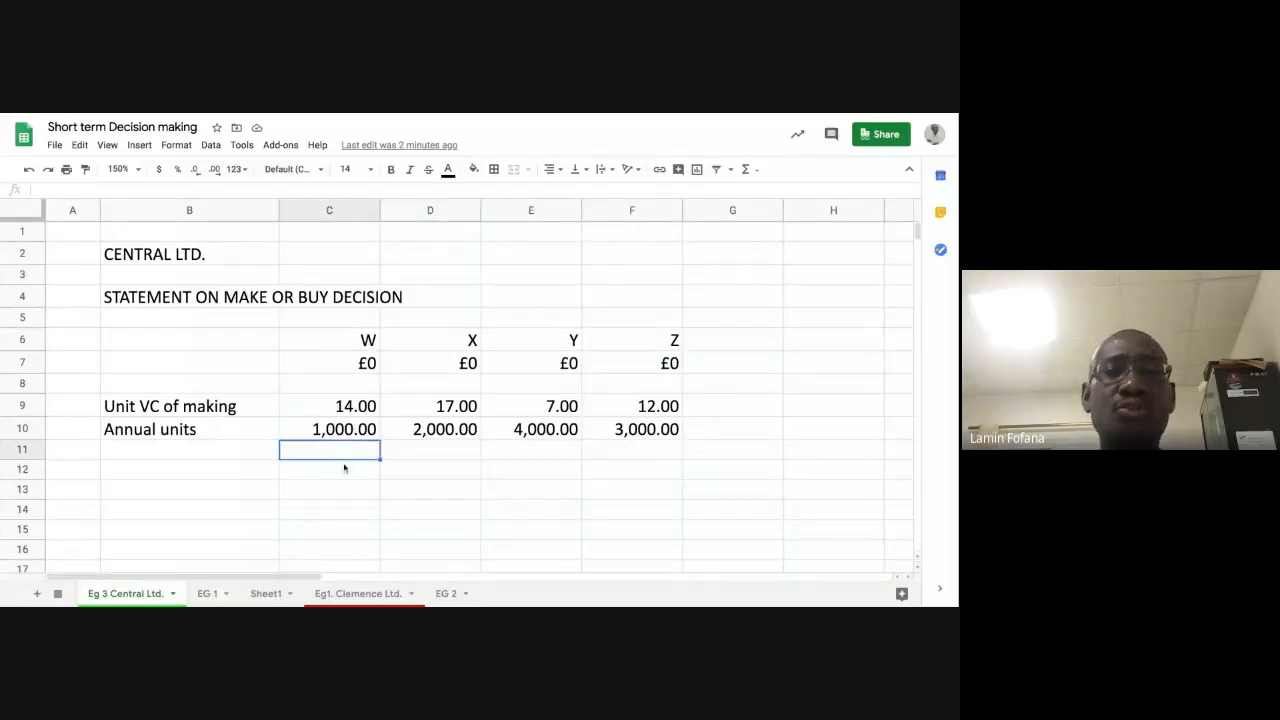
Reduce the annual units in cells C10 to F10 to no decimal places.
click(346, 432)
key(shift+Right)
key(shift+Right)
key(shift+Right)
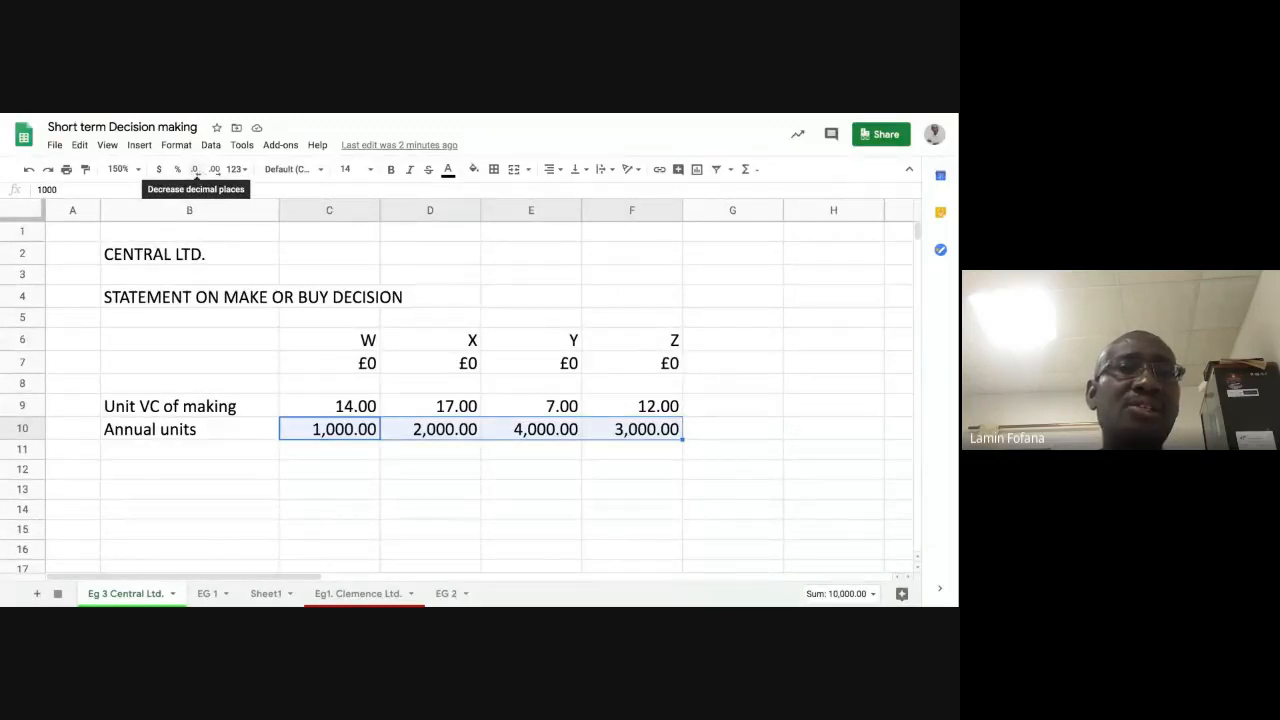
click(195, 169)
click(195, 169)
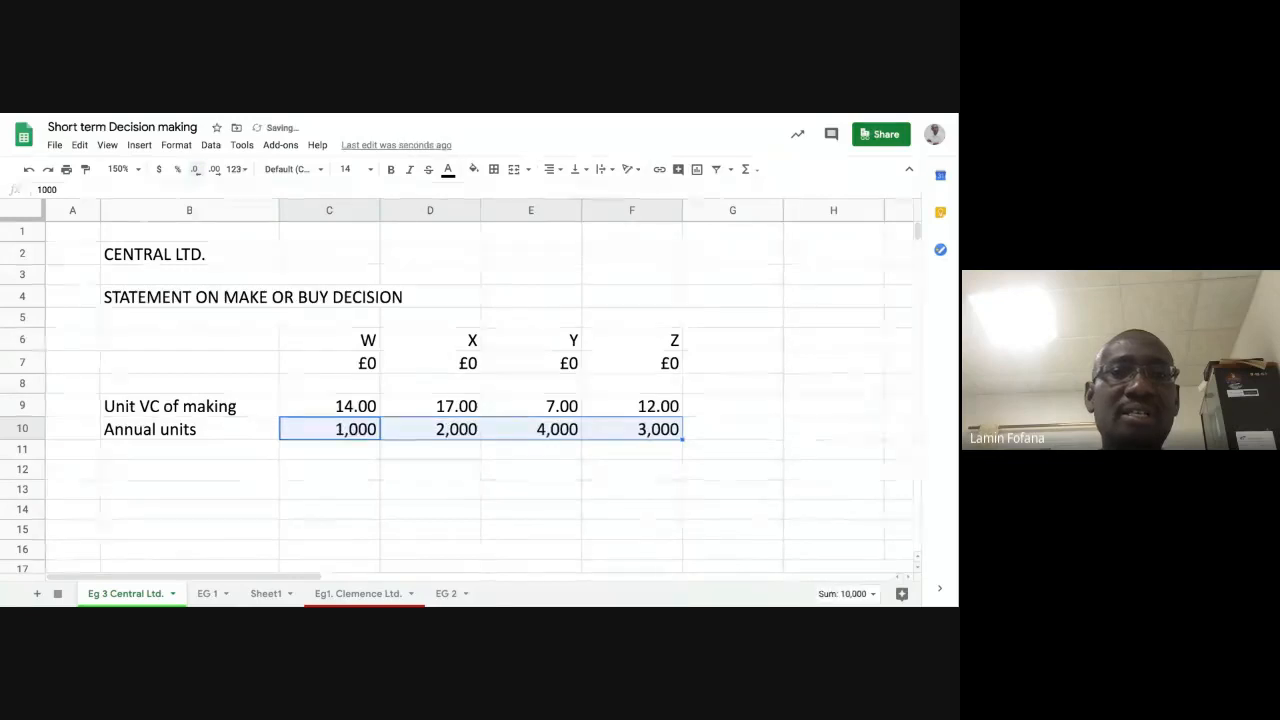
click(312, 450)
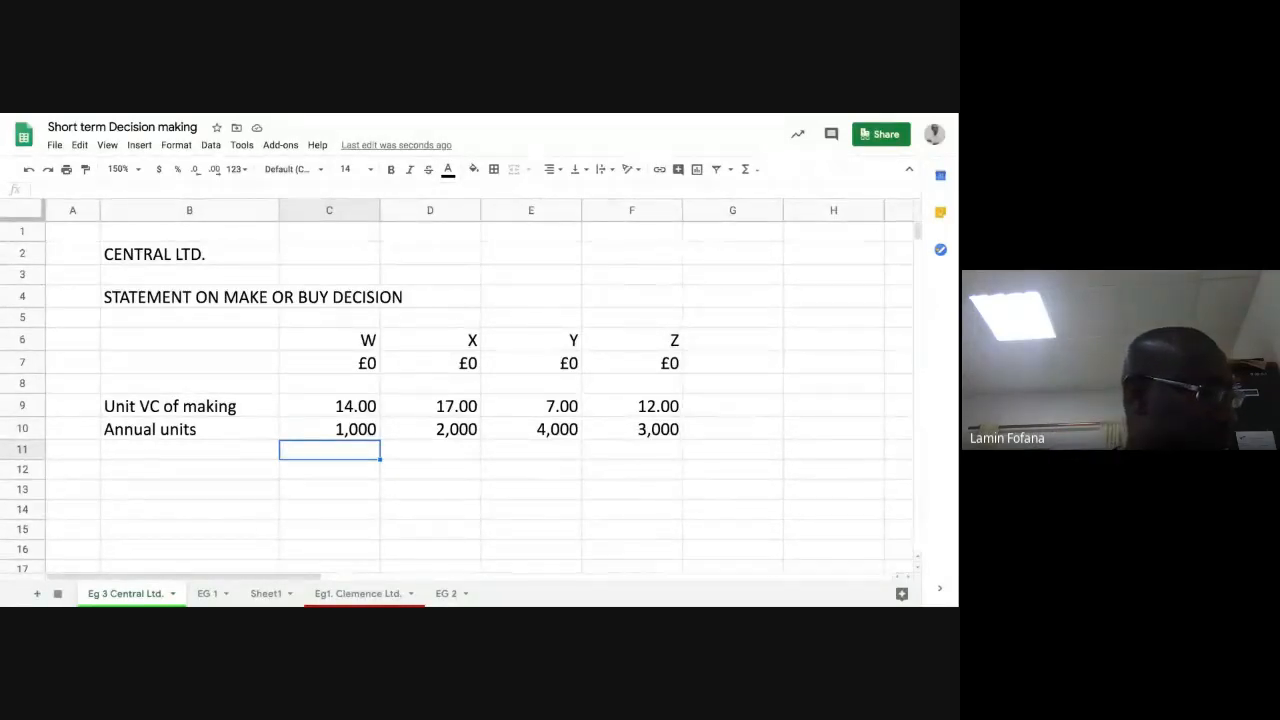
Add the row label "Total VC" in cell B12, below the annual units.
click(217, 475)
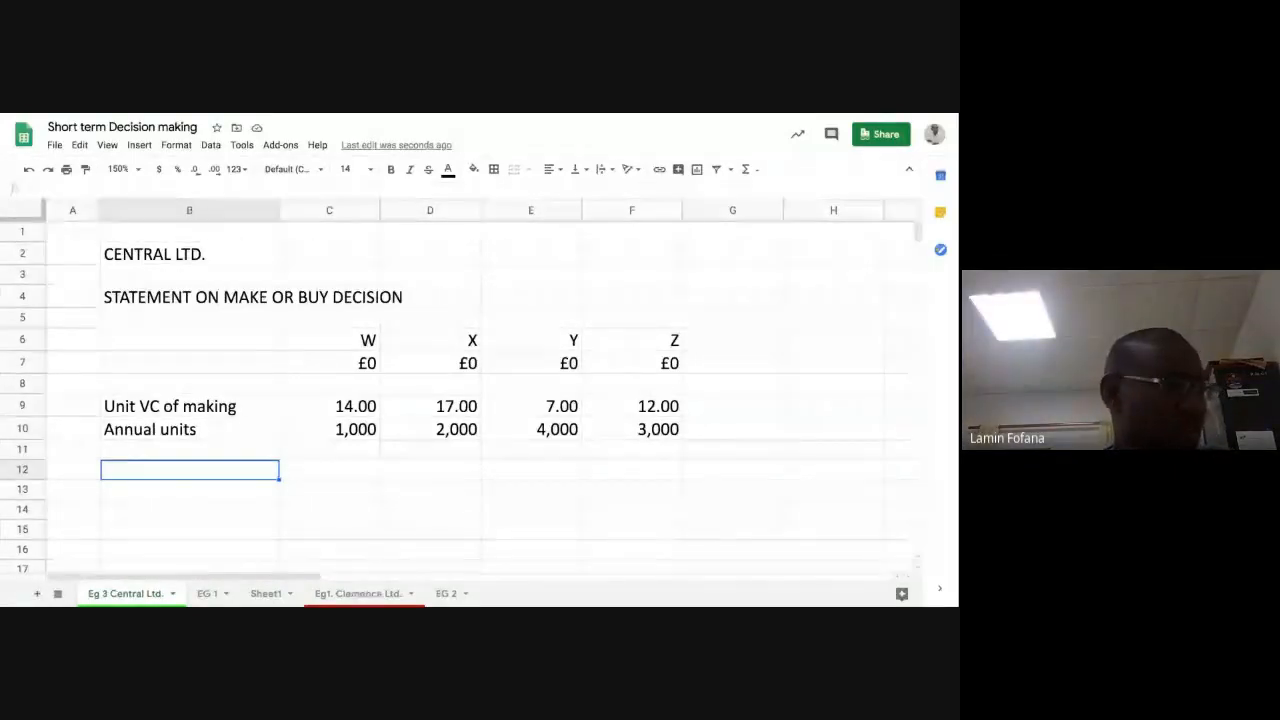
text(Total)
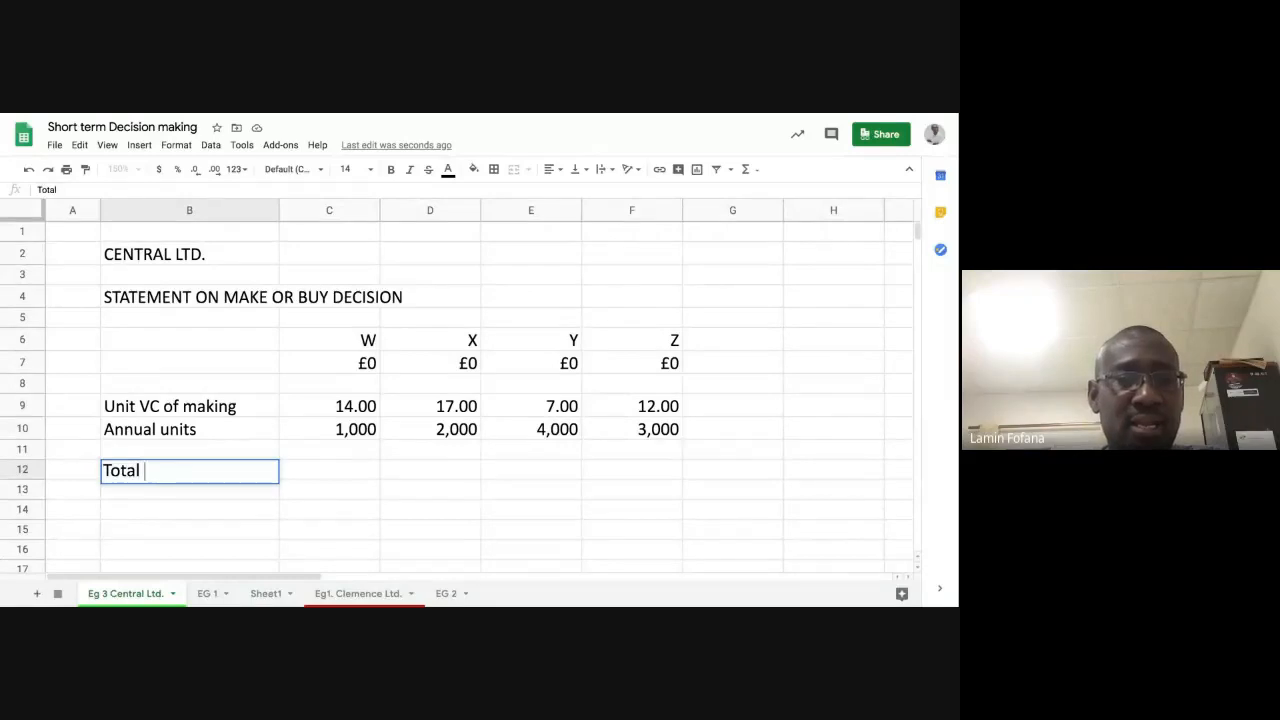
text( VC)
key(Tab)
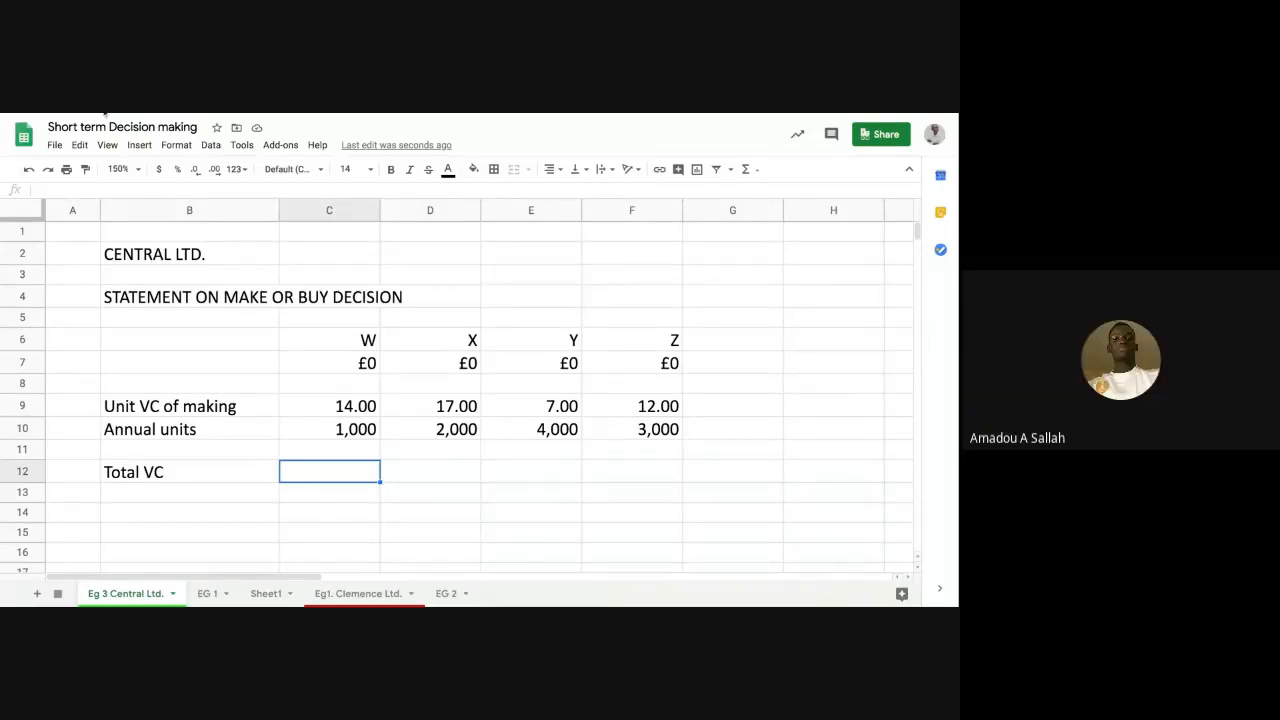
Calculate product W's total variable cost in cell C12 with the formula =C9*C10.
text(=)
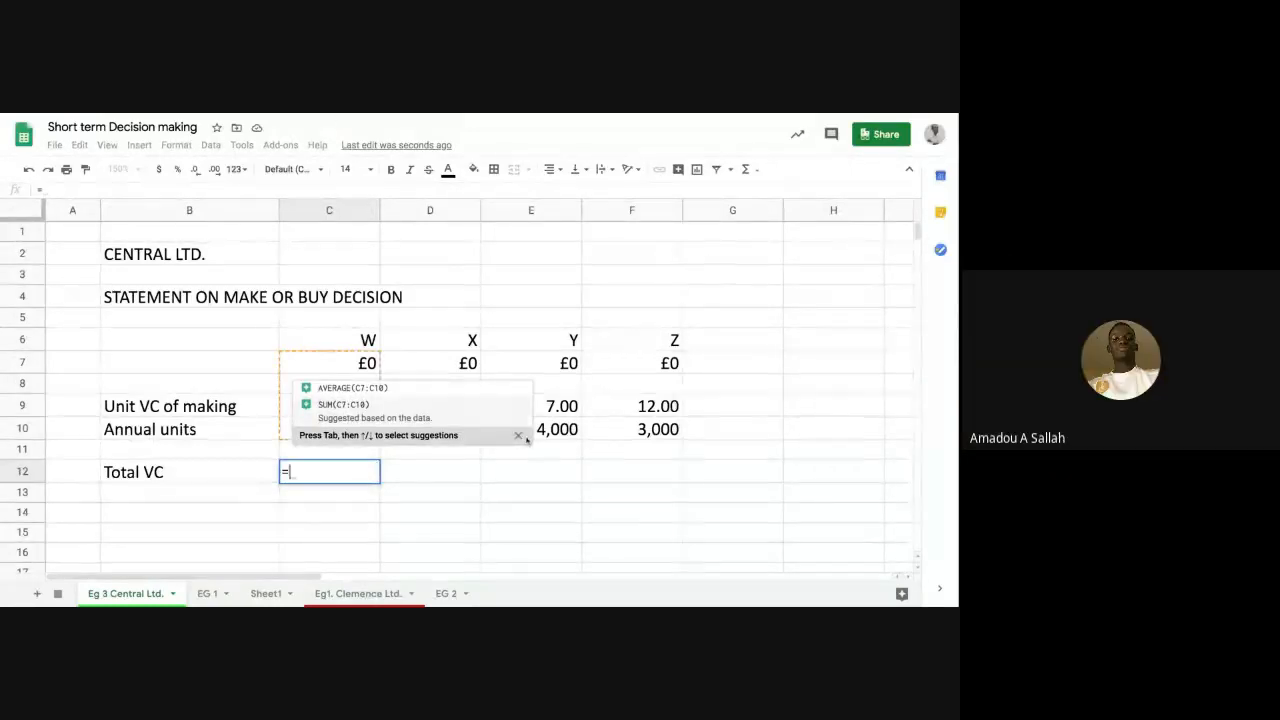
click(289, 409)
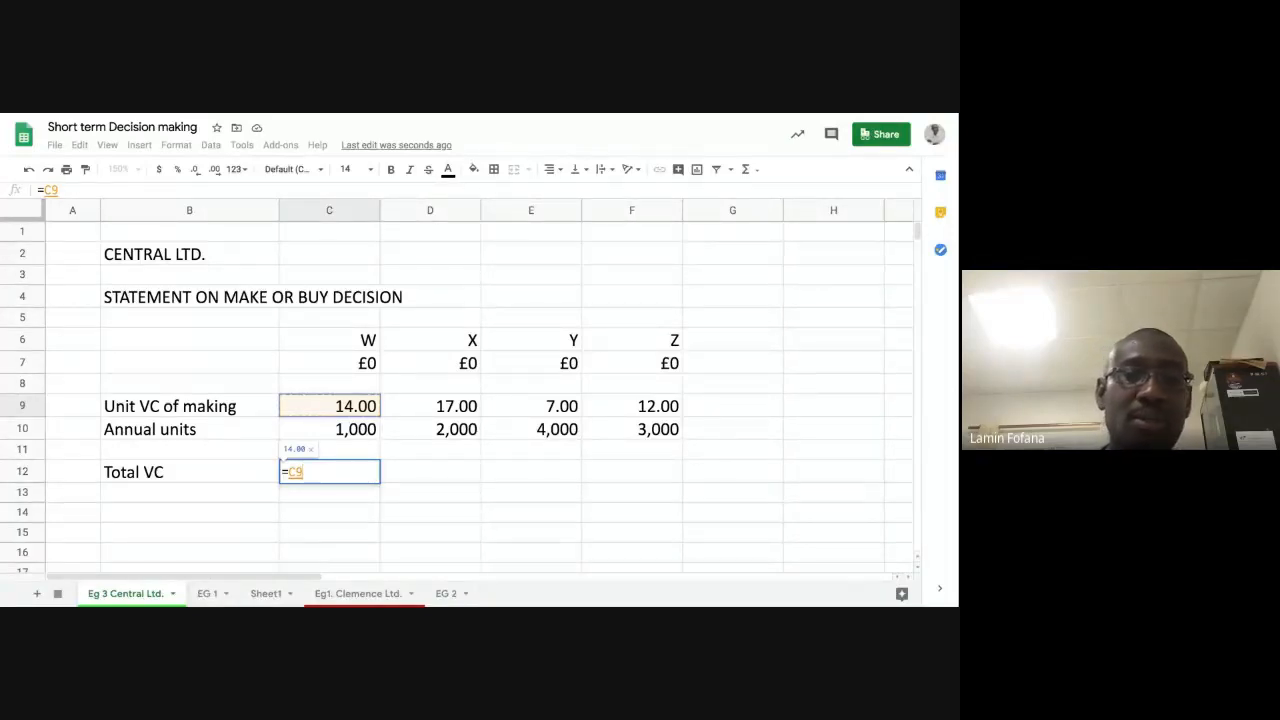
text(*)
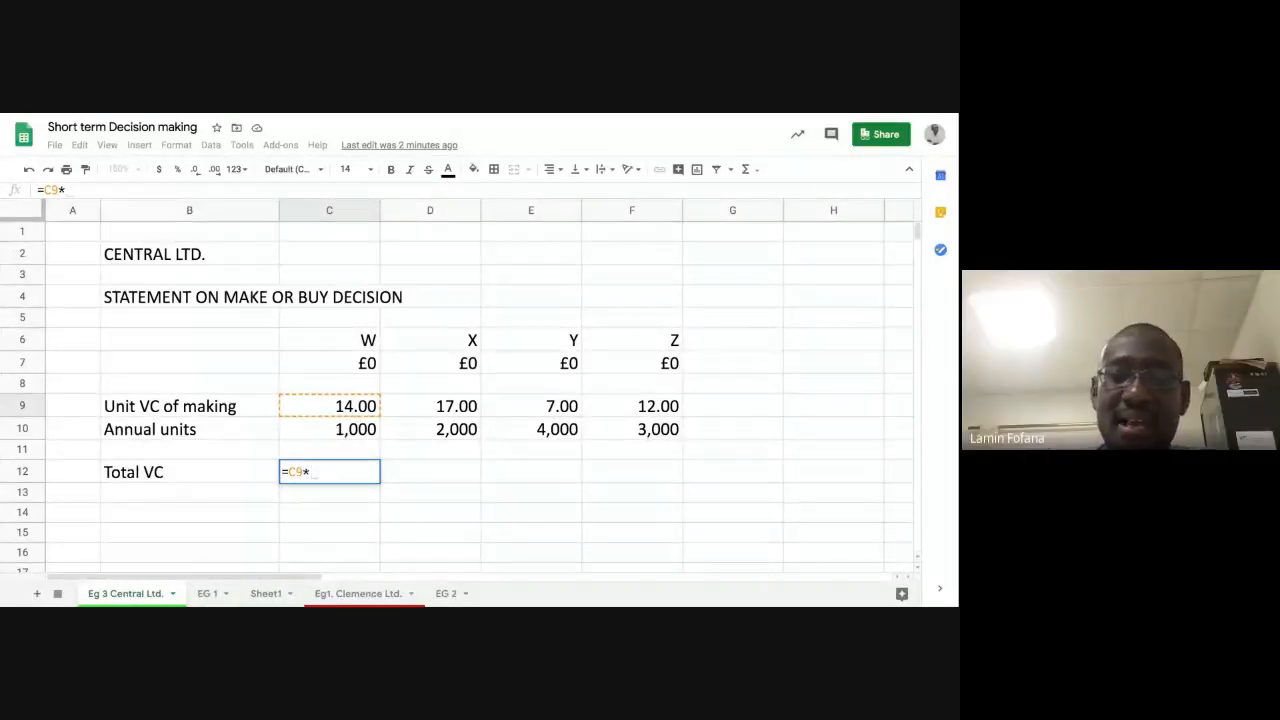
text(C10)
key(Return)
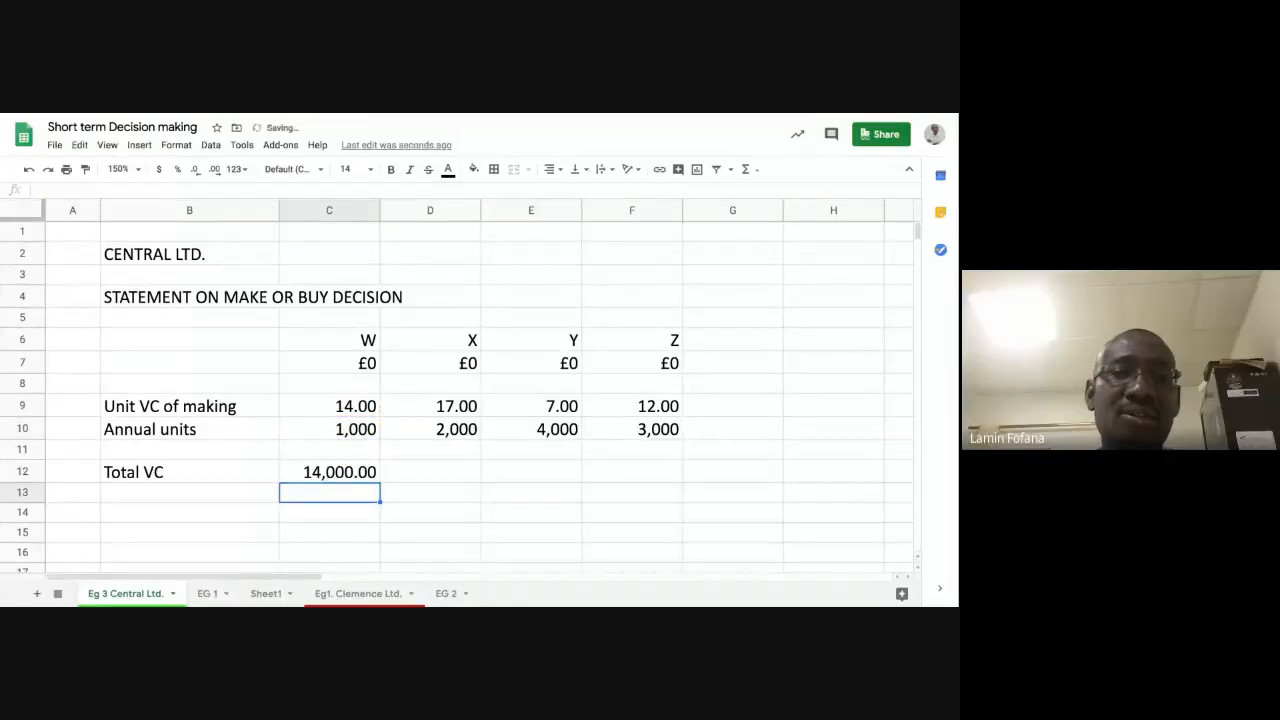
Copy the Total VC formula from C12 across to F12 for products X, Y and Z.
click(340, 478)
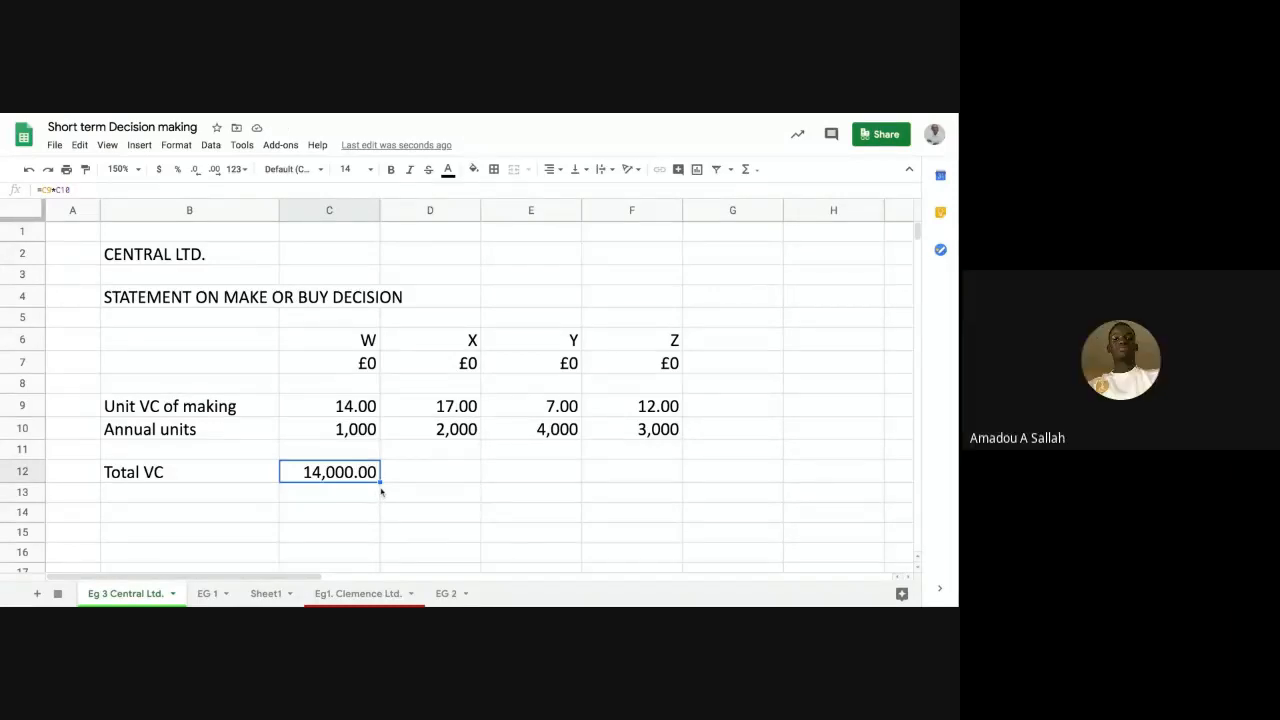
drag(380, 482, 380, 482)
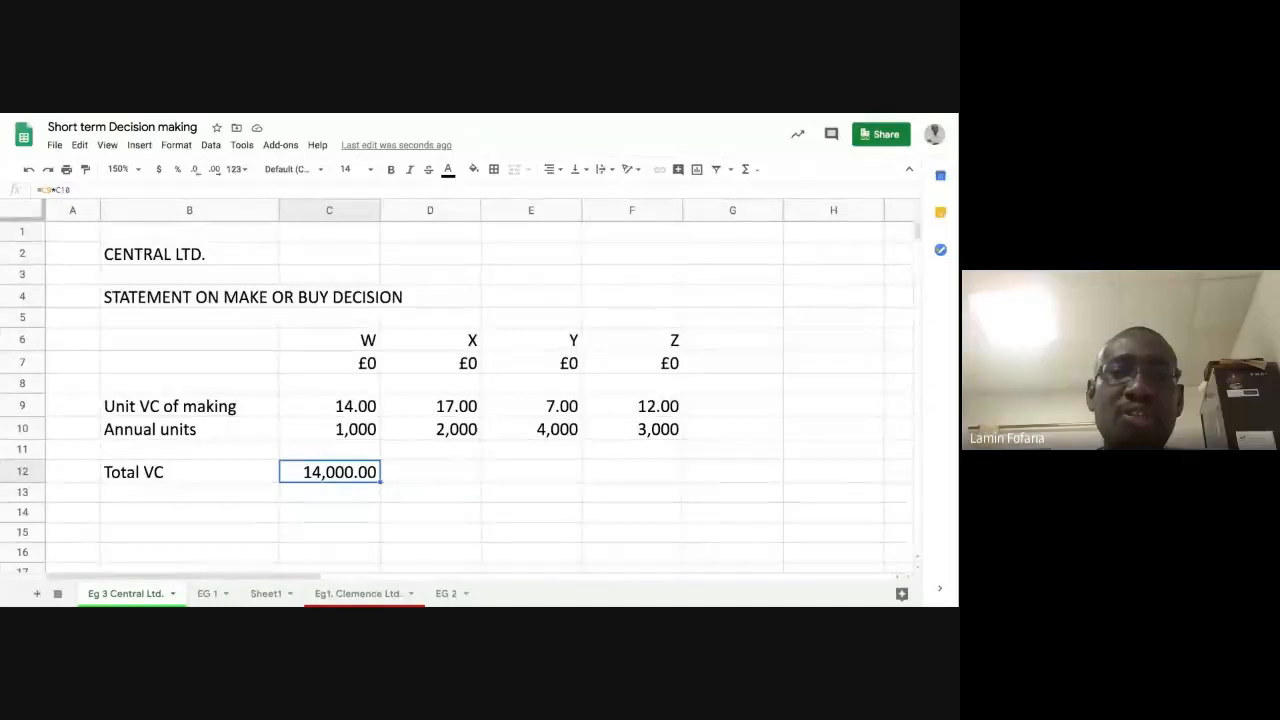
click(422, 477)
click(366, 477)
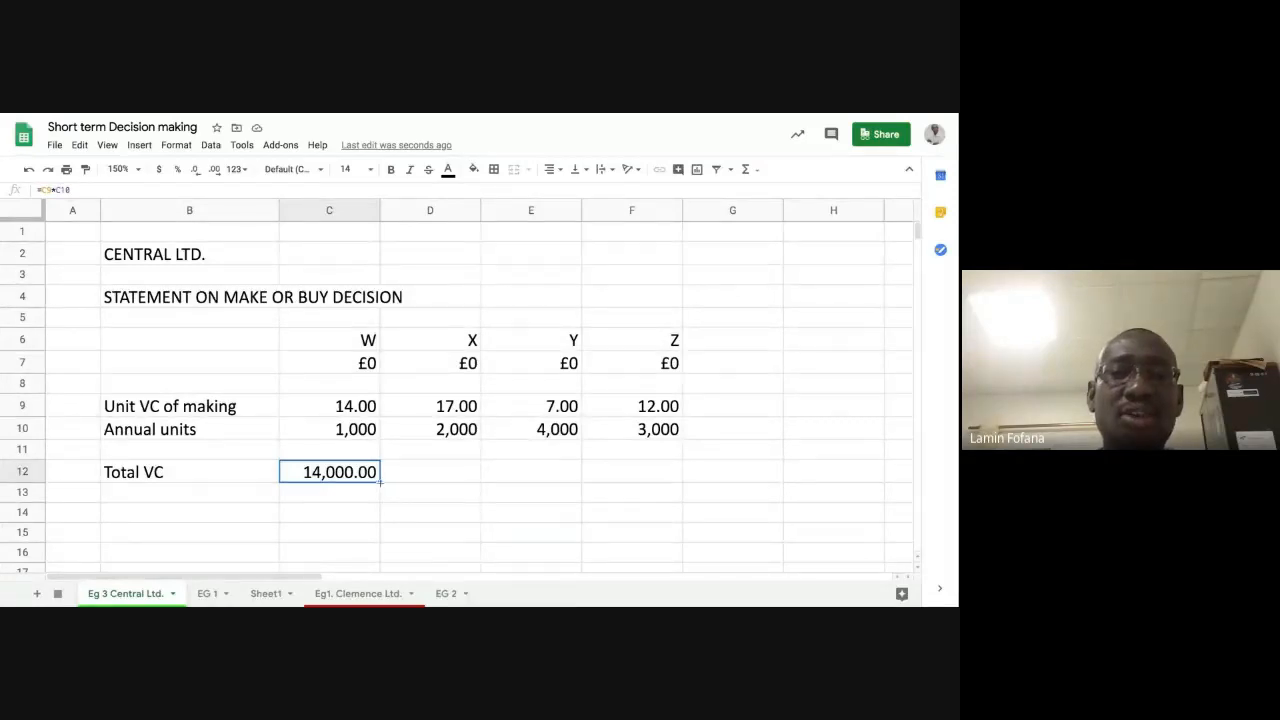
drag(380, 482, 682, 482)
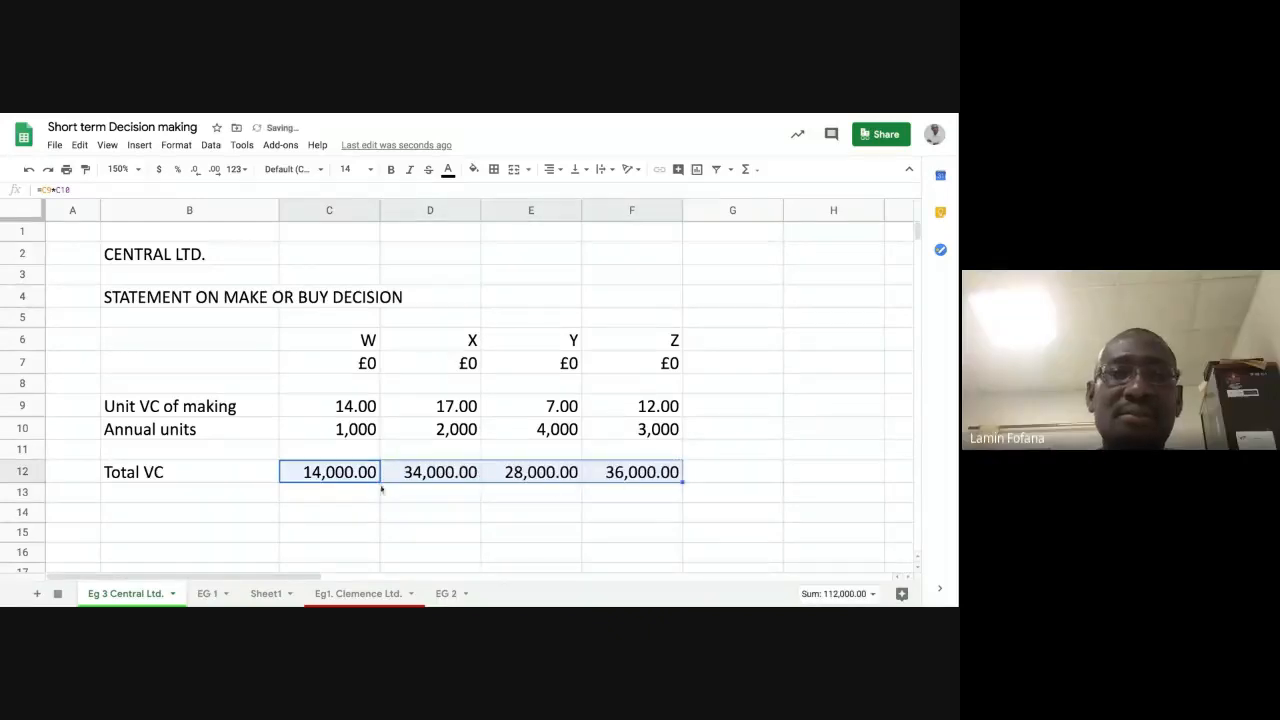
Undo the Total VC fill and copy the formula from C12 across to F12 again.
click(29, 170)
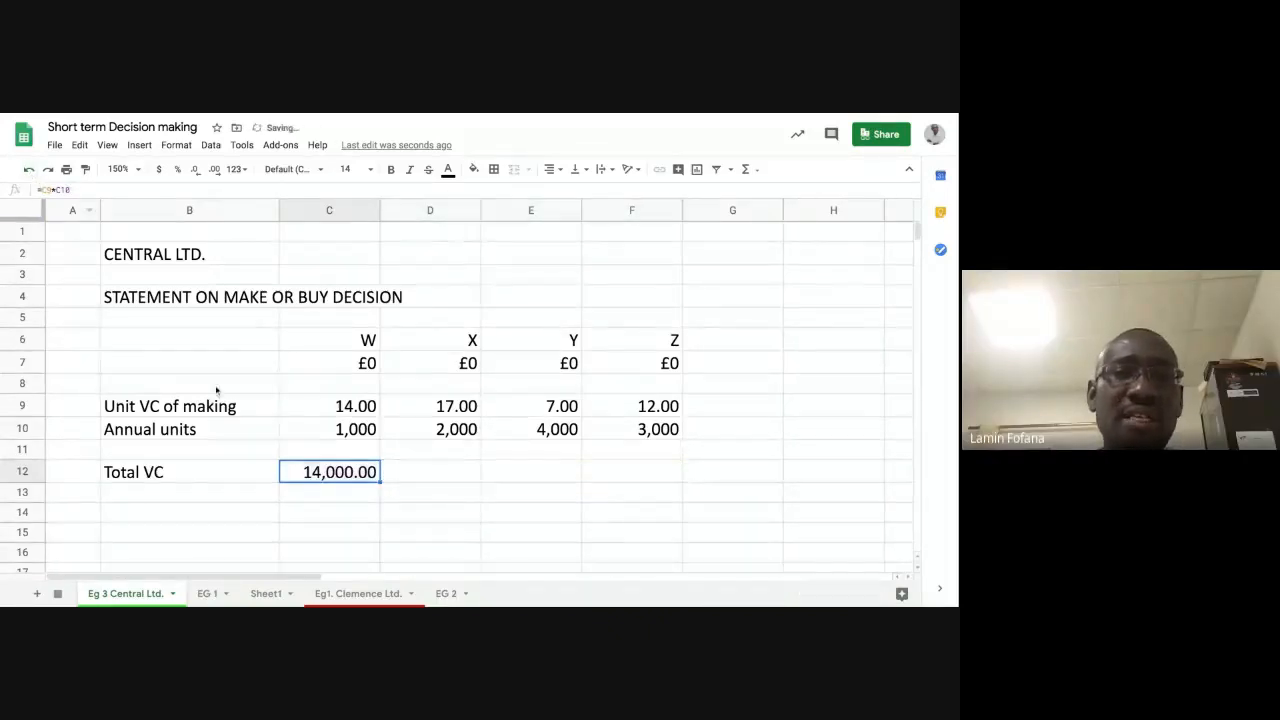
click(347, 495)
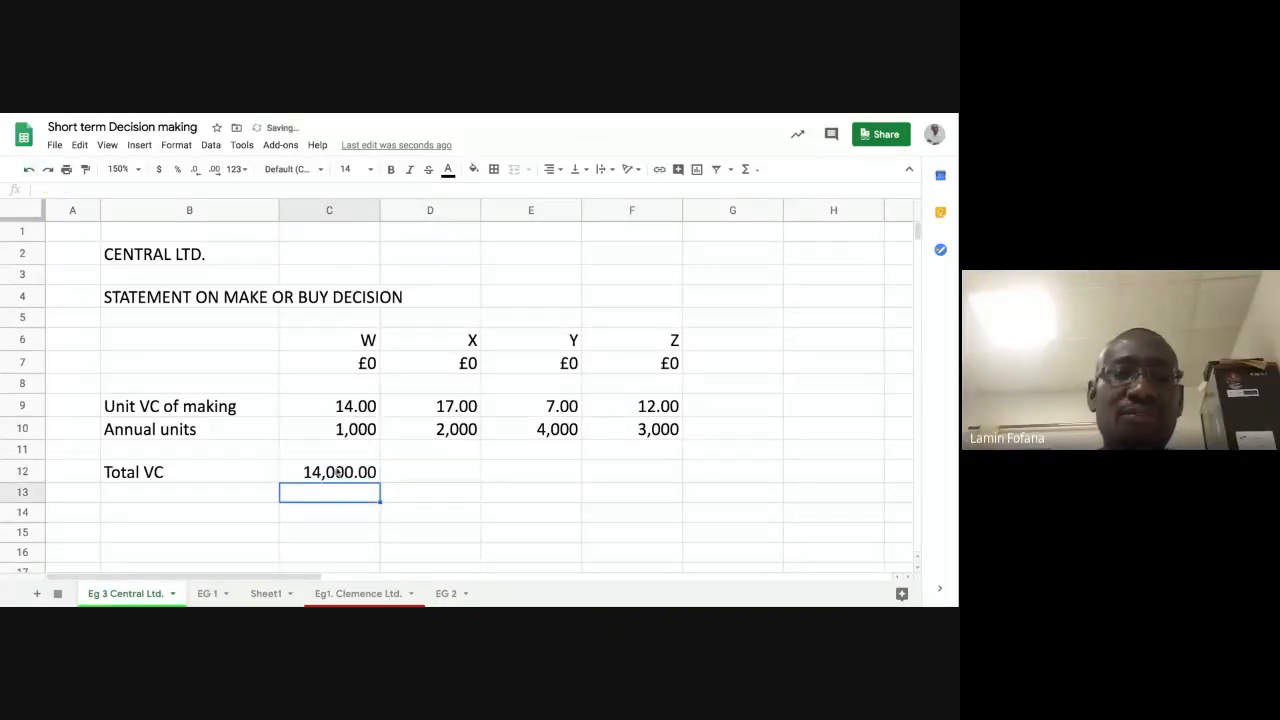
click(337, 475)
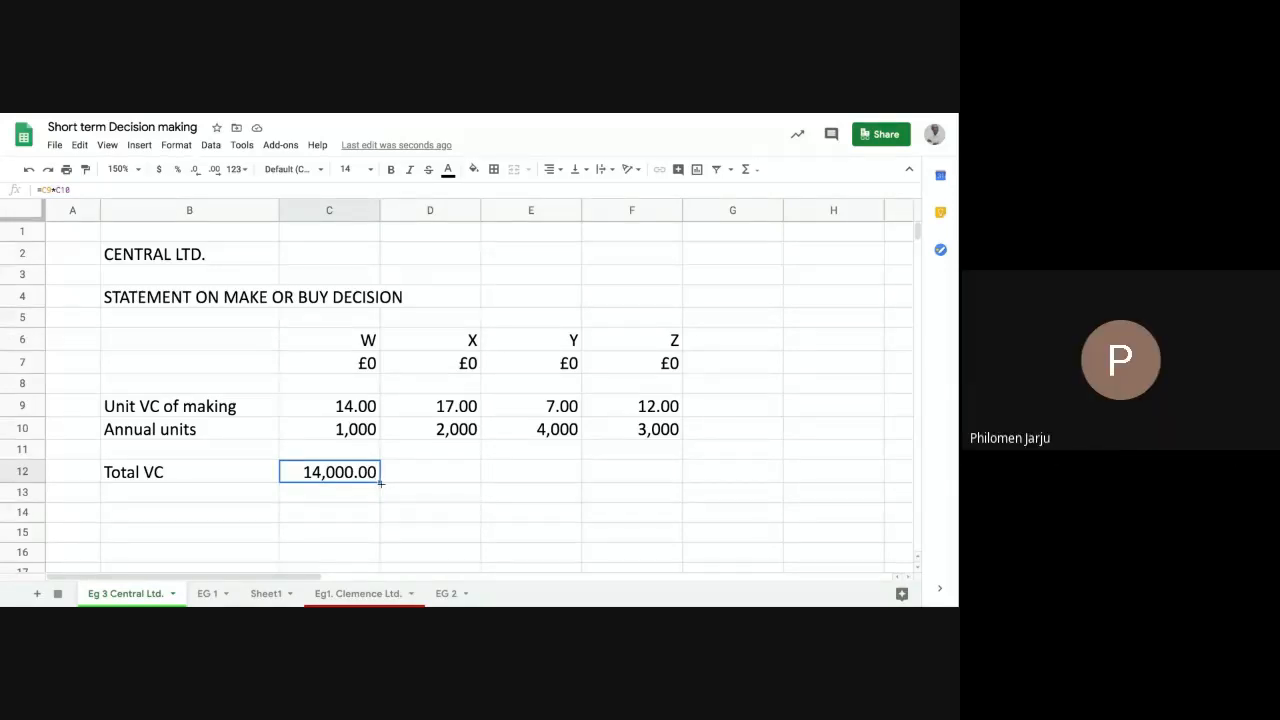
drag(380, 483, 681, 483)
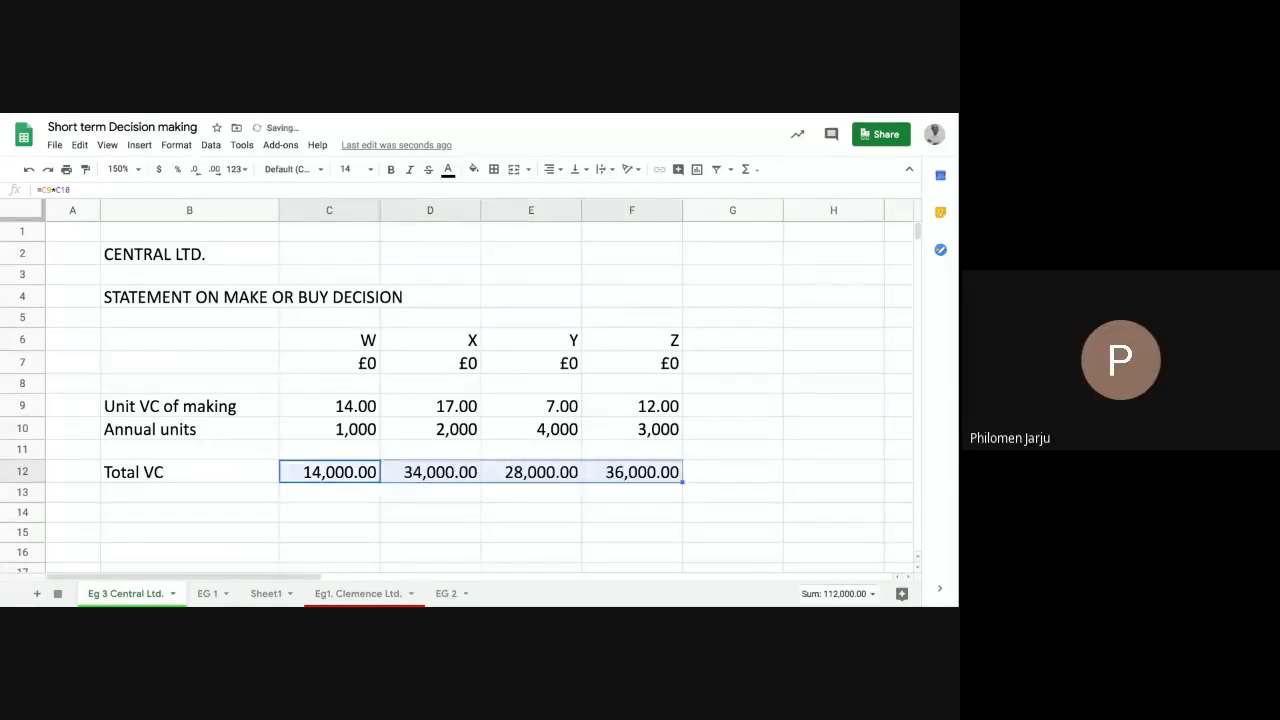
click(430, 512)
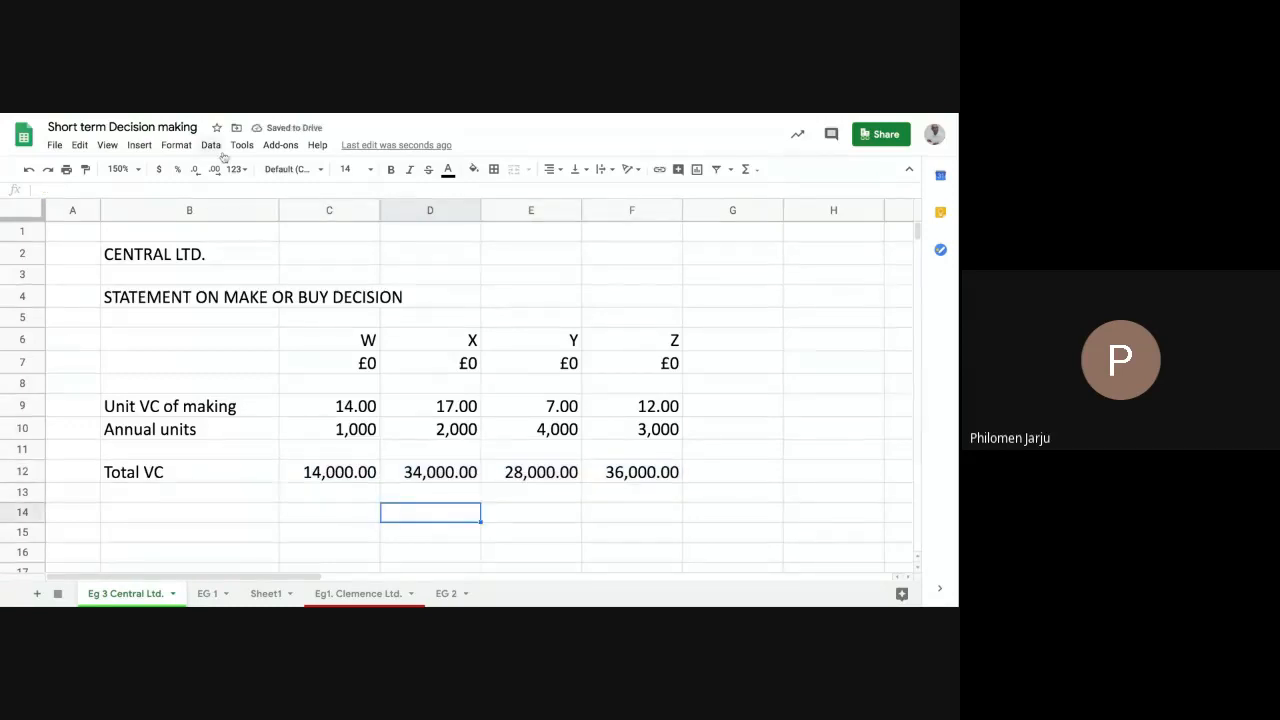
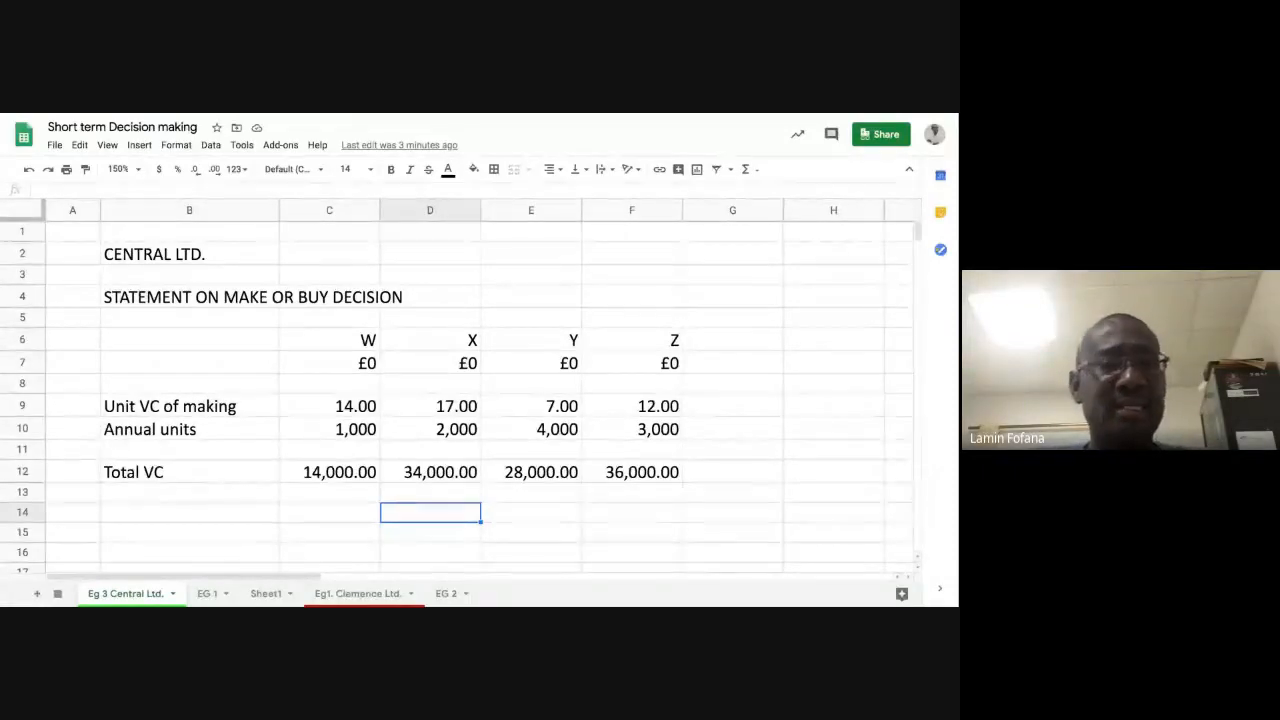
Add the row label "Directly attributable FC" in cell B13, below Total VC.
click(224, 495)
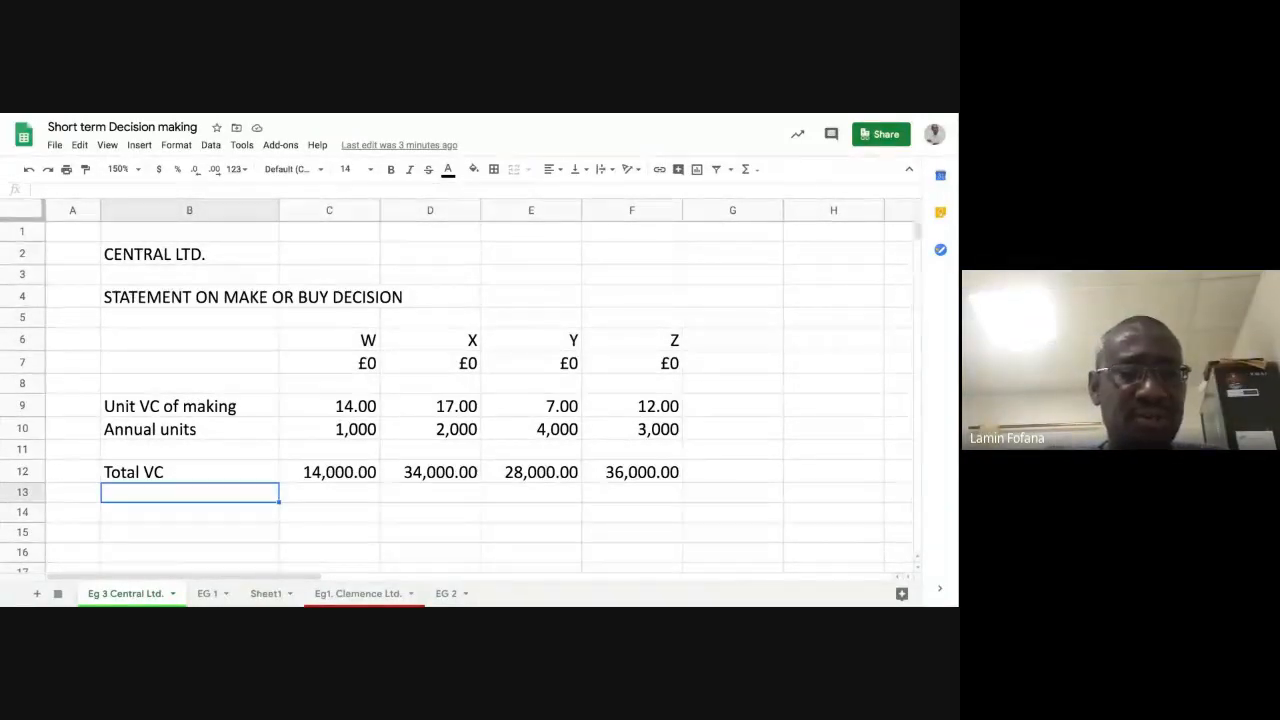
text(Di)
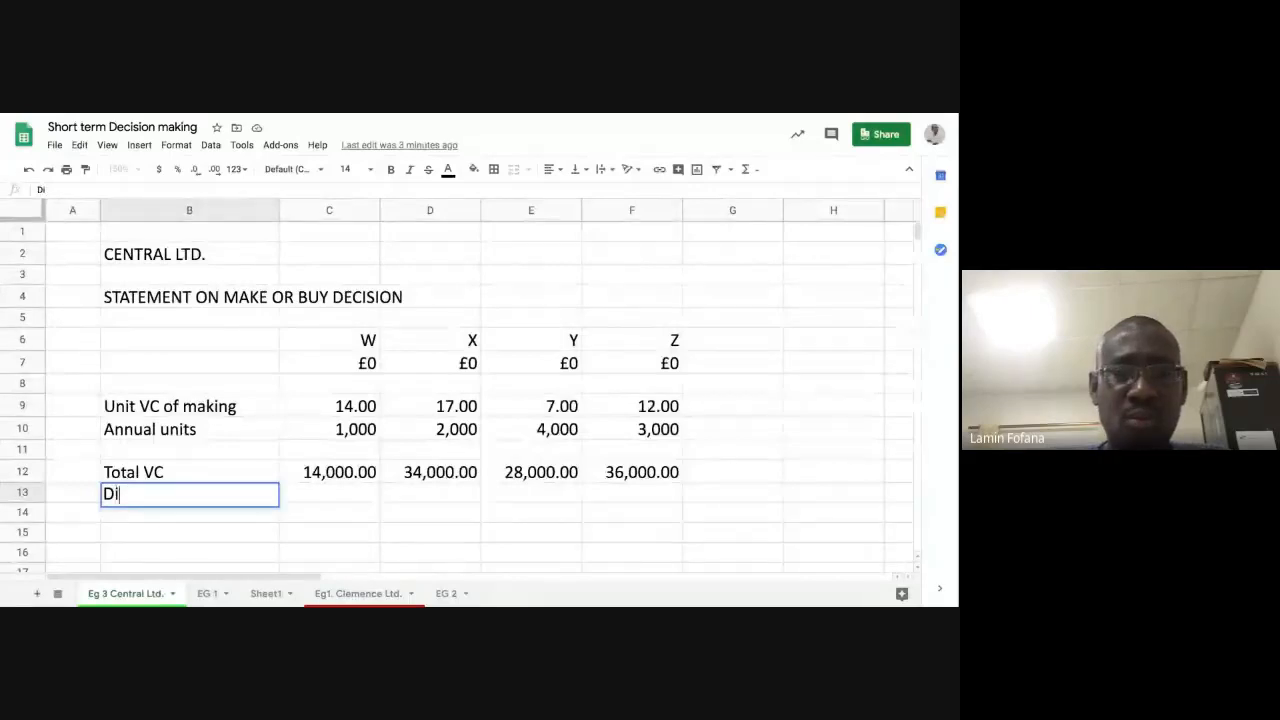
text(rectly)
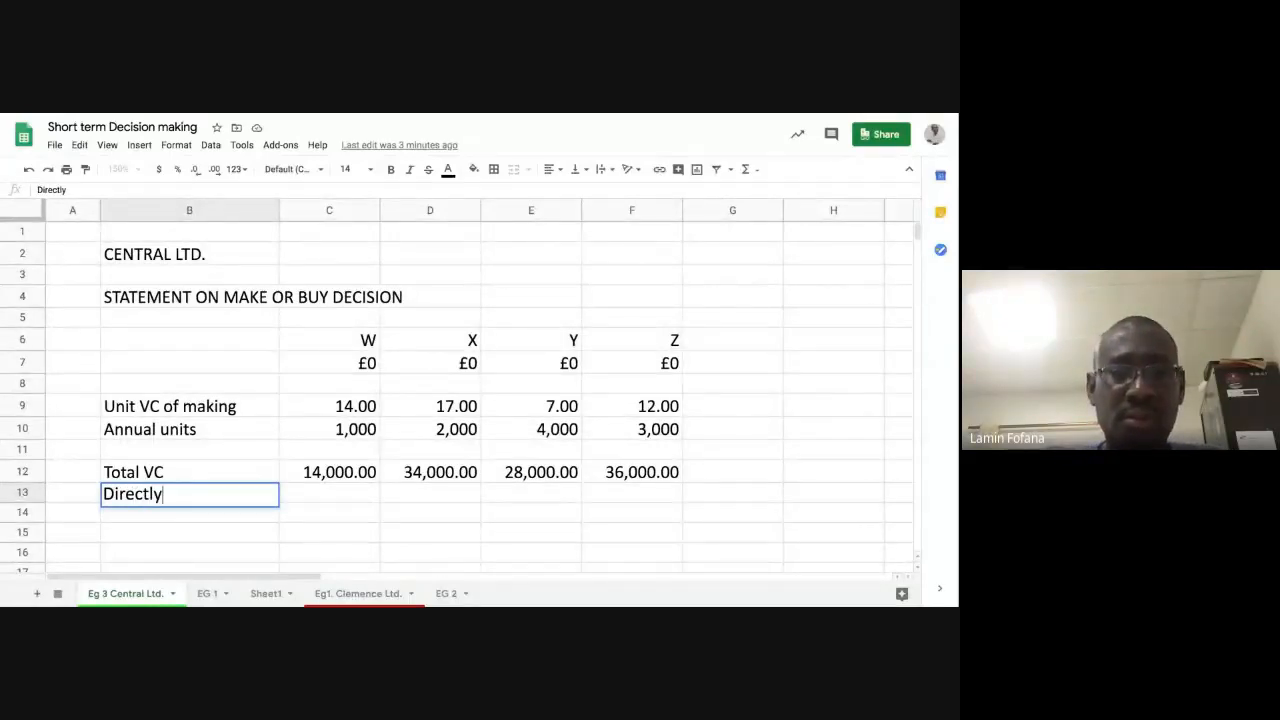
text( att)
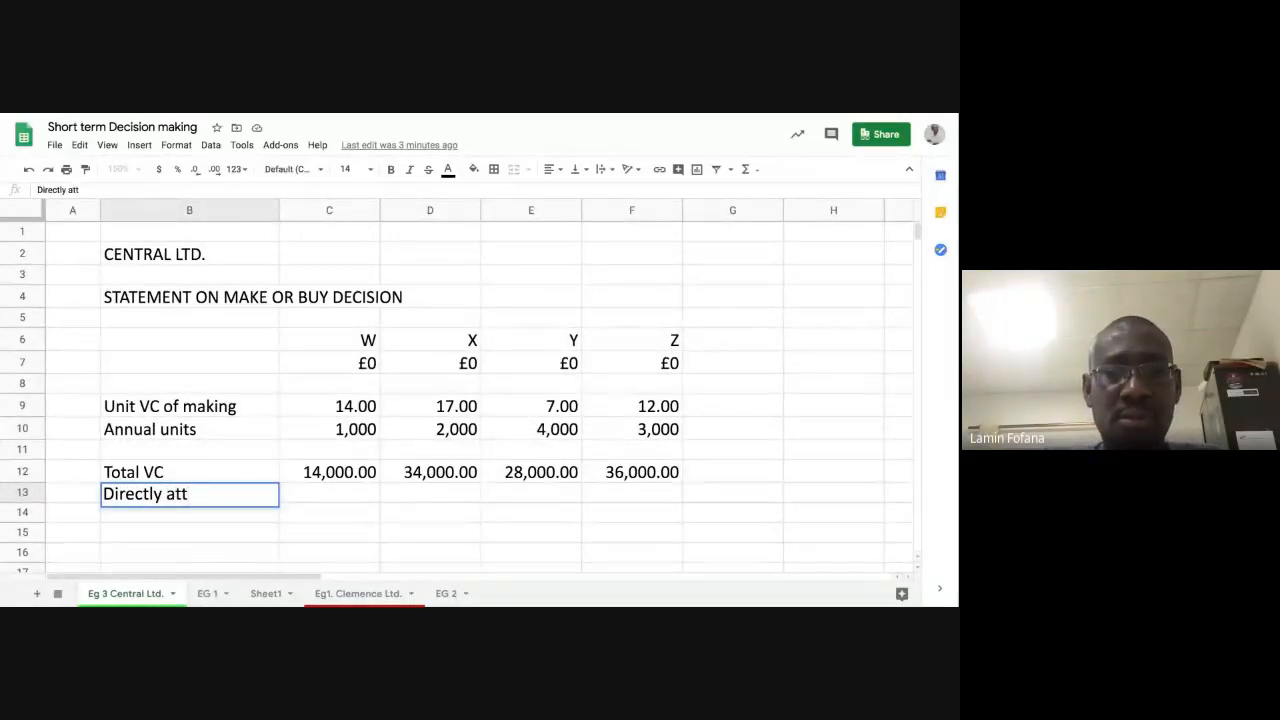
text(ributable)
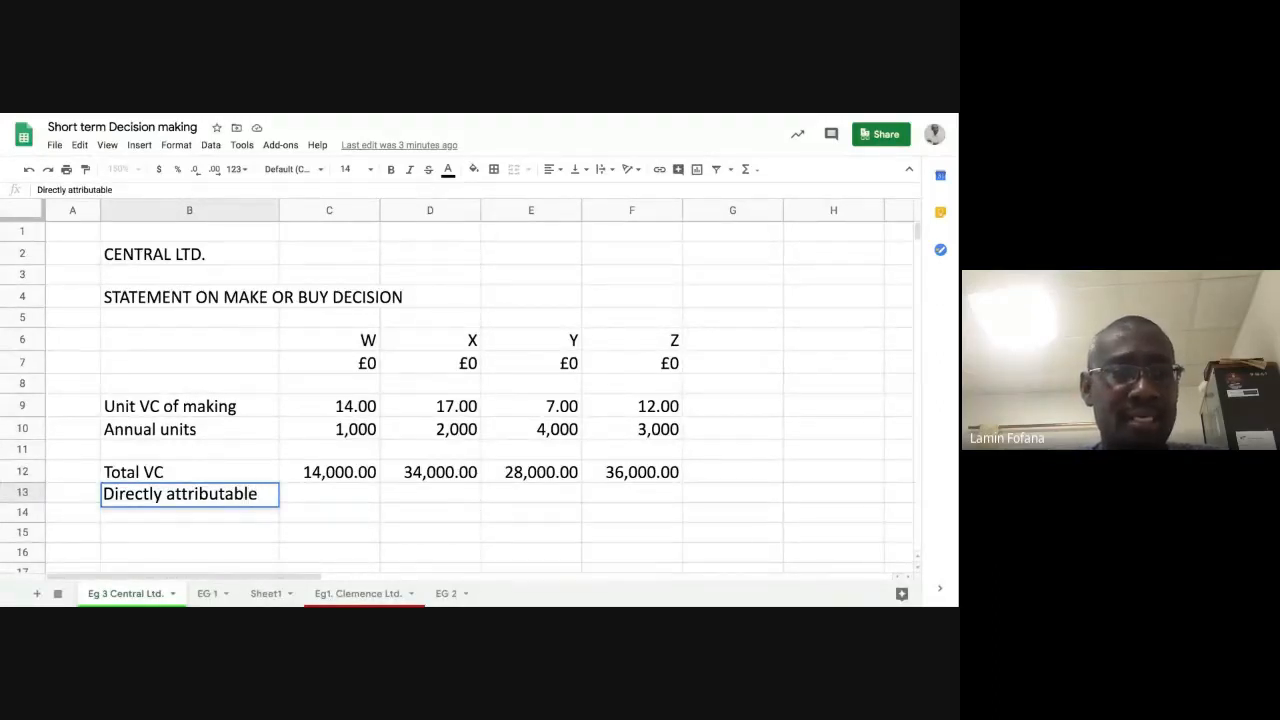
text( FC)
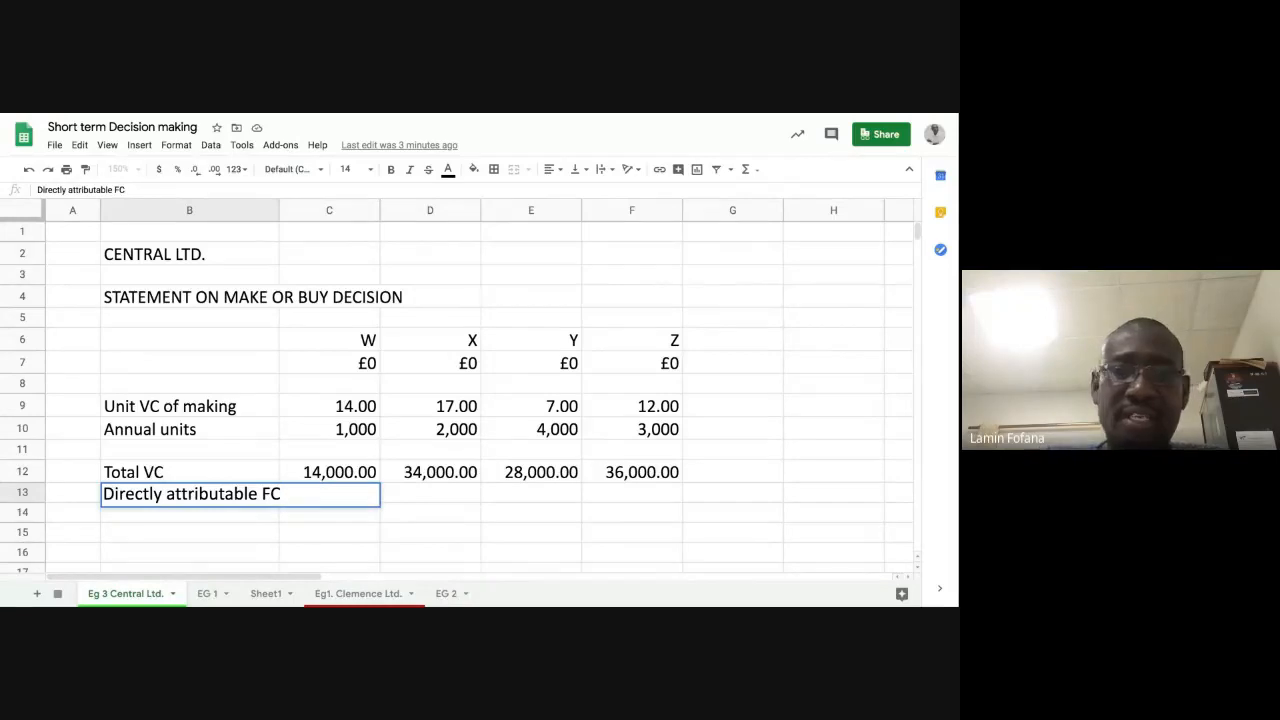
key(Return)
Enter the directly attributable fixed costs 1000, 5000, 6000 and 8000 for products W, X, Y and Z in C13 to F13.
click(336, 503)
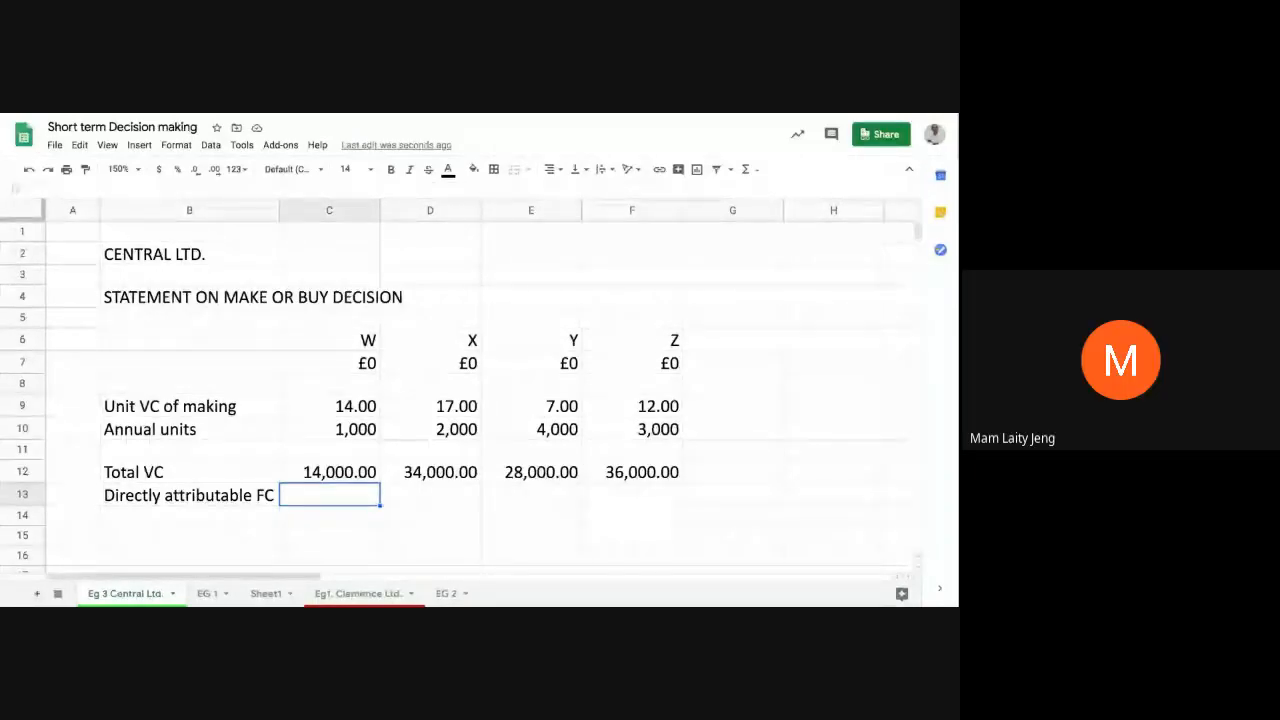
text(1000)
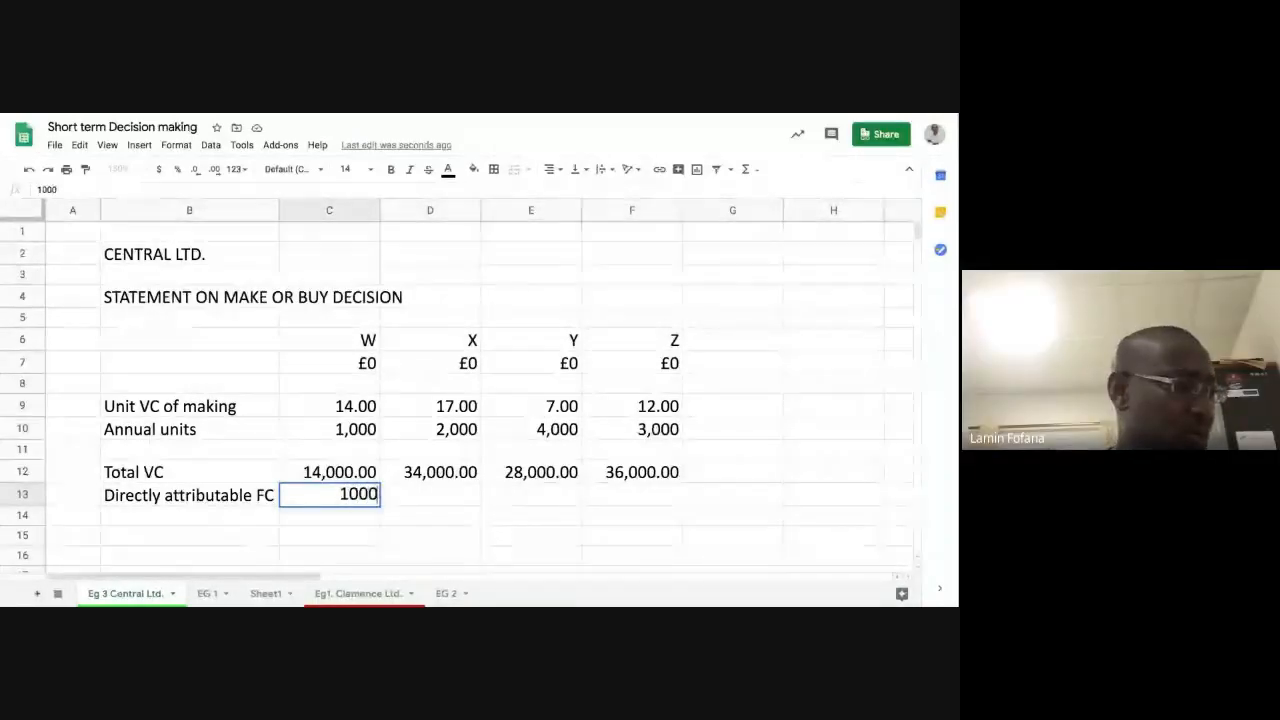
key(Tab)
text(5000)
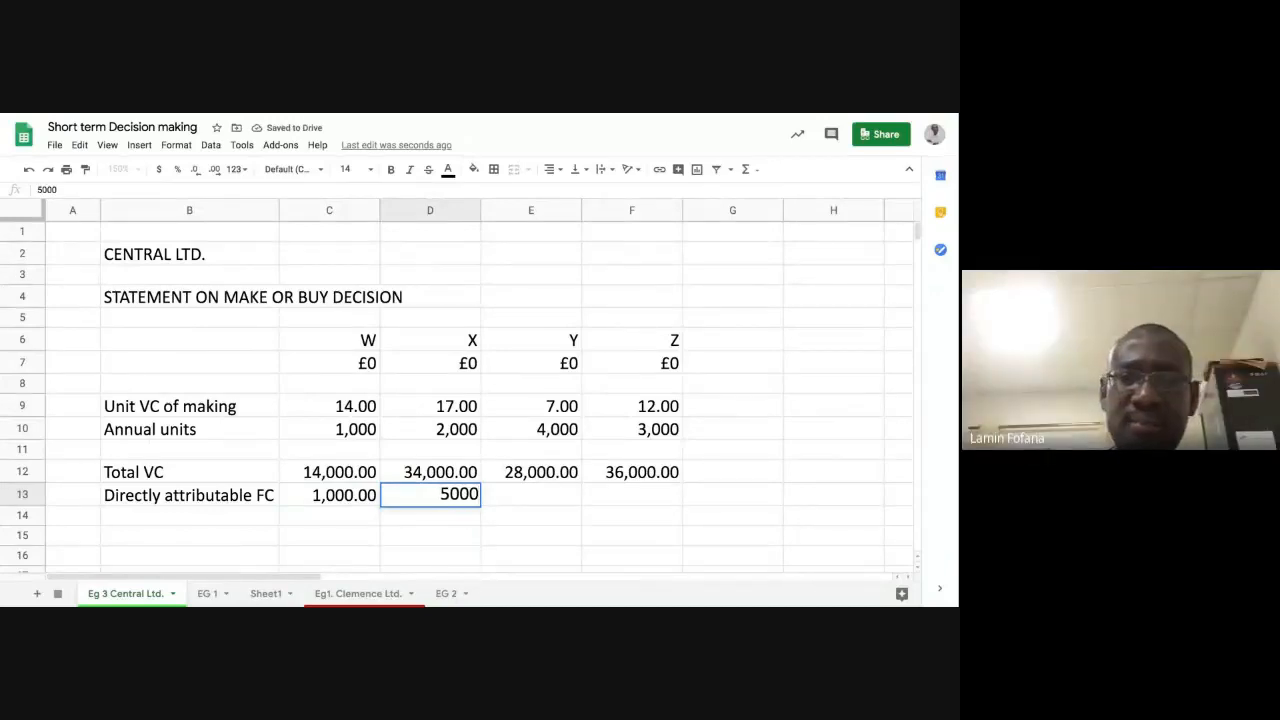
key(Tab)
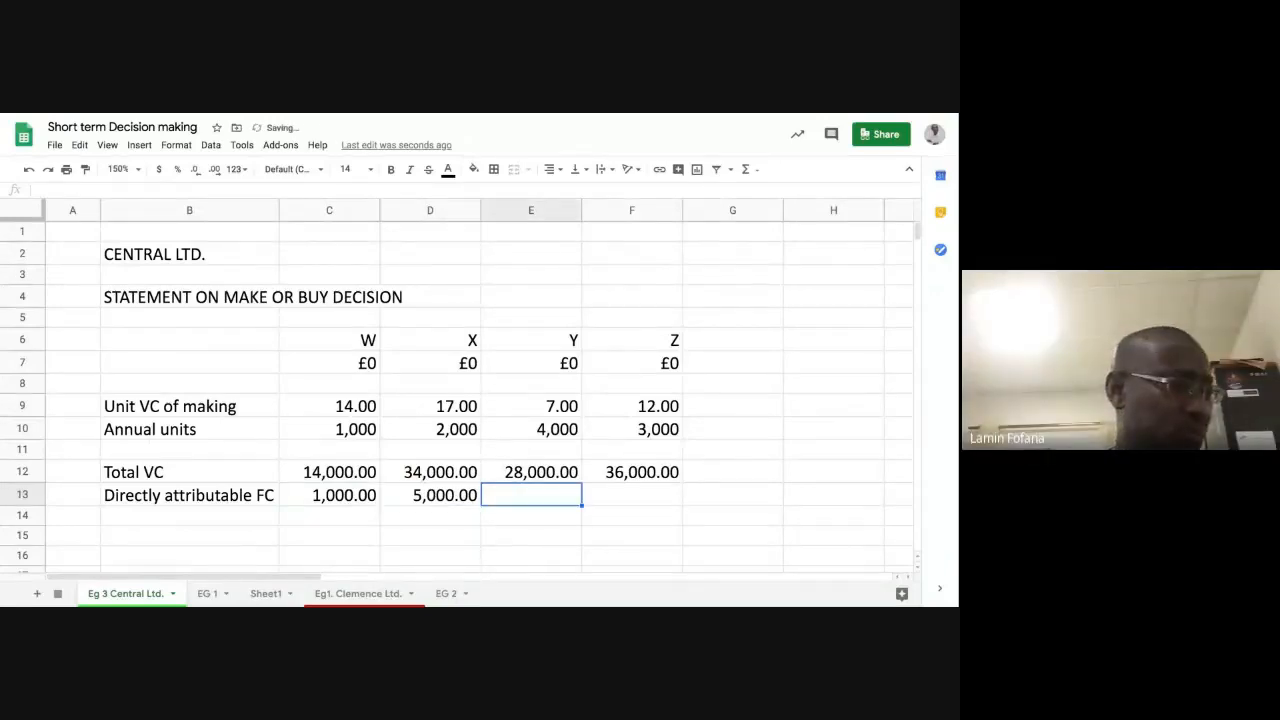
text(6000)
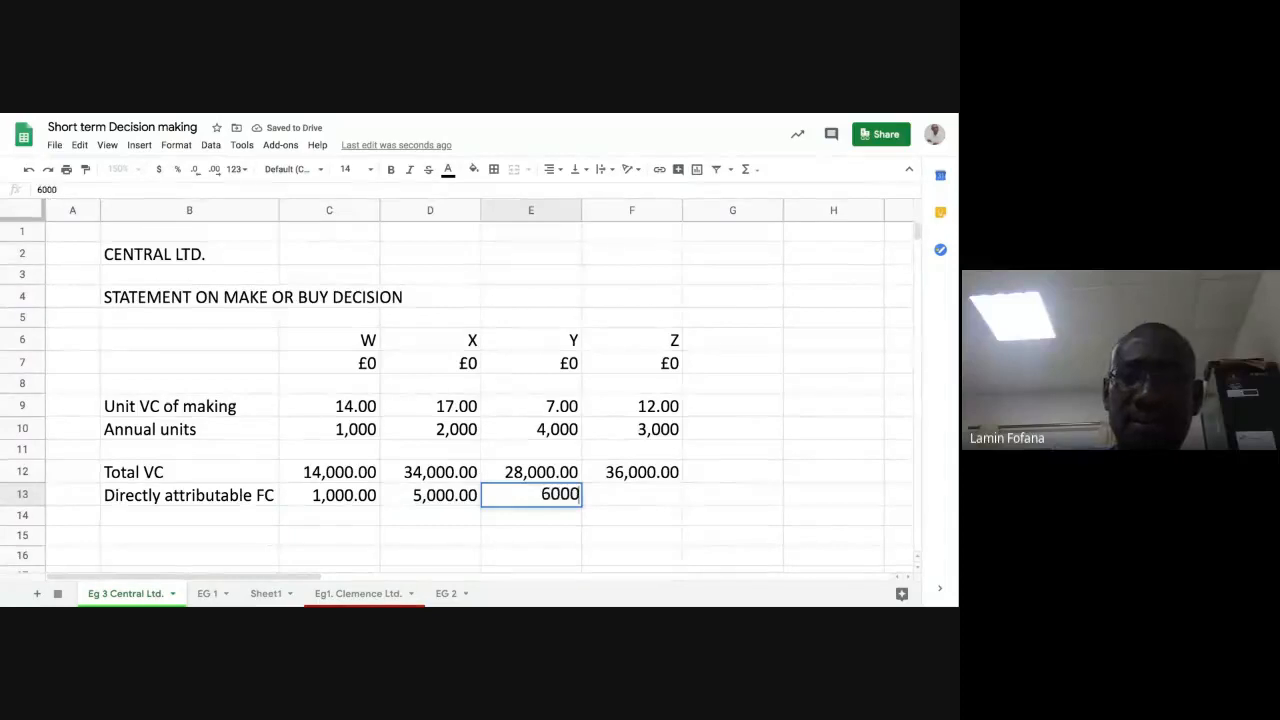
key(Tab)
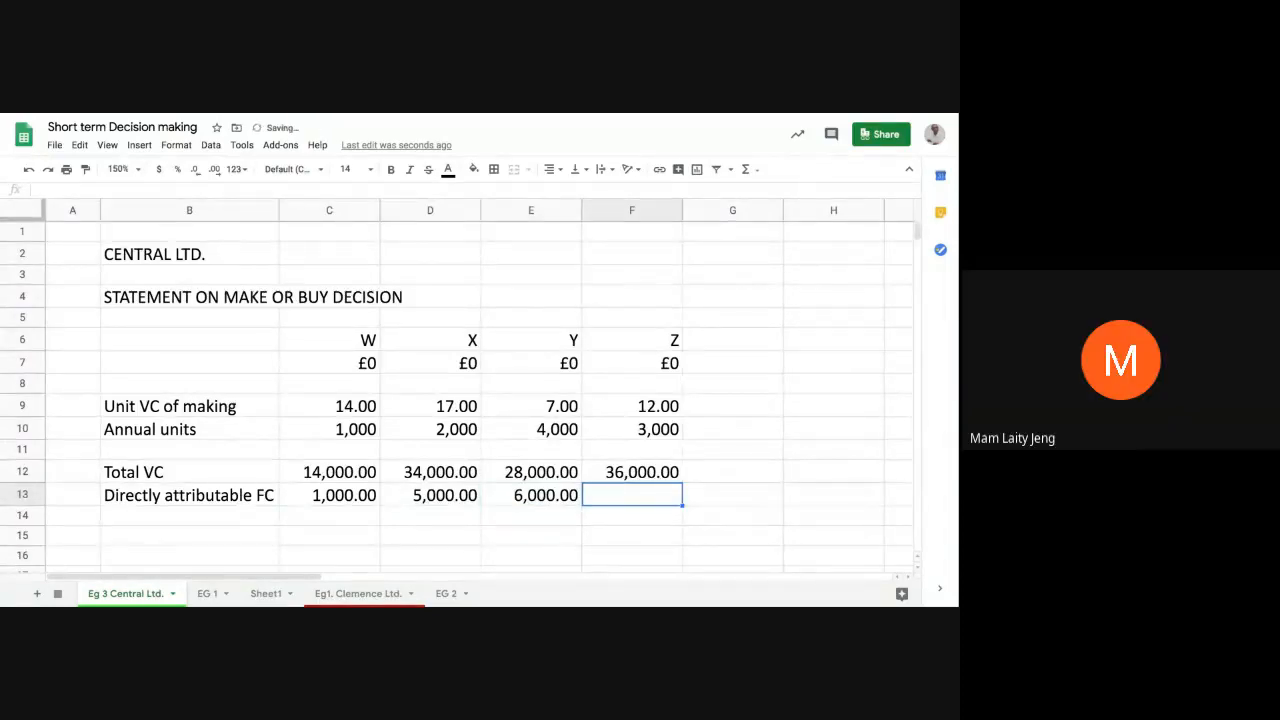
text(8000)
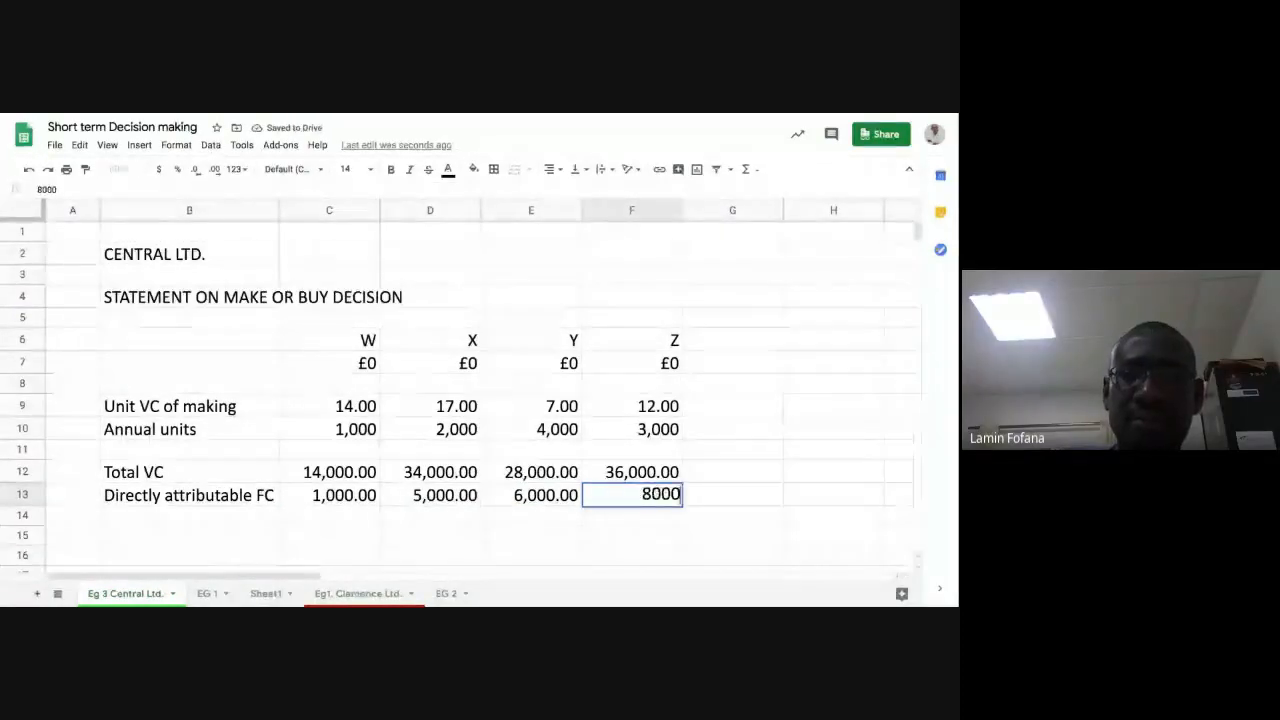
key(Return)
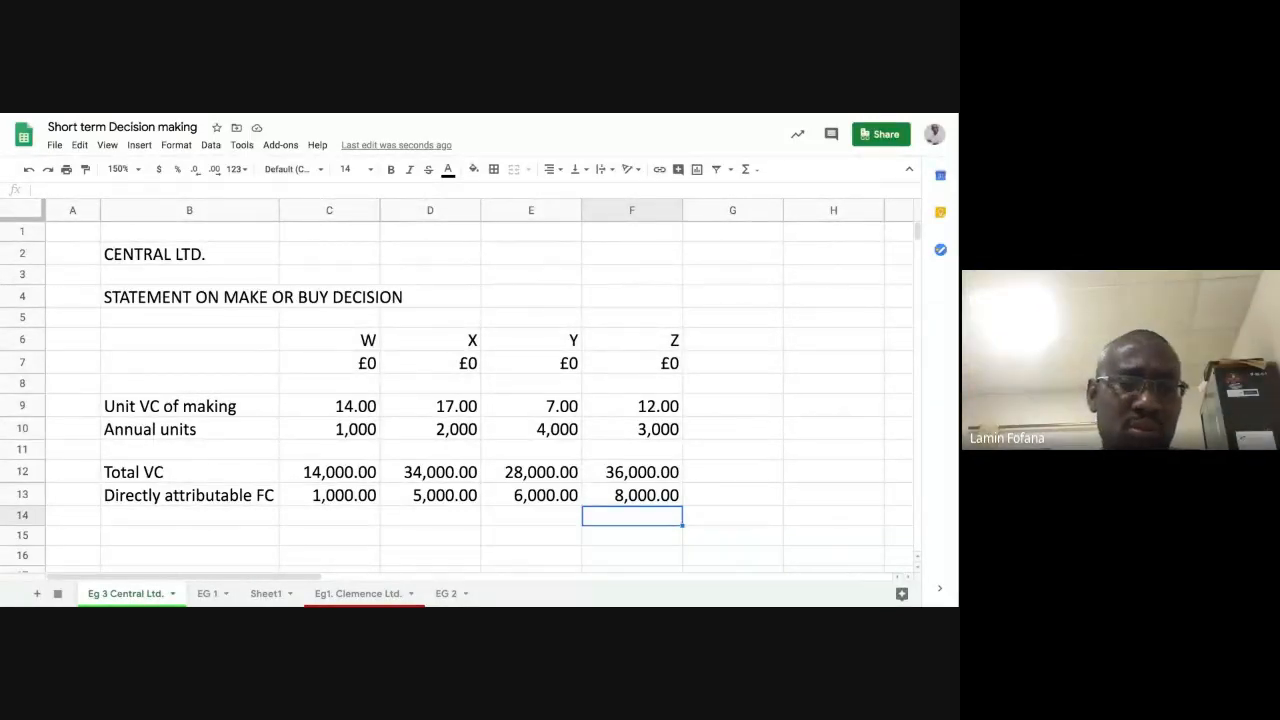
Add the row label "TOTAL RELEVANT COST OF MAKING" in cell B14, below the directly attributable FC row.
click(187, 517)
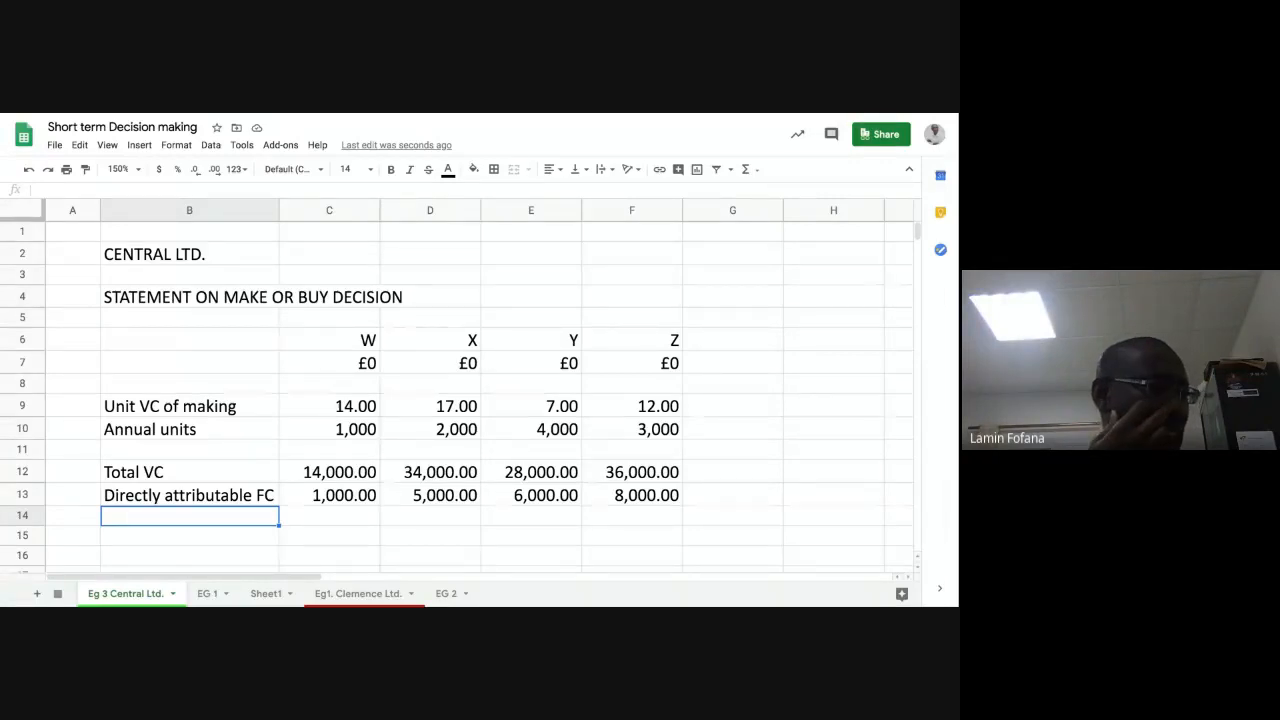
text(TTOTA)
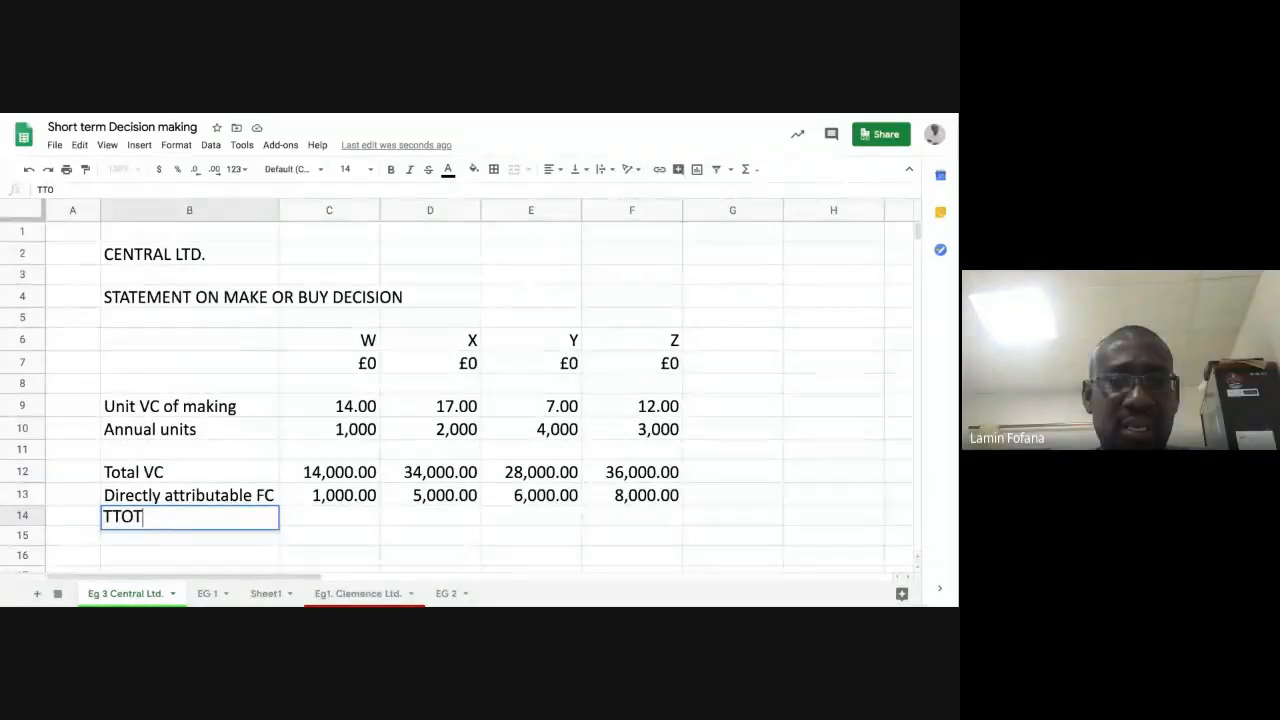
key(BackSpace)
key(BackSpace)
key(BackSpace)
key(BackSpace)
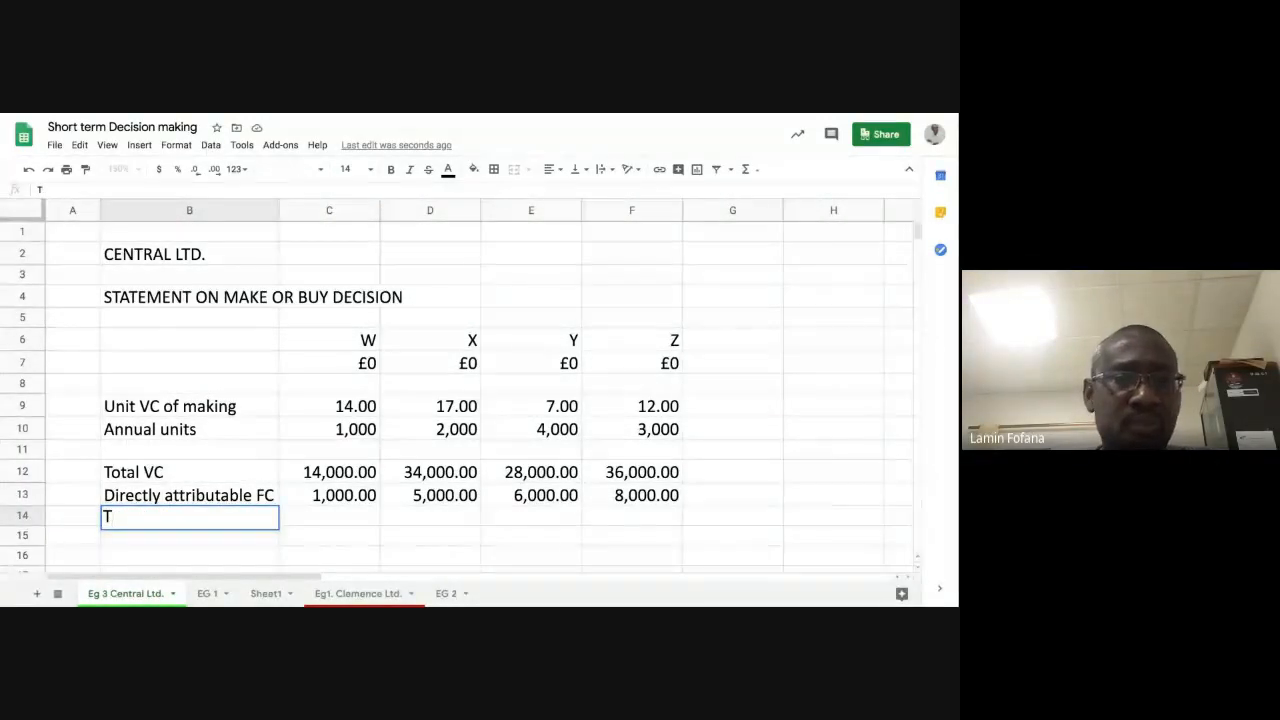
text(OTAL)
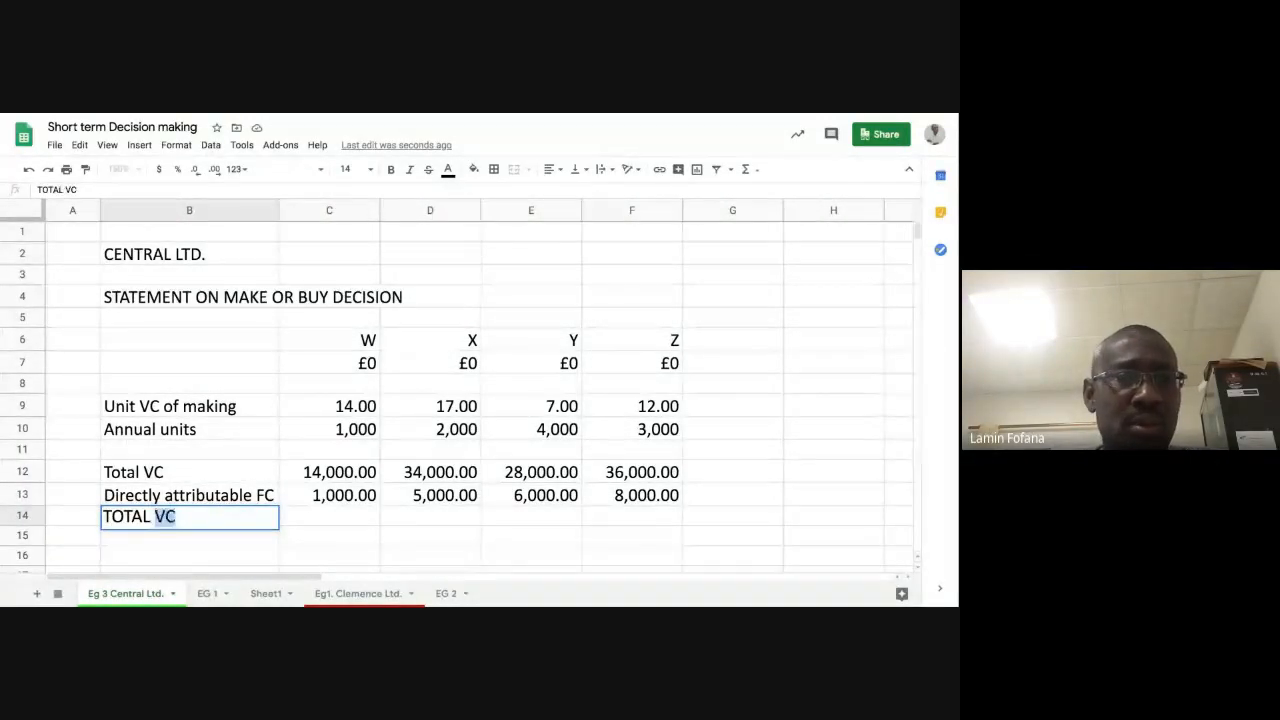
text( REVANCO)
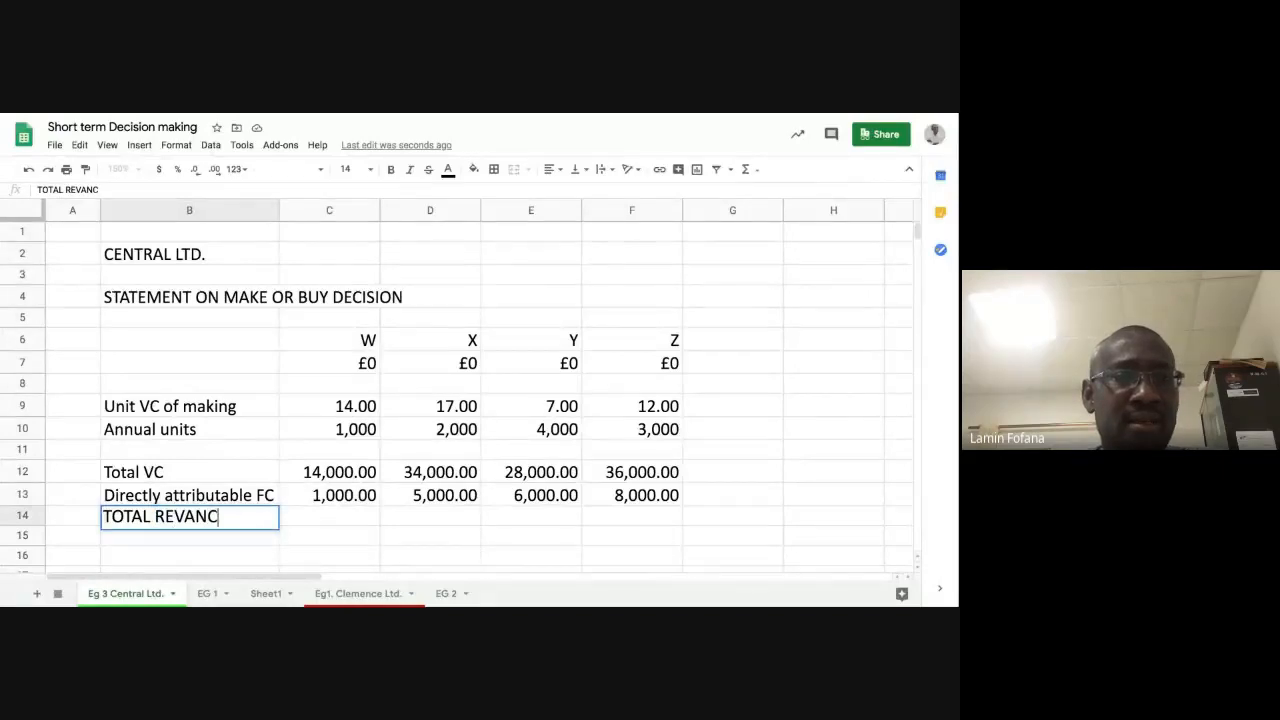
key(BackSpace)
key(BackSpace)
key(BackSpace)
key(BackSpace)
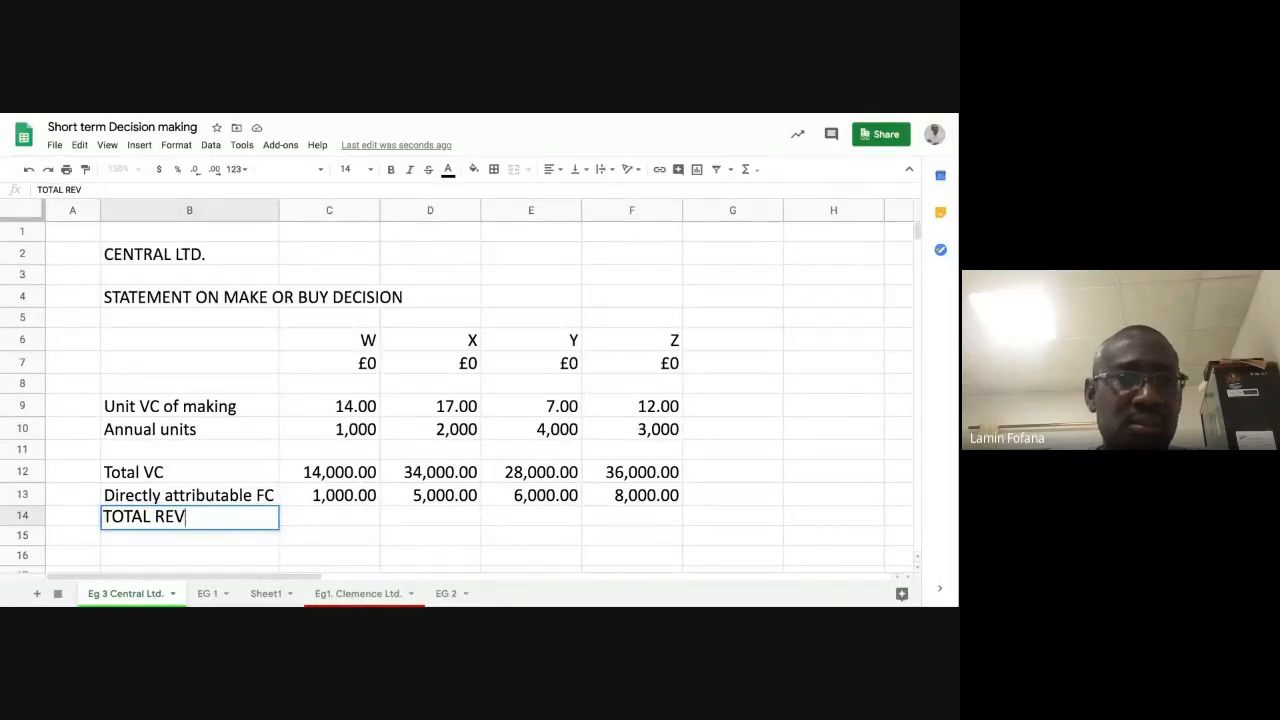
text(EVAN)
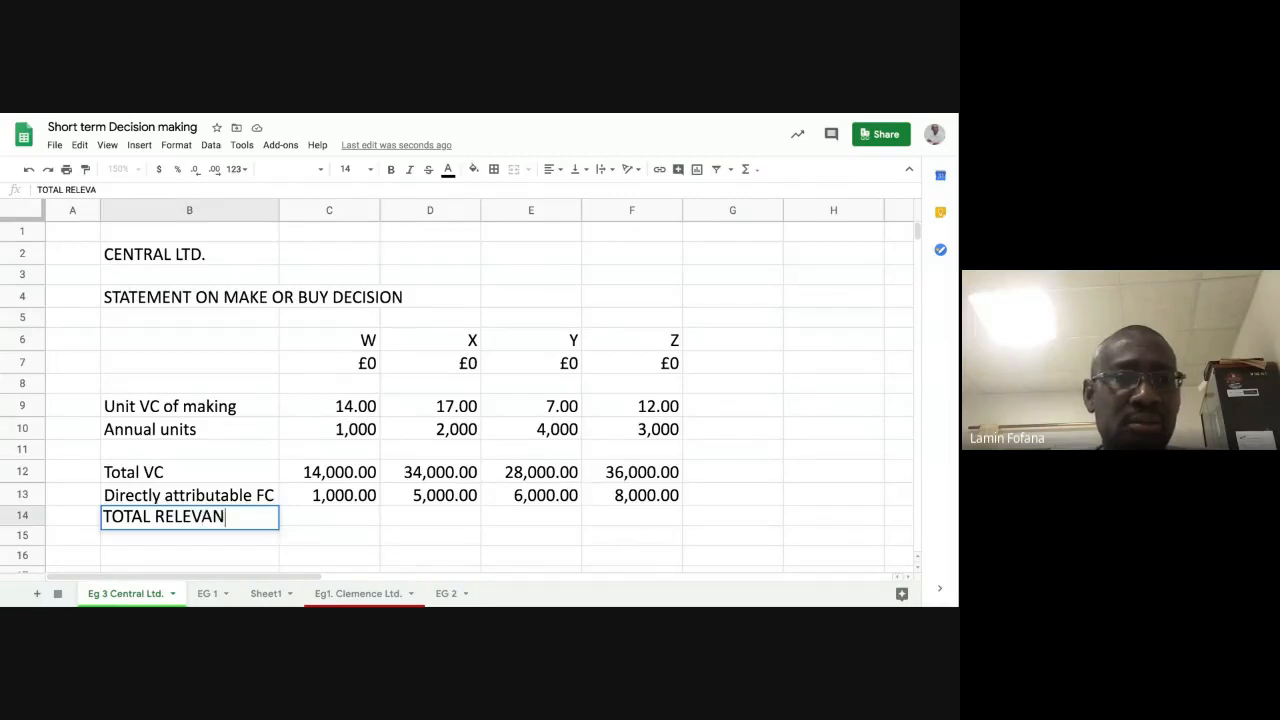
text(T COST OF )
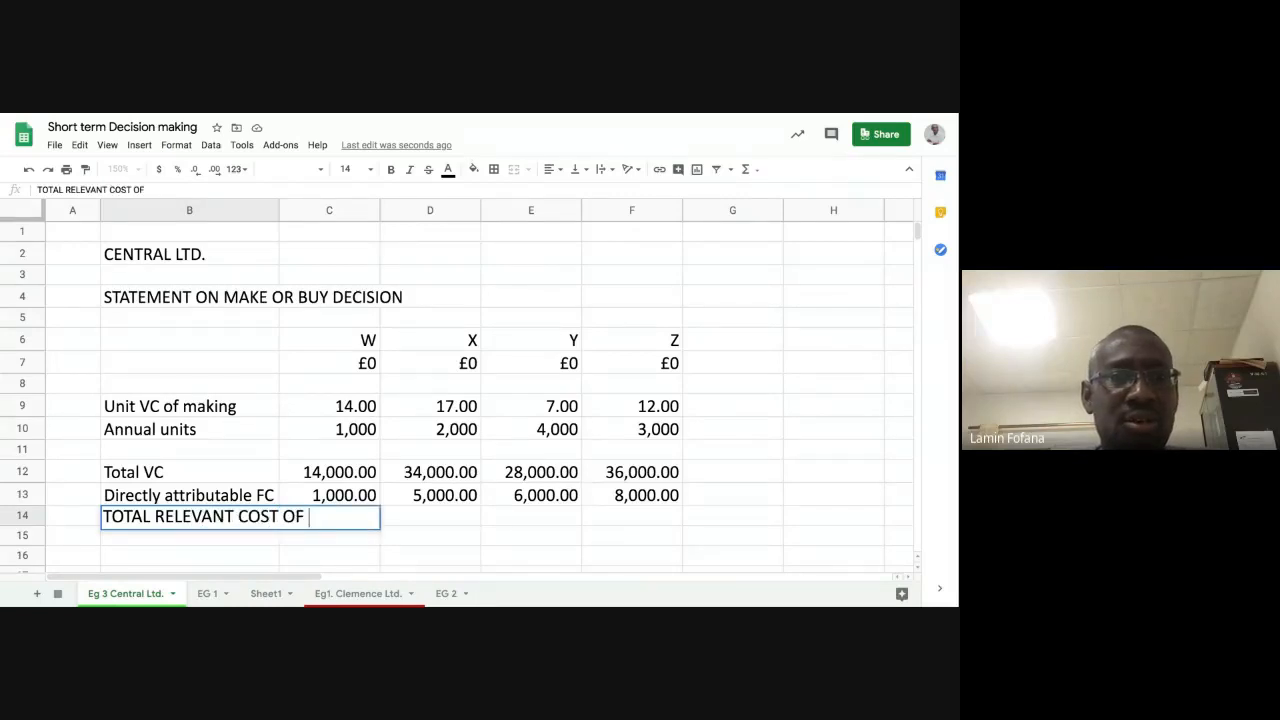
text(MAKE)
key(BackSpace)
text(ING)
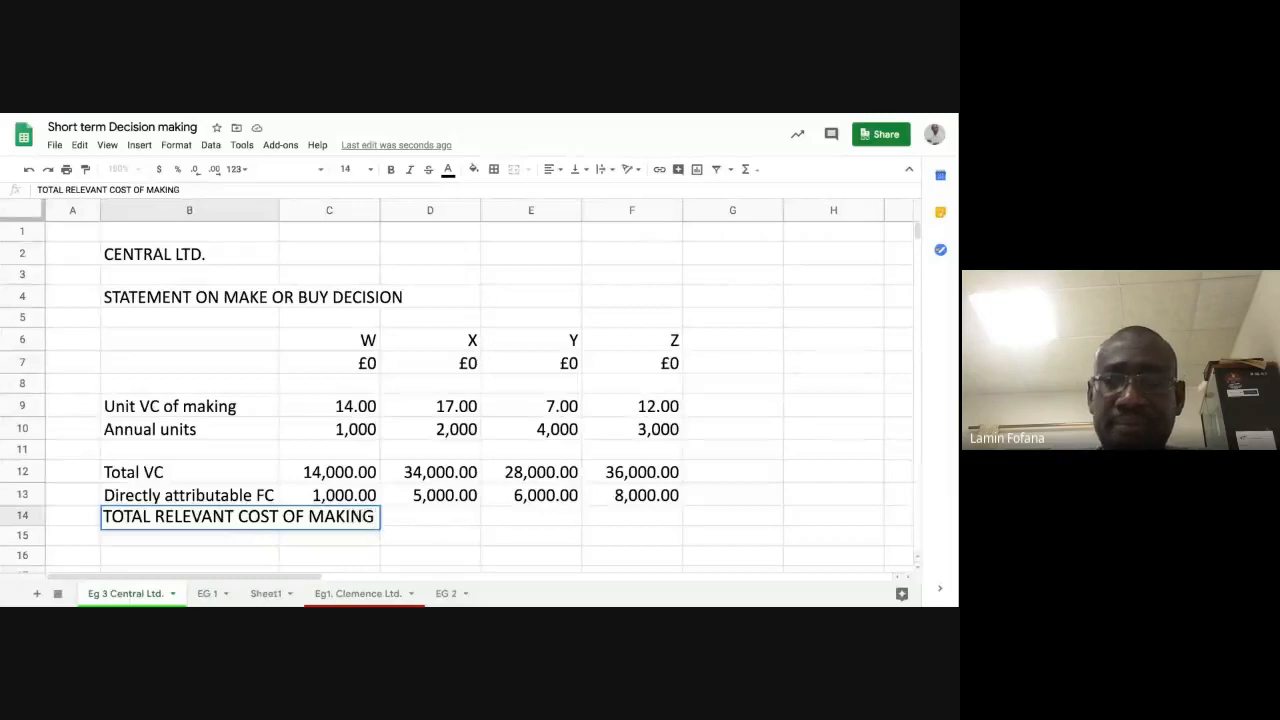
key(Return)
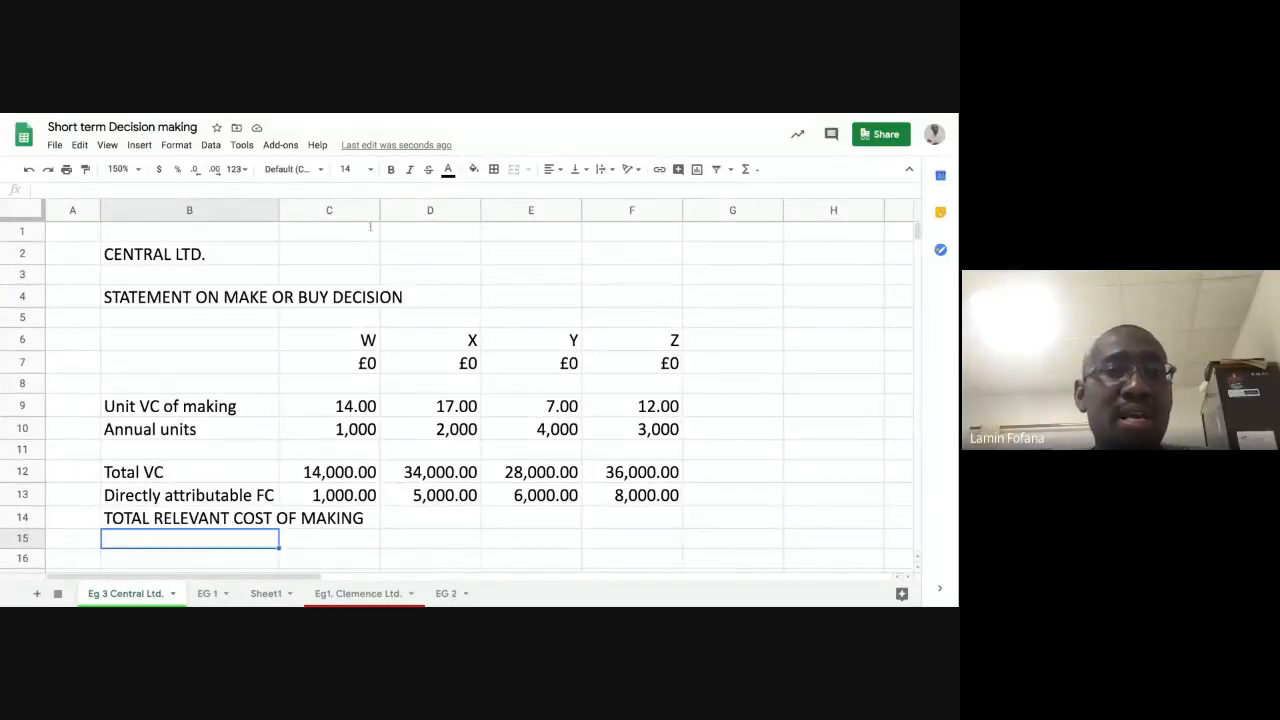
Try widening column B to fit the full label in B14, and narrow it back to near its original width.
click(226, 518)
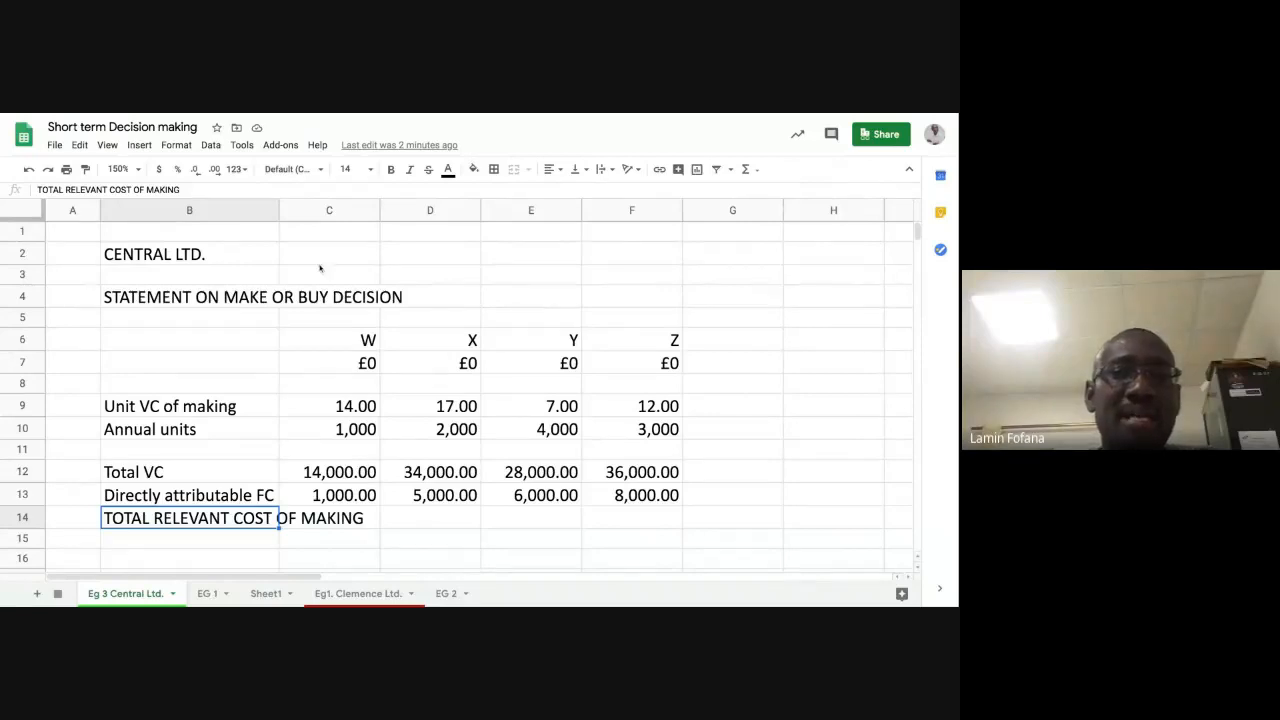
drag(279, 210, 416, 236)
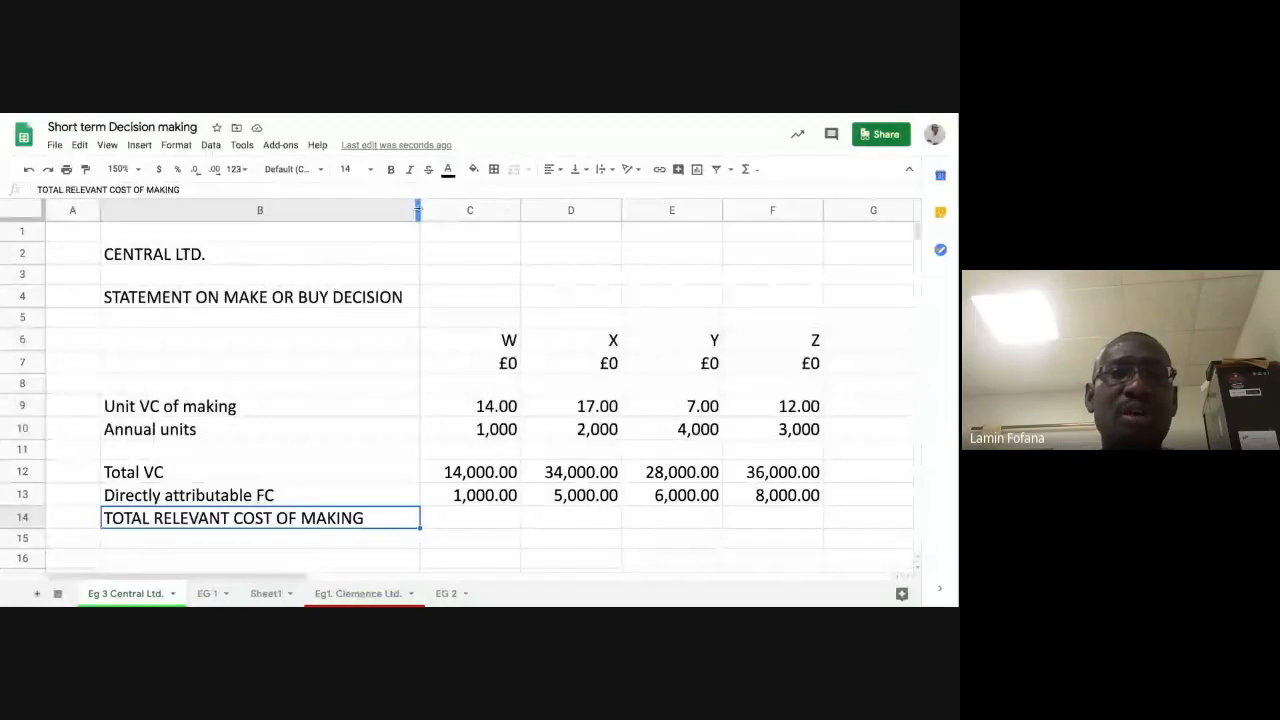
drag(420, 209, 280, 240)
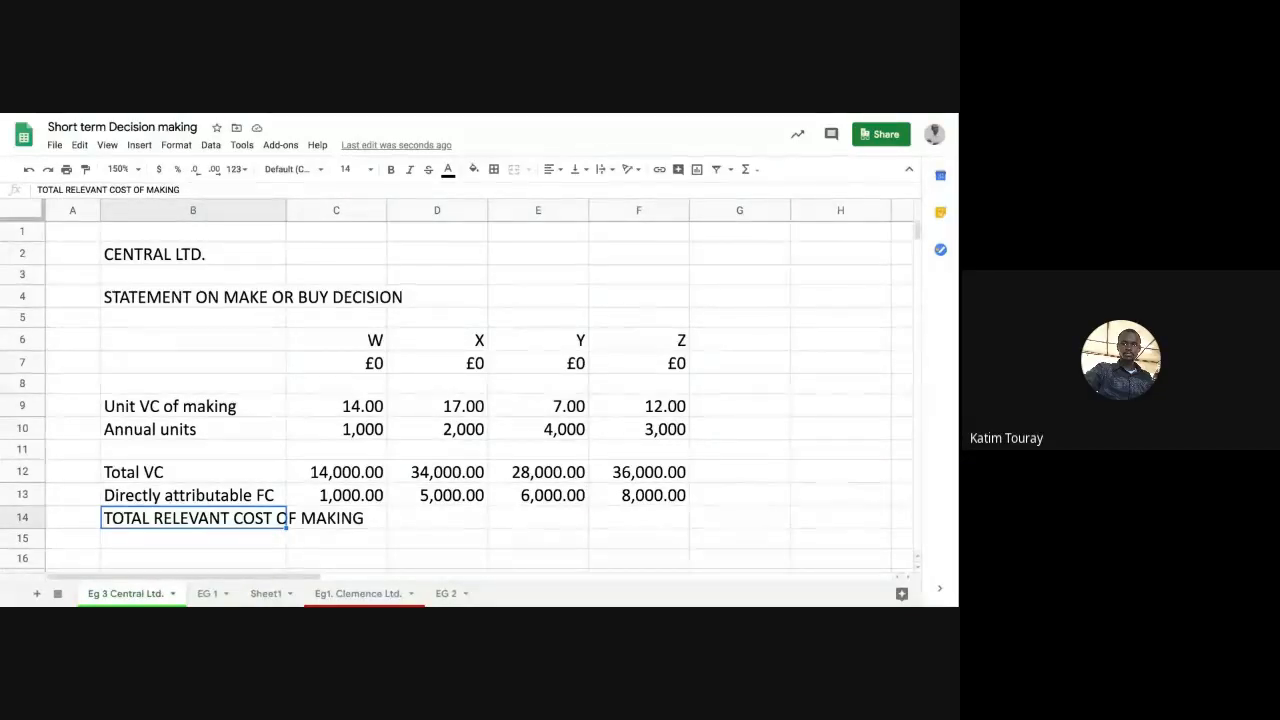
right_click(231, 517)
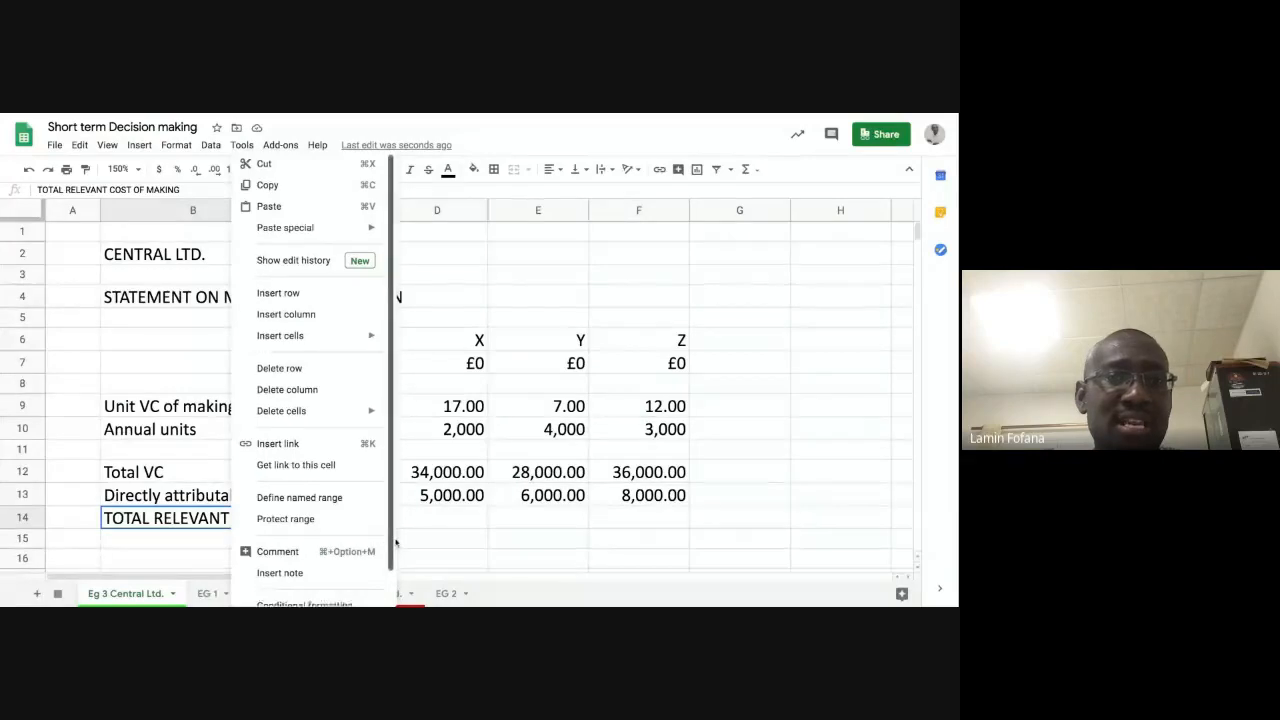
scroll(390, 541, down, 2)
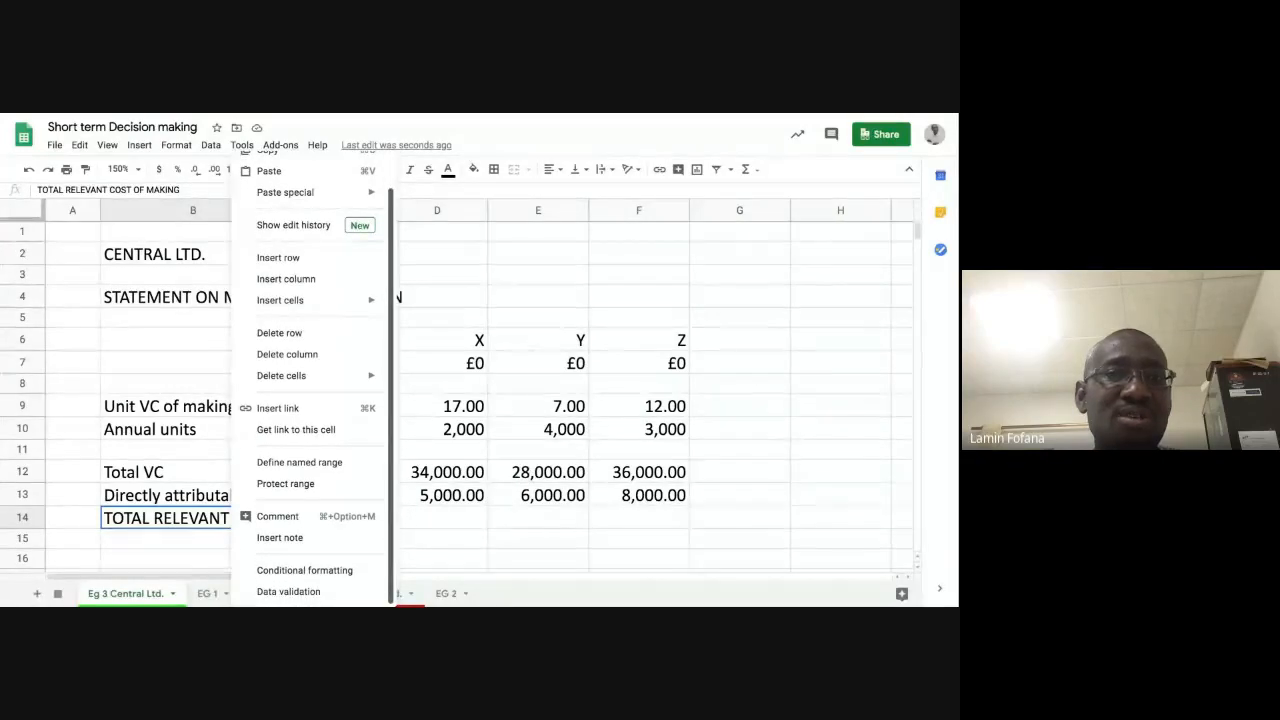
scroll(245, 152, up, 1)
scroll(245, 152, up, 2)
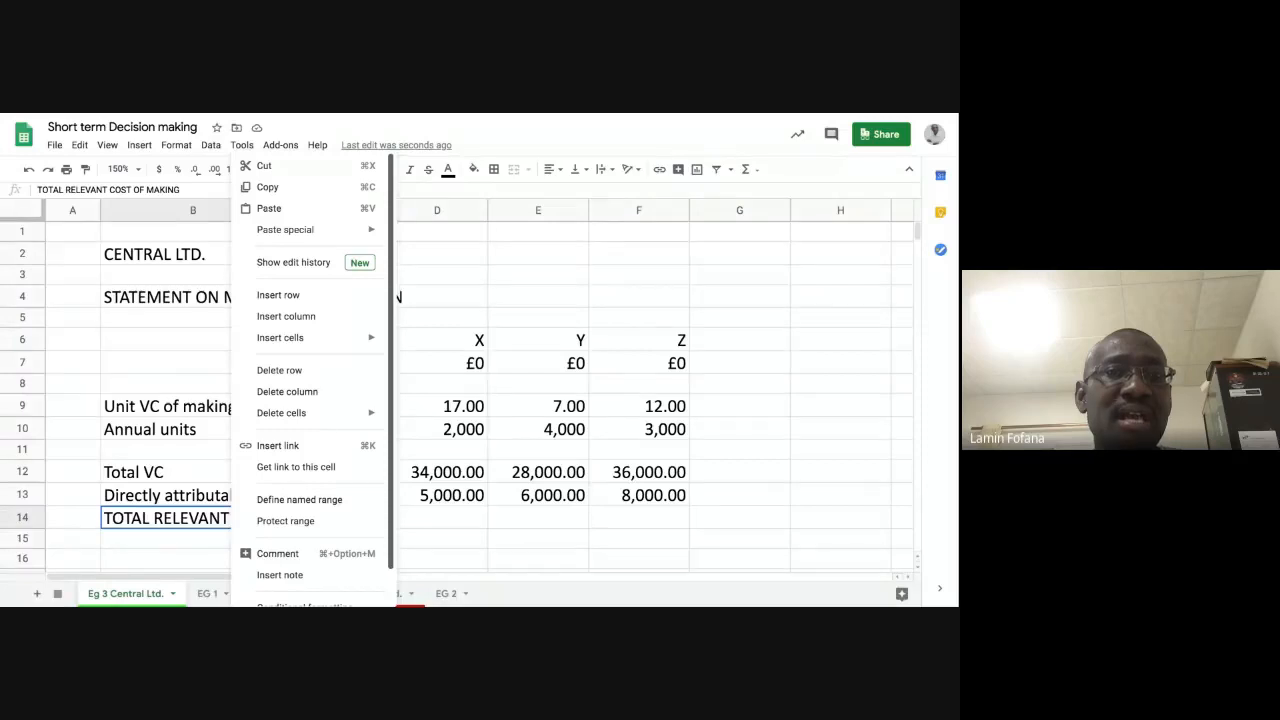
click(549, 252)
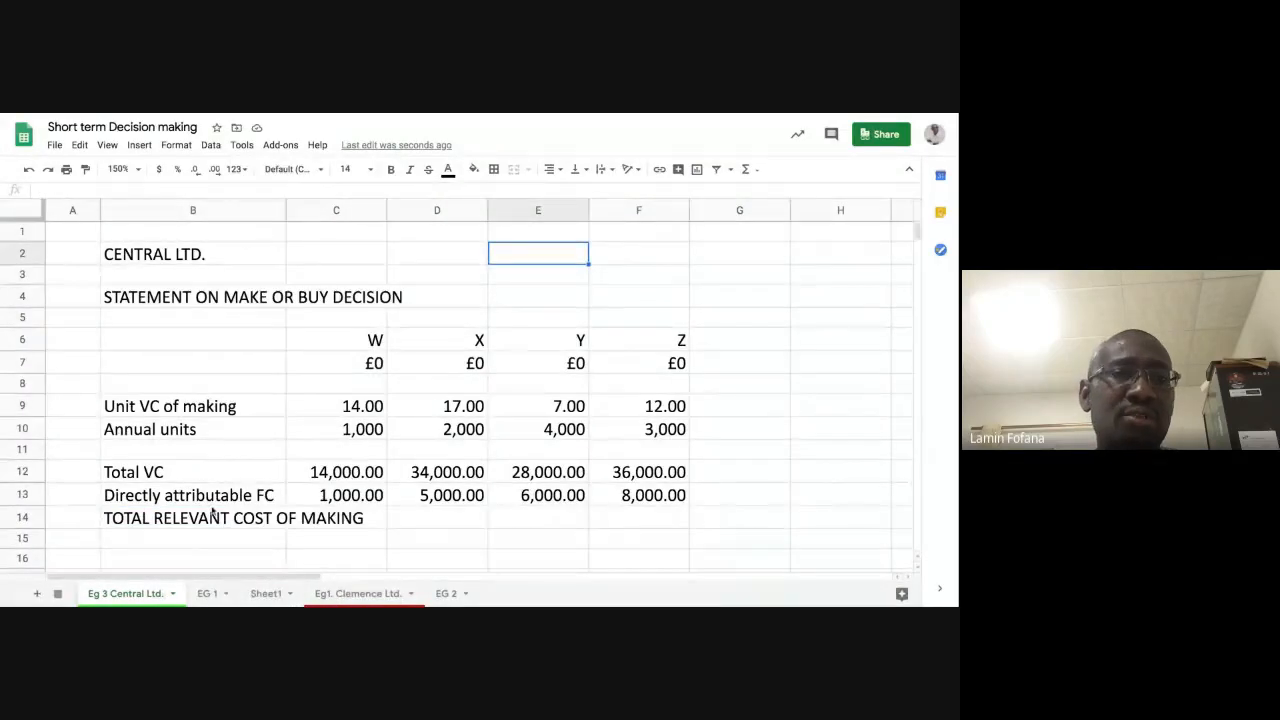
click(214, 516)
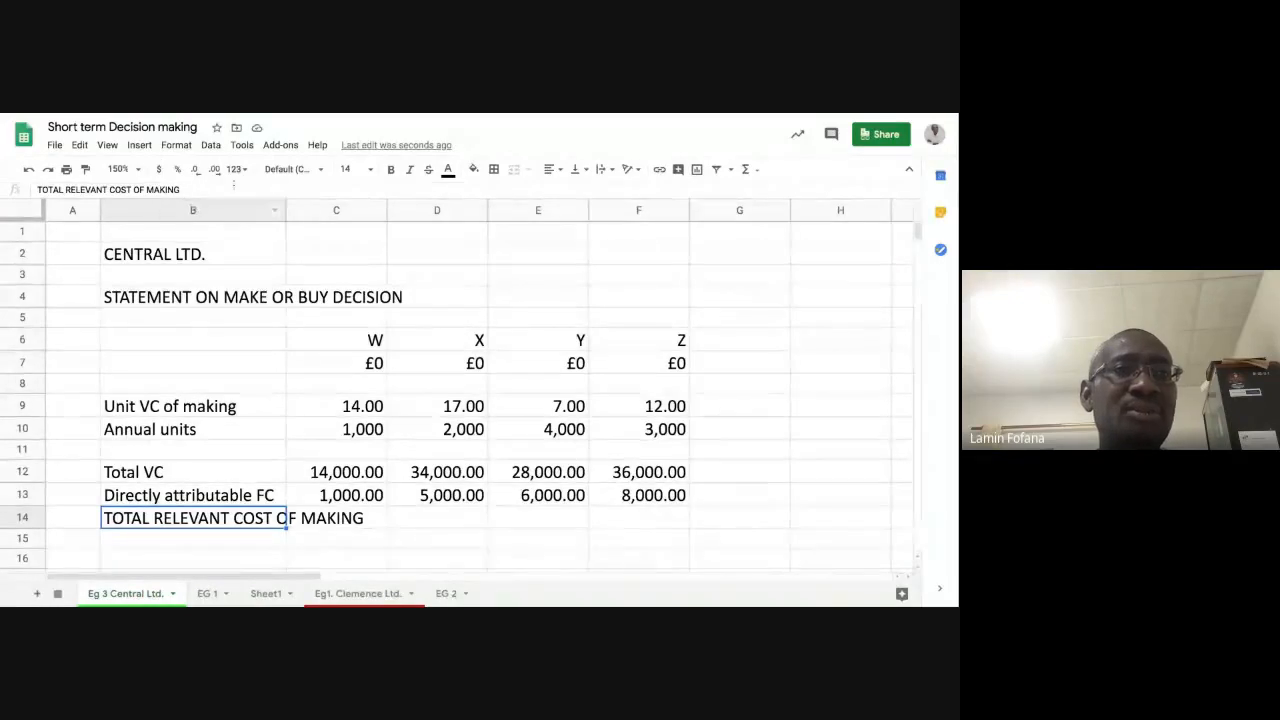
click(241, 146)
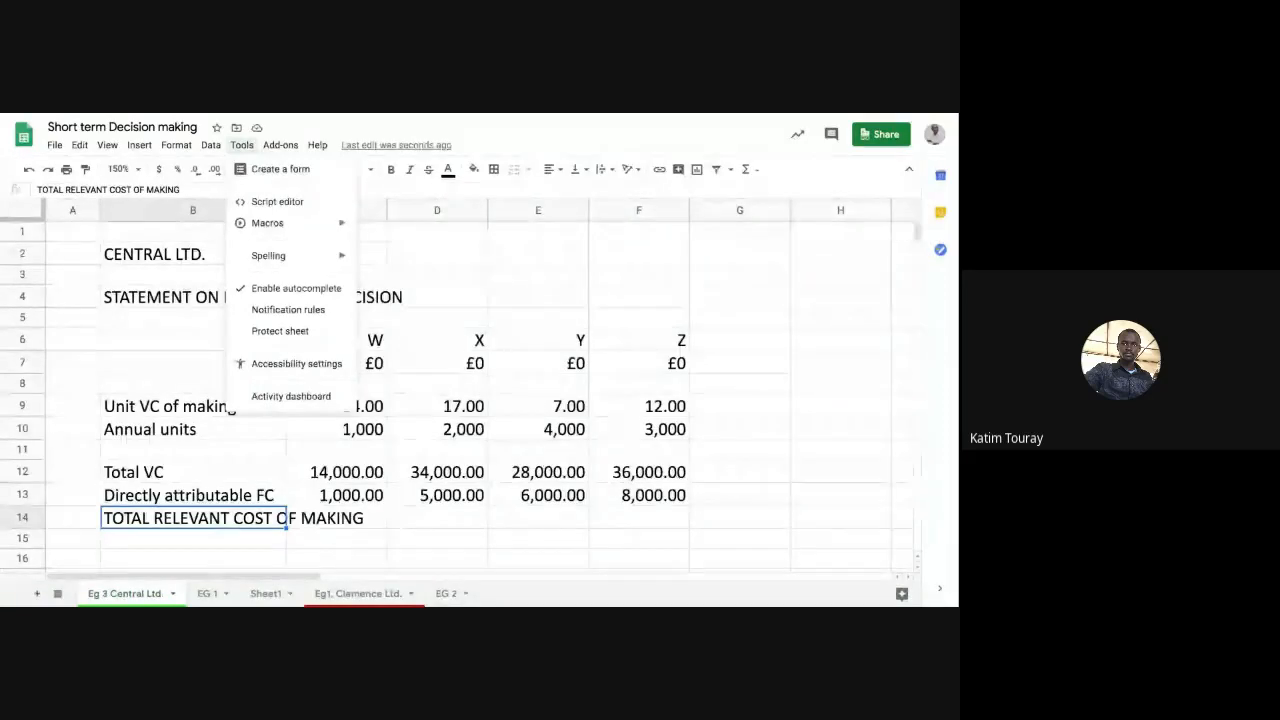
click(94, 251)
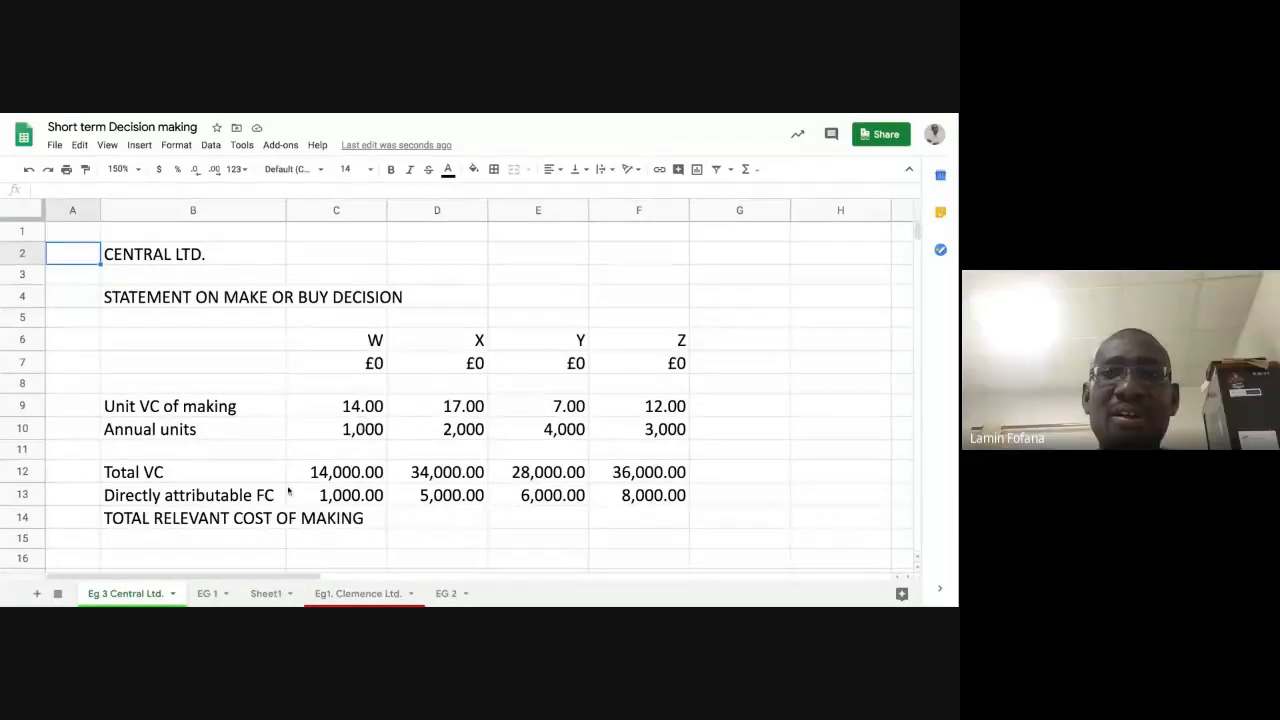
Wrap the text of the TOTAL RELEVANT COST OF MAKING label in cell B14 within the column's width.
click(243, 529)
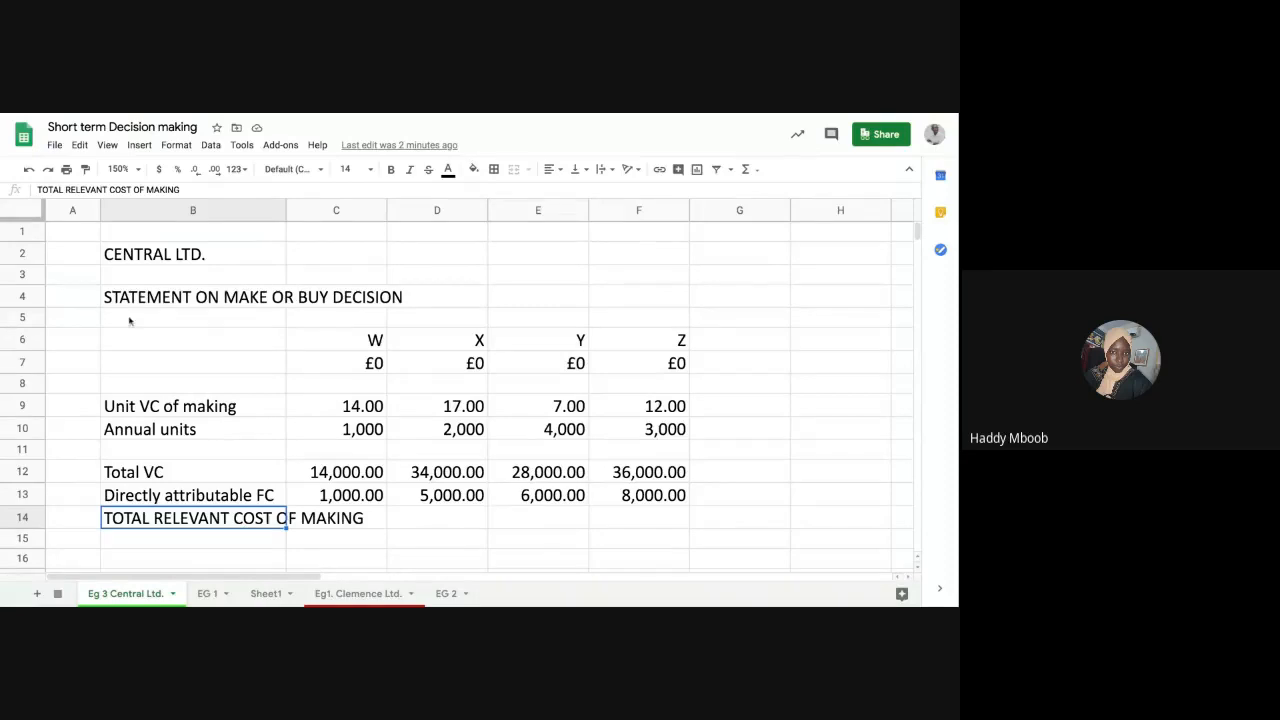
click(174, 147)
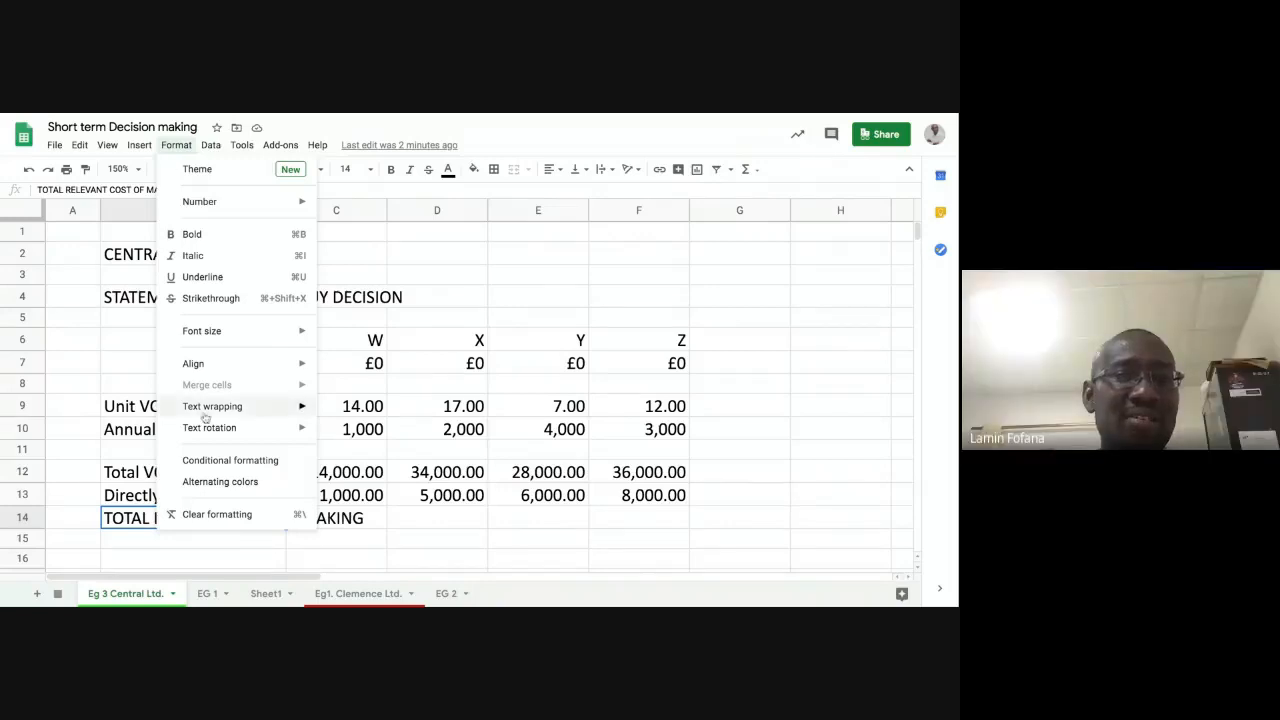
mouse_move(207, 414)
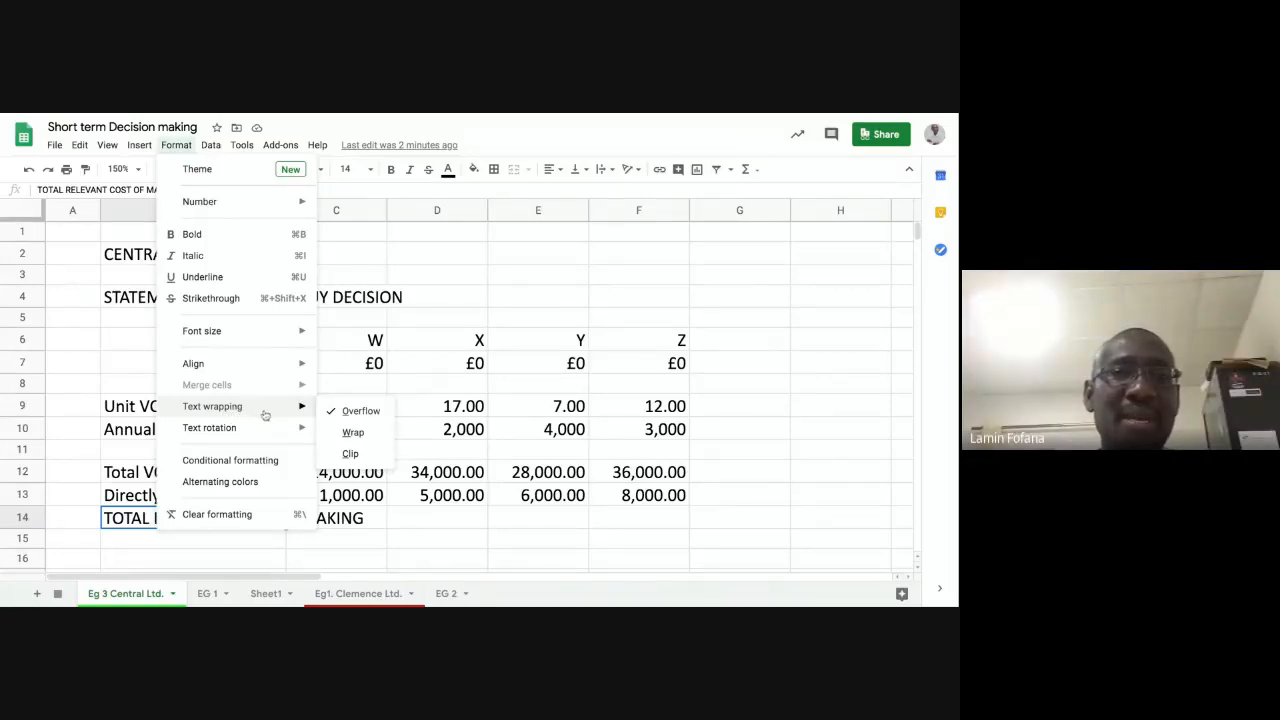
mouse_move(303, 422)
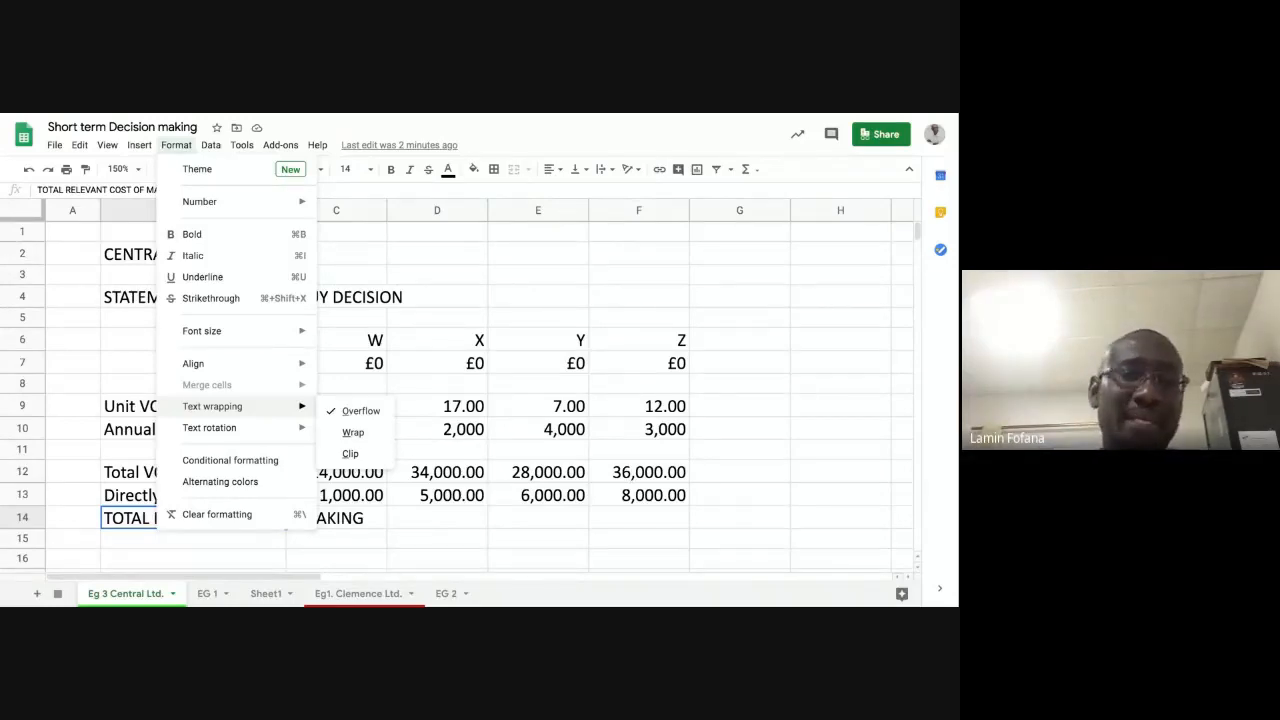
click(352, 432)
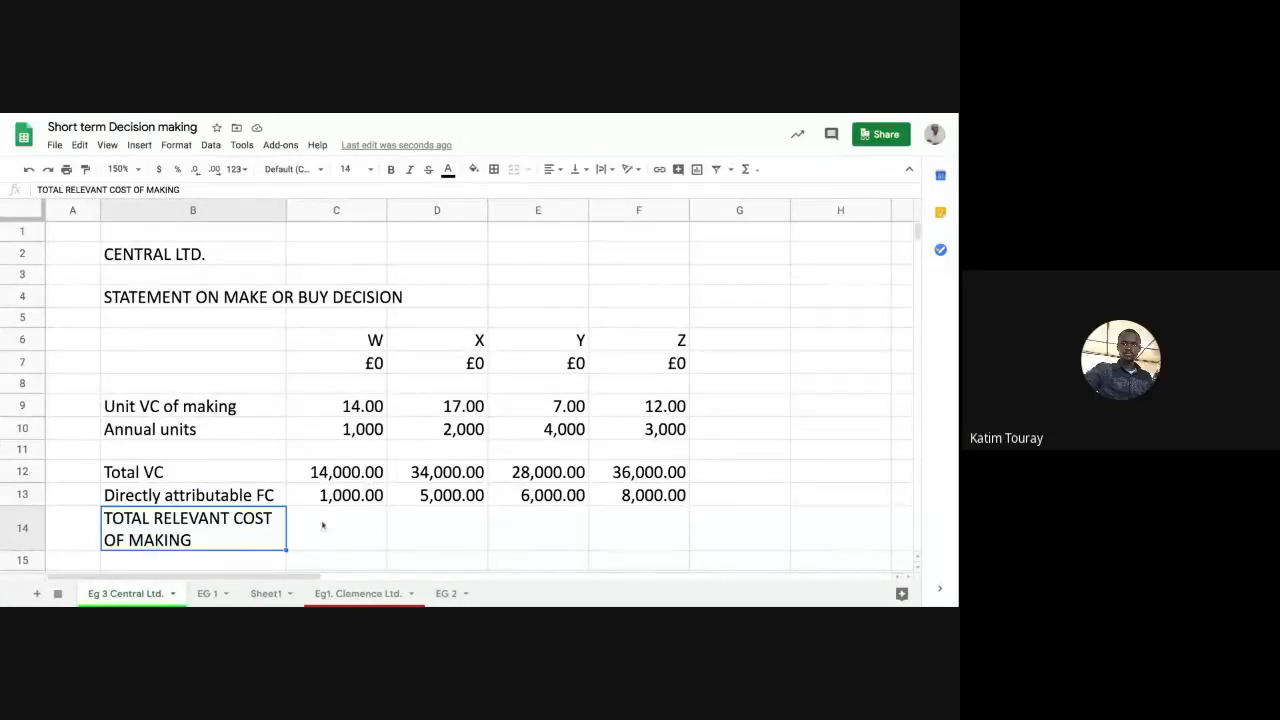
Calculate product W's total relevant cost of making in C14 with the formula =C12+C13.
scroll(322, 524, down, 2)
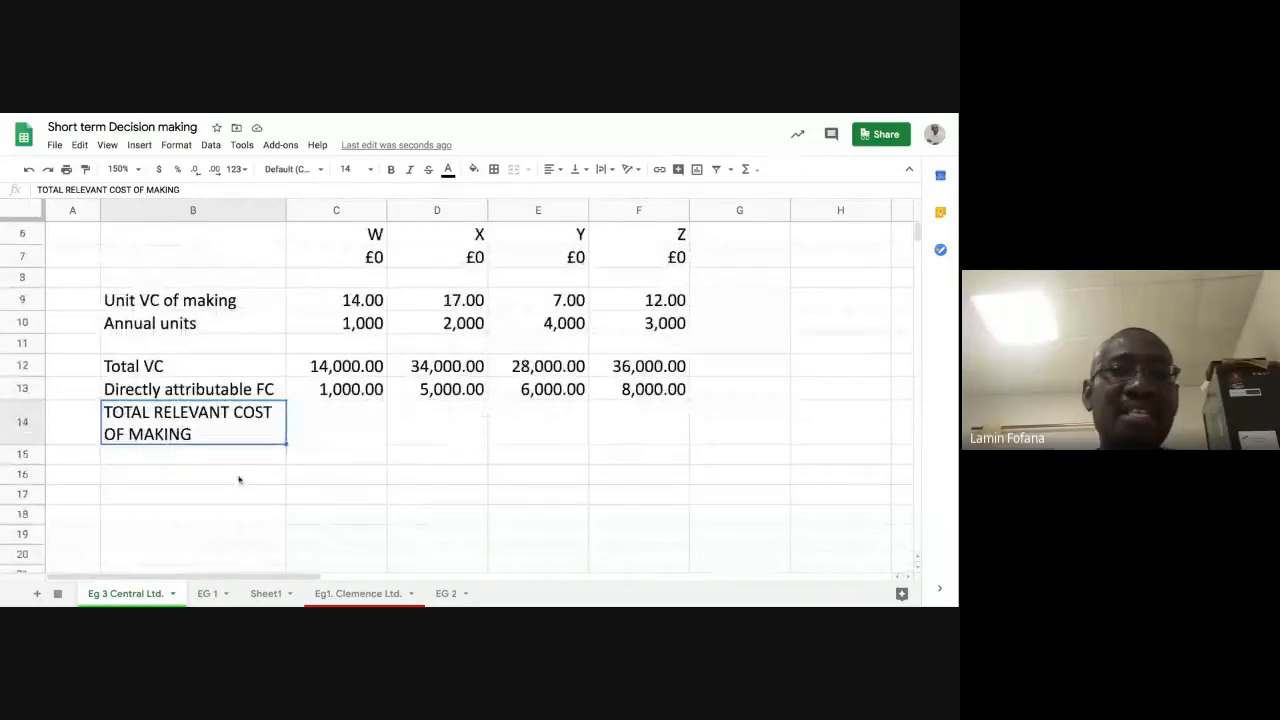
scroll(238, 480, up, 1)
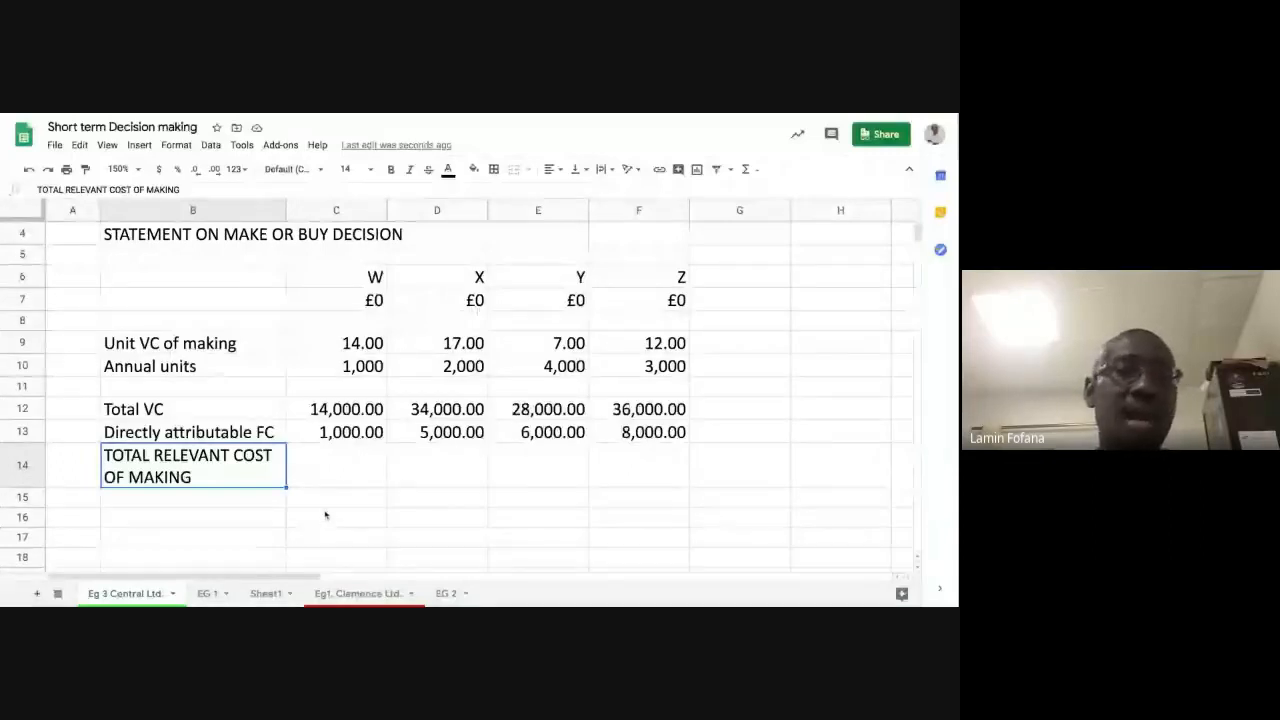
click(338, 468)
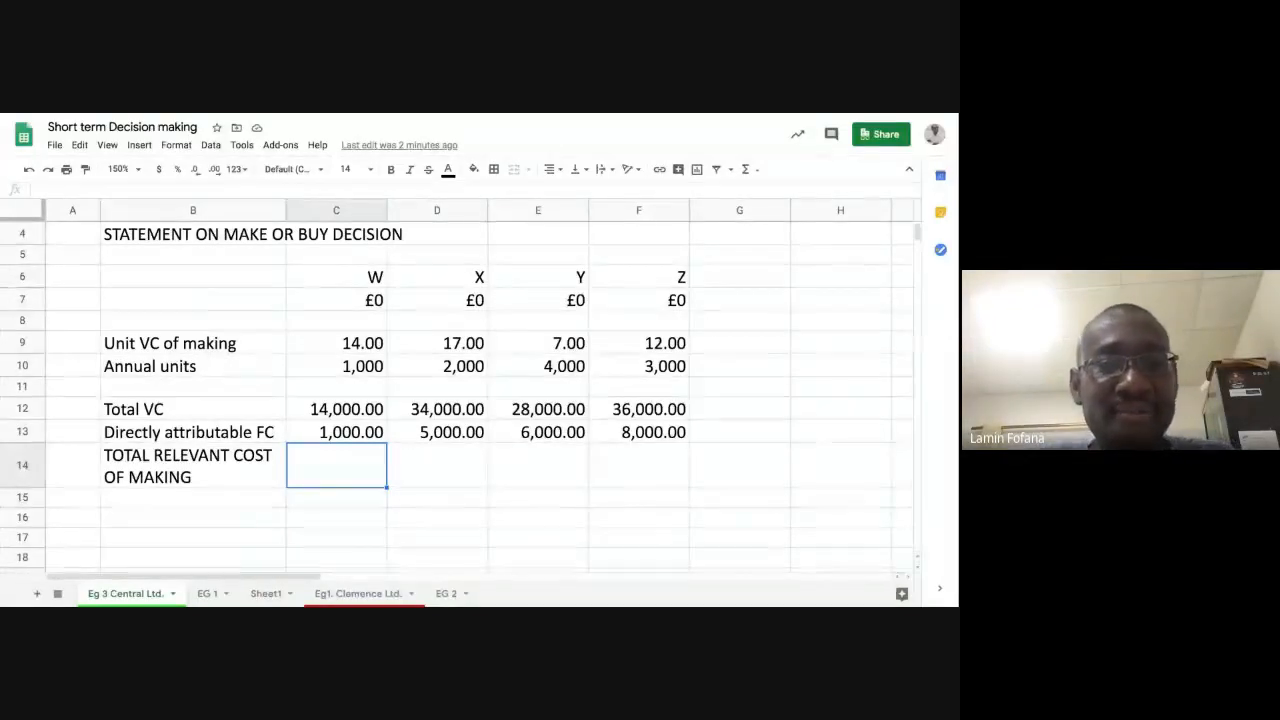
text(=)
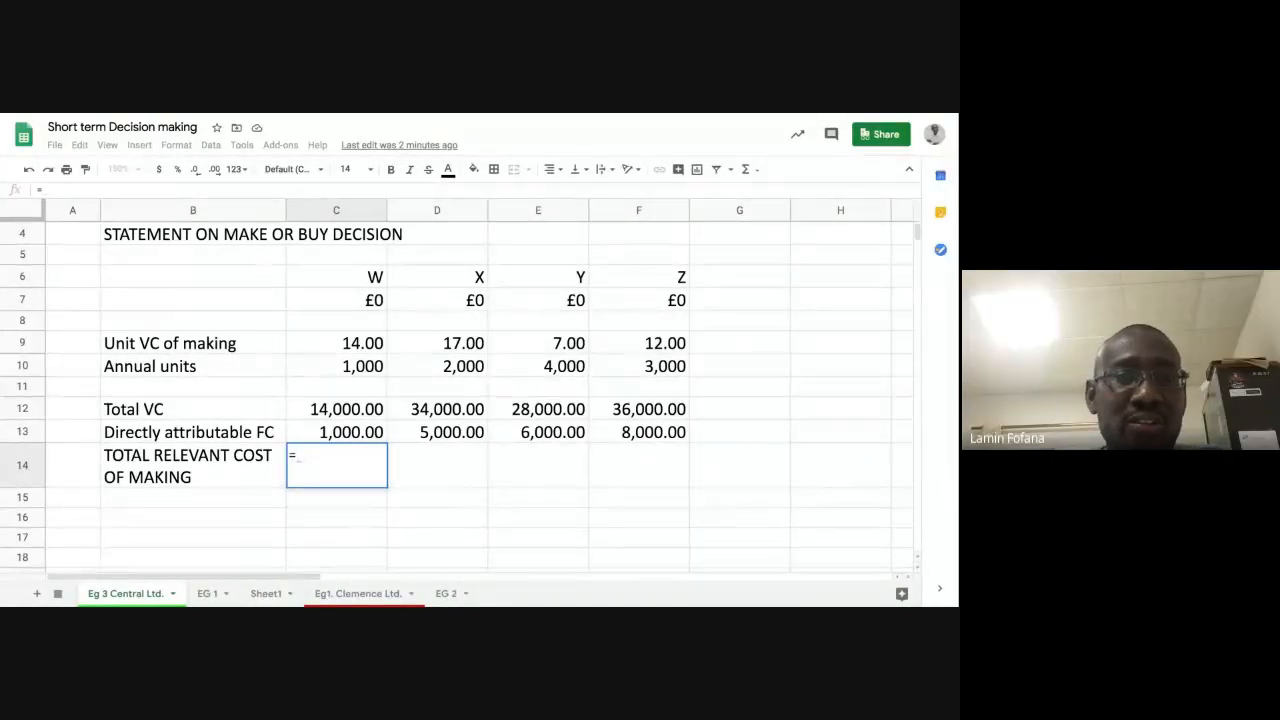
click(349, 409)
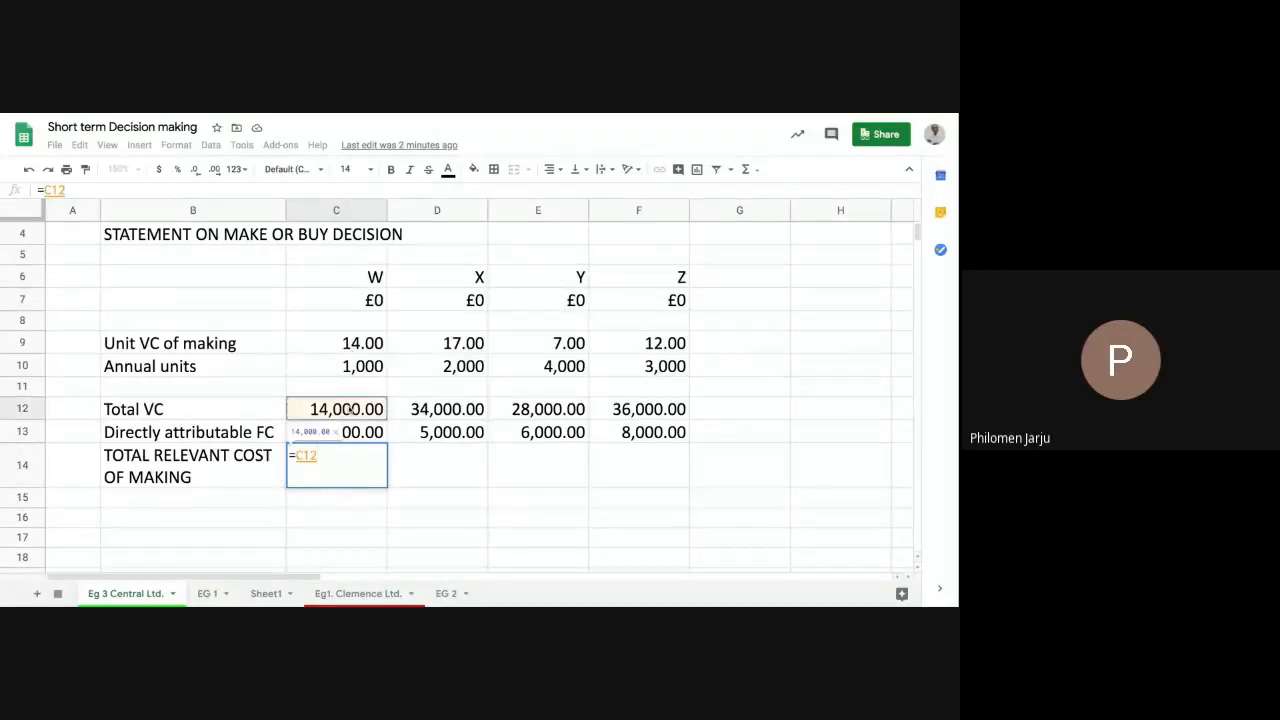
text(+)
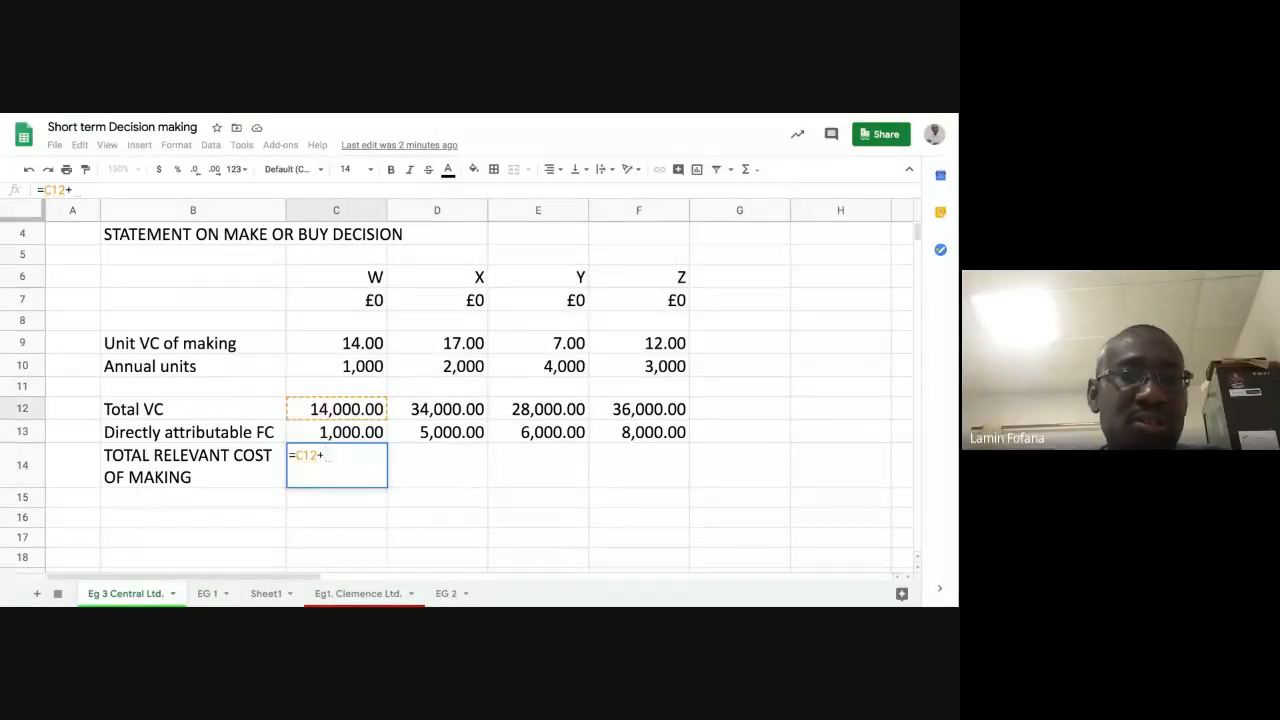
click(338, 431)
key(Return)
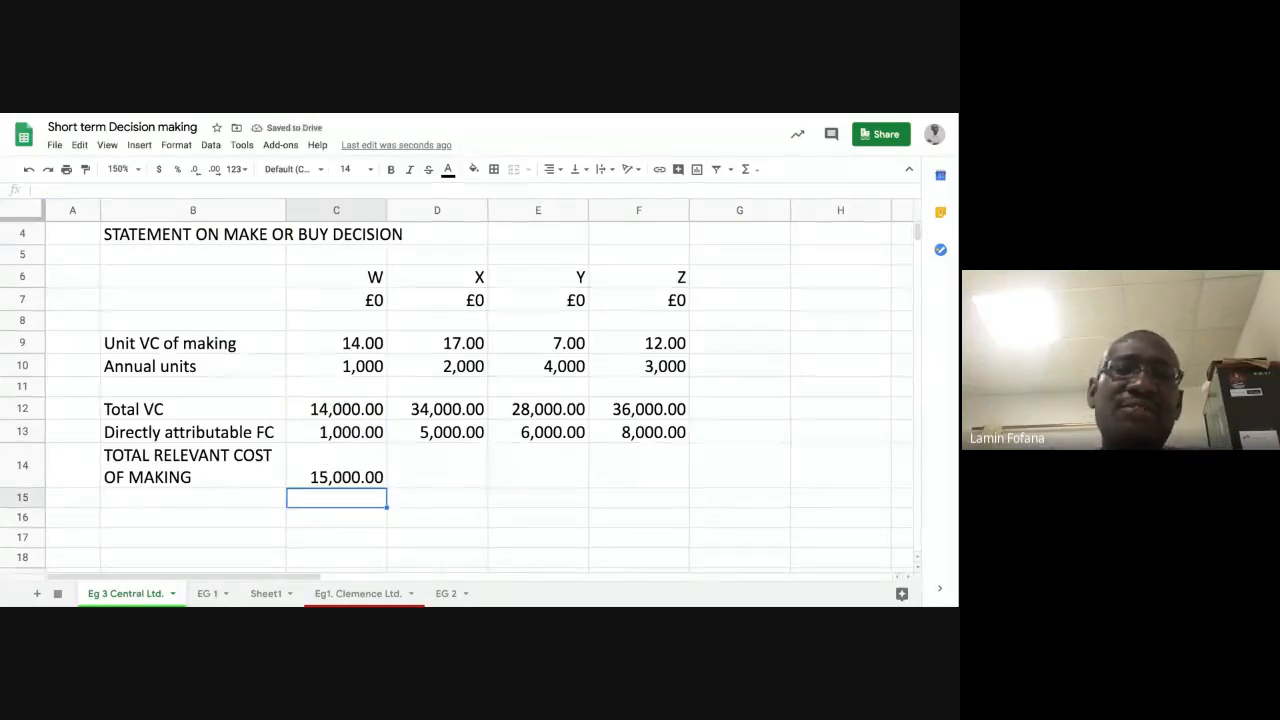
Replace the formula in C14 with =SUM(C12:C13) to total product W's variable and directly attributable fixed costs.
click(338, 478)
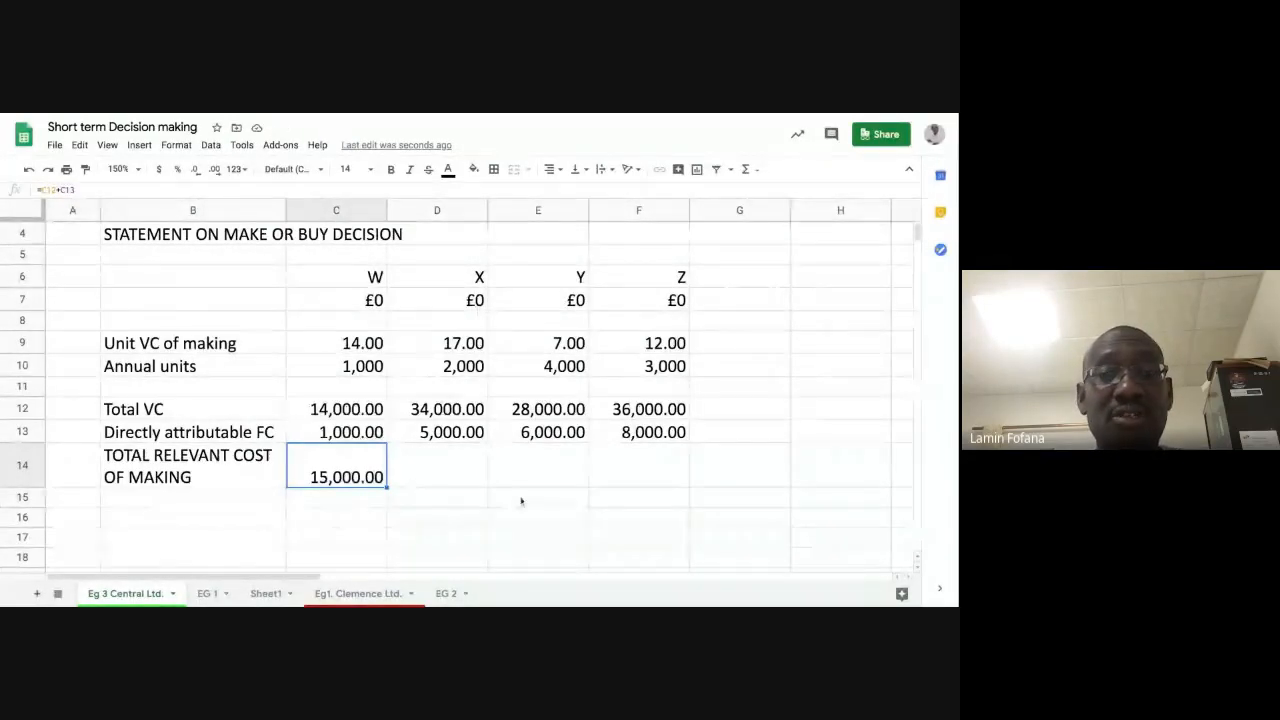
key(Delete)
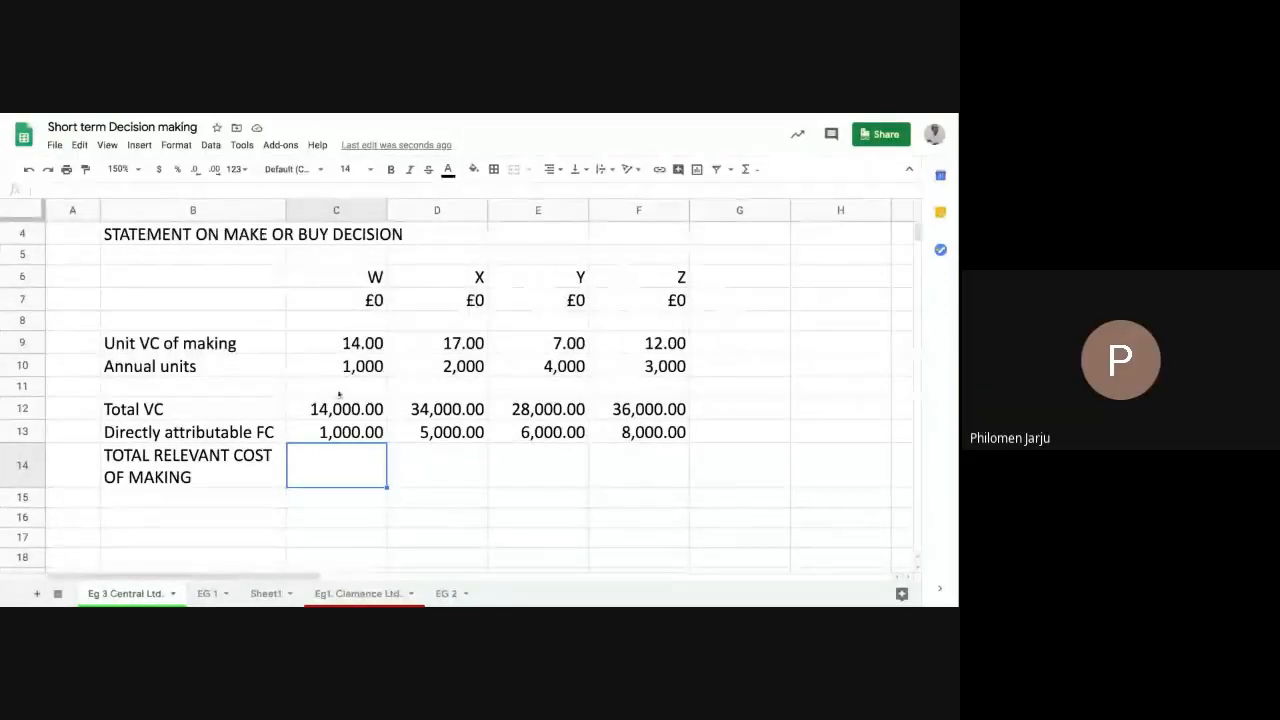
text(=SUM)
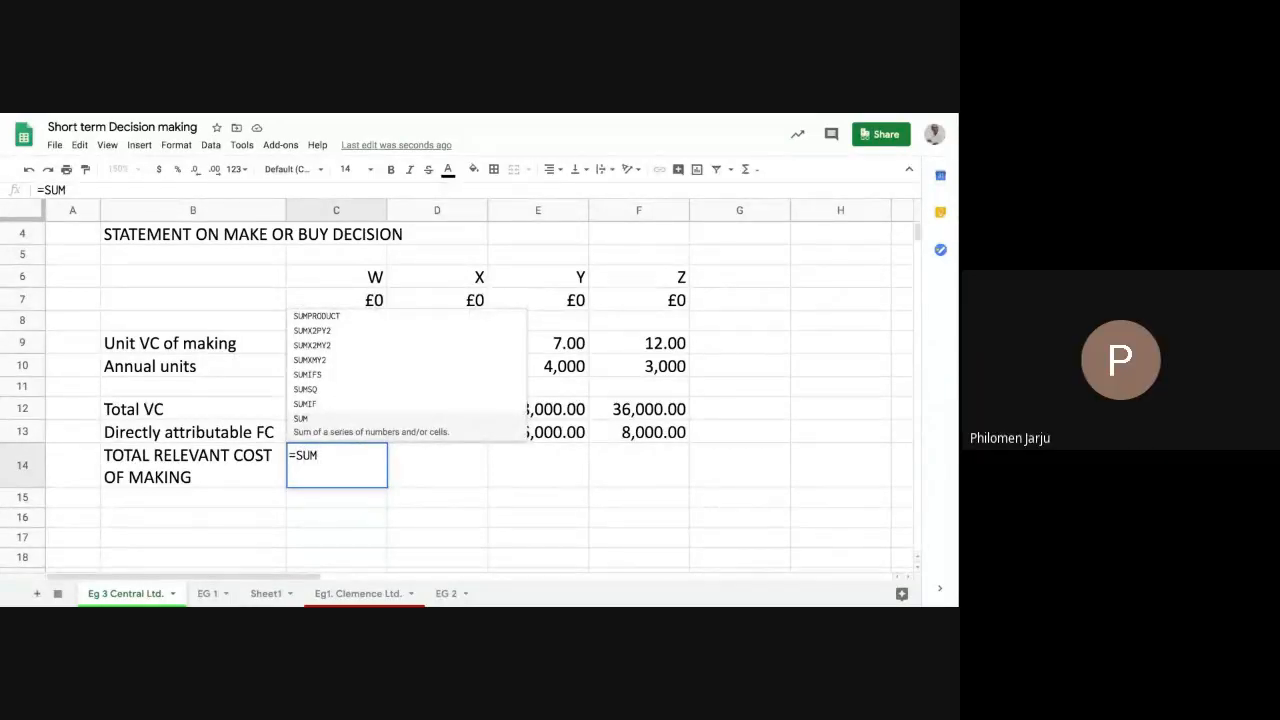
text(()
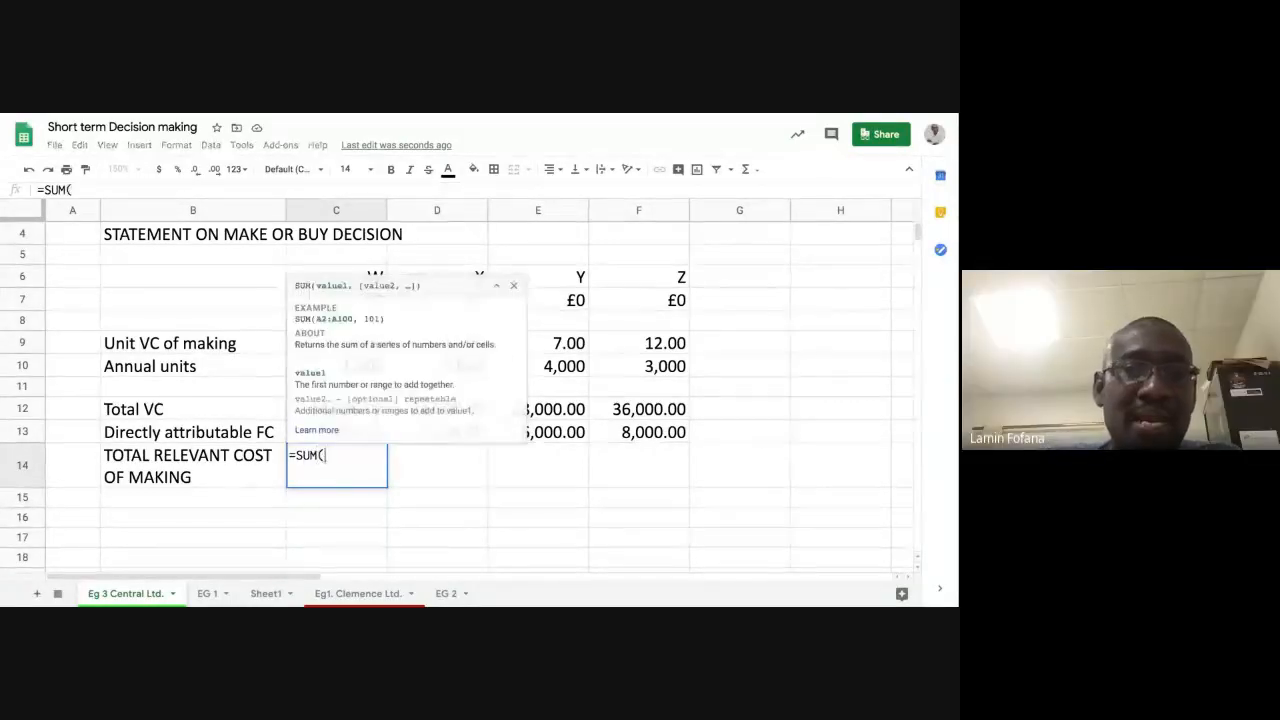
click(514, 287)
drag(350, 409, 355, 432)
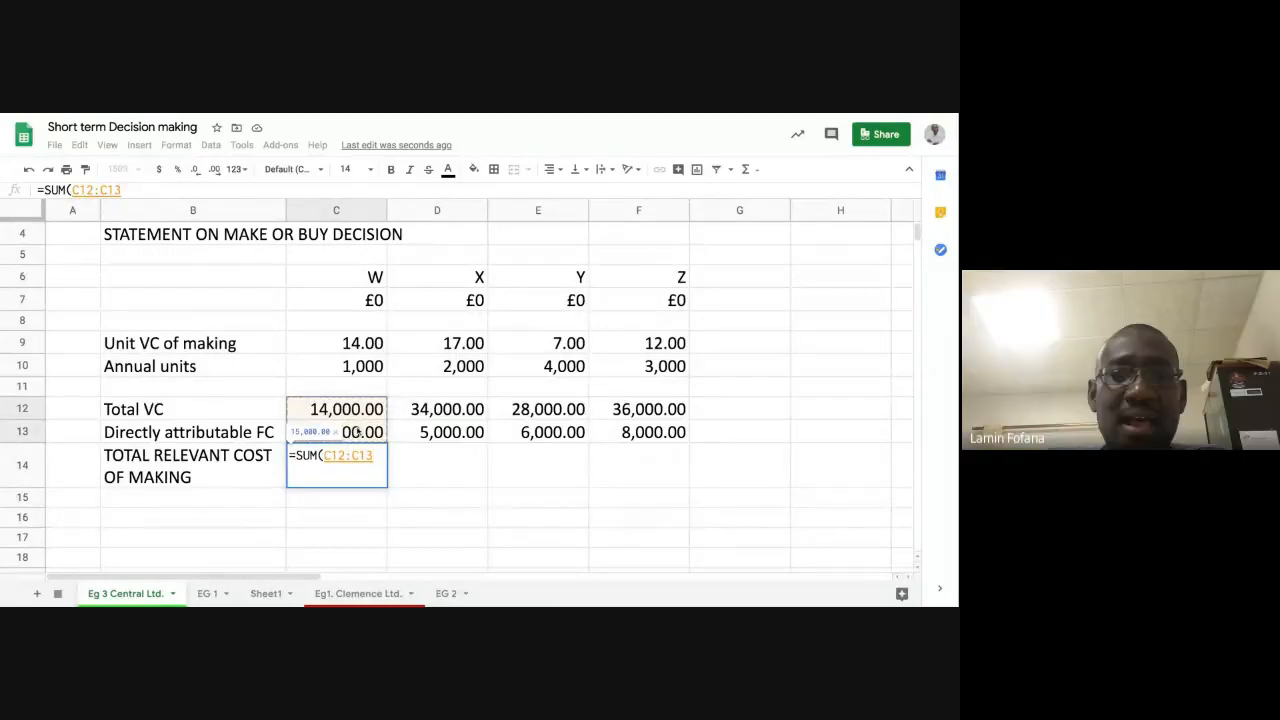
text())
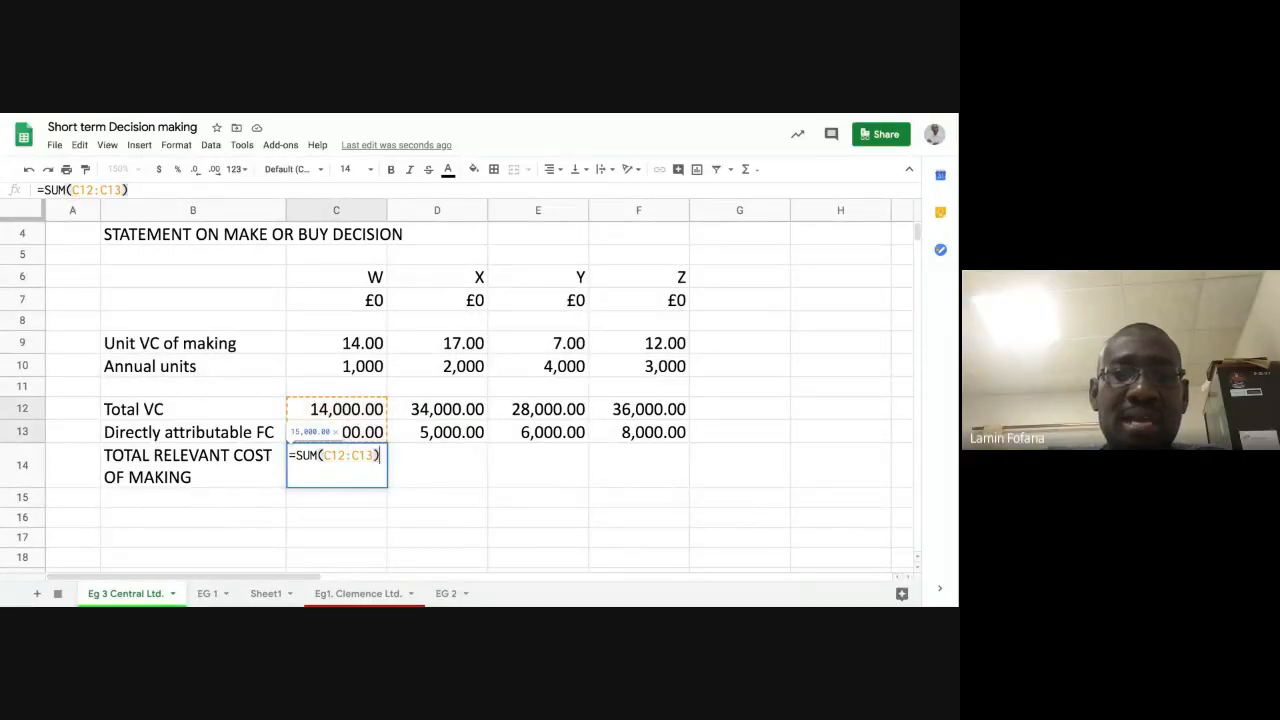
key(Return)
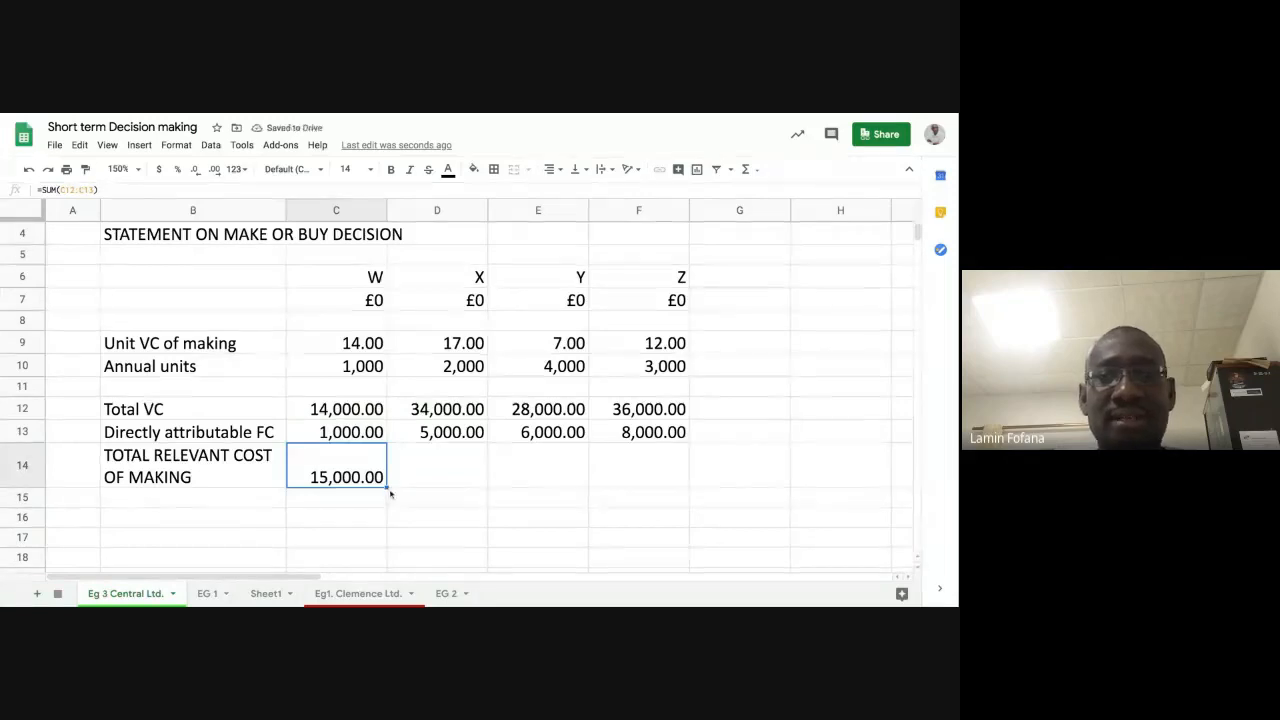
Copy the total formula from C14 across to F14 for products X, Y and Z, and make row 14 bold.
drag(387, 488, 652, 480)
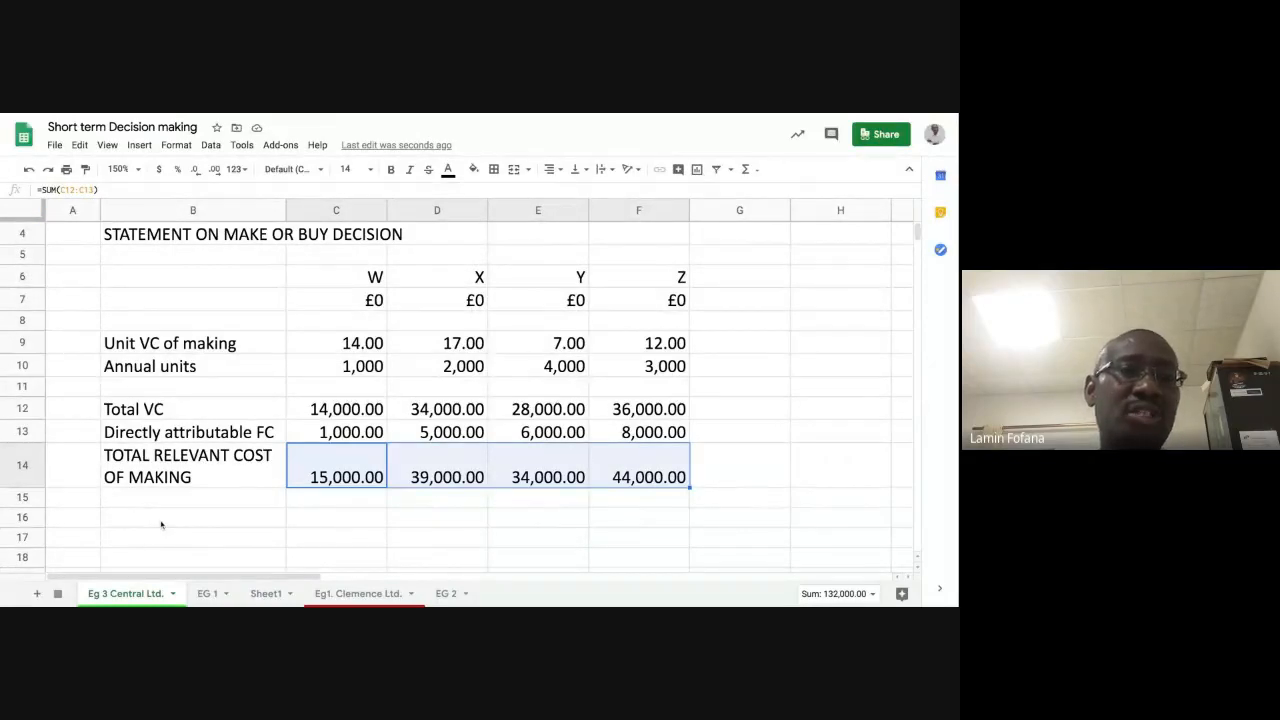
click(40, 478)
click(391, 169)
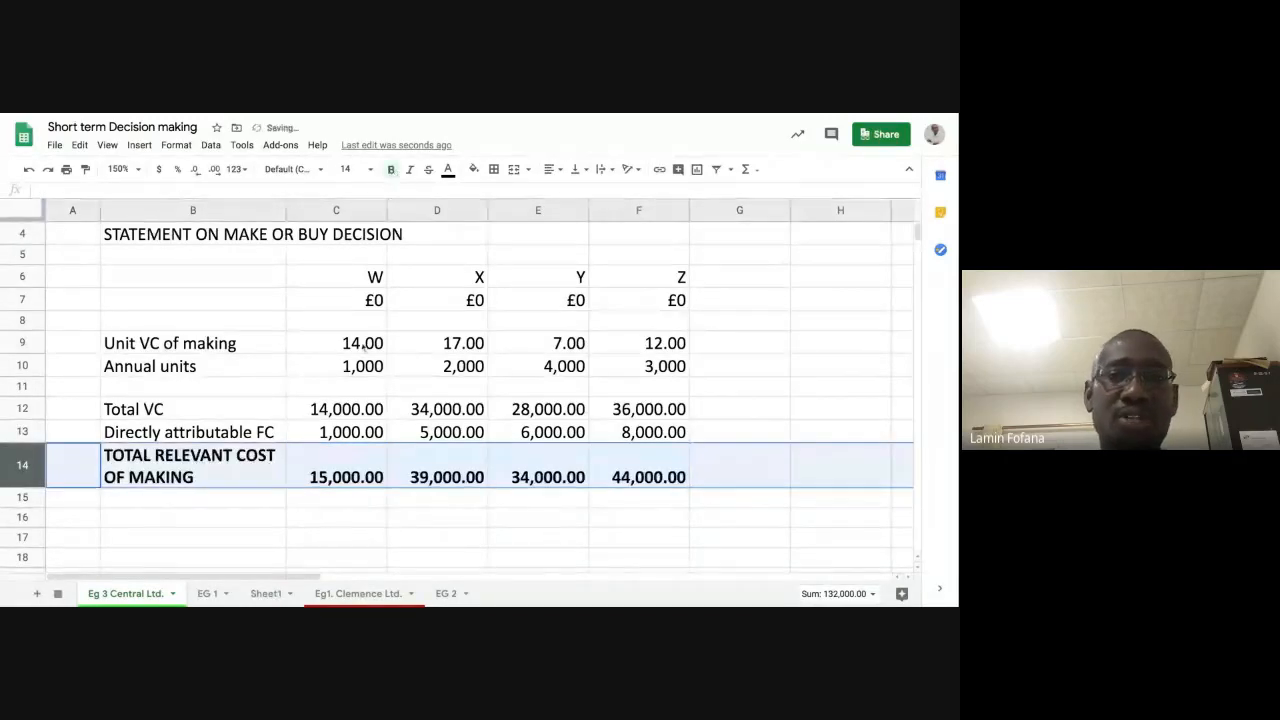
Add the row label "Unit cost of buying" in cell B16, below the total relevant cost of making.
click(274, 521)
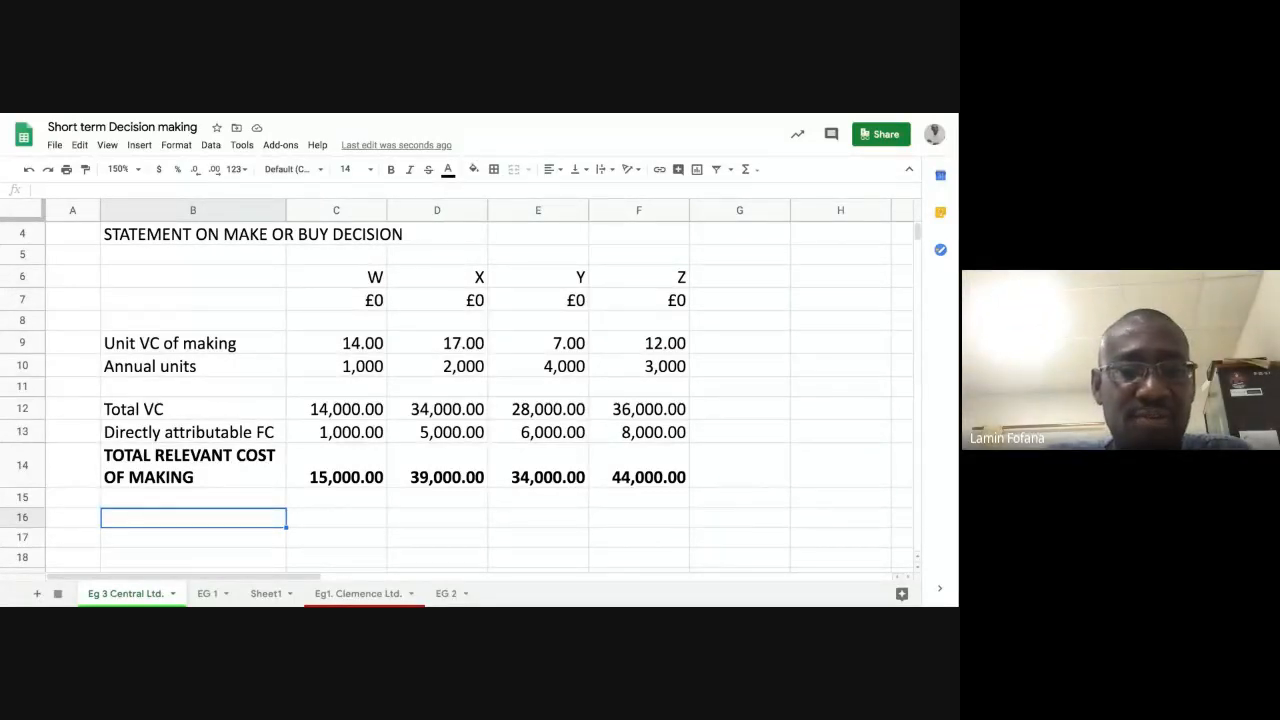
text(Unit )
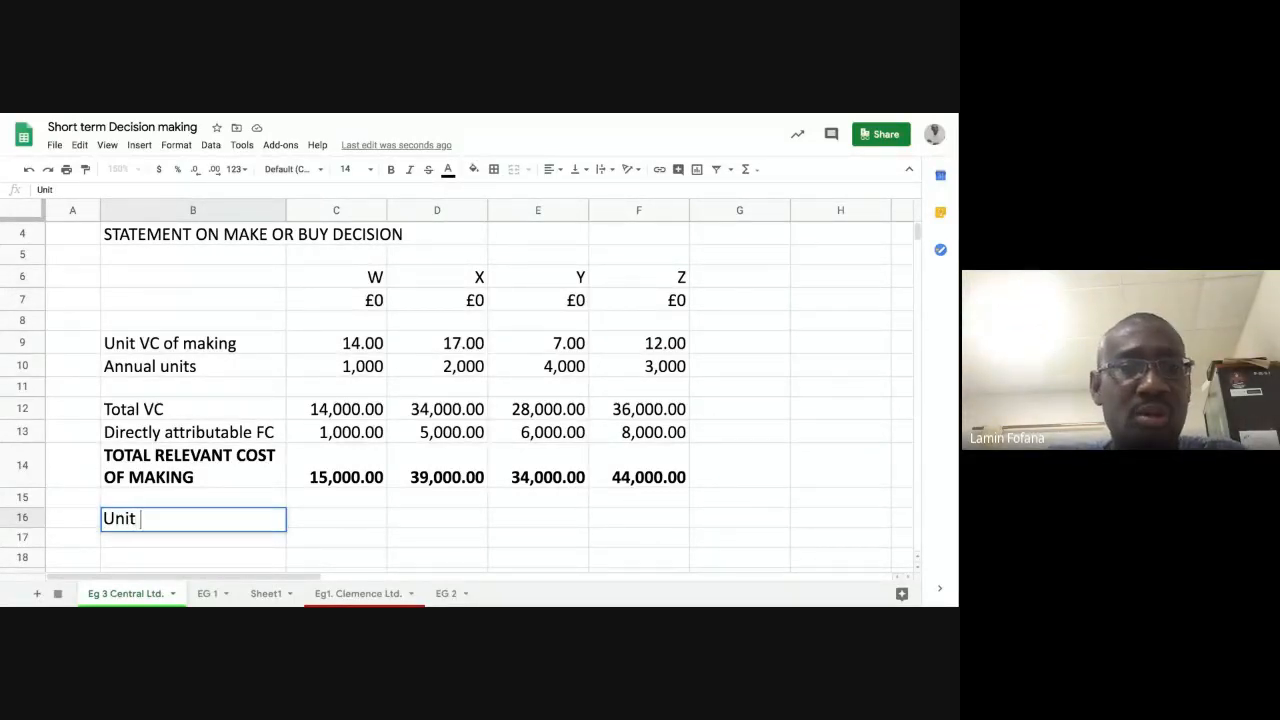
text(cost of buying)
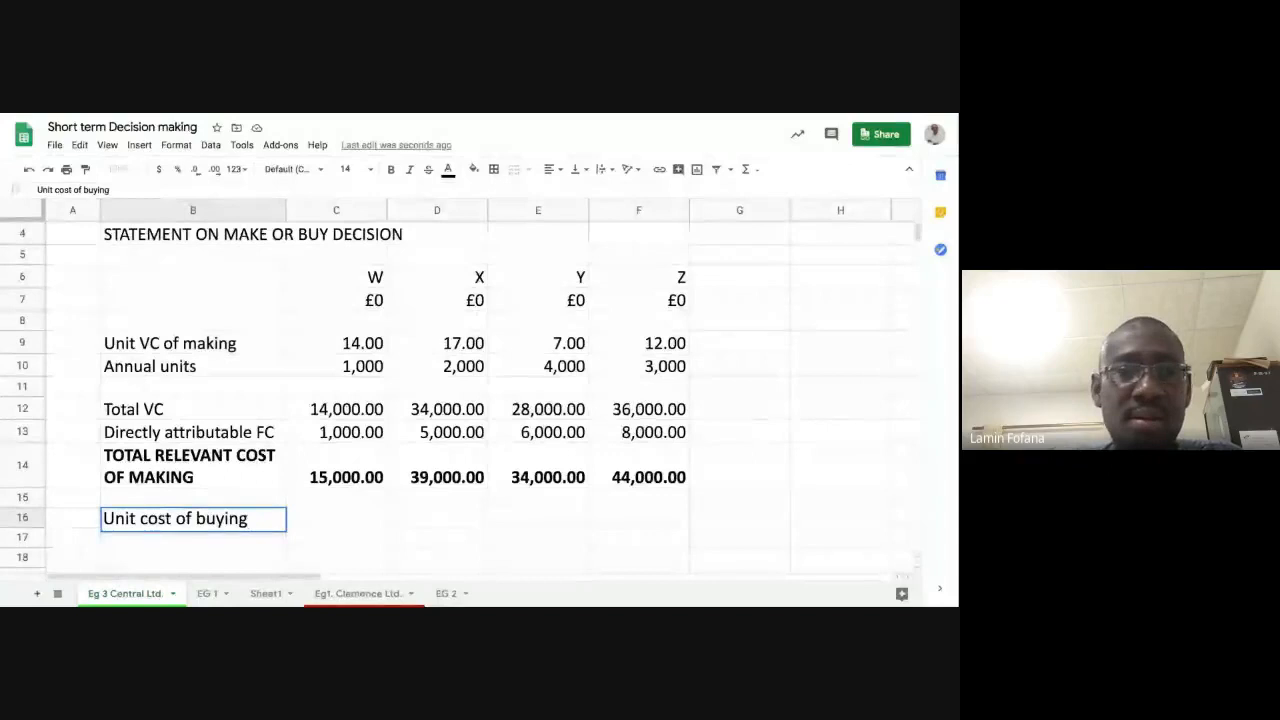
key(Tab)
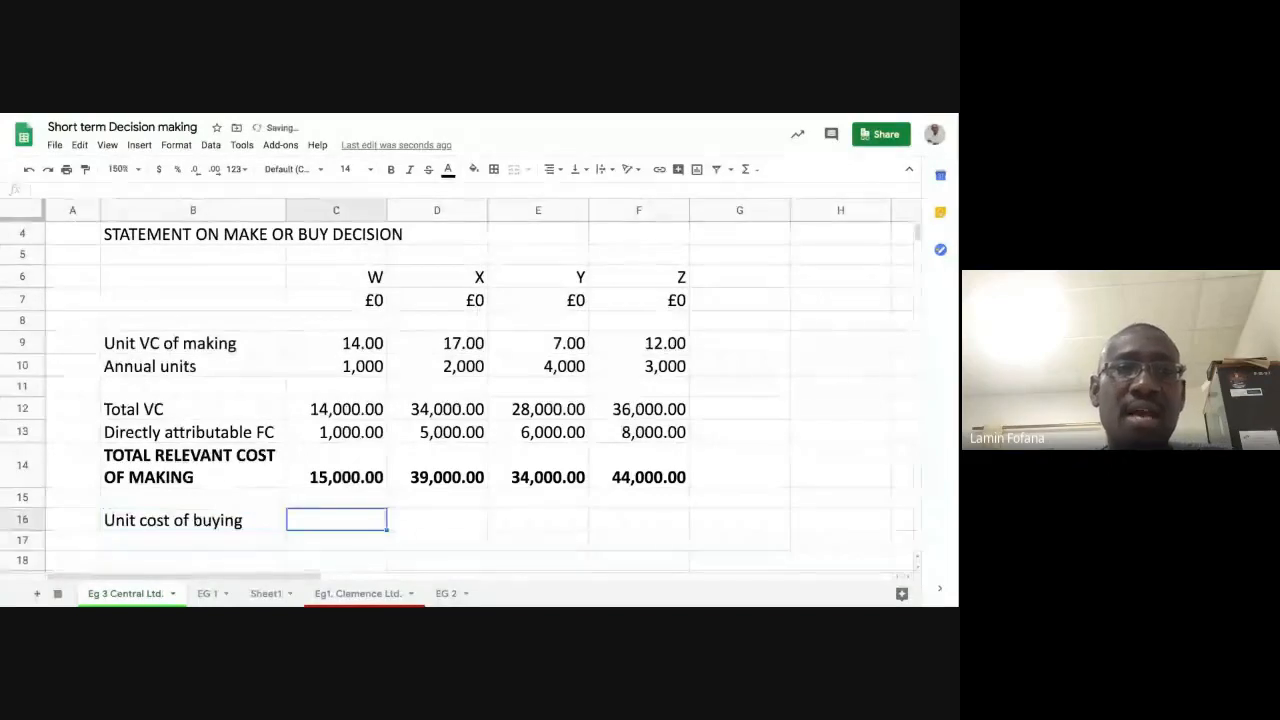